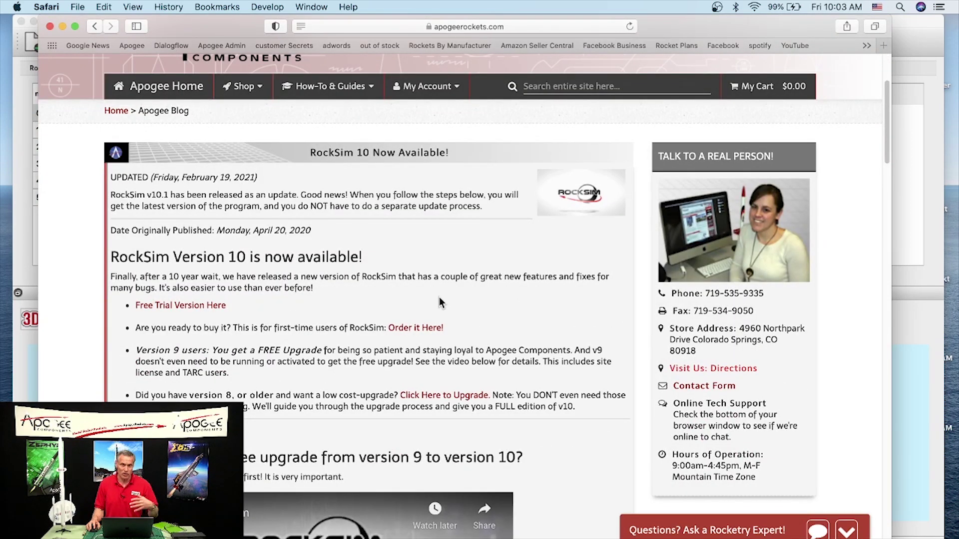
# Open the free RockSim trial page from the blog post and look over its sign-up form
pyautogui.click(180, 307)
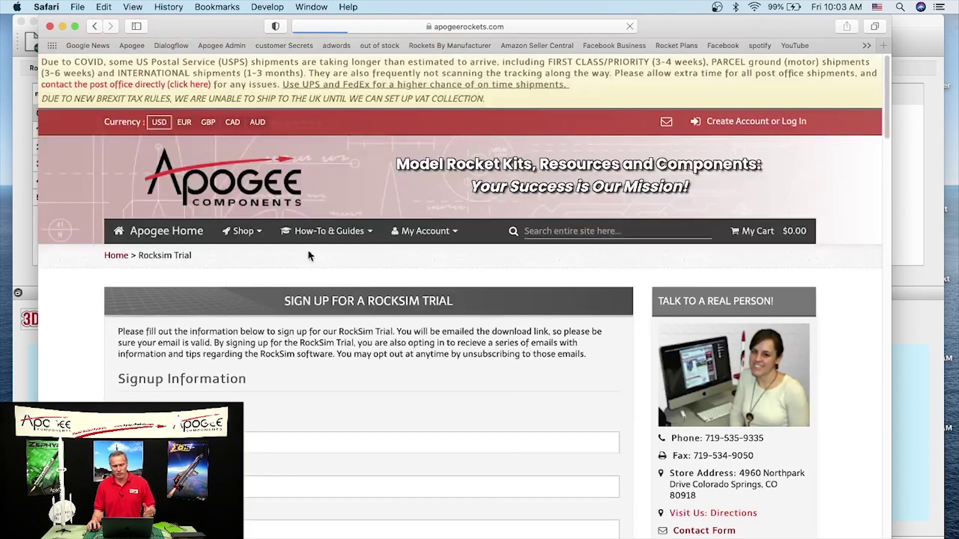
pyautogui.scroll(-2, 414, 240)
pyautogui.scroll(-2, 416, 238)
pyautogui.scroll(-2, 416, 239)
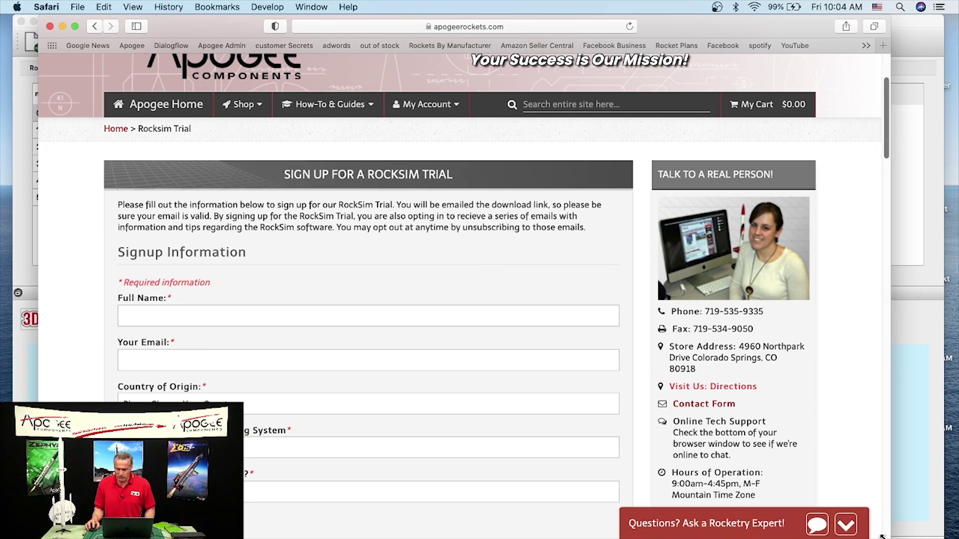
# Switch to RockSim and start a new rocket design, discarding the changes to the open file
pyautogui.click(910, 327)
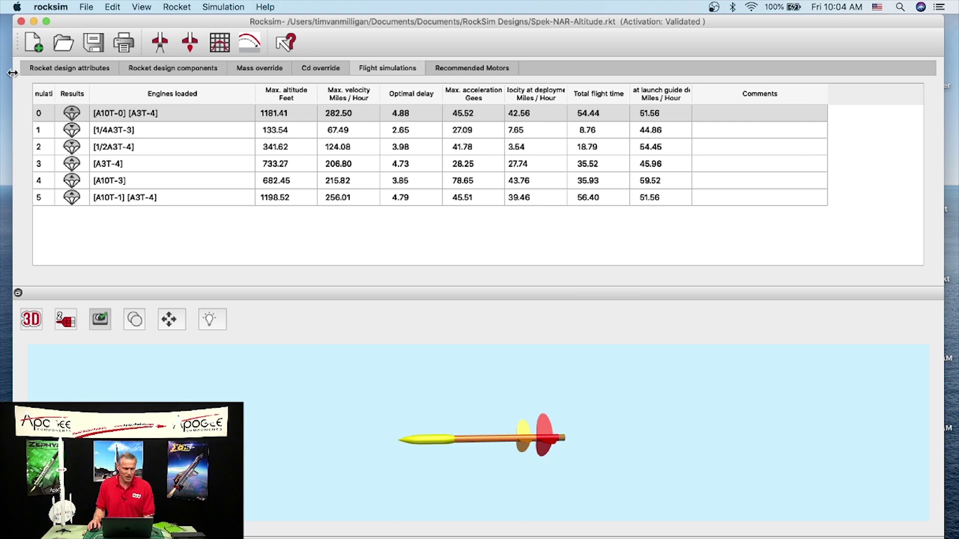
pyautogui.click(31, 41)
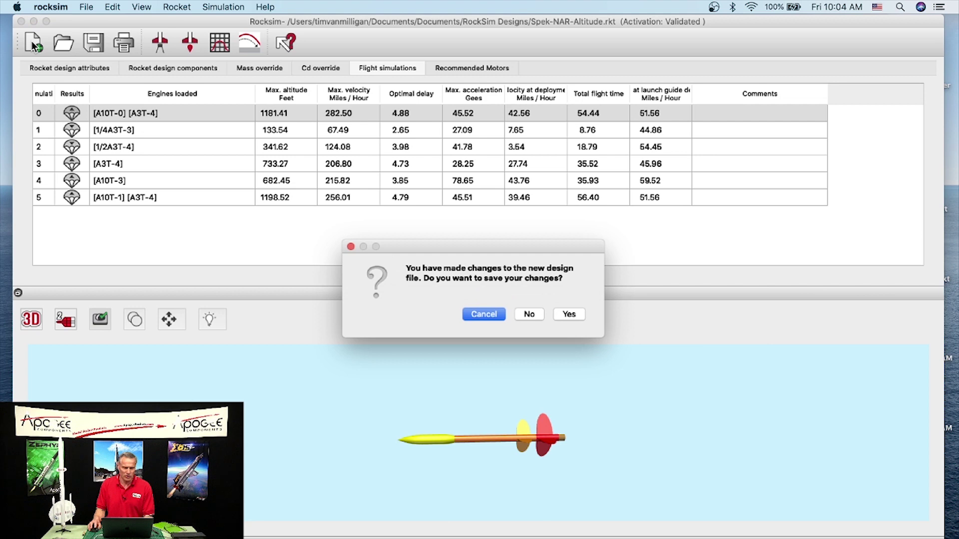
pyautogui.click(529, 315)
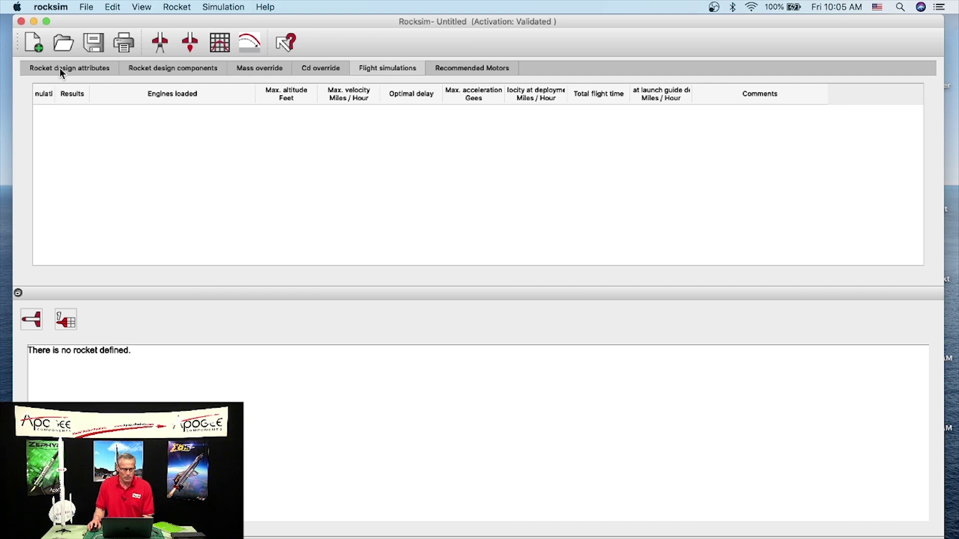
# Name the new rocket "Assymmetric rocket" in the design attributes
pyautogui.click(96, 74)
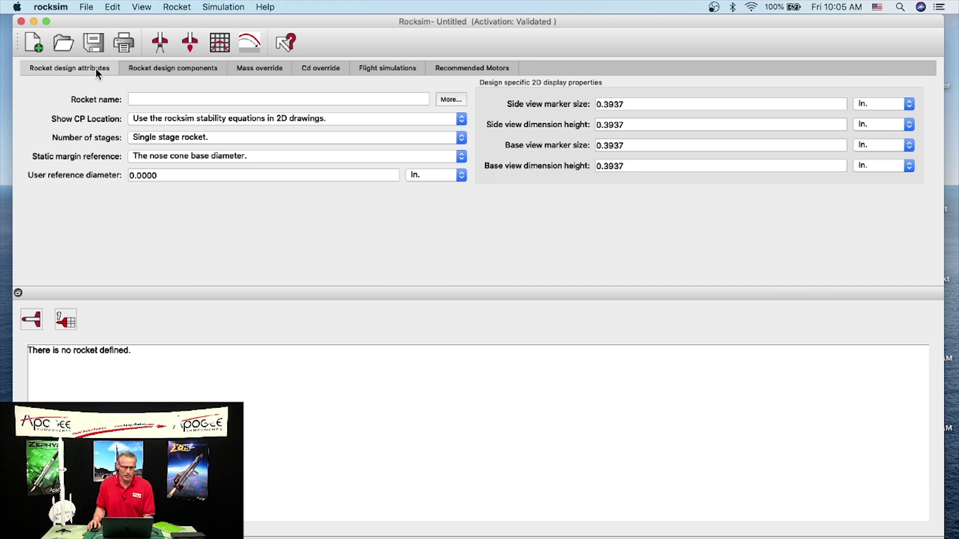
pyautogui.click(169, 71)
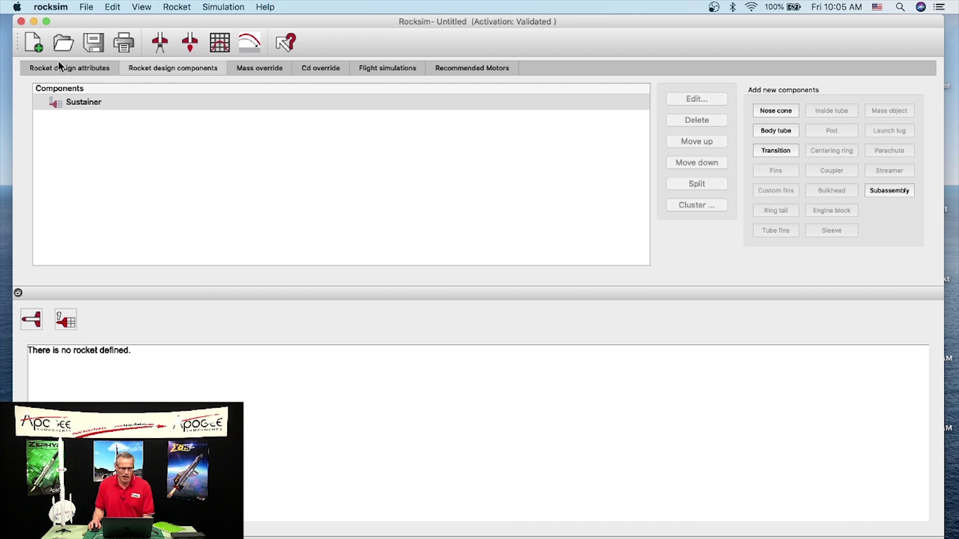
pyautogui.click(88, 67)
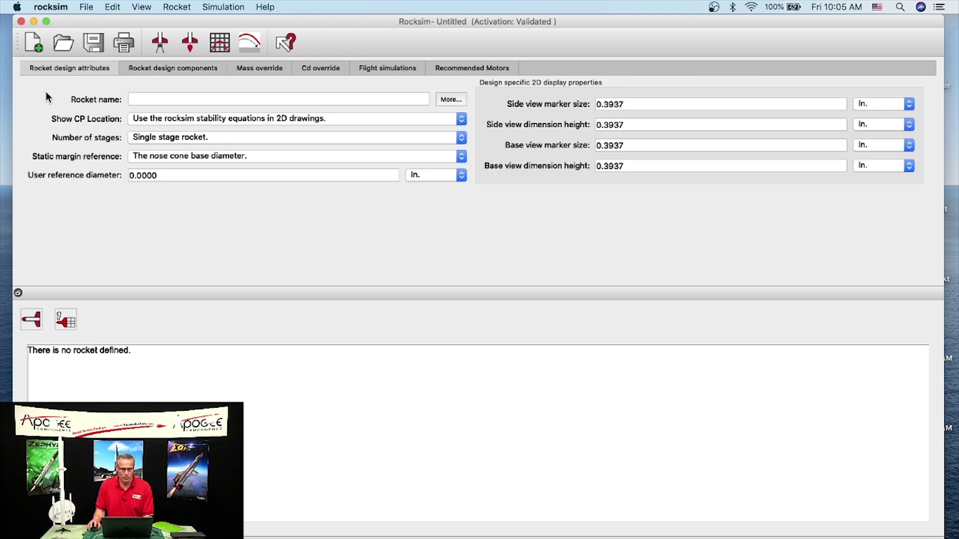
pyautogui.click(134, 99)
pyautogui.write('Assymmetric rc')
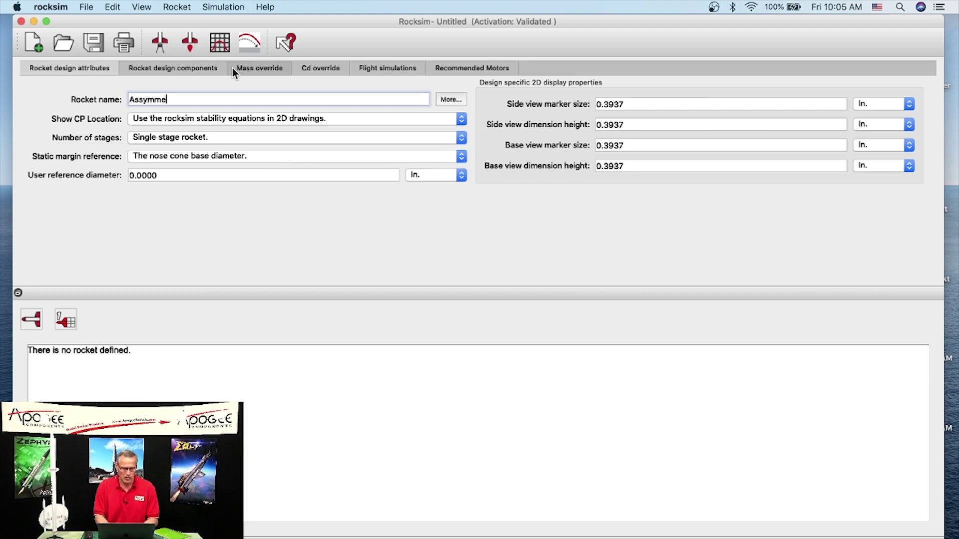
pyautogui.press('BackSpace')
pyautogui.write('ocket')
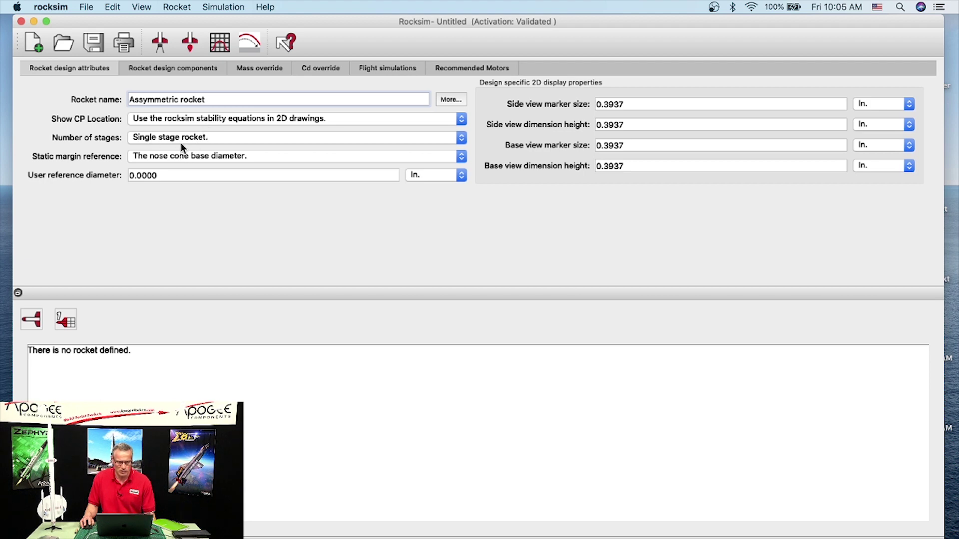
# Enter the rocket designer's full name in the design description
pyautogui.click(449, 100)
pyautogui.write('Tim')
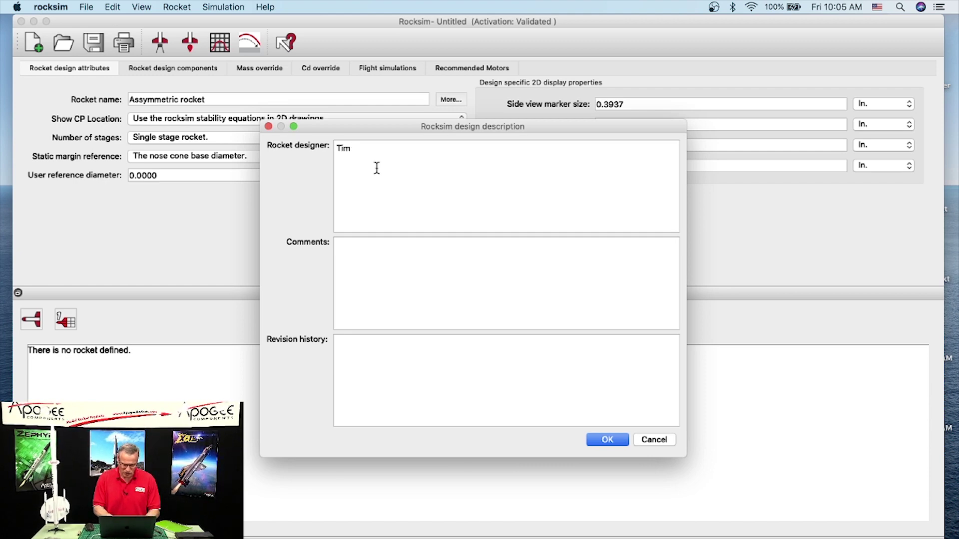
pyautogui.write(' Vanb')
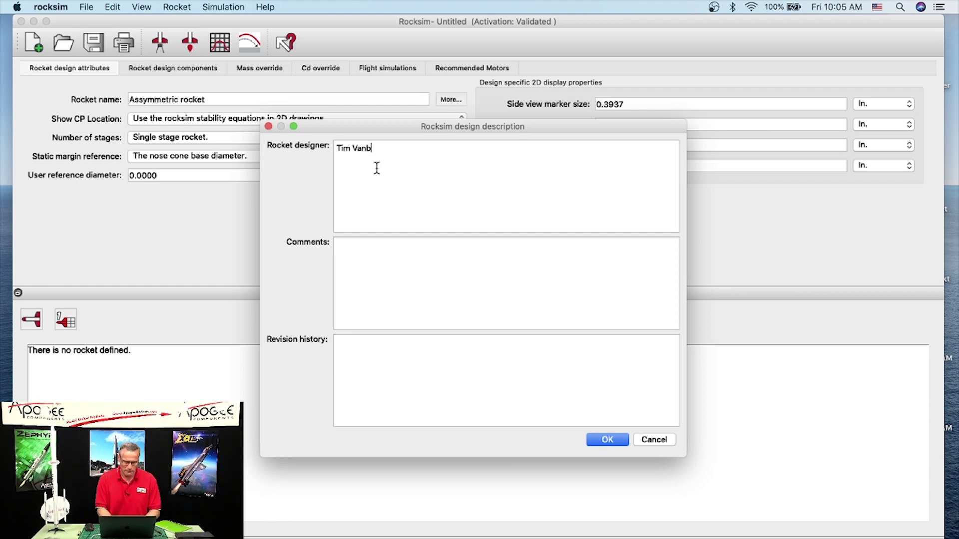
pyautogui.press('BackSpace')
pyautogui.write('Milligan')
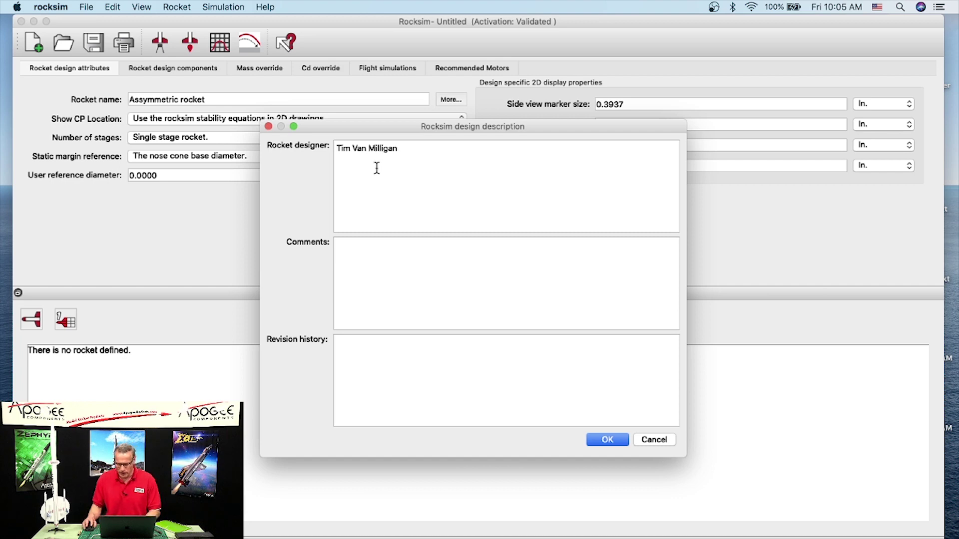
pyautogui.click(608, 439)
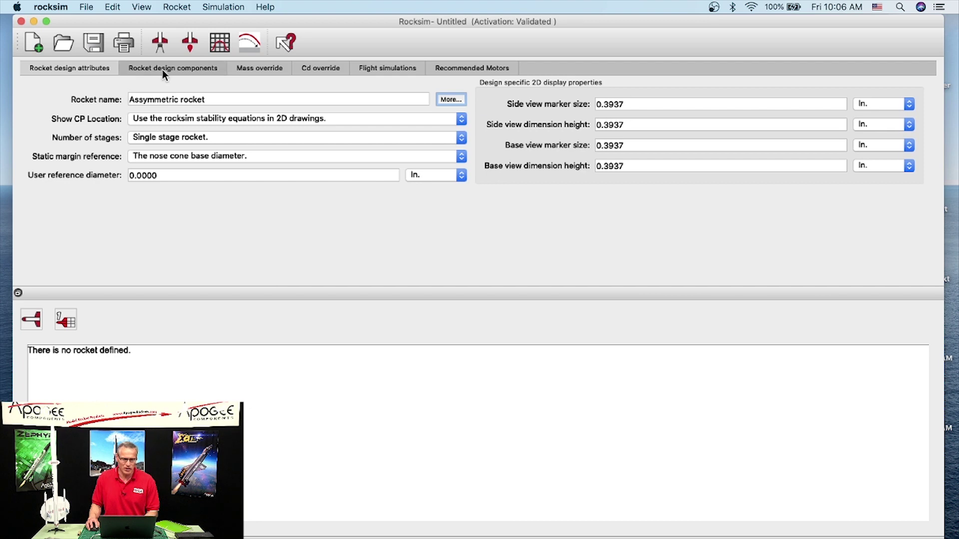
# Add a nose cone to the Sustainer using the first BNC60TB balsa part by Aerospace Speciality Products from the database
pyautogui.click(186, 72)
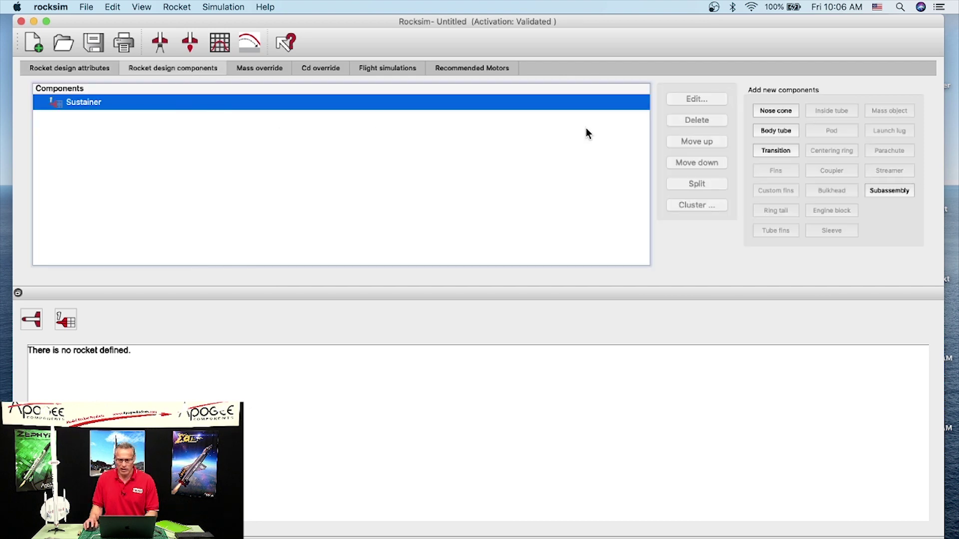
pyautogui.click(783, 111)
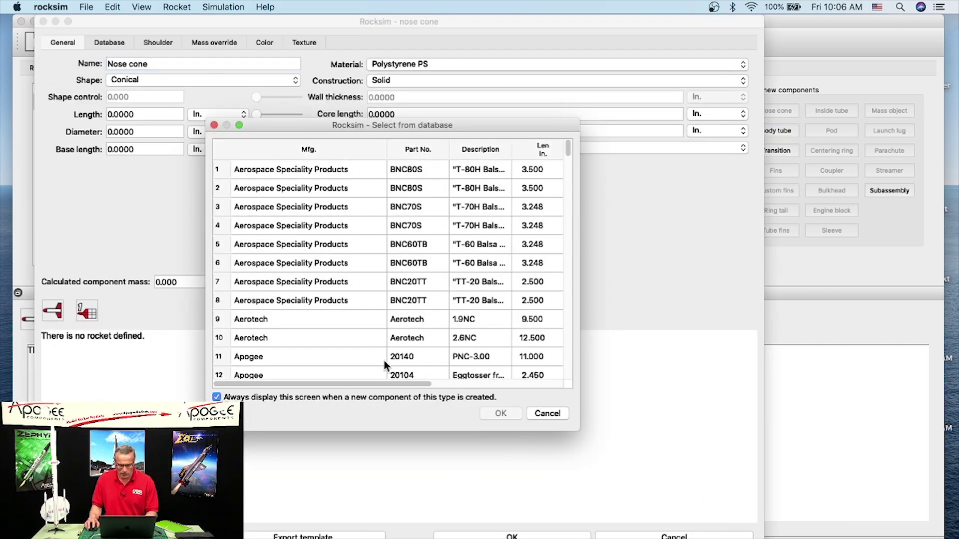
pyautogui.click(323, 244)
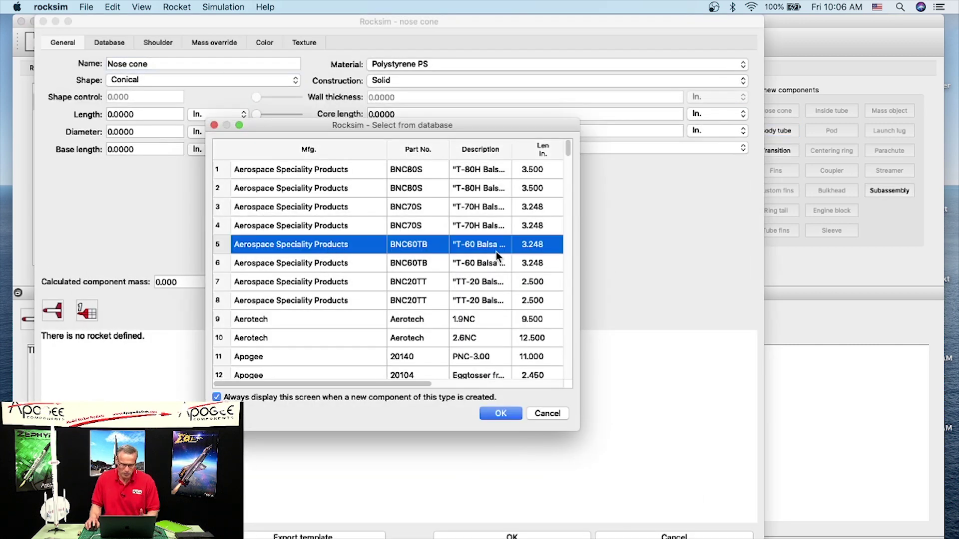
pyautogui.click(500, 415)
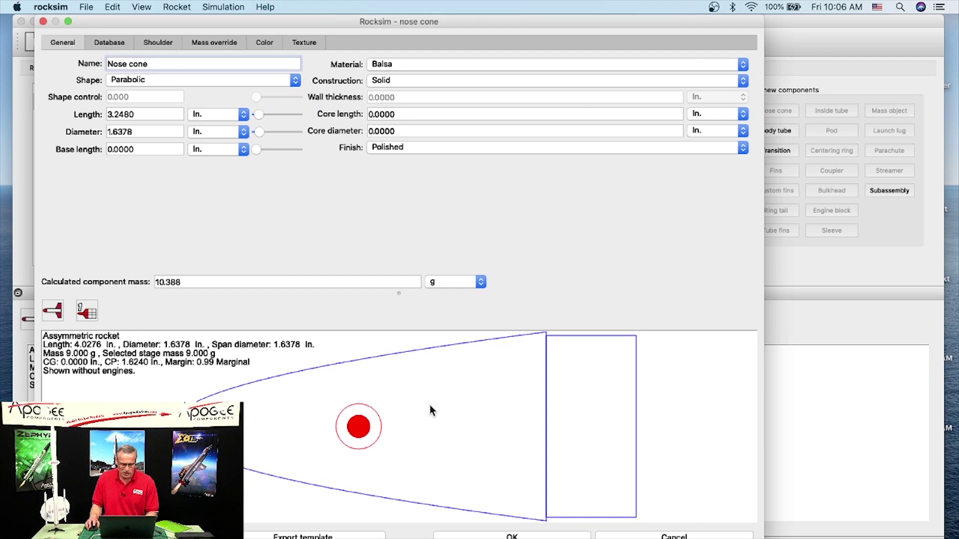
# Set the nose cone's diffuse 3D color to orange and its 2D color to purple (#aa007f), and accept the nose cone
pyautogui.click(266, 43)
pyautogui.click(452, 103)
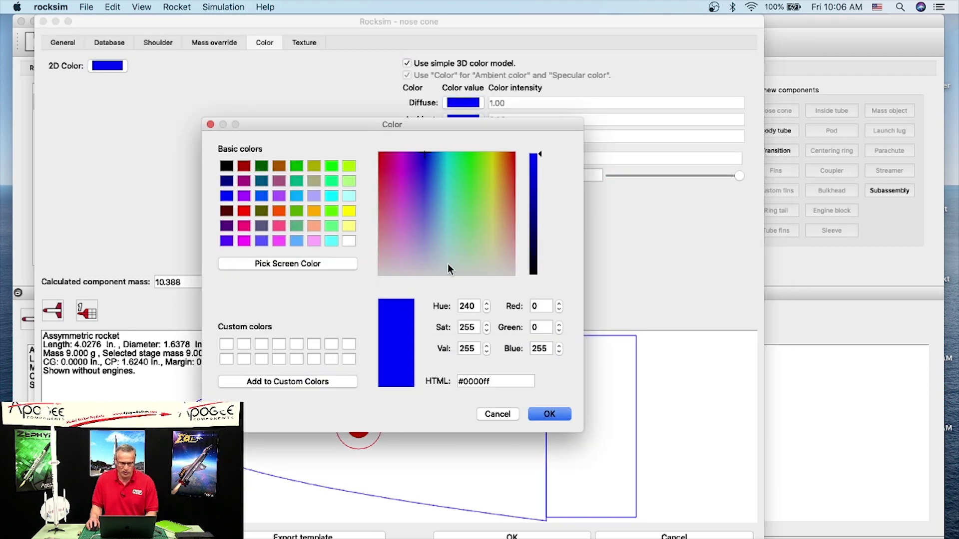
pyautogui.click(278, 212)
pyautogui.click(549, 413)
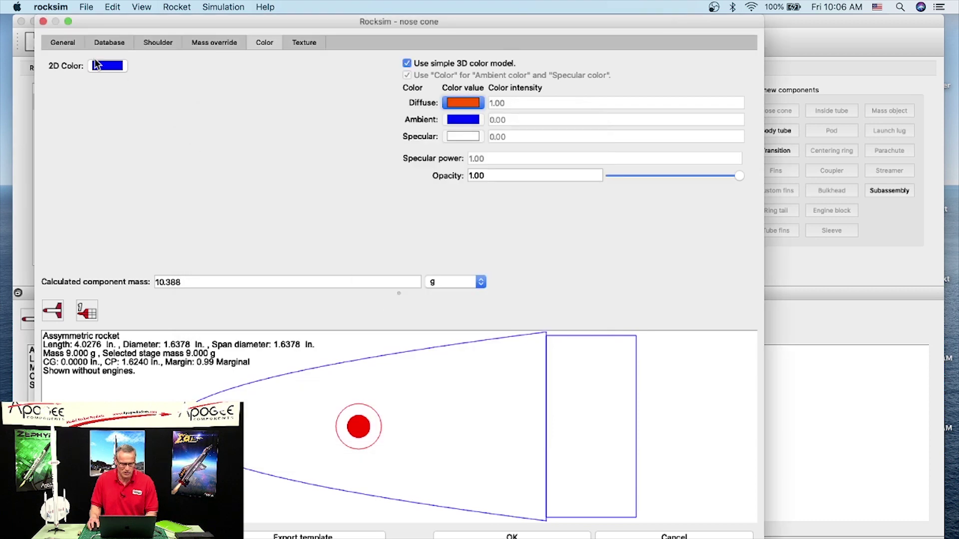
pyautogui.click(95, 61)
pyautogui.click(244, 183)
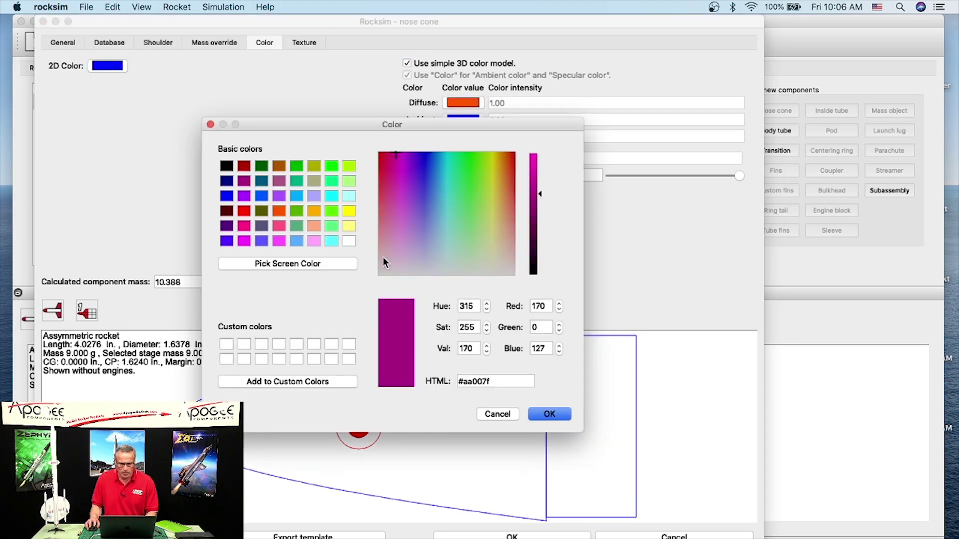
pyautogui.click(549, 414)
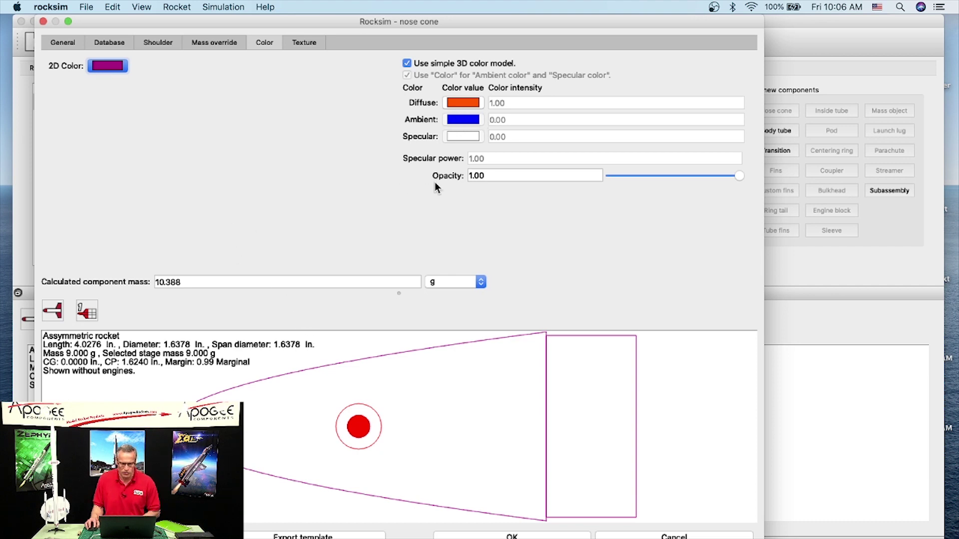
pyautogui.click(514, 534)
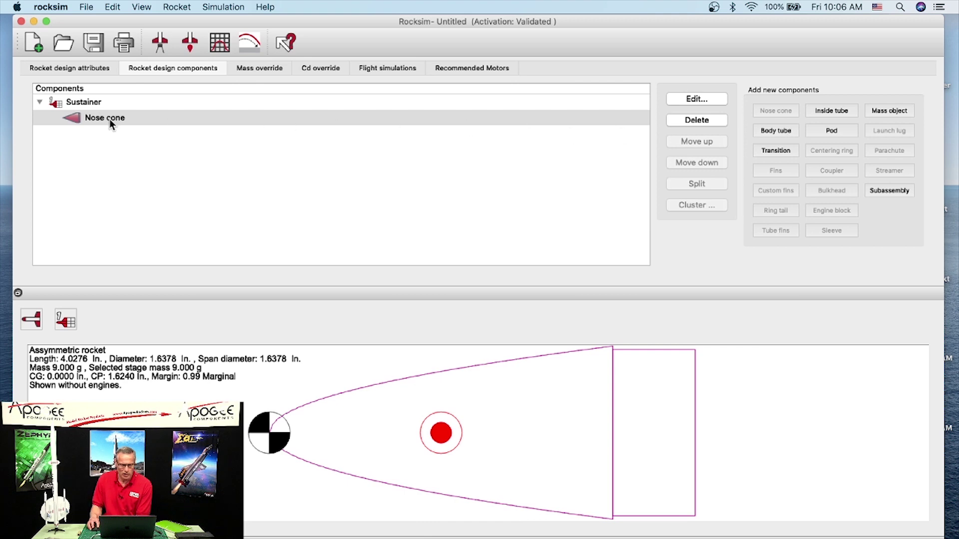
# Add a body tube behind the nose cone using the Estes BT-60 part (EST 3089) from the database
pyautogui.click(772, 129)
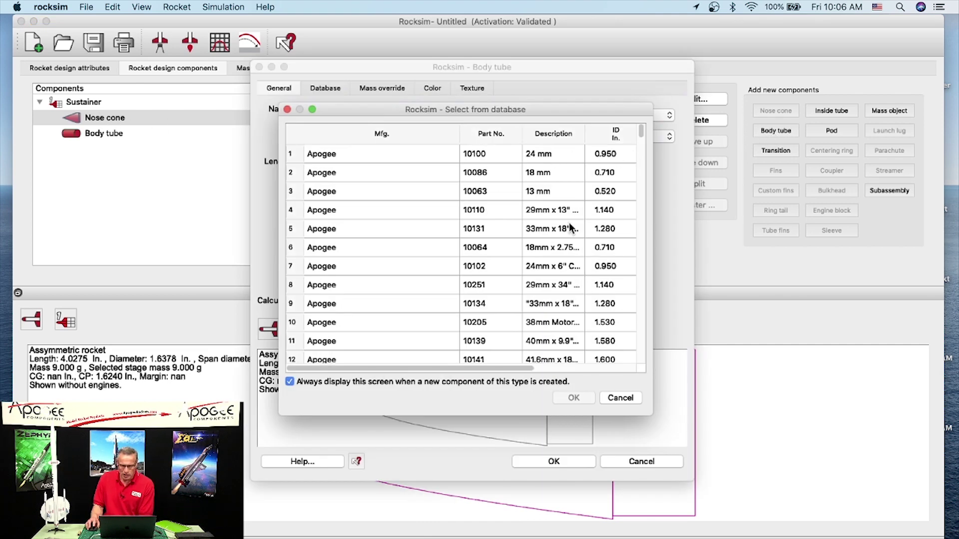
pyautogui.scroll(-5, 552, 214)
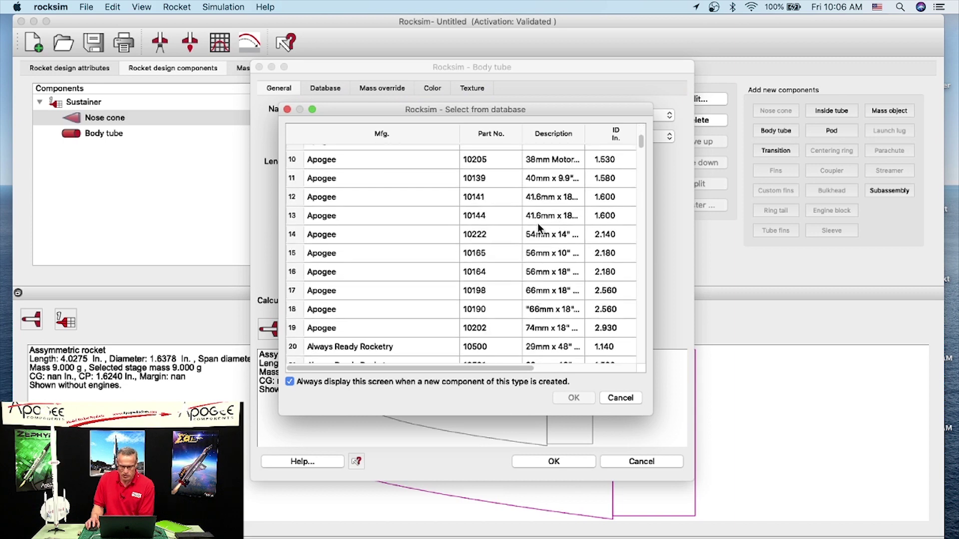
pyautogui.scroll(-3, 535, 294)
pyautogui.scroll(-5, 534, 295)
pyautogui.scroll(-2, 537, 299)
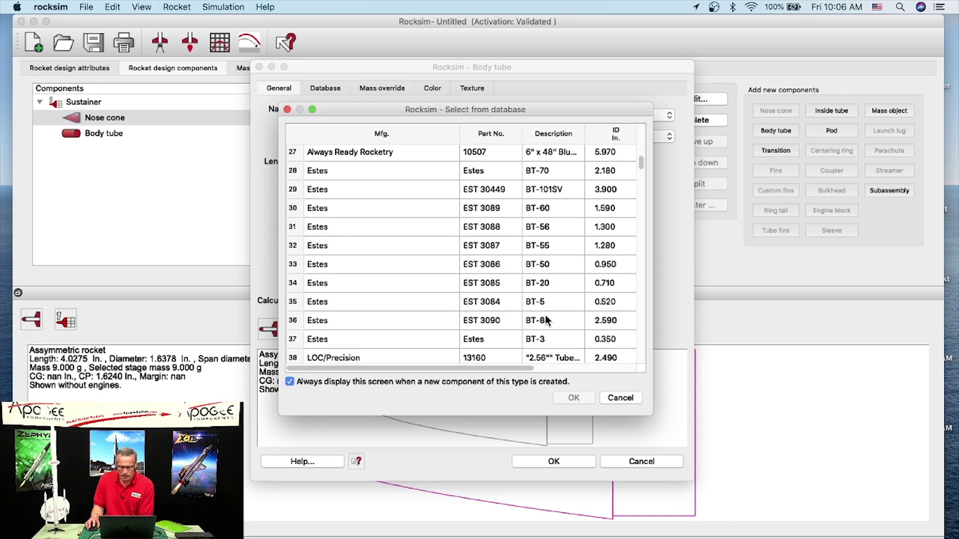
pyautogui.click(542, 210)
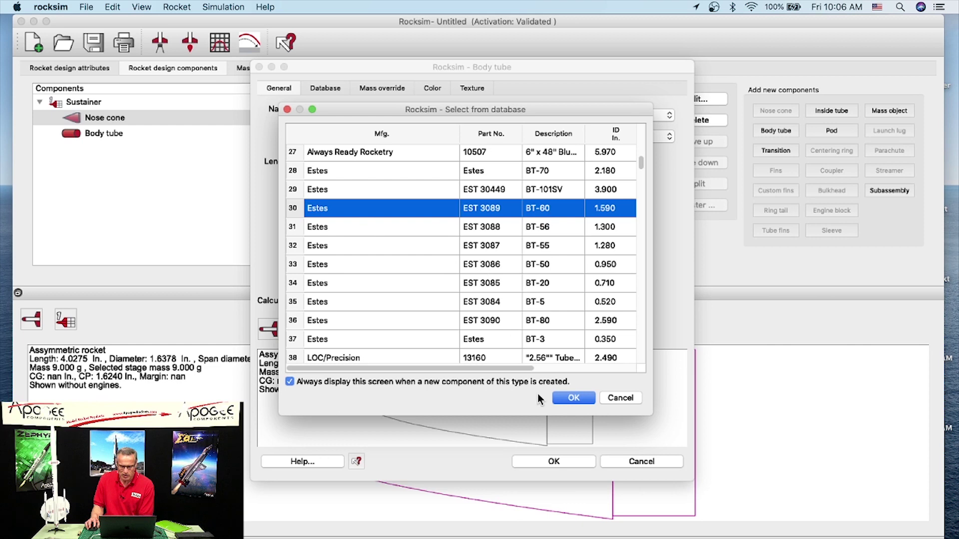
pyautogui.click(573, 398)
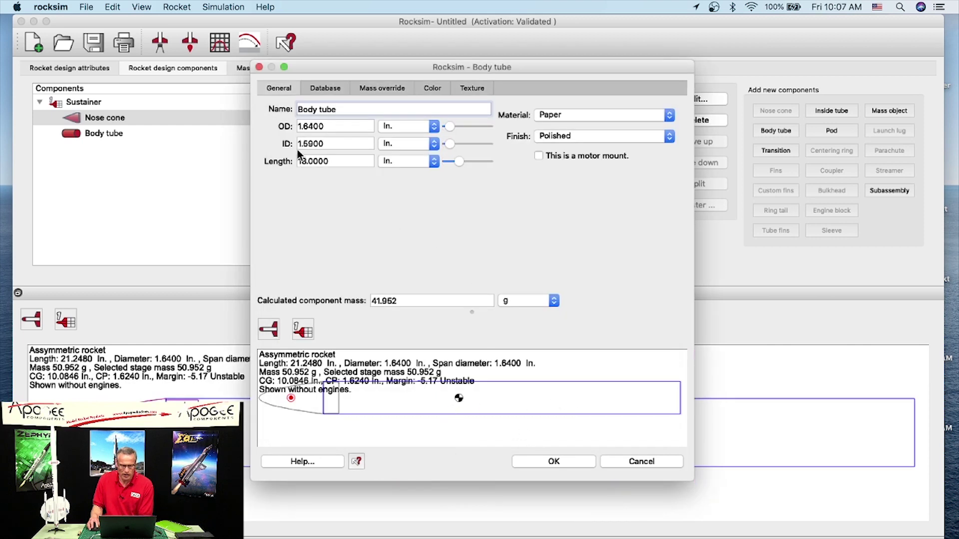
# Enlarge the body tube's settings window, set the tube length to 26.5 in, and accept the component
pyautogui.moveTo(250, 62); pyautogui.dragTo(127, 15)
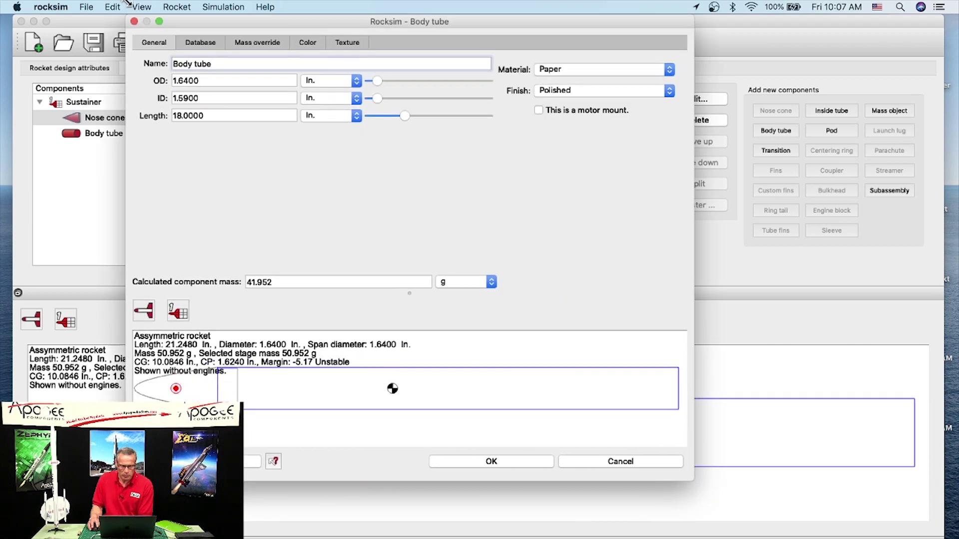
pyautogui.moveTo(691, 475); pyautogui.dragTo(841, 513)
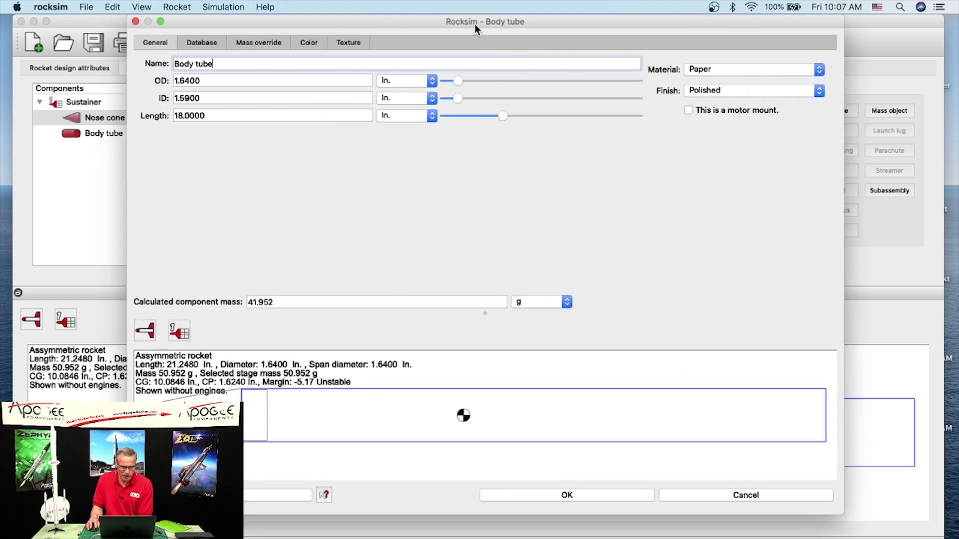
pyautogui.moveTo(473, 24); pyautogui.dragTo(558, 22)
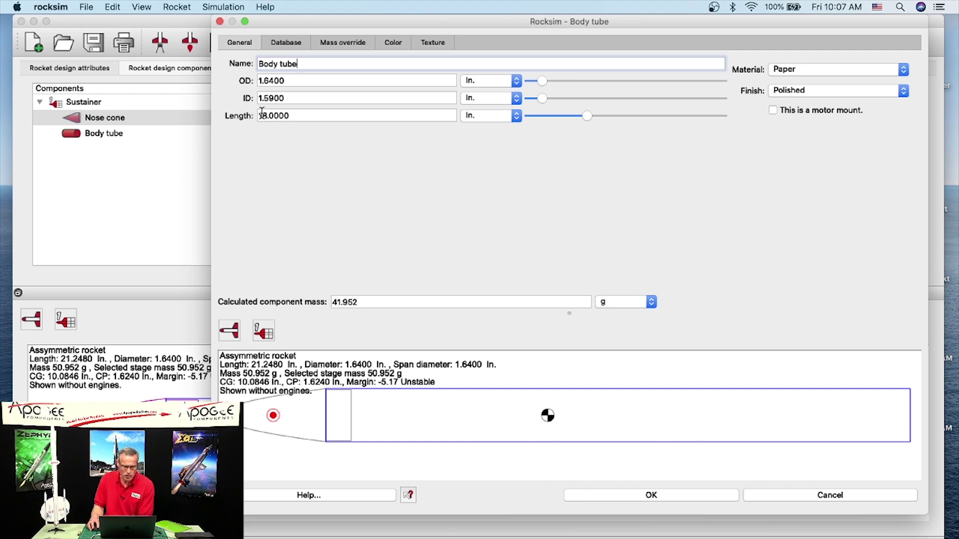
pyautogui.moveTo(587, 118); pyautogui.dragTo(616, 121)
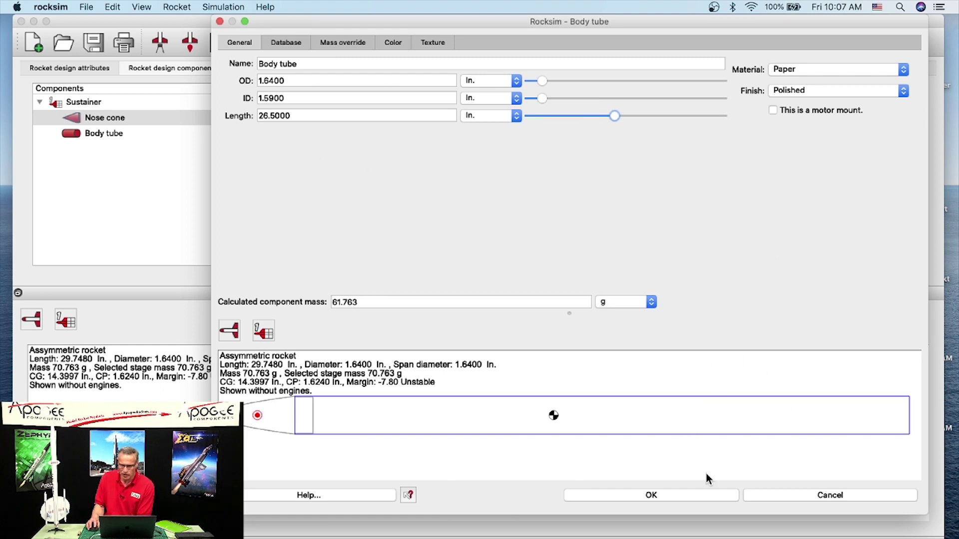
pyautogui.click(639, 494)
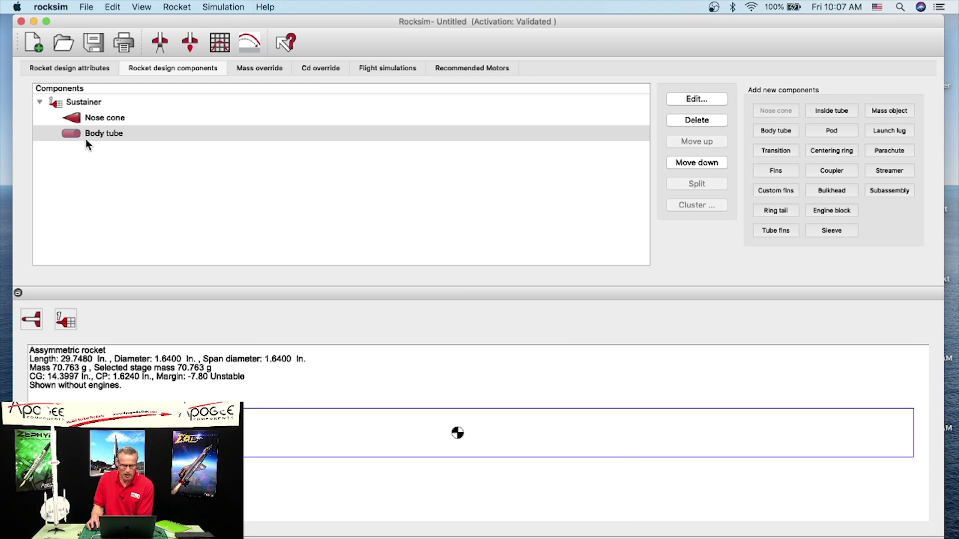
# Add an inside tube to the body tube using the Apogee 18 mm part (10086) from the database
pyautogui.click(835, 109)
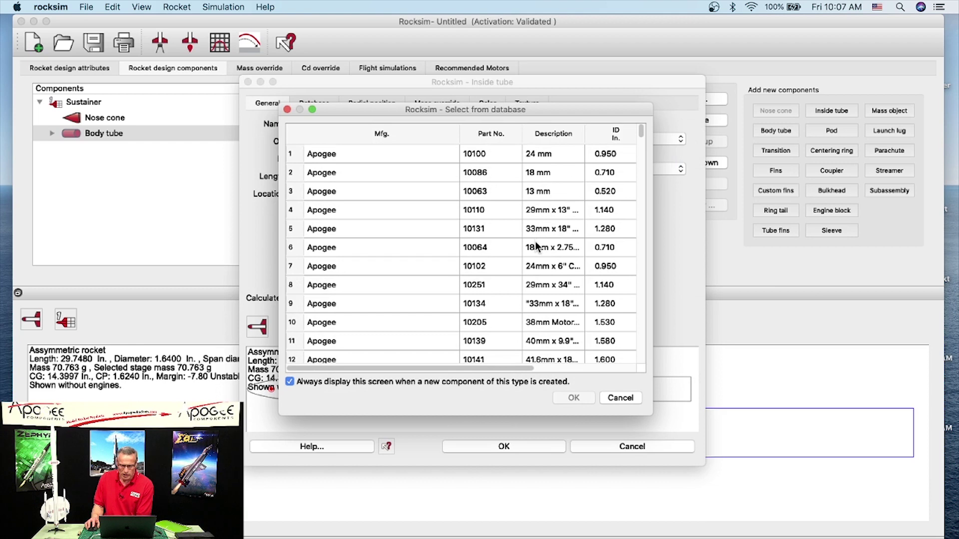
pyautogui.click(550, 172)
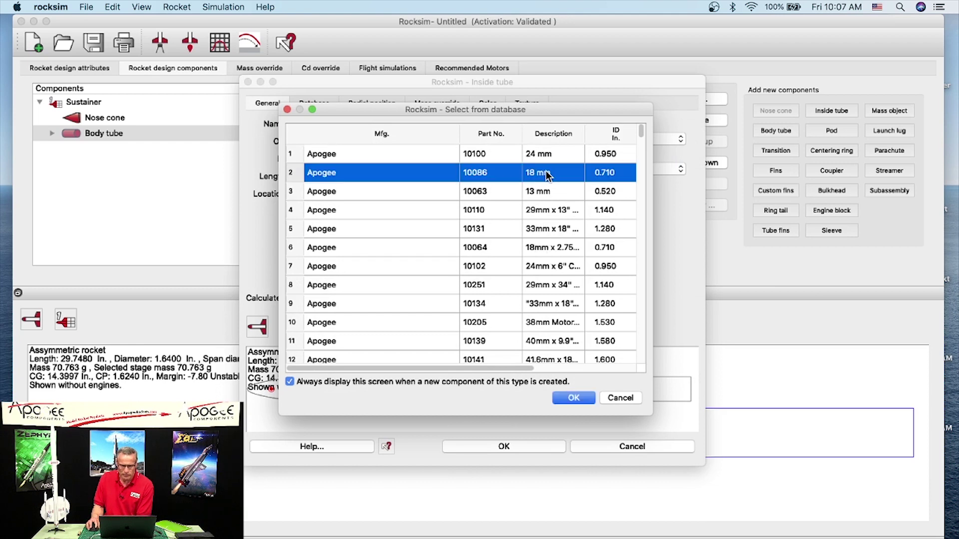
pyautogui.click(573, 398)
# Enlarge the inside tube's settings window and rocket preview, and set the tube length to 3 in
pyautogui.moveTo(456, 81); pyautogui.dragTo(396, 29)
pyautogui.moveTo(636, 402); pyautogui.dragTo(913, 506)
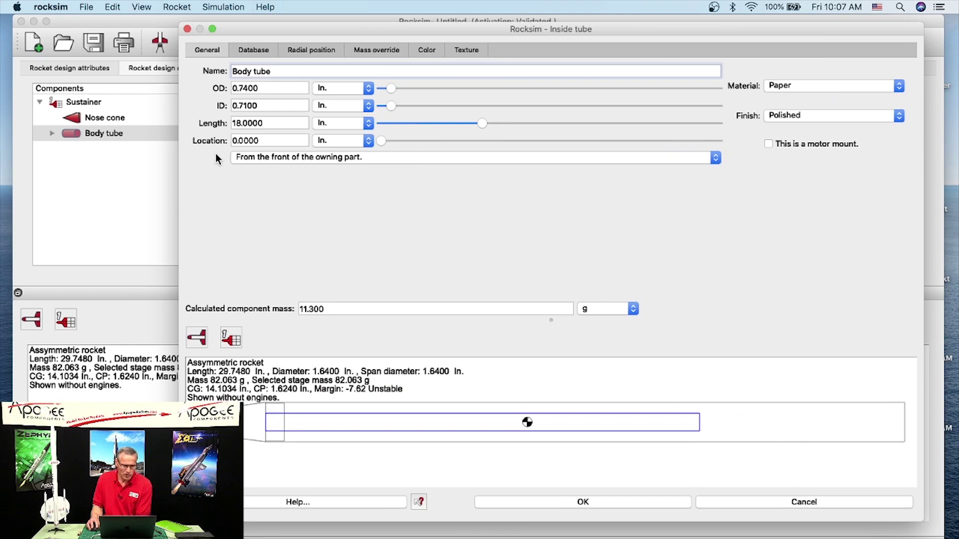
pyautogui.moveTo(179, 151); pyautogui.dragTo(235, 153)
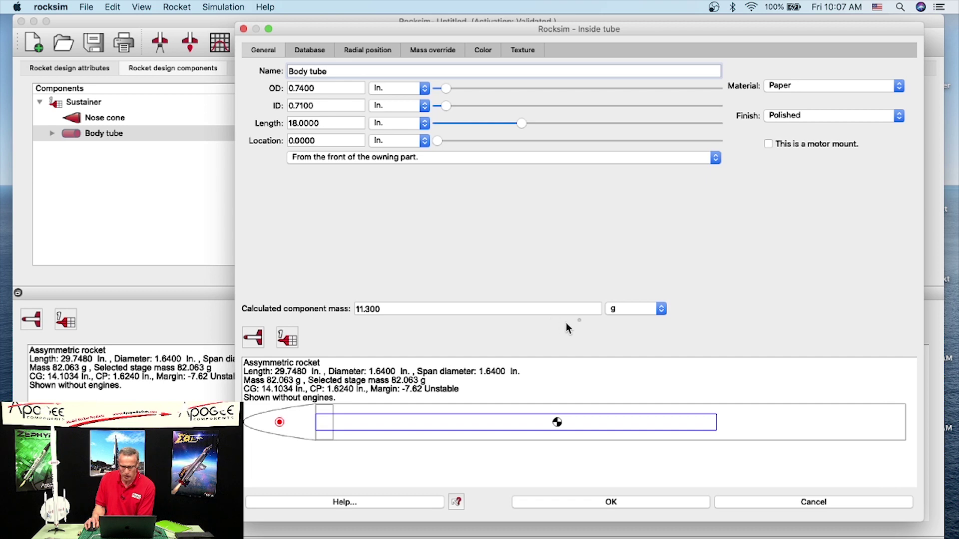
pyautogui.moveTo(576, 319); pyautogui.dragTo(564, 277)
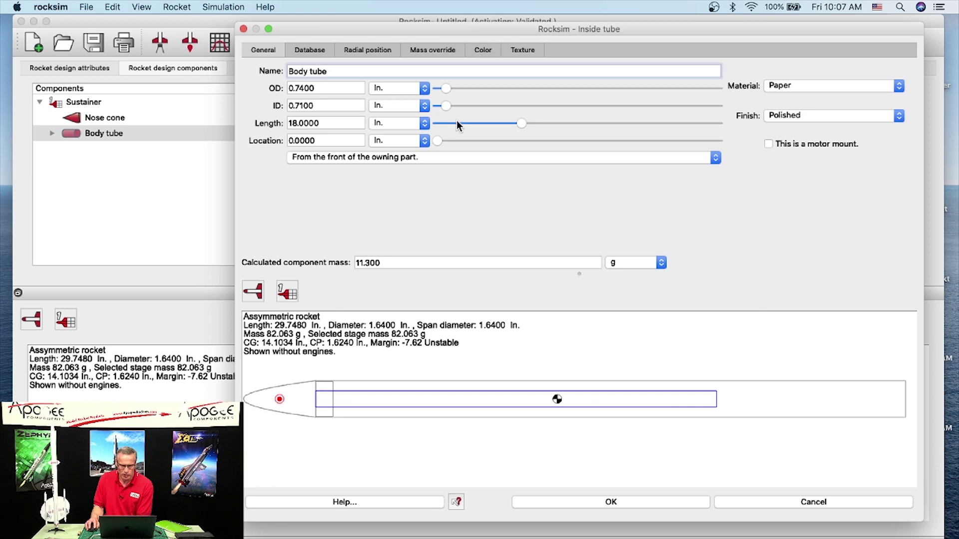
pyautogui.moveTo(521, 128); pyautogui.dragTo(454, 129)
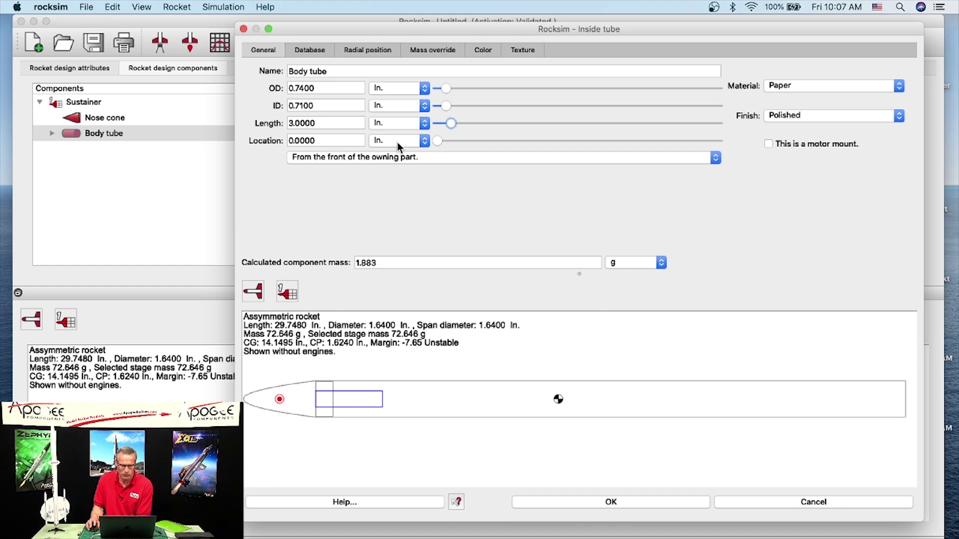
# Locate the inside tube 0 in from the base of the owning part
pyautogui.click(316, 157)
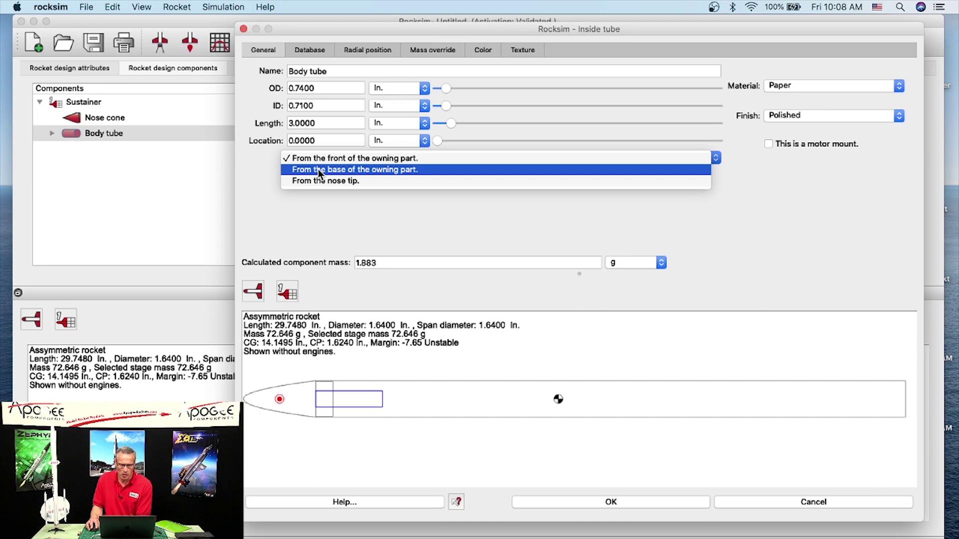
pyautogui.click(317, 169)
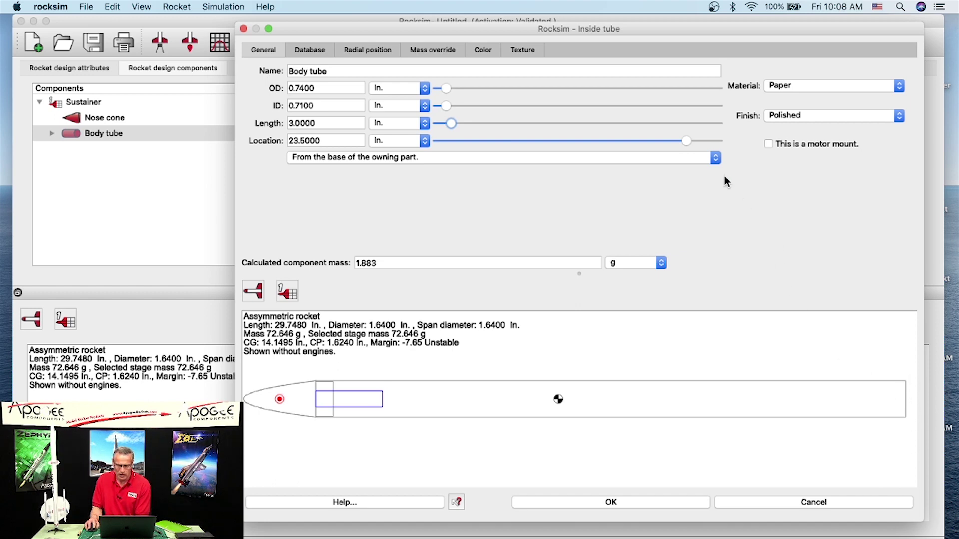
pyautogui.moveTo(683, 138); pyautogui.dragTo(435, 139)
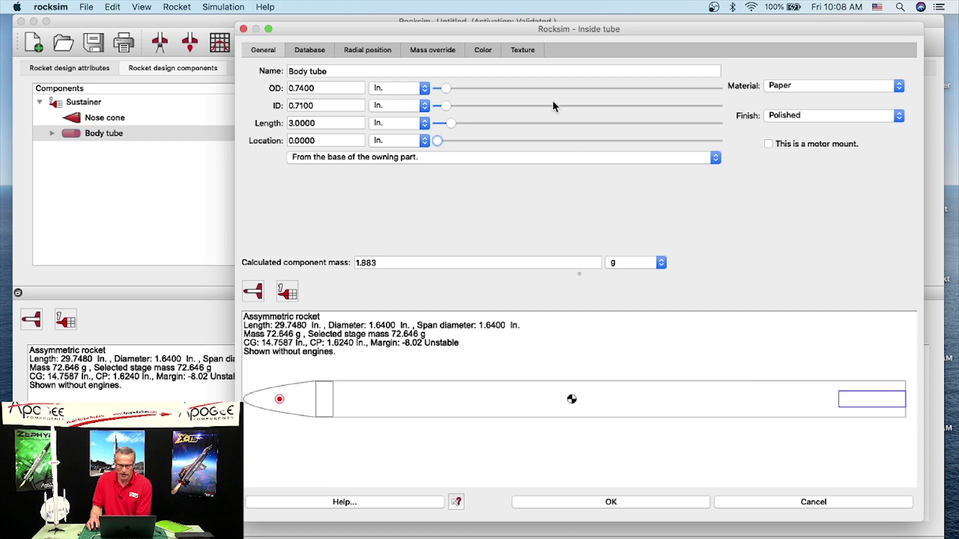
# Set the inside tube's diffuse 3D color to light blue (#00aaff) and its 2D color to green, and accept the component
pyautogui.click(486, 50)
pyautogui.click(309, 73)
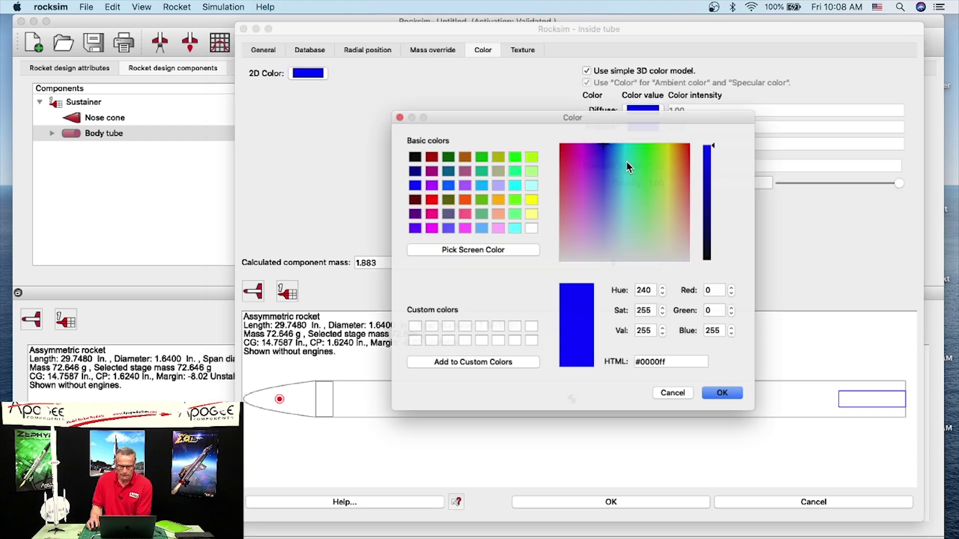
pyautogui.click(476, 182)
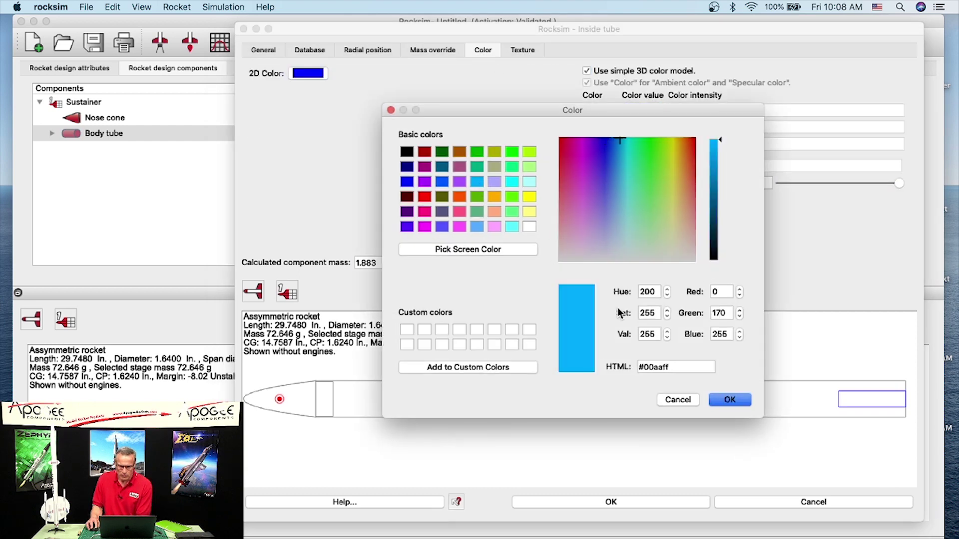
pyautogui.click(729, 401)
pyautogui.click(306, 73)
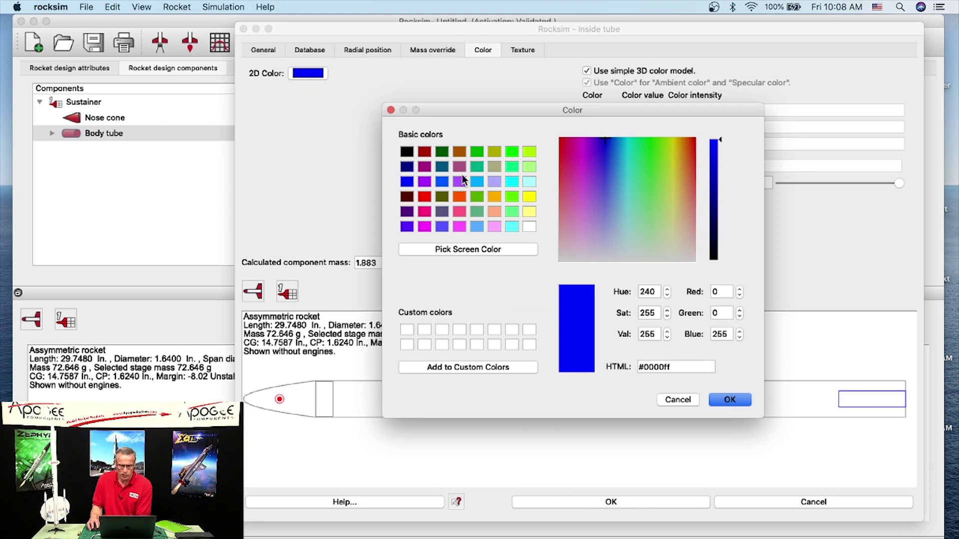
pyautogui.click(478, 167)
pyautogui.click(729, 400)
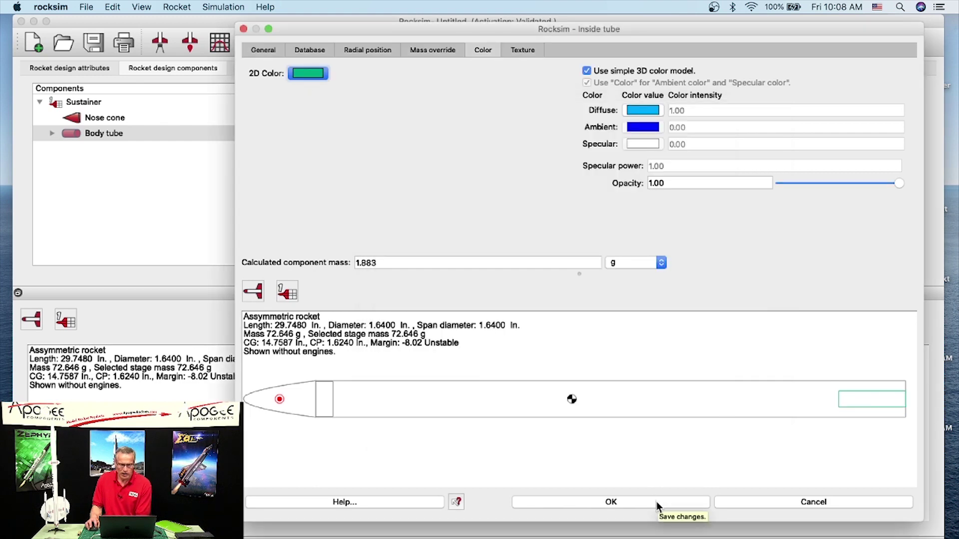
pyautogui.click(656, 501)
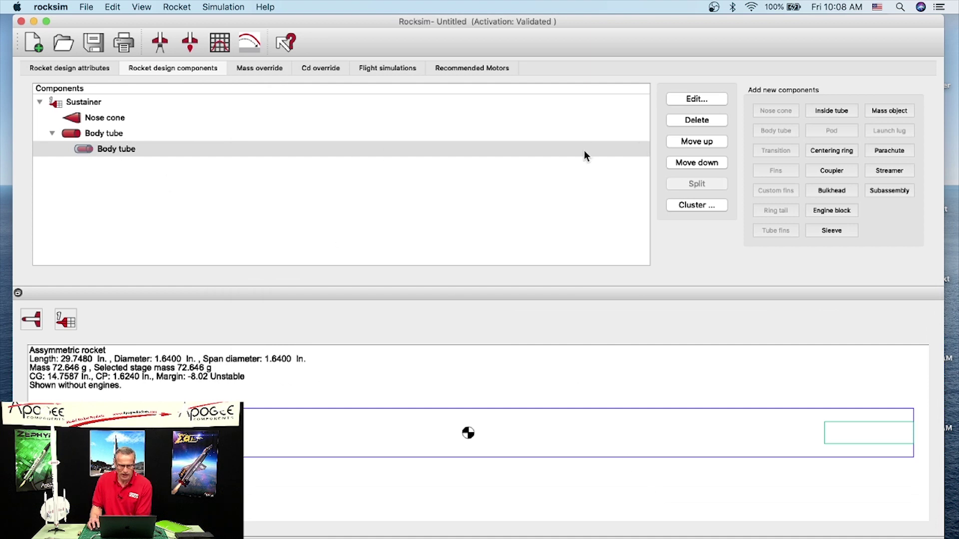
# Add a centering ring to the outer body tube without a database part, and place it about 8.75 in from the tube's front
pyautogui.click(104, 135)
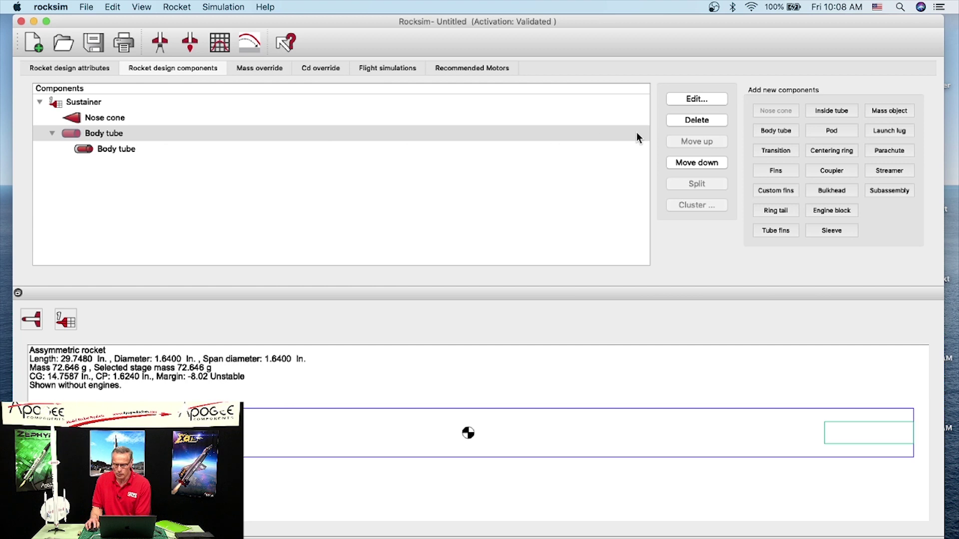
pyautogui.click(845, 149)
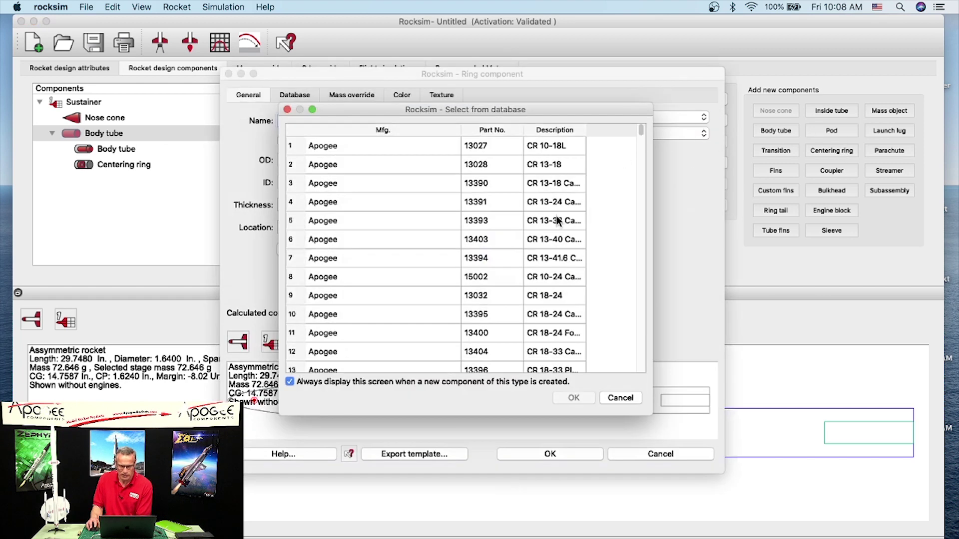
pyautogui.click(621, 398)
pyautogui.moveTo(299, 74); pyautogui.dragTo(259, 22)
pyautogui.moveTo(685, 420); pyautogui.dragTo(903, 538)
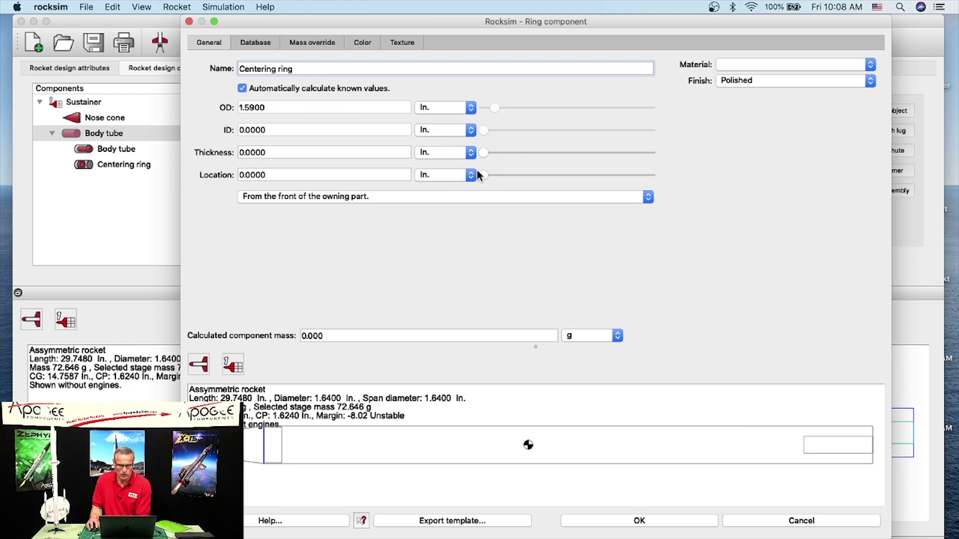
pyautogui.moveTo(483, 175); pyautogui.dragTo(538, 176)
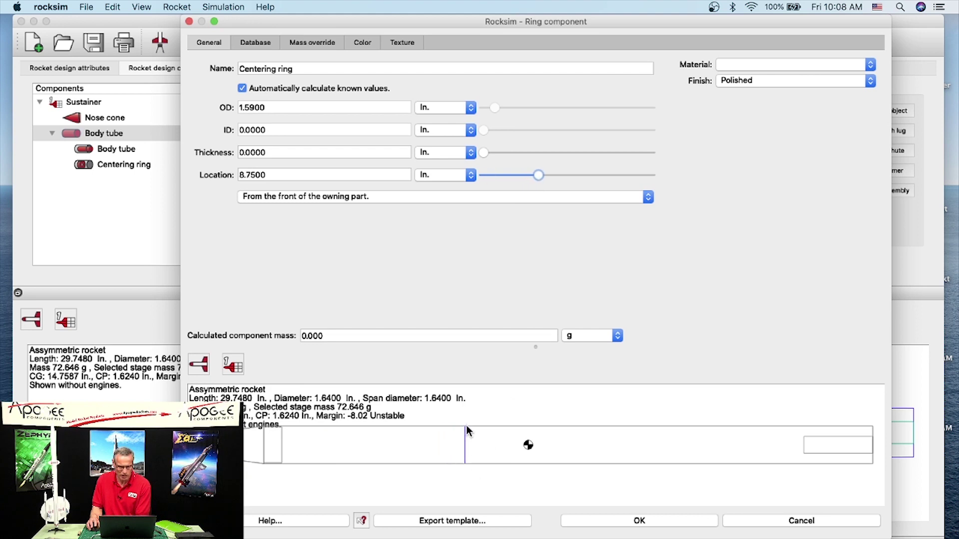
# Set the centering ring's thickness to 0.05 in and its material to Paper
pyautogui.click(263, 154)
pyautogui.moveTo(263, 153); pyautogui.dragTo(240, 153)
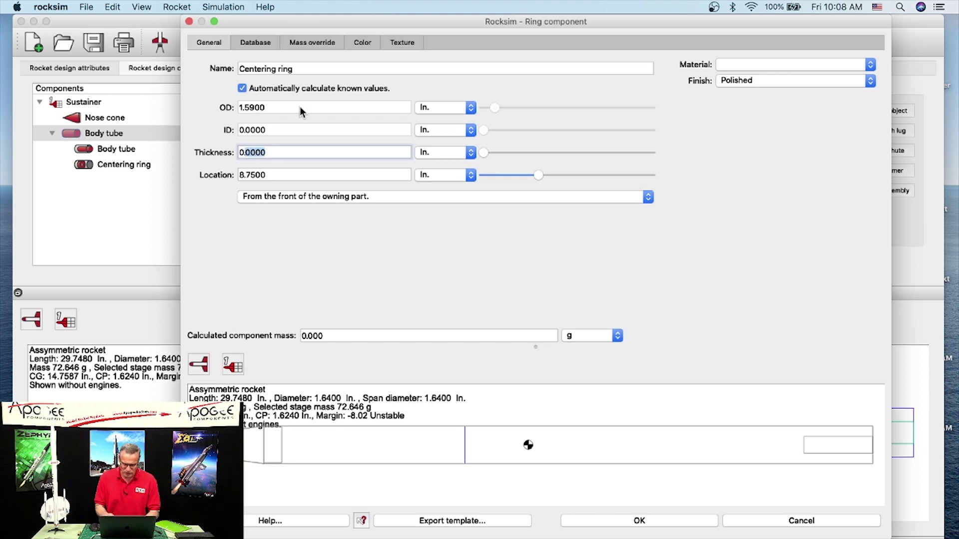
pyautogui.write('0.05')
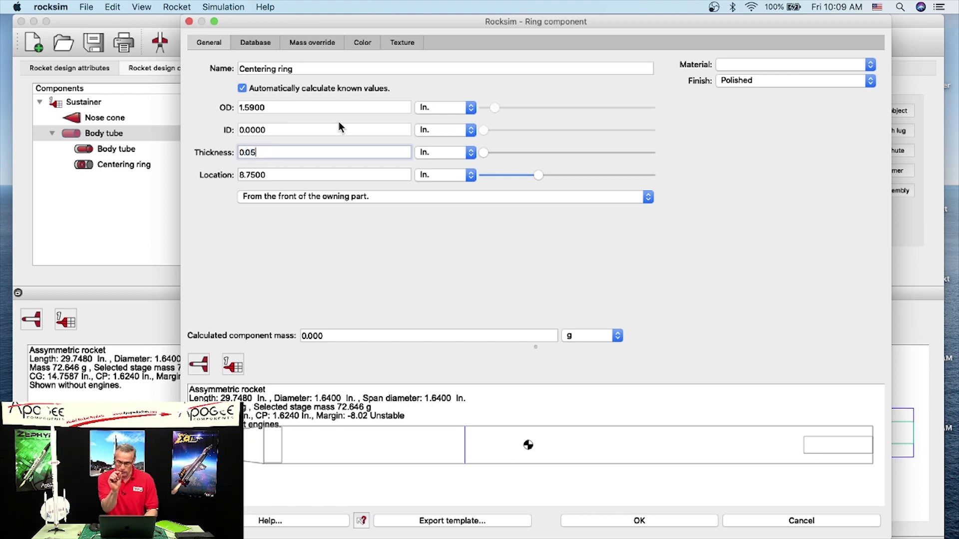
pyautogui.press('Tab')
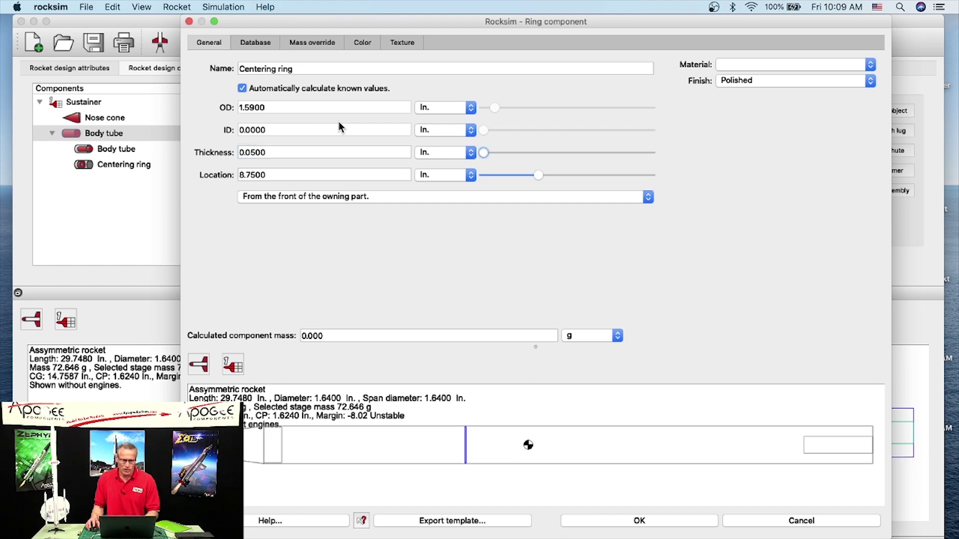
pyautogui.click(743, 62)
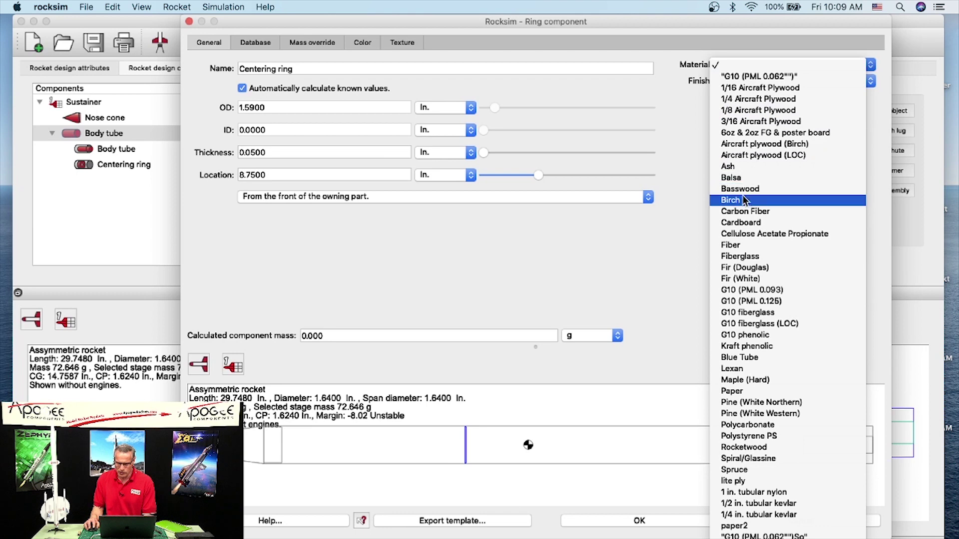
pyautogui.click(744, 393)
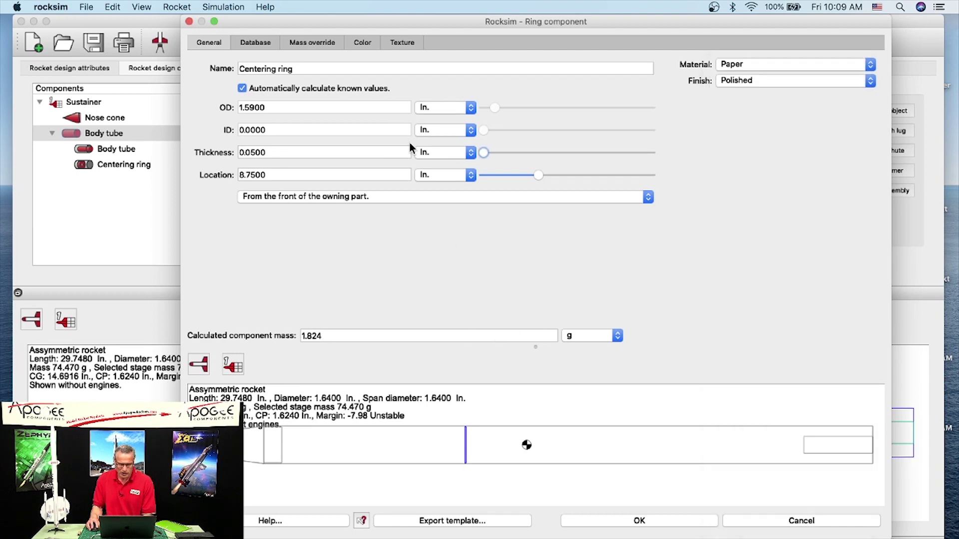
# Set the centering ring's 2D color to orange (#ff5500) and its diffuse 3D color to light green (#55ff7f)
pyautogui.click(356, 42)
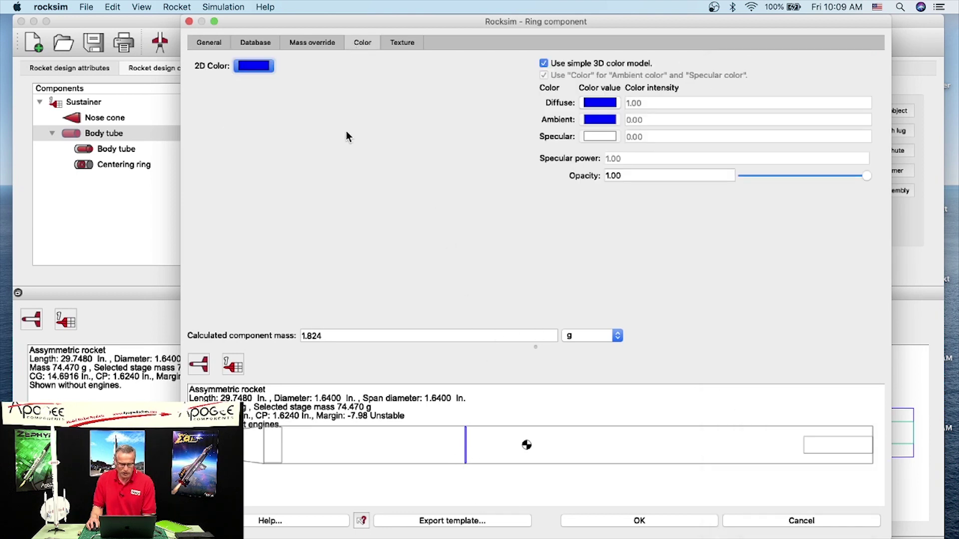
pyautogui.click(264, 73)
pyautogui.click(419, 202)
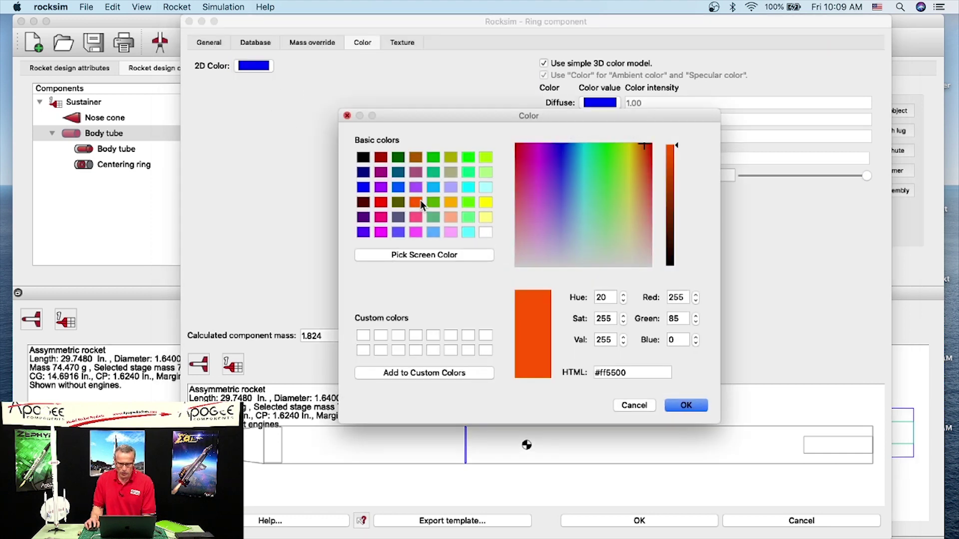
pyautogui.click(686, 404)
pyautogui.click(599, 102)
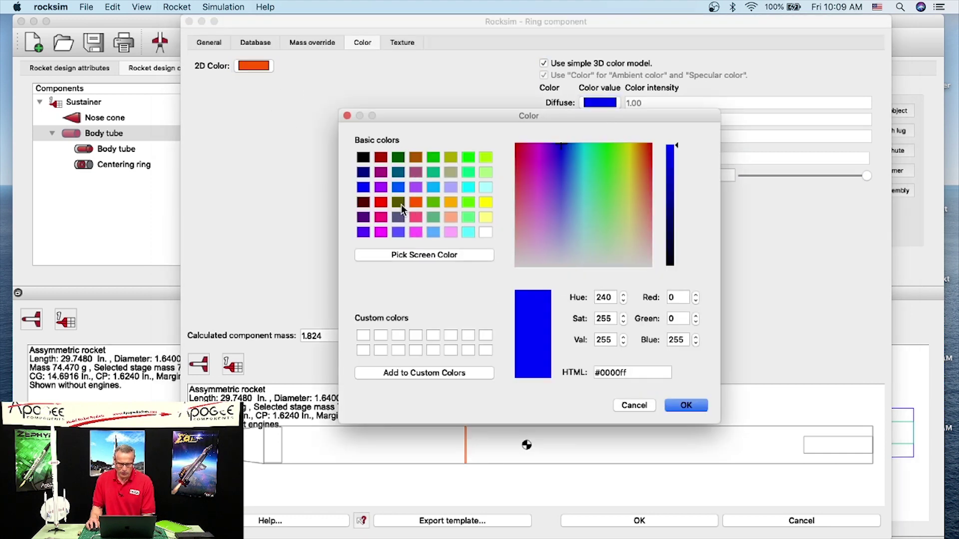
pyautogui.click(464, 220)
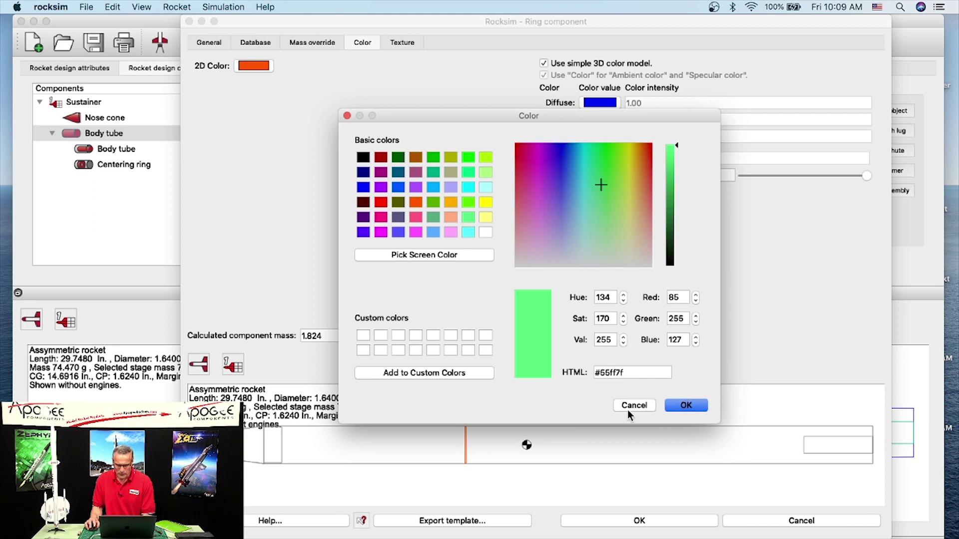
pyautogui.click(685, 405)
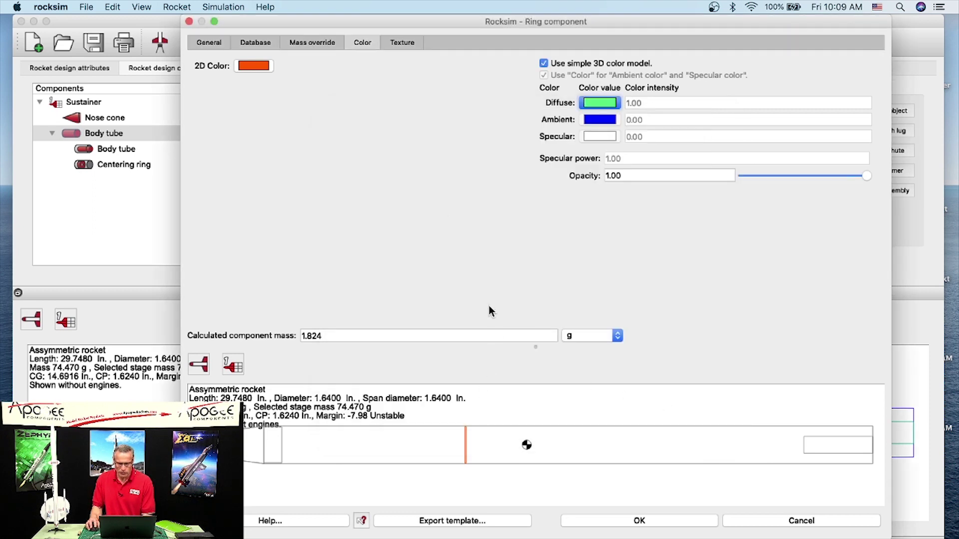
# Move the centering ring onto the inside tube, 23.75 in from the front of the owning part
pyautogui.click(213, 48)
pyautogui.moveTo(537, 176); pyautogui.dragTo(577, 180)
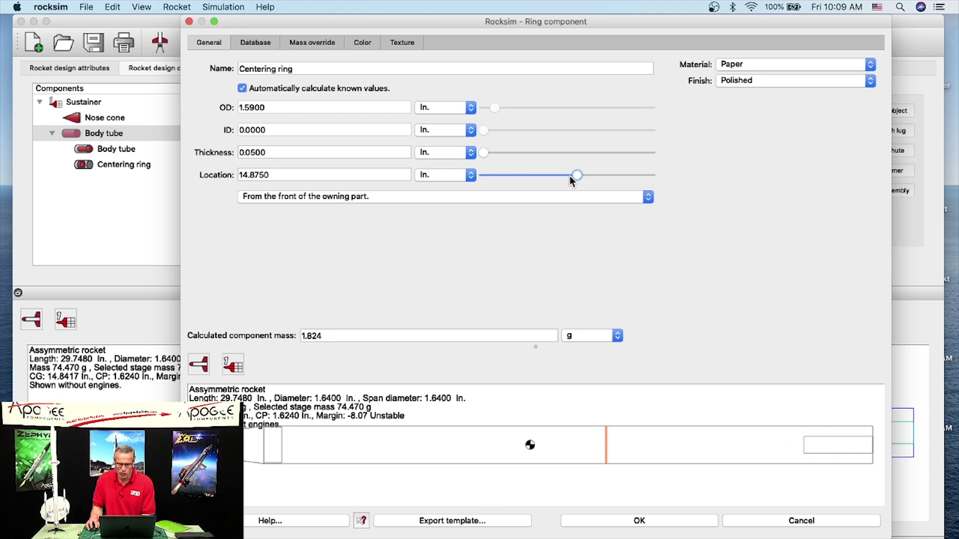
pyautogui.moveTo(576, 176); pyautogui.dragTo(631, 178)
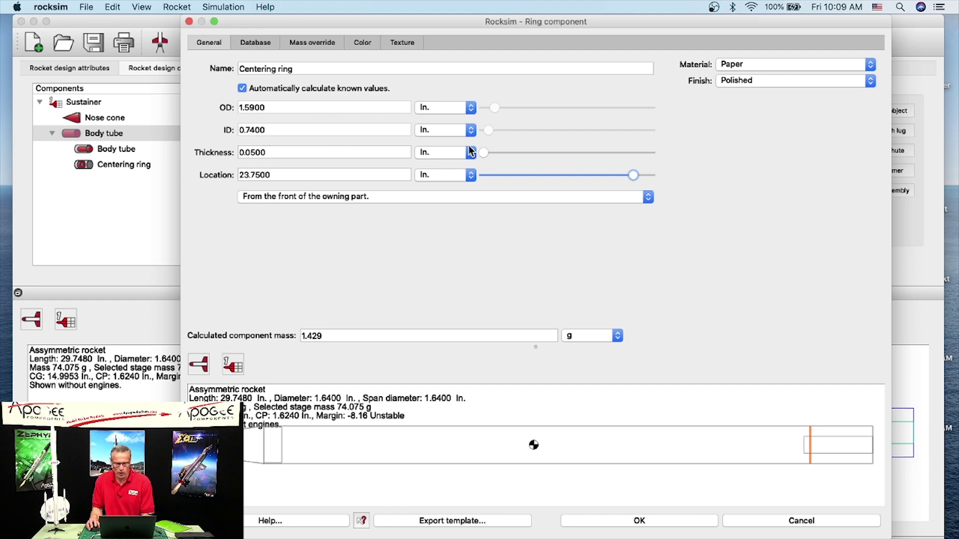
# Rename the centering ring to "Forward Centering ring" and accept the component
pyautogui.click(240, 69)
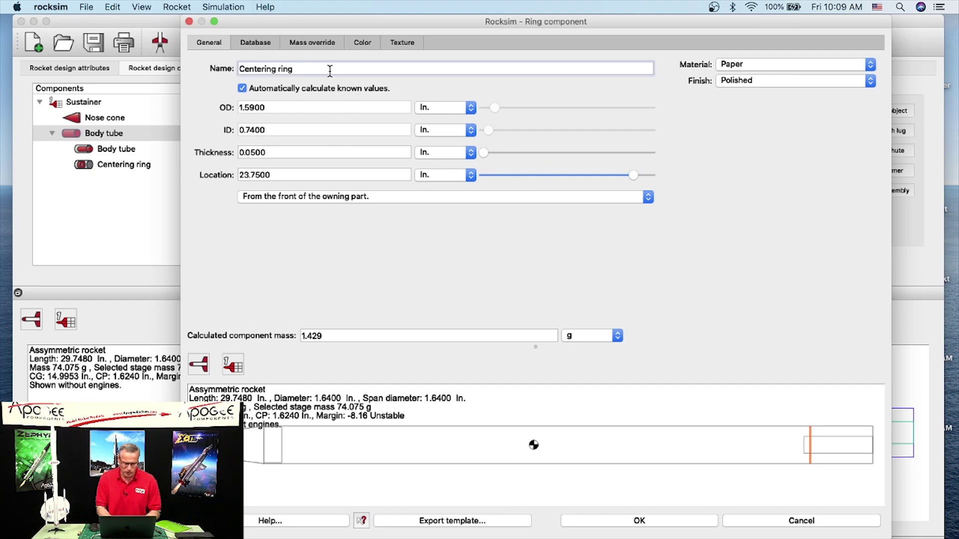
pyautogui.write('Forward')
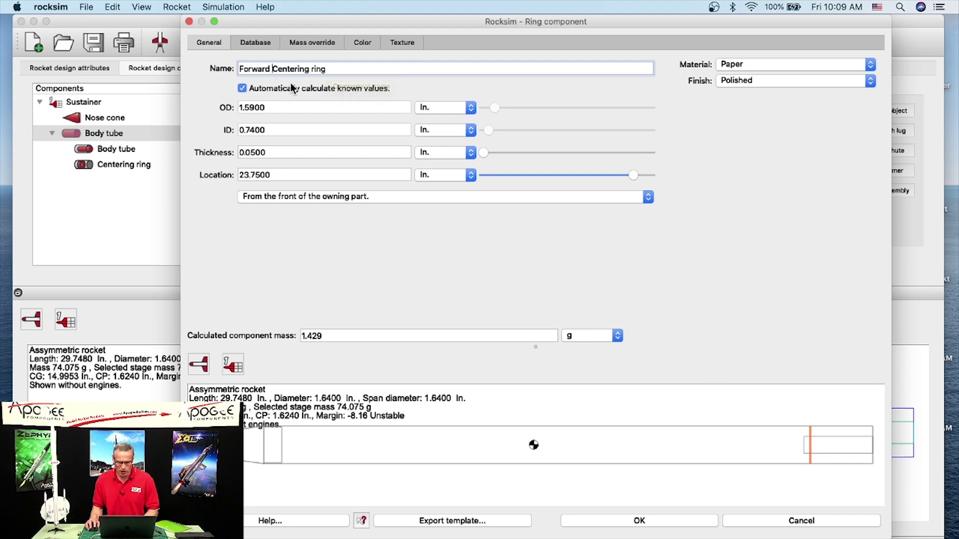
pyautogui.click(669, 524)
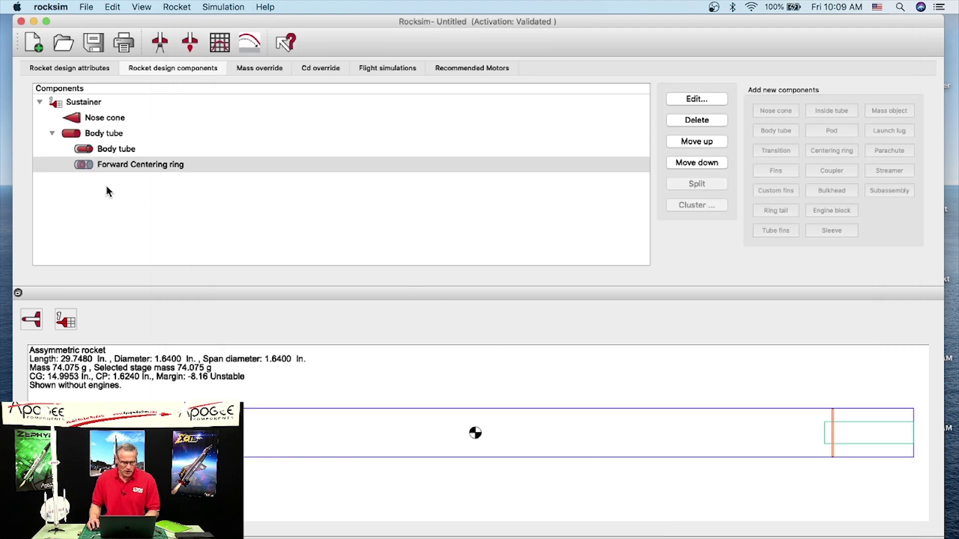
# Duplicate the forward centering ring by copying it and pasting it into the outer body tube
pyautogui.rightClick(162, 165)
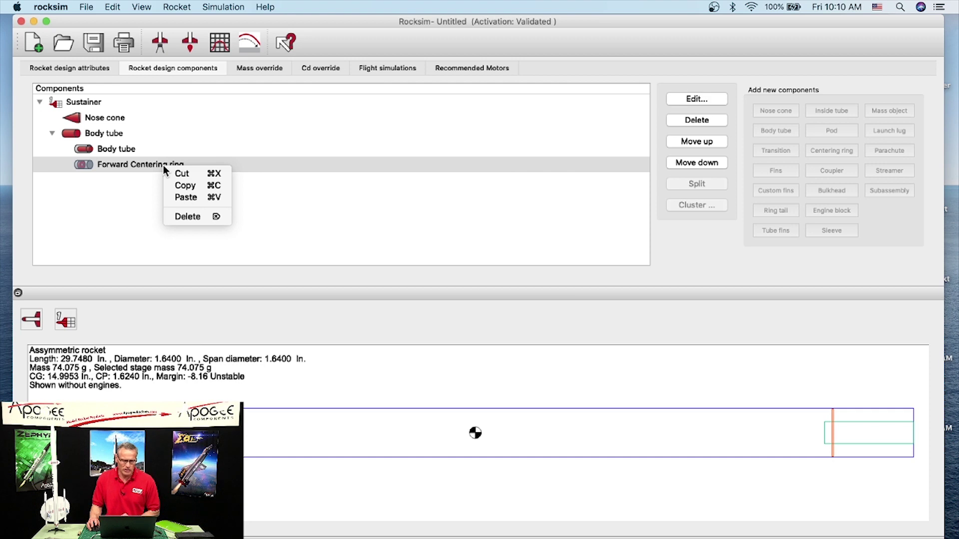
pyautogui.click(176, 185)
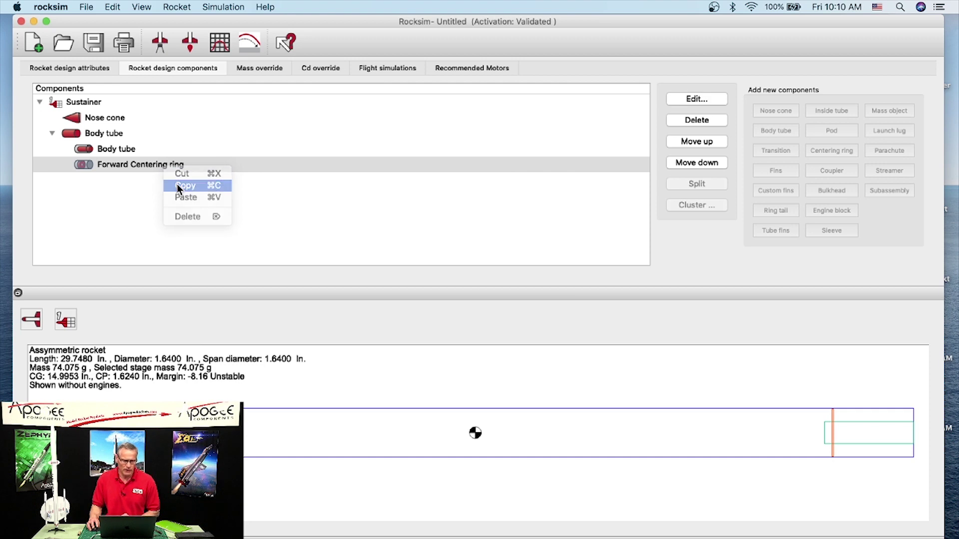
pyautogui.click(103, 134)
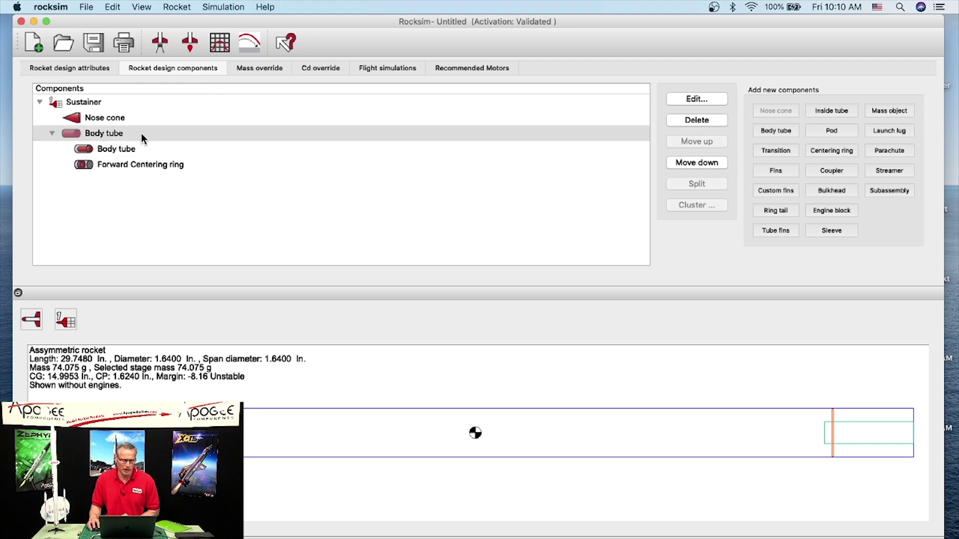
pyautogui.rightClick(99, 133)
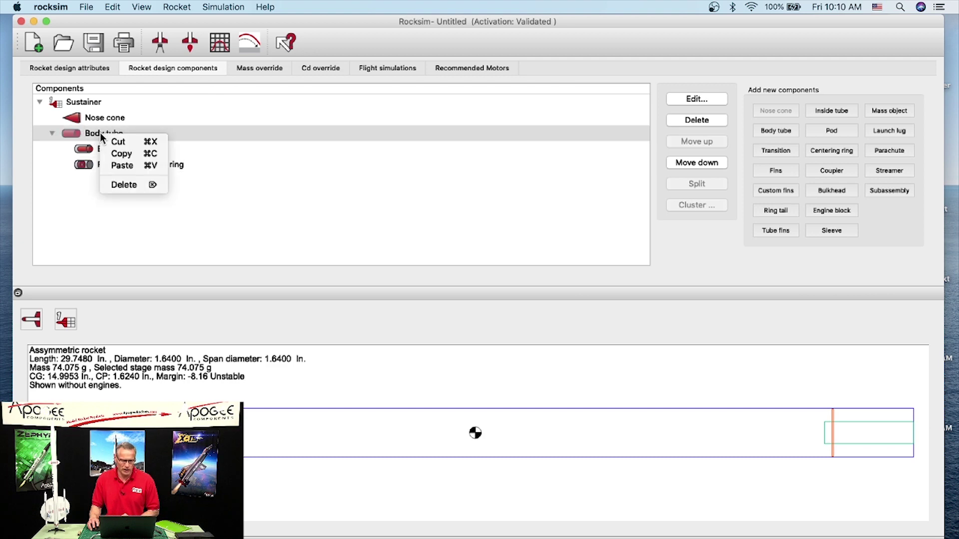
pyautogui.click(119, 162)
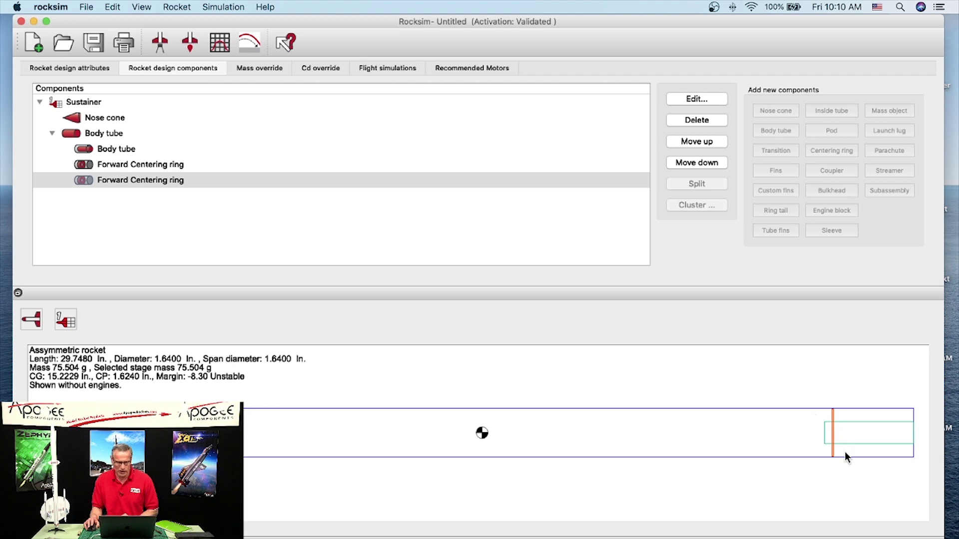
# Position the duplicated centering ring 0.5 in from the base of the owning part
pyautogui.doubleClick(107, 179)
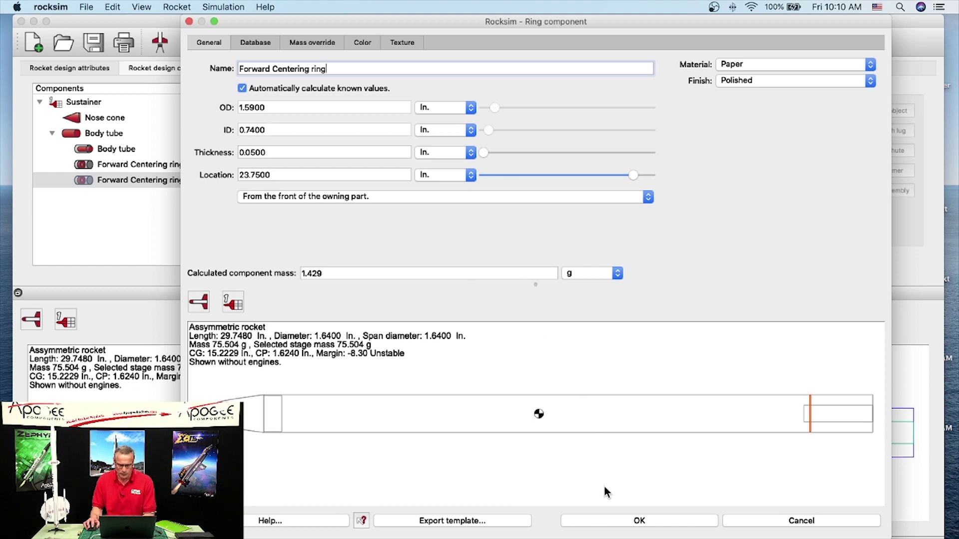
pyautogui.moveTo(621, 538); pyautogui.dragTo(620, 535)
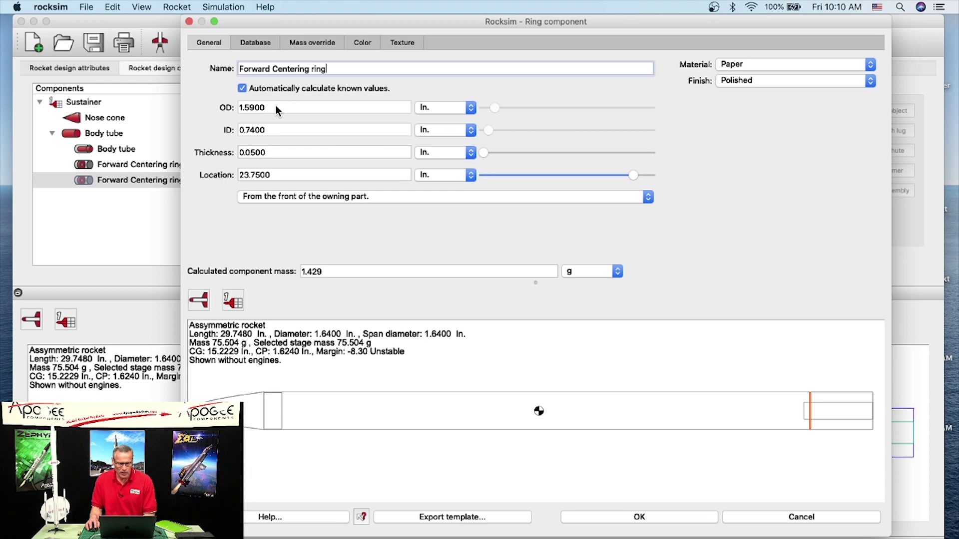
pyautogui.click(626, 176)
pyautogui.click(337, 198)
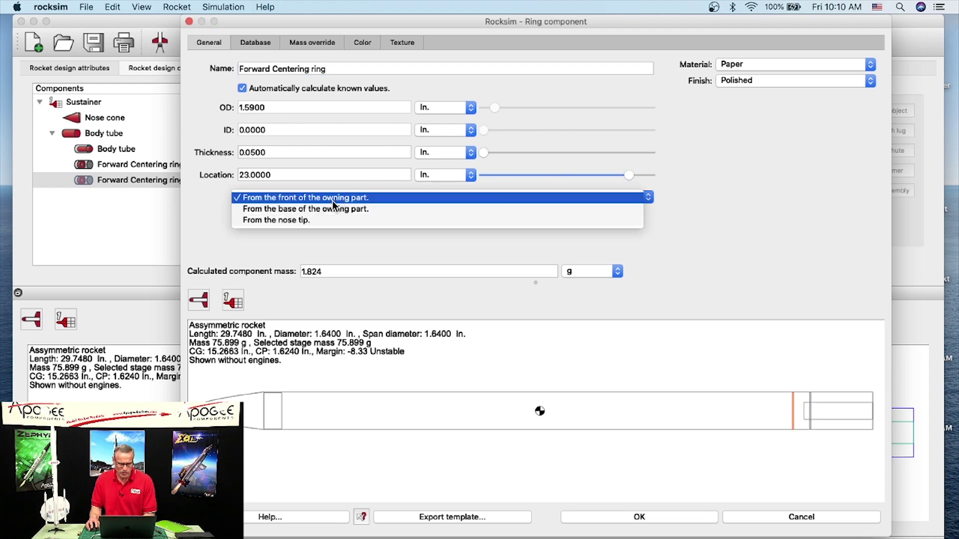
pyautogui.click(326, 207)
pyautogui.moveTo(508, 174); pyautogui.dragTo(489, 174)
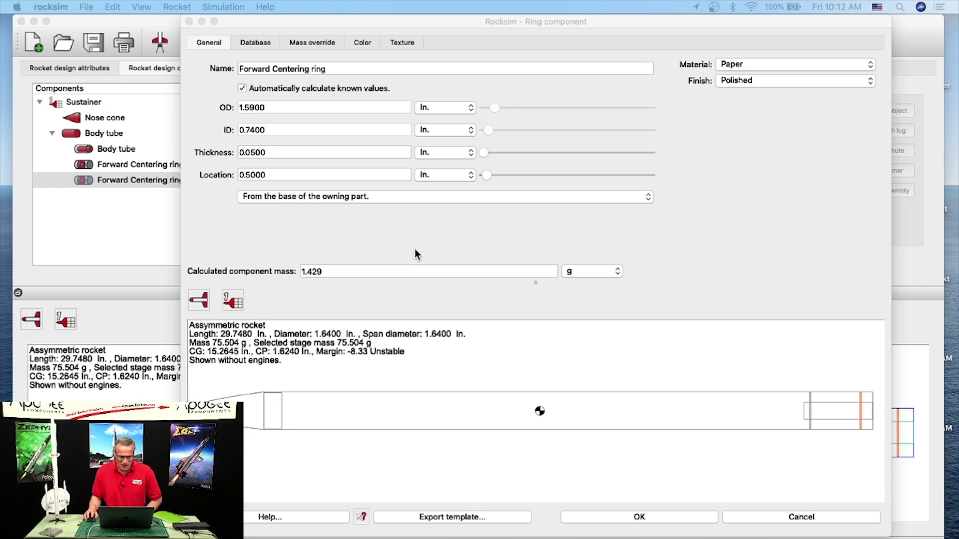
# Rename the duplicated ring to "Aft Centering ring" and accept the component
pyautogui.doubleClick(259, 69)
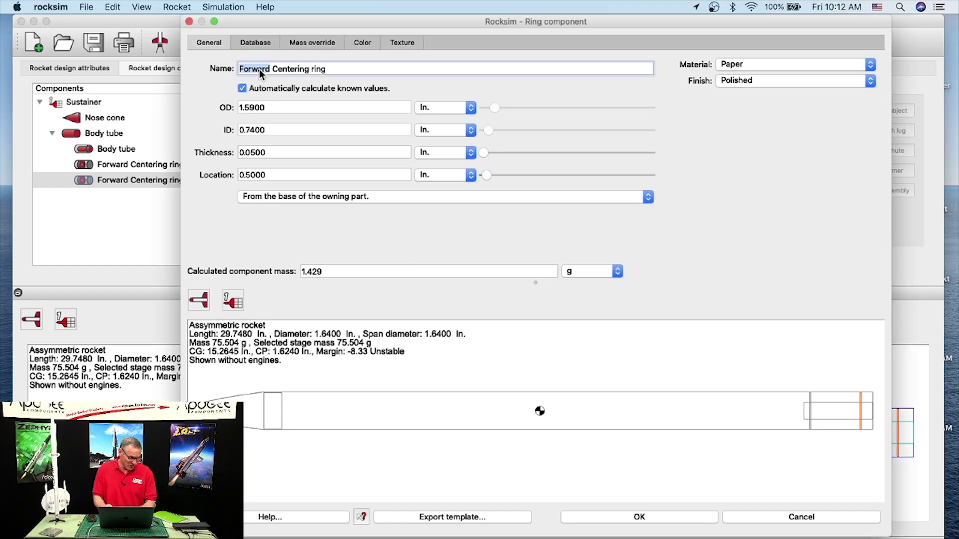
pyautogui.write('Aft')
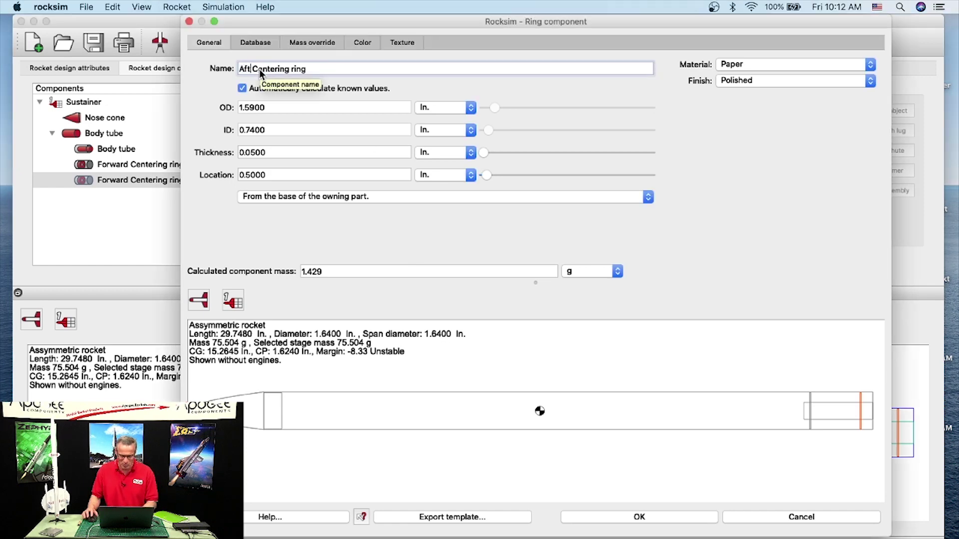
pyautogui.click(659, 514)
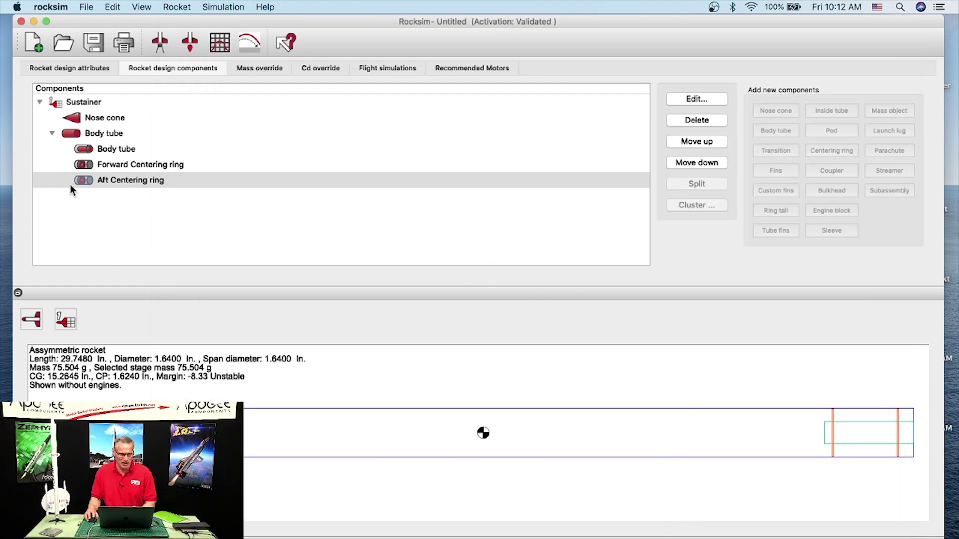
# Save the design to the Desktop as "Assymmetric rocket"
pyautogui.click(94, 44)
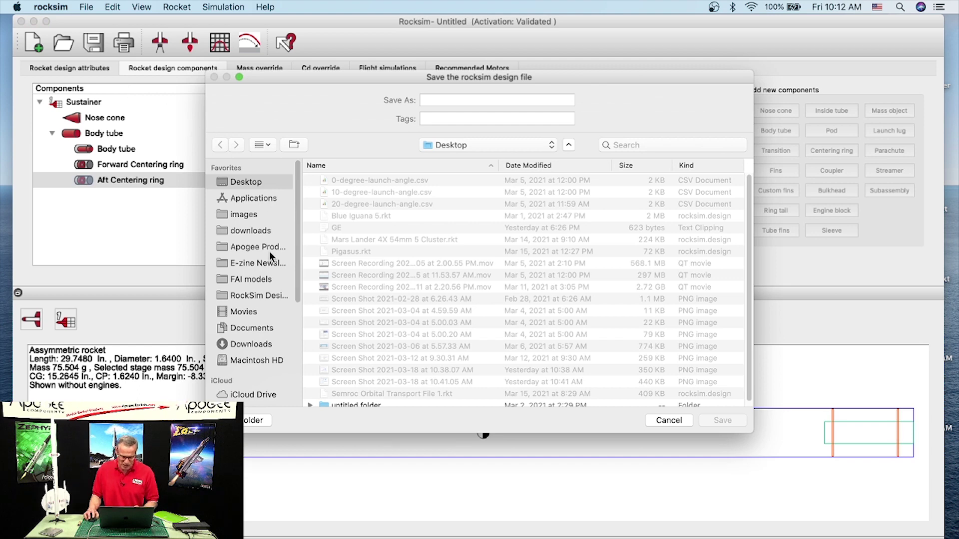
pyautogui.click(260, 294)
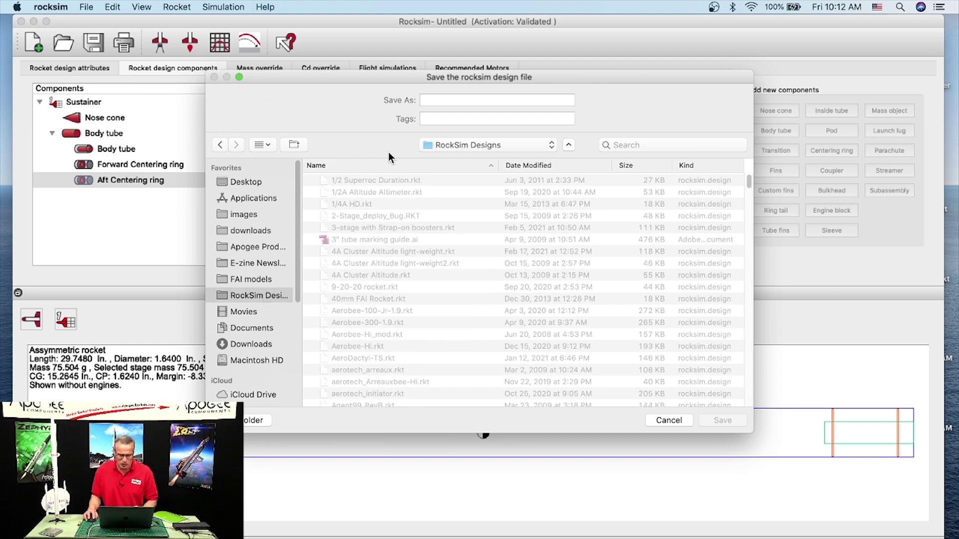
pyautogui.click(238, 182)
pyautogui.click(437, 99)
pyautogui.write('Assey')
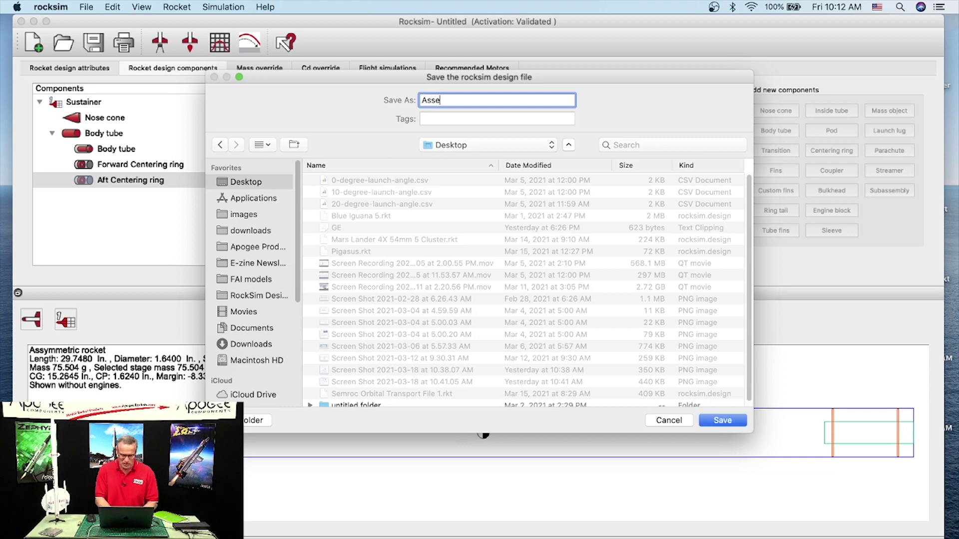
pyautogui.press('BackSpace')
pyautogui.press('BackSpace')
pyautogui.write('ymm')
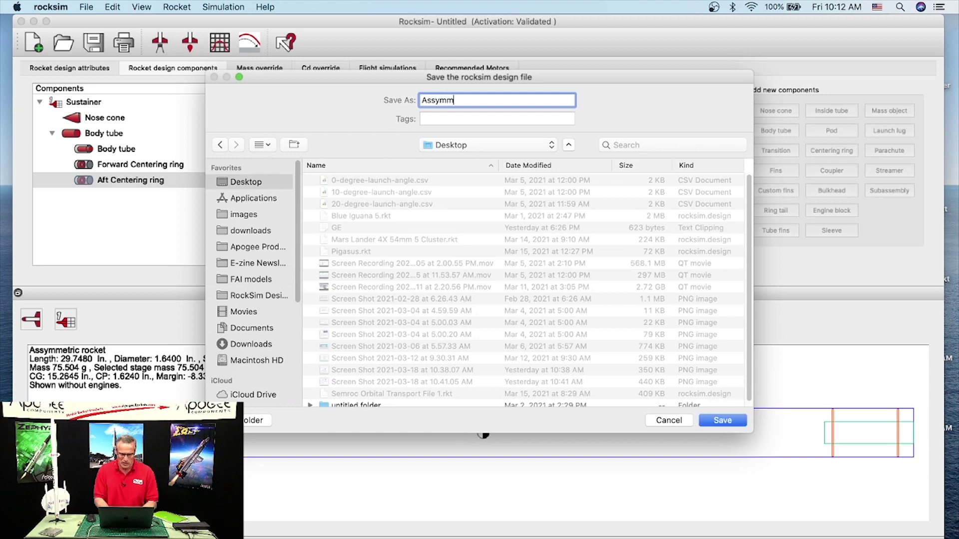
pyautogui.write('etric roke')
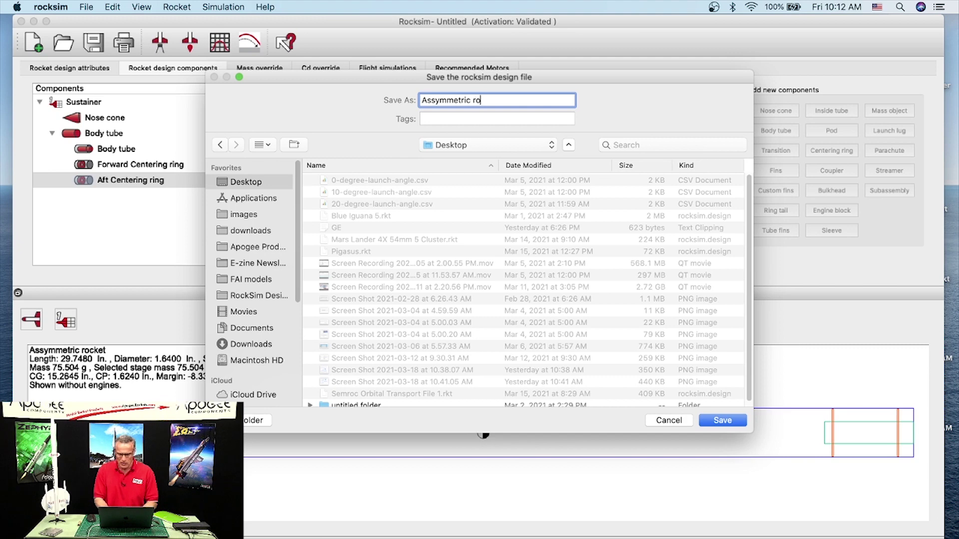
pyautogui.press('BackSpace')
pyautogui.press('BackSpace')
pyautogui.write('cket')
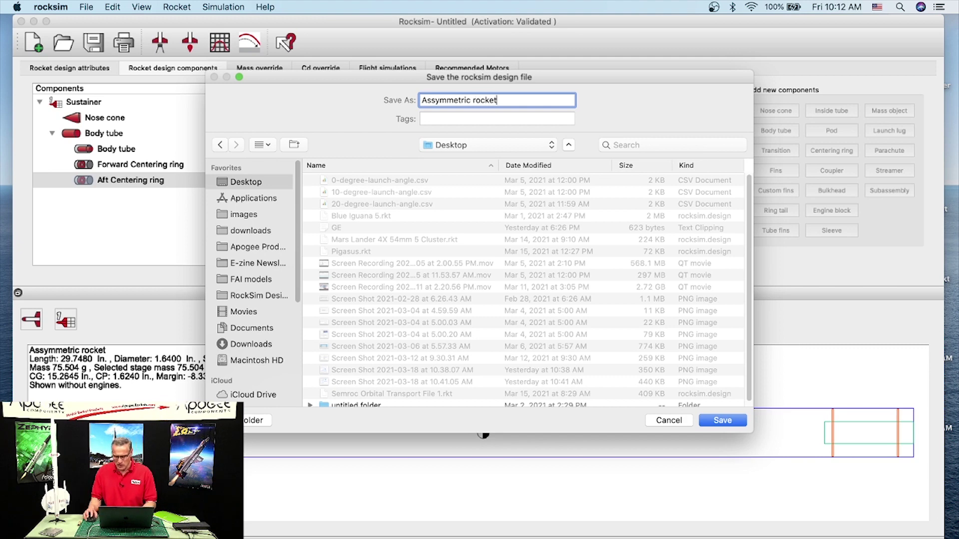
pyautogui.click(722, 420)
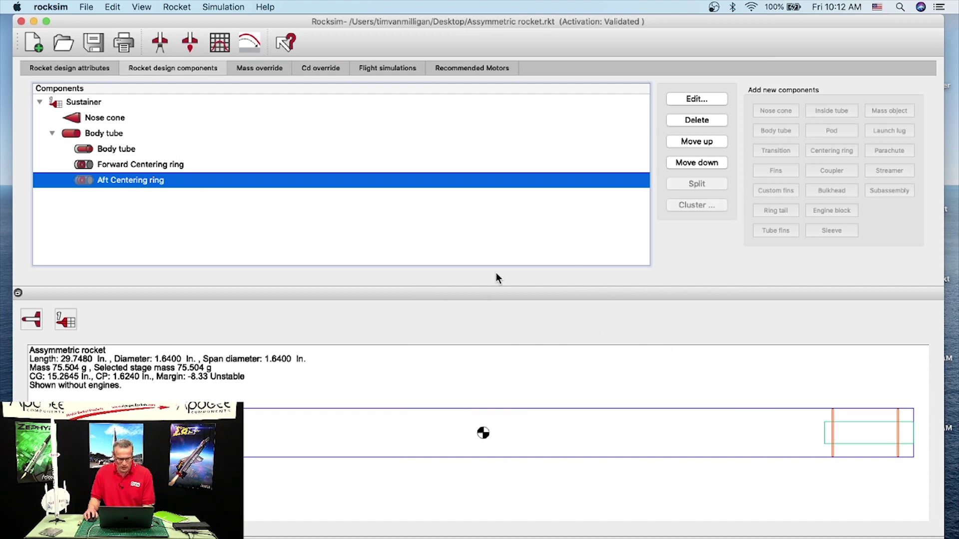
# Reference the forward centering ring's location from the base of the owning part and accept the change
pyautogui.click(100, 149)
pyautogui.doubleClick(112, 165)
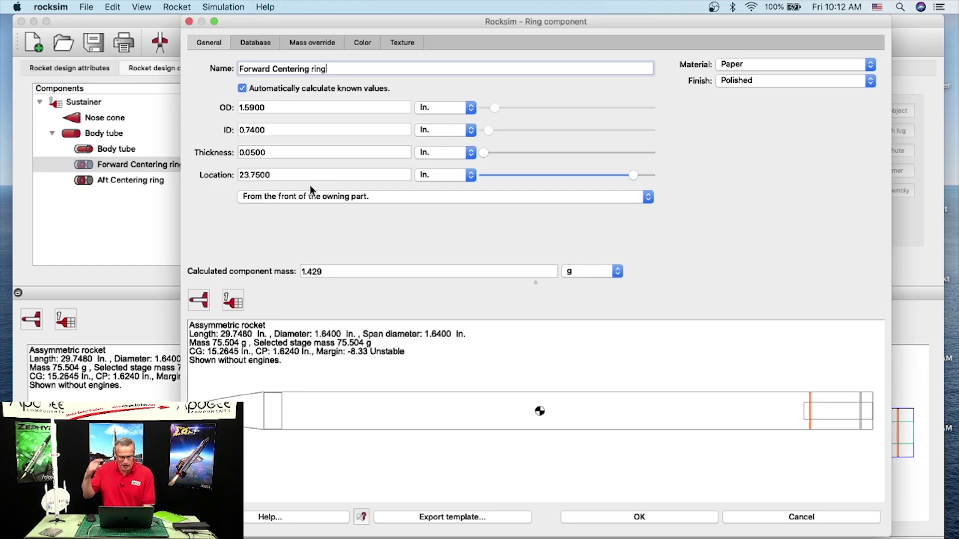
pyautogui.click(361, 196)
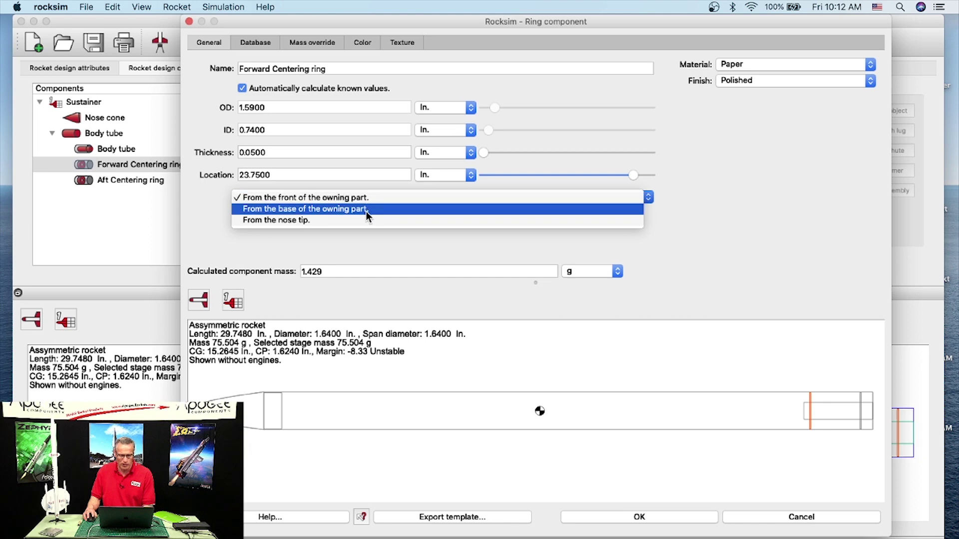
pyautogui.click(367, 210)
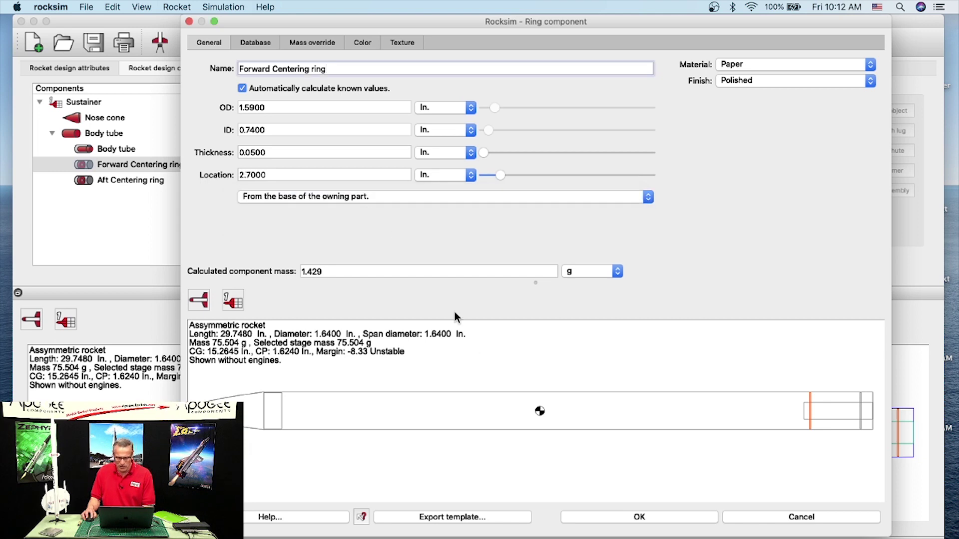
pyautogui.click(592, 519)
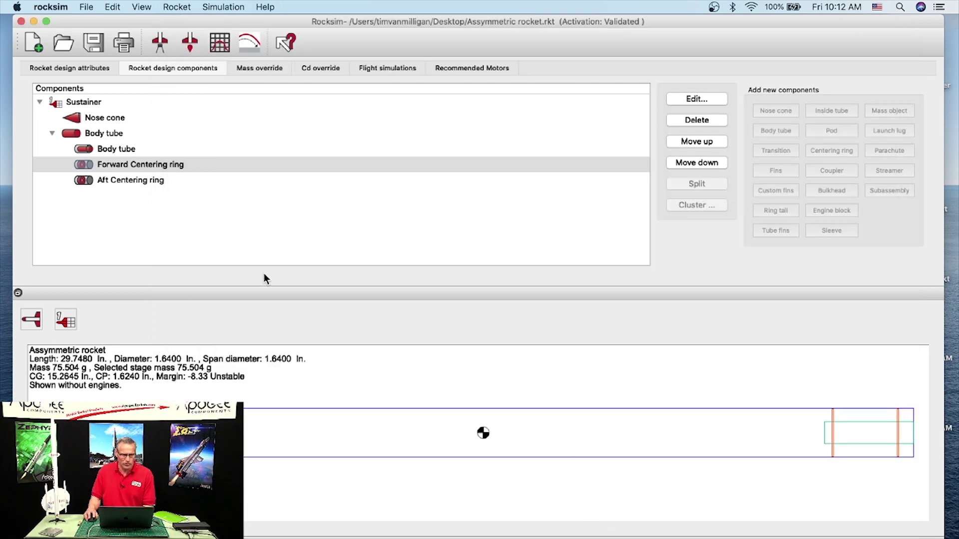
# Shorten the outer body tube to a length of 21.625 in and accept the change
pyautogui.doubleClick(103, 134)
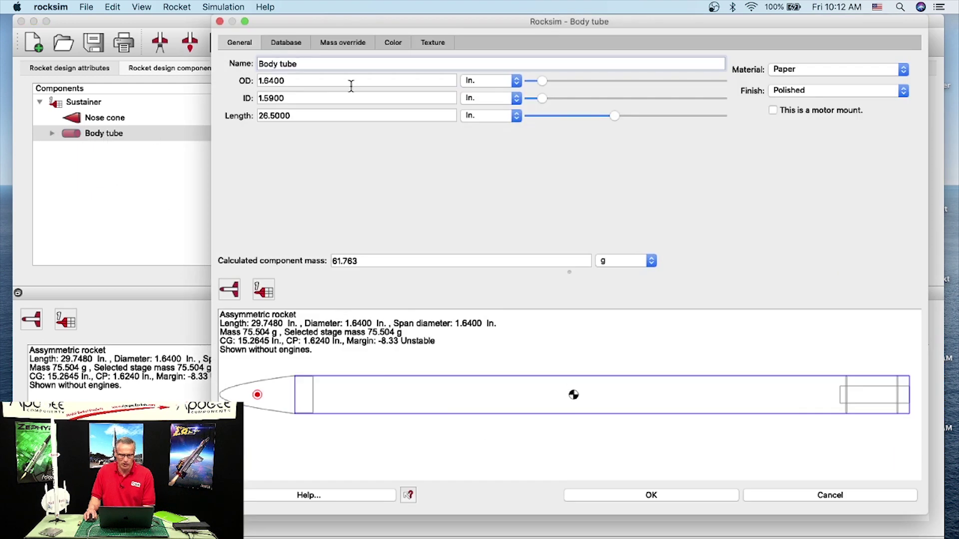
pyautogui.moveTo(615, 117); pyautogui.dragTo(551, 115)
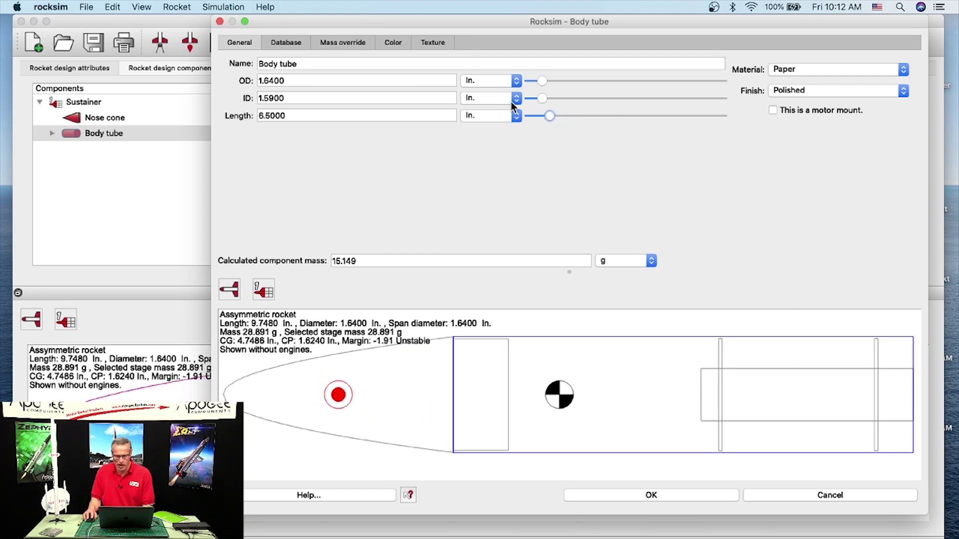
pyautogui.moveTo(548, 117); pyautogui.dragTo(603, 122)
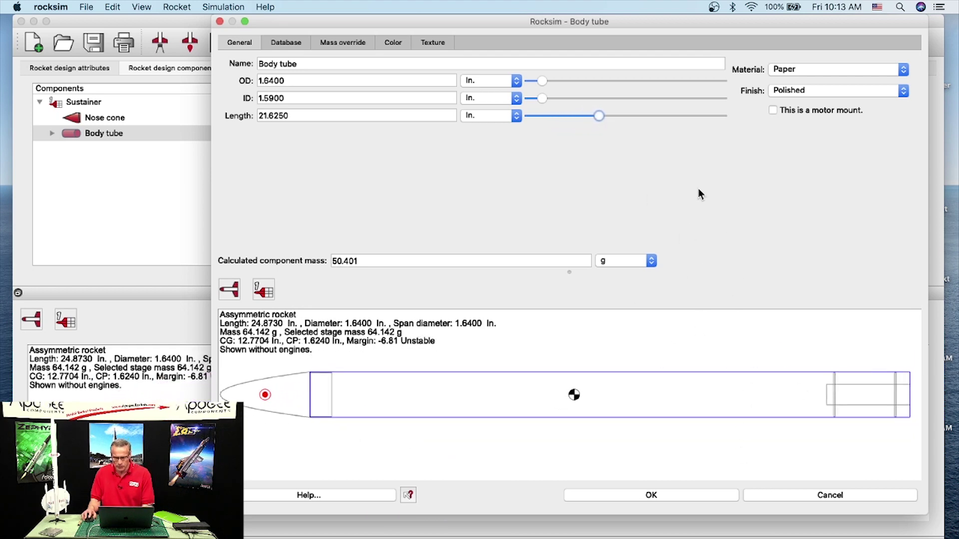
pyautogui.click(658, 494)
# Make the inside tube a motor mount, rename it to "Motor Mount tube" and accept the component
pyautogui.click(52, 133)
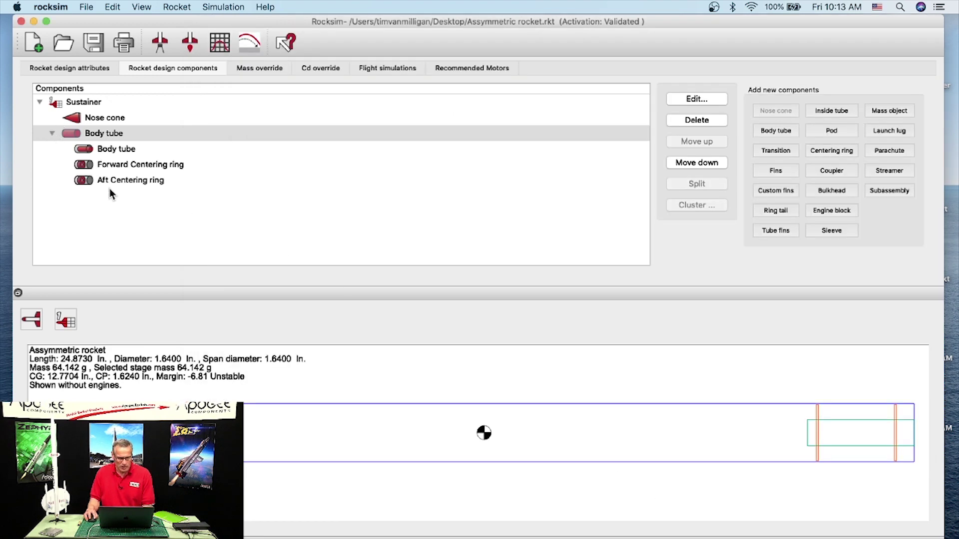
pyautogui.click(102, 149)
pyautogui.doubleClick(106, 148)
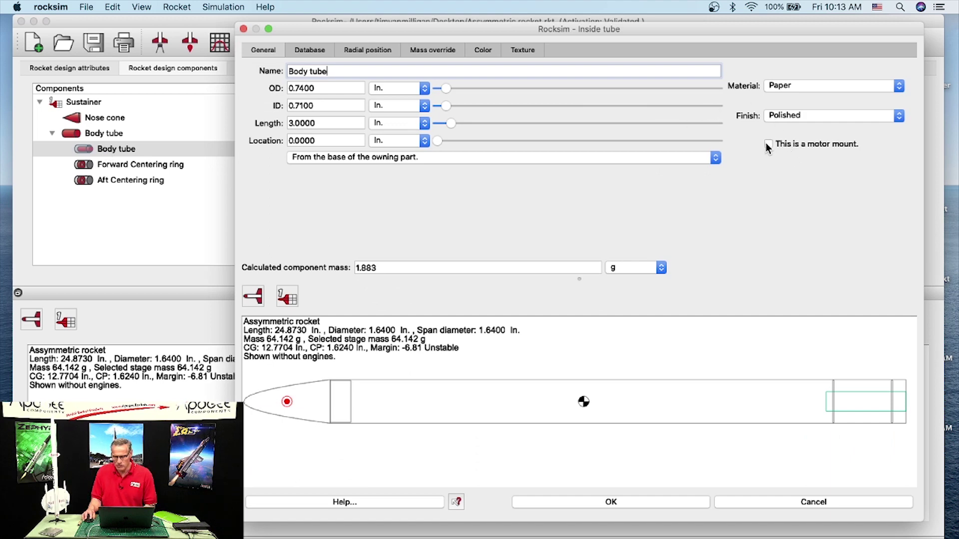
pyautogui.click(768, 145)
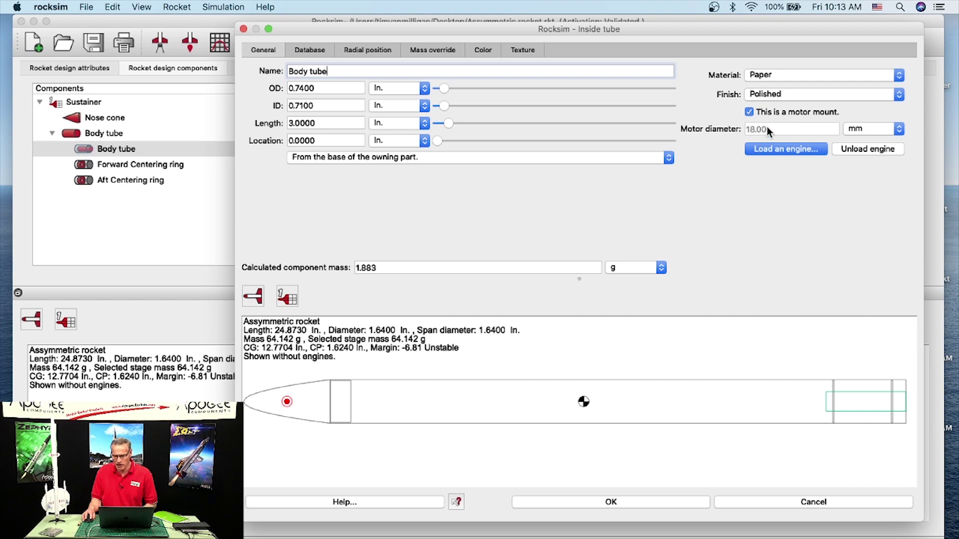
pyautogui.moveTo(289, 72); pyautogui.dragTo(315, 62)
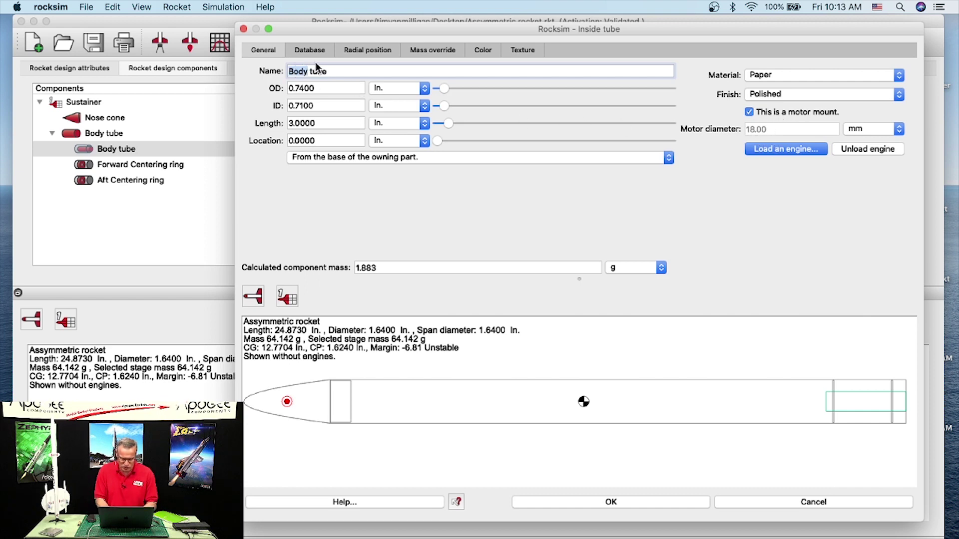
pyautogui.write('Motor Mount')
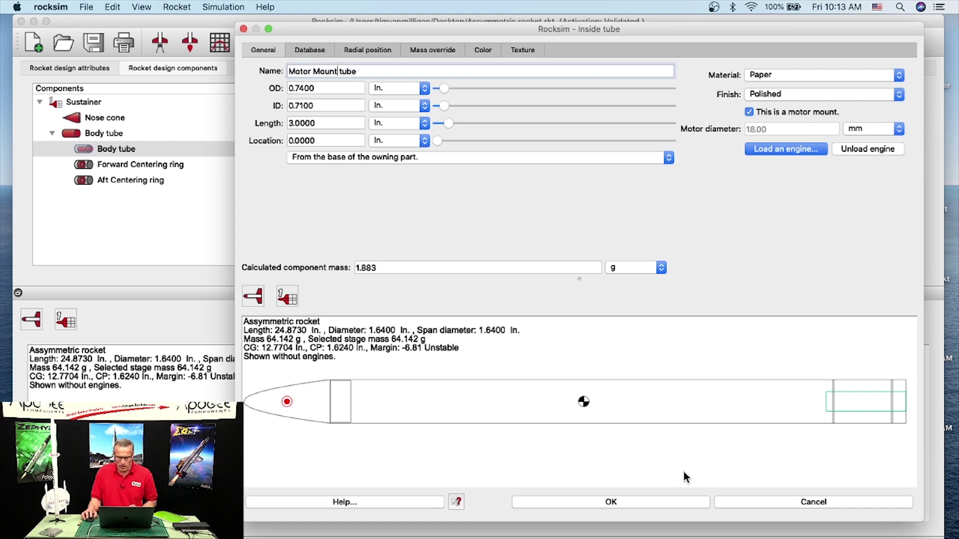
pyautogui.click(649, 504)
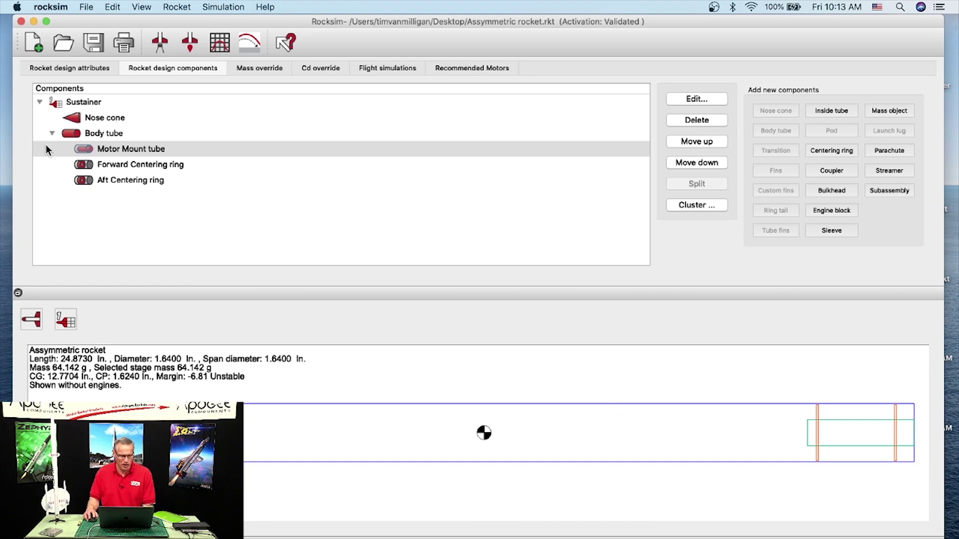
# Add a new fin set to the outer body tube without picking a part from the database
pyautogui.click(101, 133)
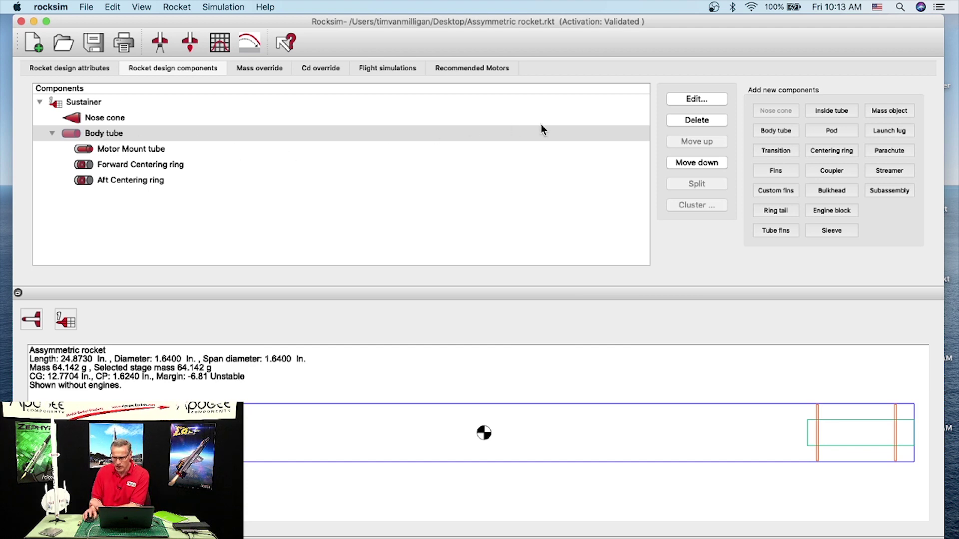
pyautogui.click(774, 171)
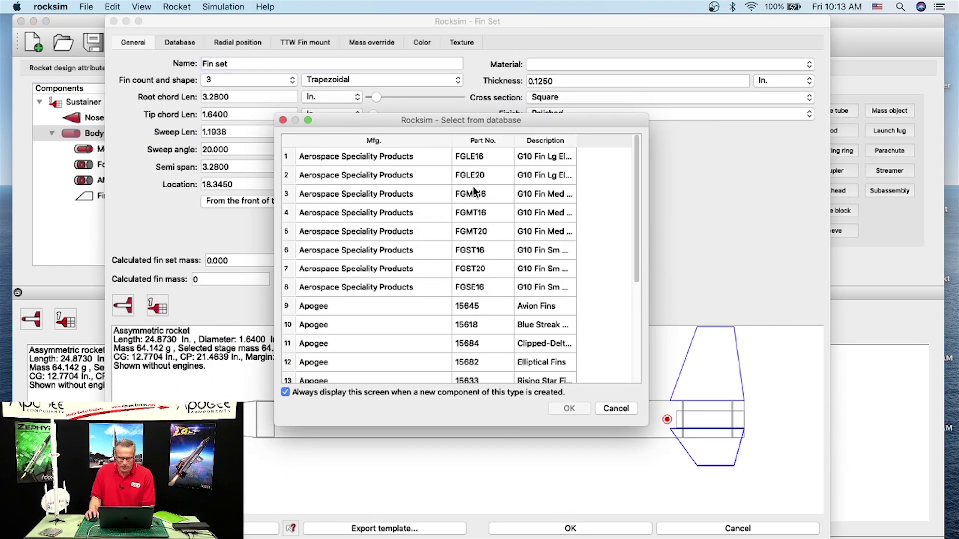
pyautogui.click(614, 408)
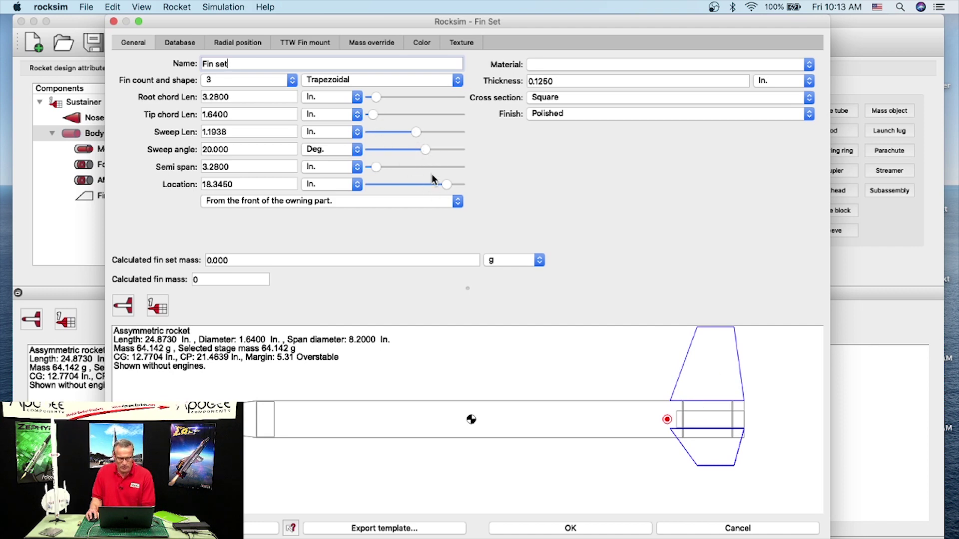
# Set the fin set's semi span to 1.0 in and its root chord length to 2.75 in
pyautogui.moveTo(373, 166); pyautogui.dragTo(376, 166)
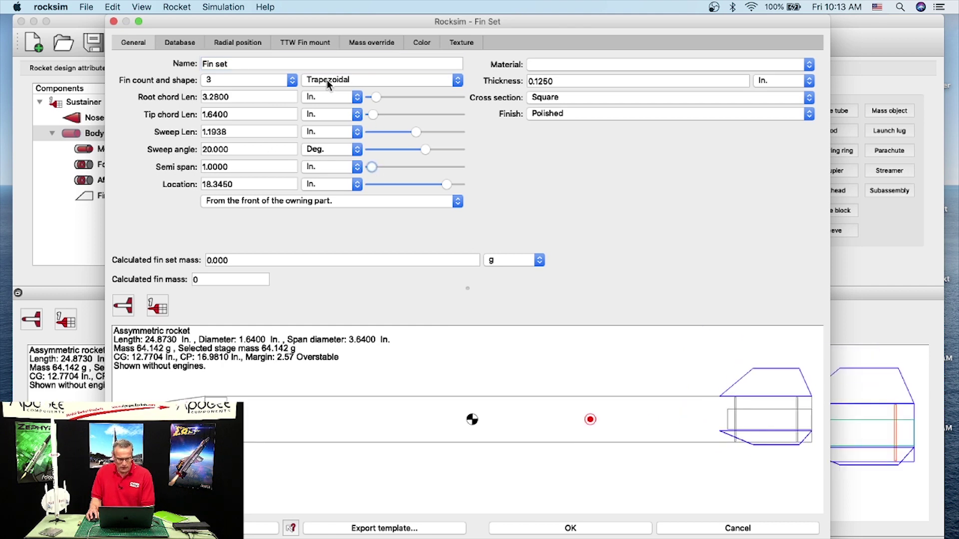
pyautogui.moveTo(375, 98); pyautogui.dragTo(374, 97)
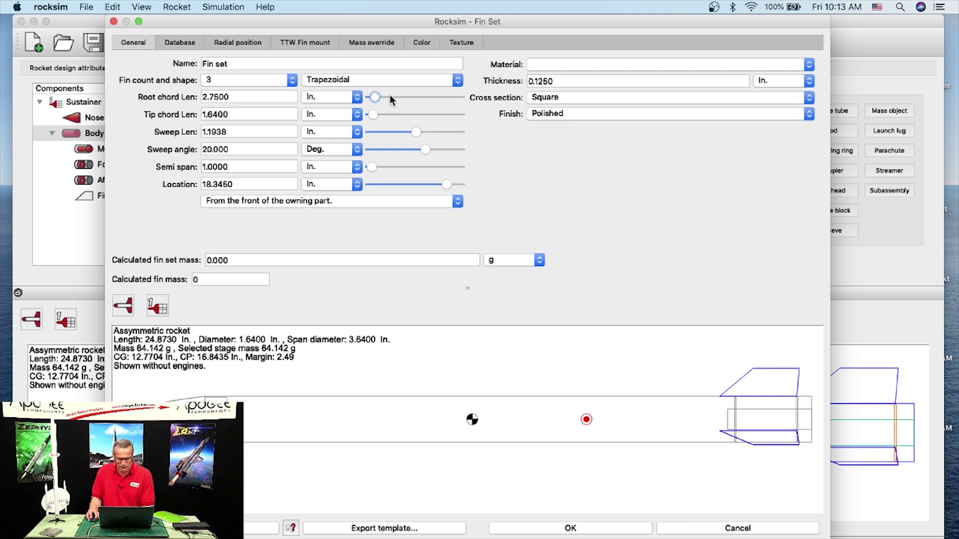
# Locate the fin set 0 in from the base of the owning part and make it of Balsa
pyautogui.click(264, 200)
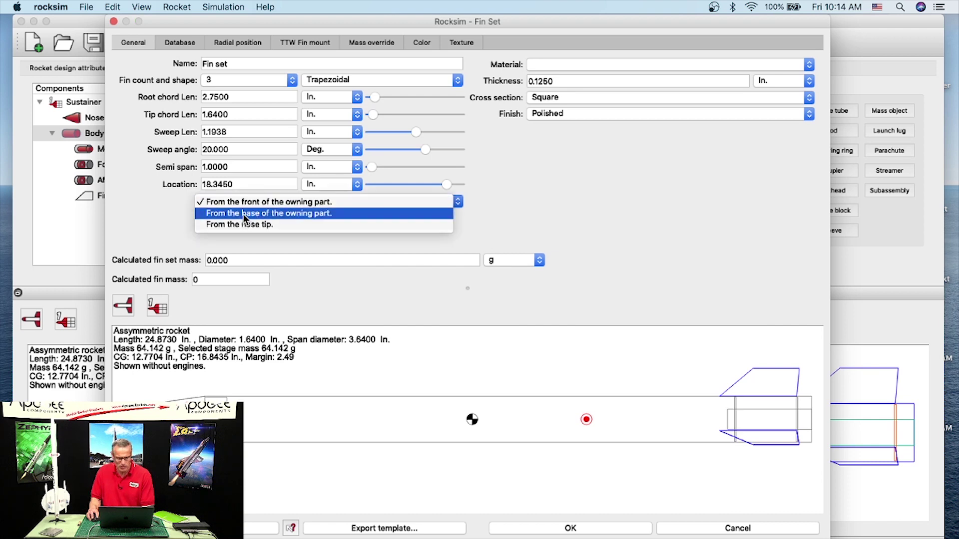
pyautogui.click(242, 213)
pyautogui.moveTo(235, 184); pyautogui.dragTo(202, 184)
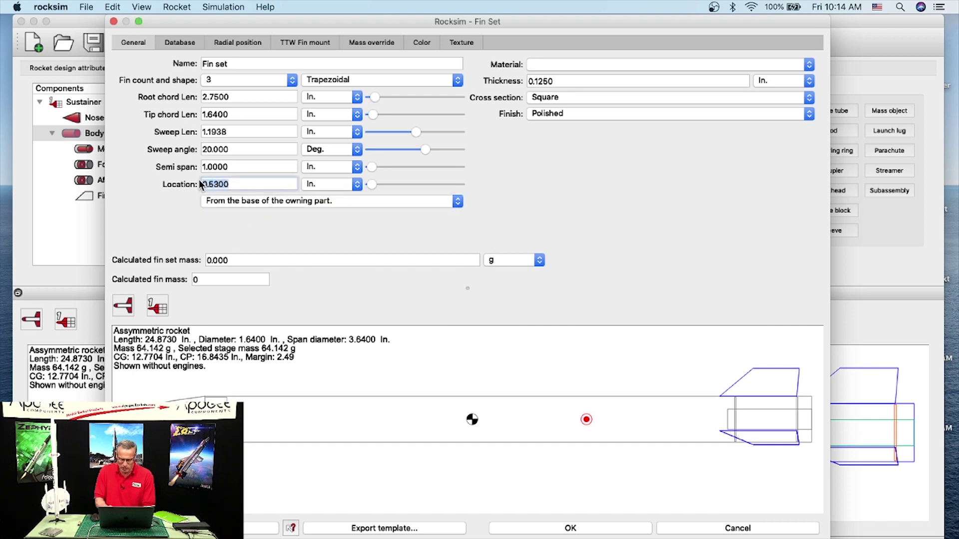
pyautogui.write('0')
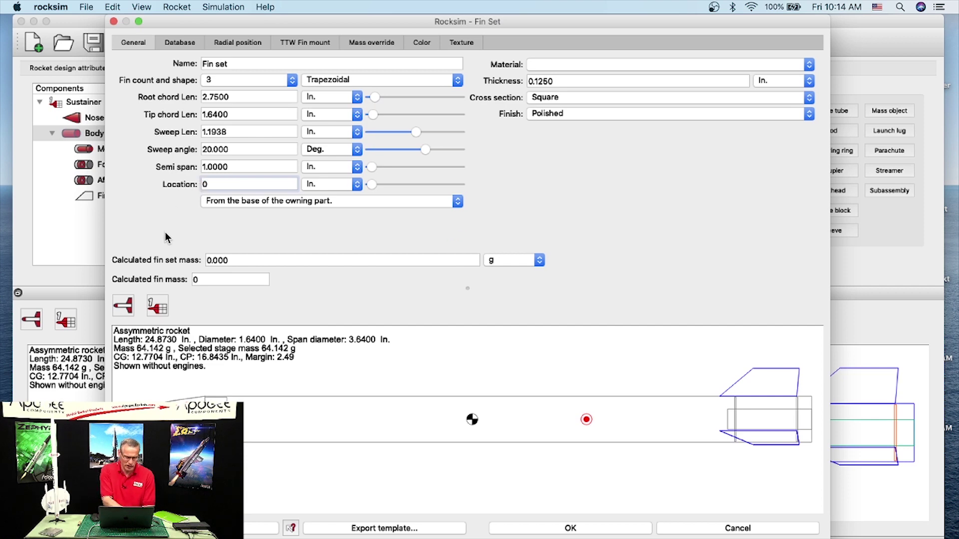
pyautogui.press('Tab')
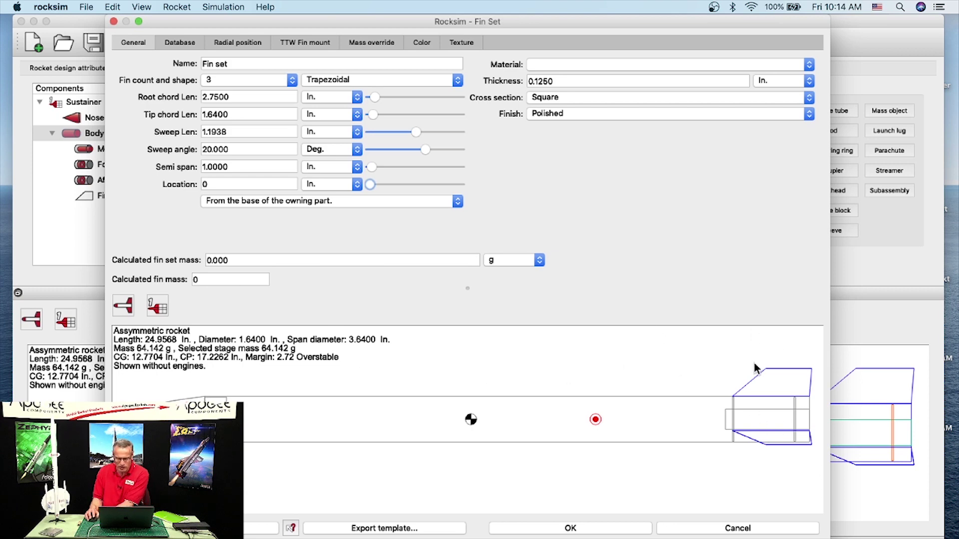
pyautogui.click(592, 64)
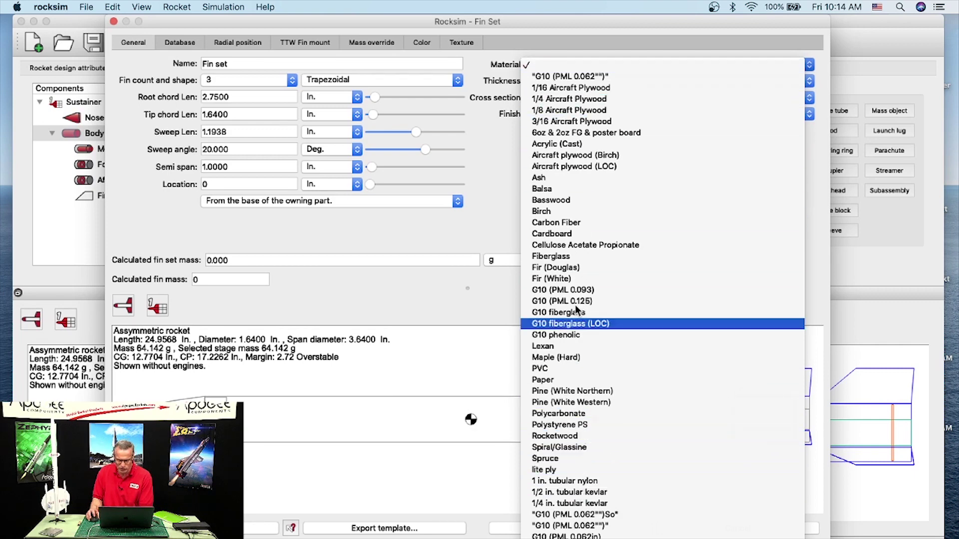
pyautogui.click(557, 193)
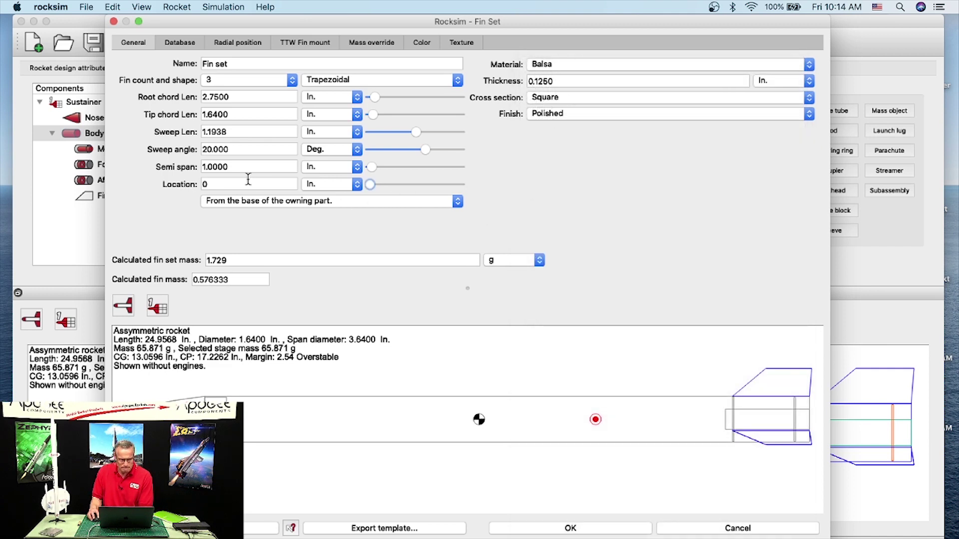
# Color the fin set cyan in 2D and dark slate for the 3D diffuse color, and return to its general properties
pyautogui.click(434, 45)
pyautogui.click(167, 66)
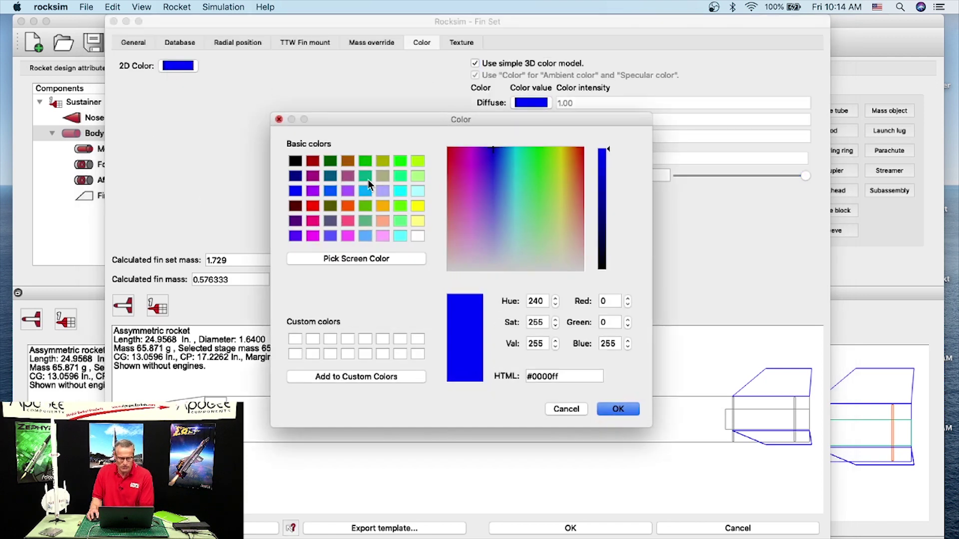
pyautogui.click(400, 190)
pyautogui.click(618, 409)
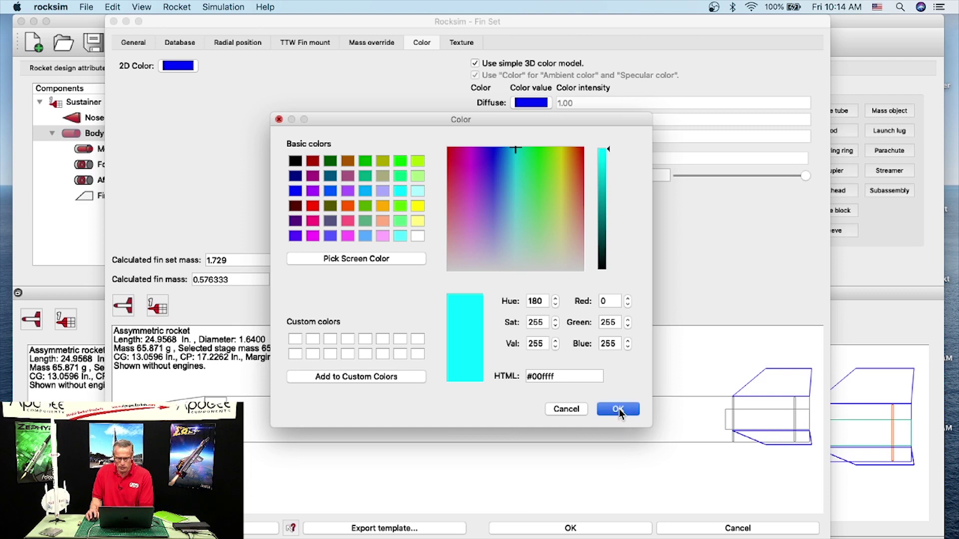
pyautogui.click(523, 102)
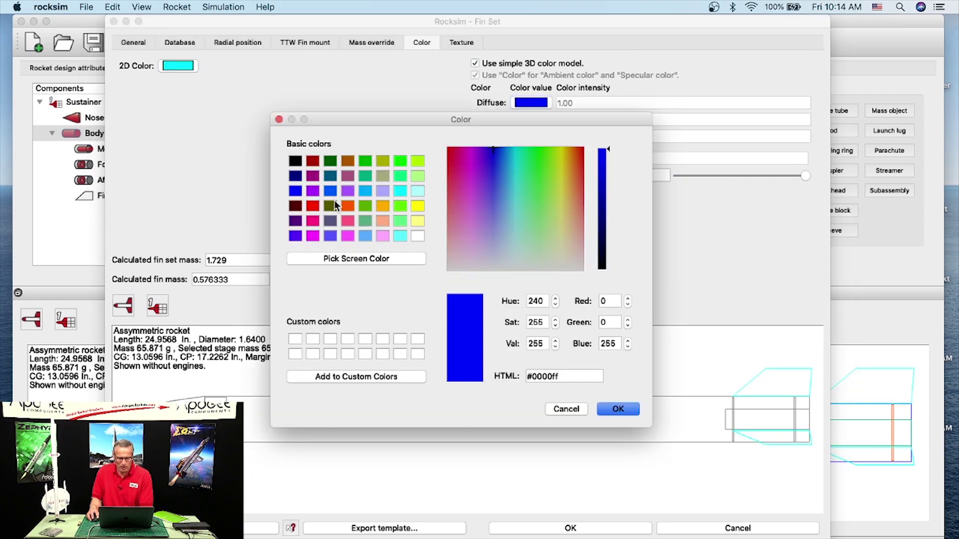
pyautogui.click(331, 219)
pyautogui.click(618, 408)
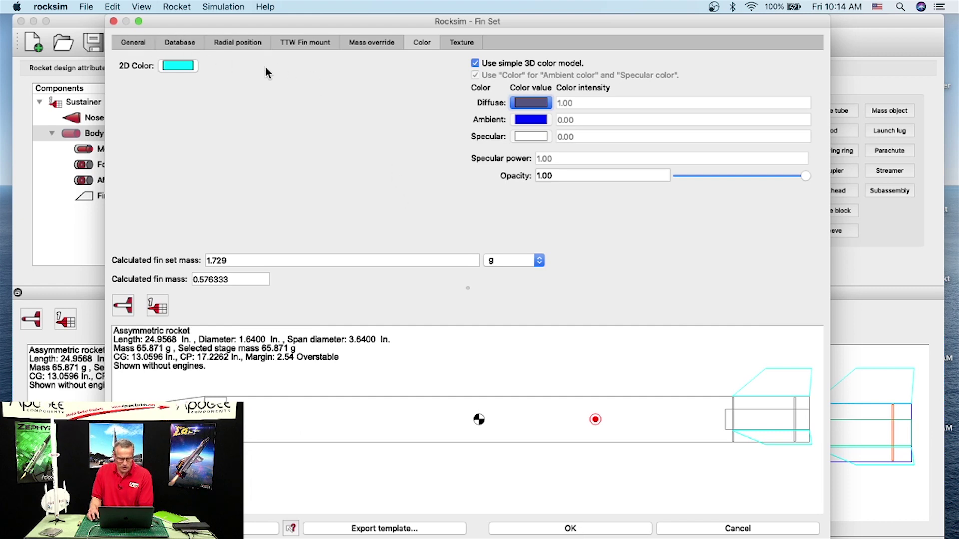
pyautogui.click(144, 43)
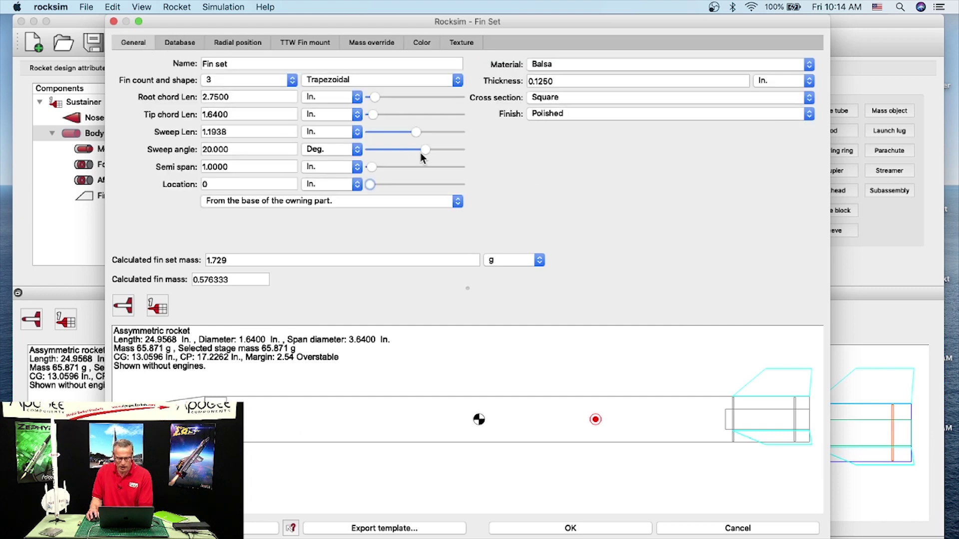
# Switch the fin count to 2 and back to 3 to compare the rocket's stability margin
pyautogui.click(248, 81)
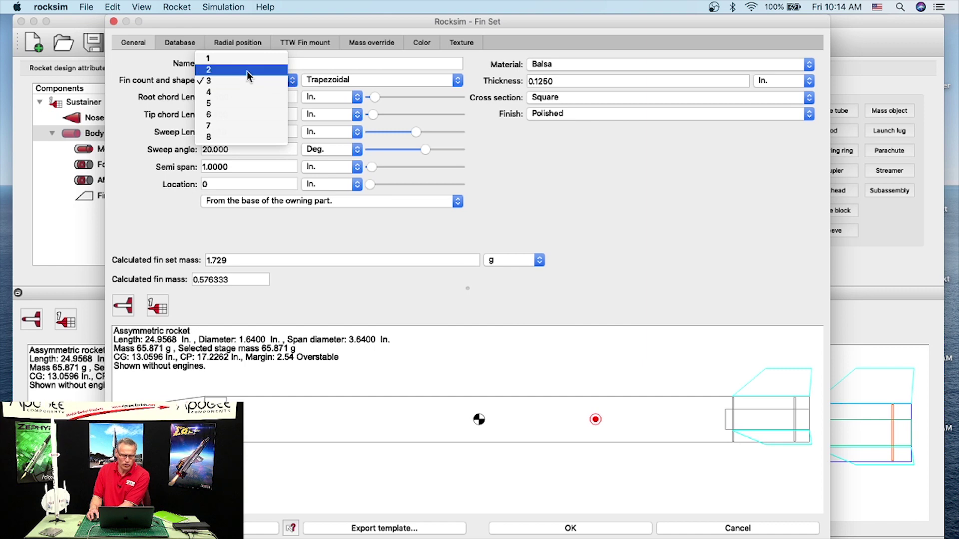
pyautogui.click(246, 70)
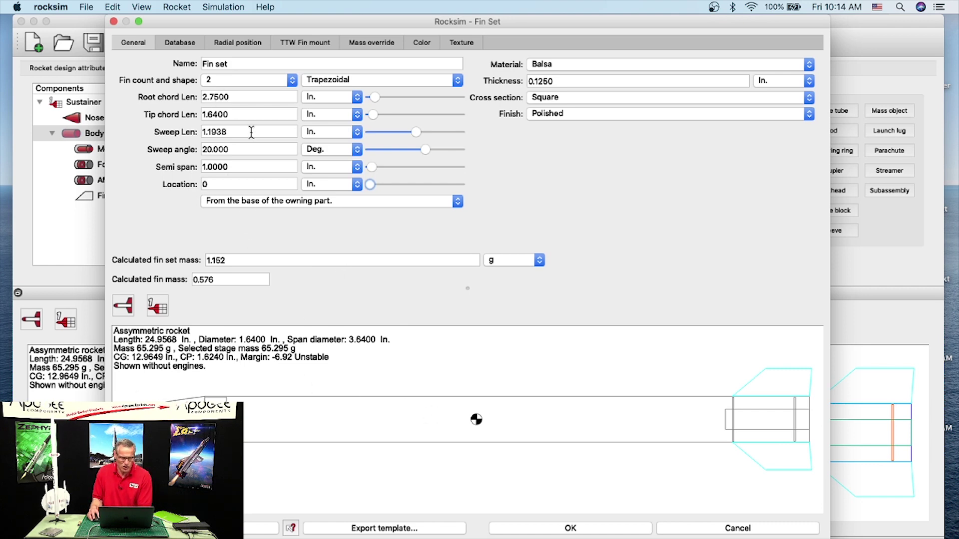
pyautogui.click(243, 78)
pyautogui.click(242, 92)
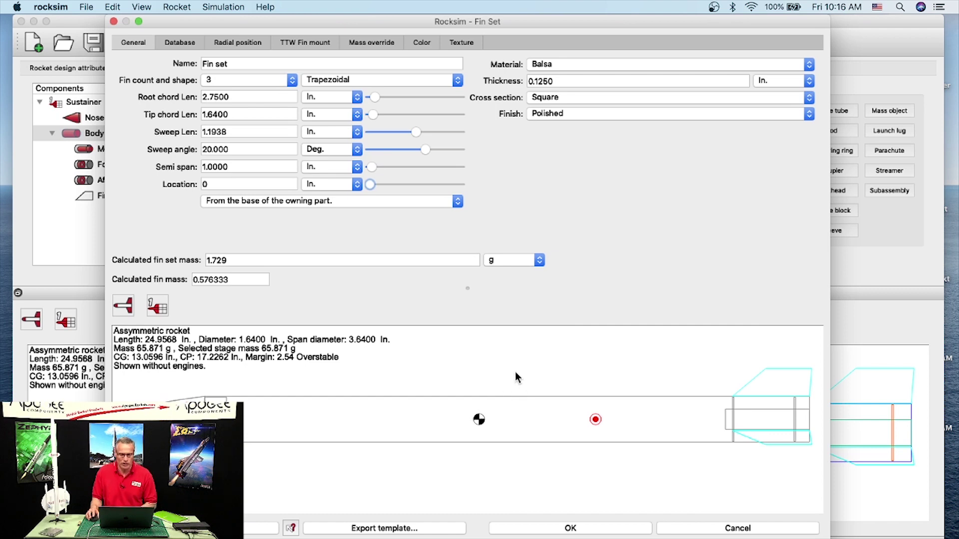
# Set the fin count to 2 and accept the fin set
pyautogui.click(278, 81)
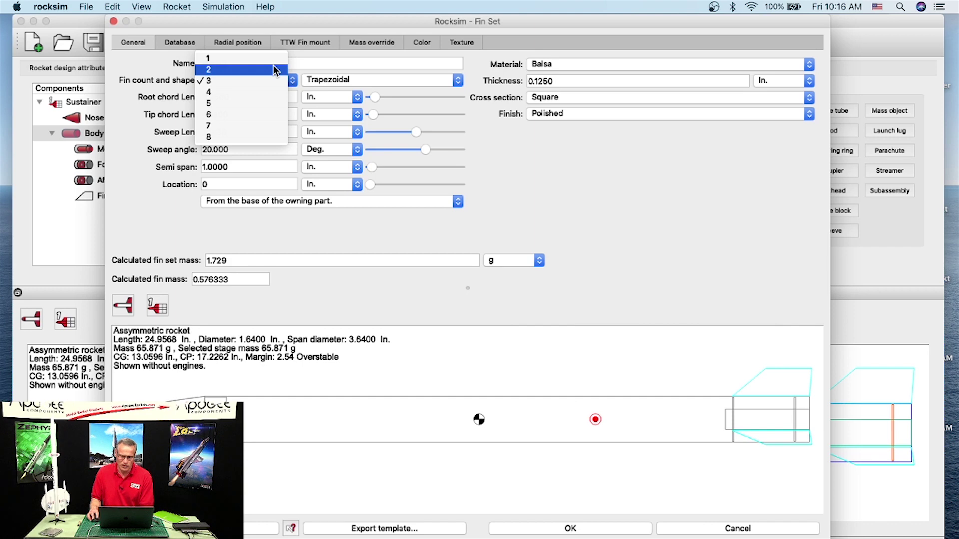
pyautogui.click(273, 68)
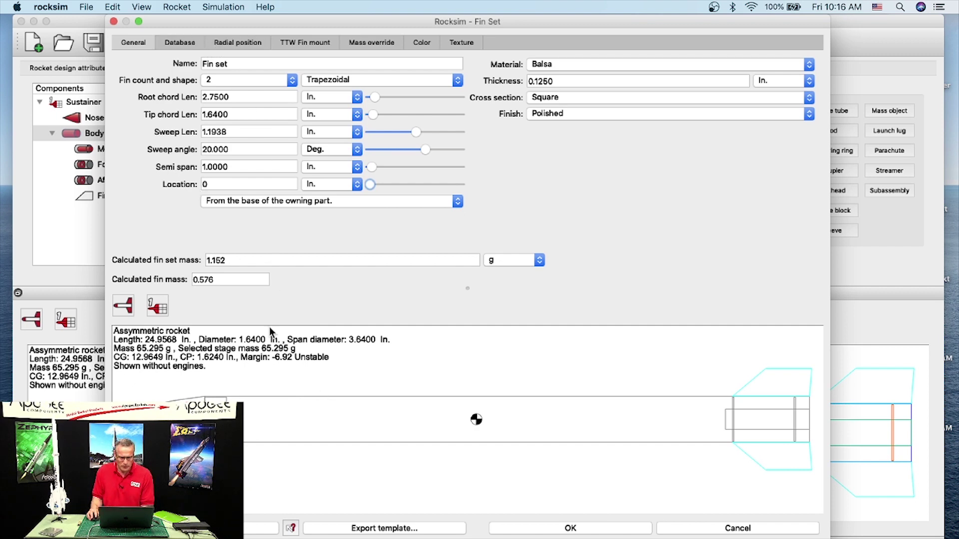
pyautogui.click(578, 529)
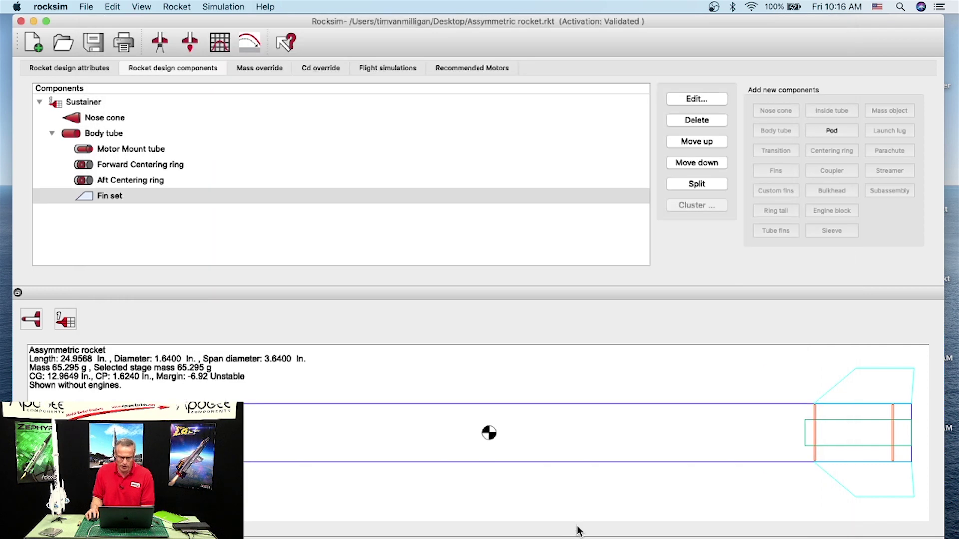
# Show the rocket in 3D and detach the preview into its own enlarged window
pyautogui.click(34, 326)
pyautogui.click(30, 384)
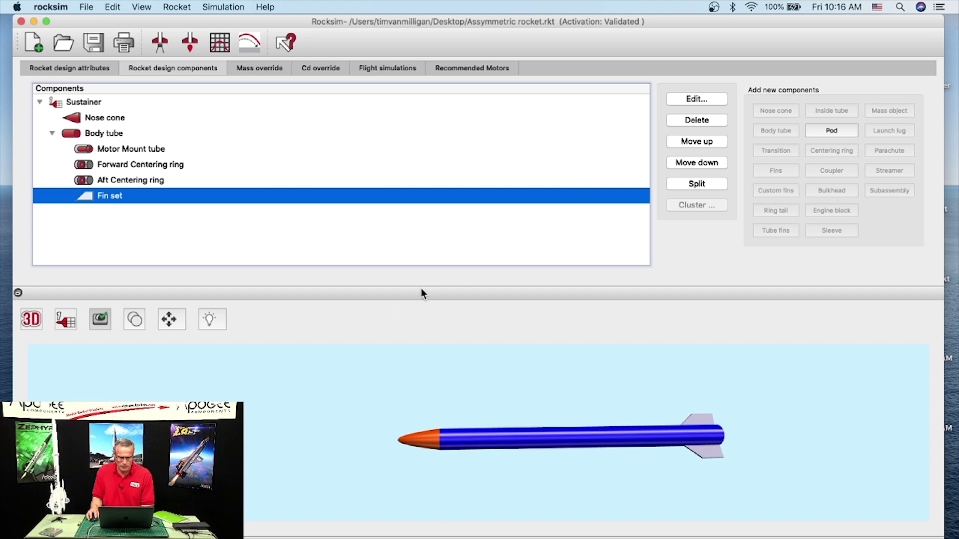
pyautogui.click(18, 293)
pyautogui.moveTo(58, 277); pyautogui.dragTo(61, 61)
pyautogui.moveTo(570, 321); pyautogui.dragTo(561, 526)
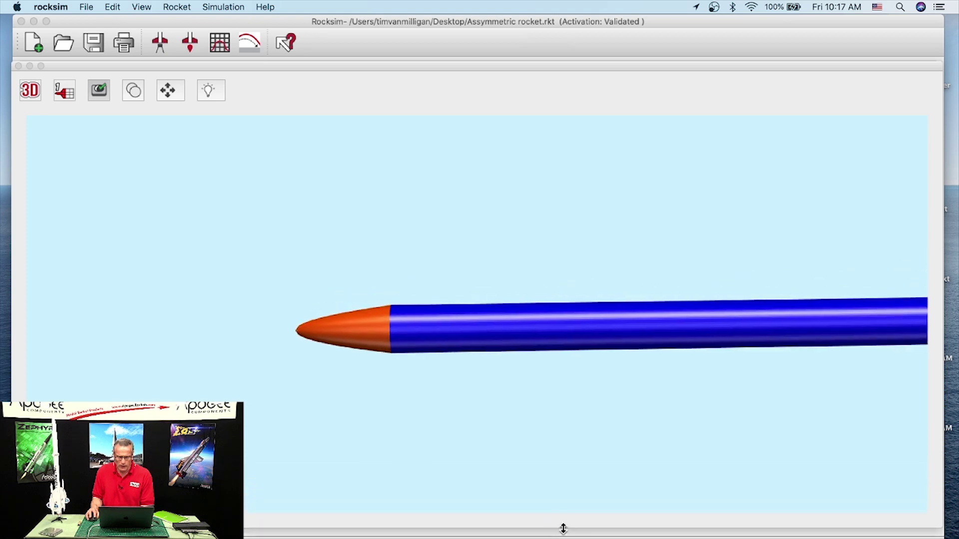
# Bring the whole rocket into the 3D preview and rotate it to inspect the two fins
pyautogui.moveTo(572, 373)
pyautogui.mouseDown()
pyautogui.moveTo(550, 375)
pyautogui.moveTo(564, 373)
pyautogui.mouseUp()
pyautogui.moveTo(604, 346); pyautogui.dragTo(527, 355)
pyautogui.moveTo(760, 352); pyautogui.dragTo(627, 336)
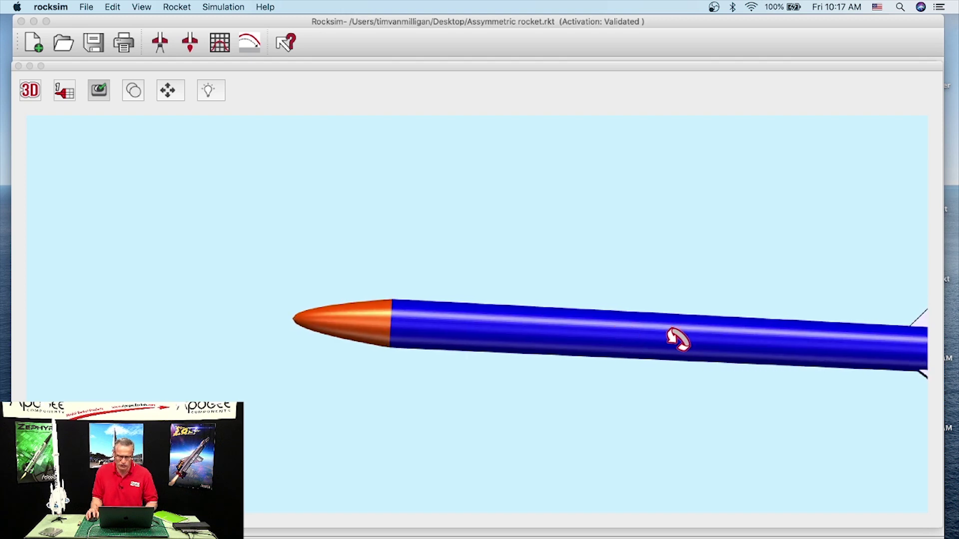
pyautogui.moveTo(612, 330); pyautogui.dragTo(398, 300)
pyautogui.moveTo(463, 315); pyautogui.dragTo(511, 222)
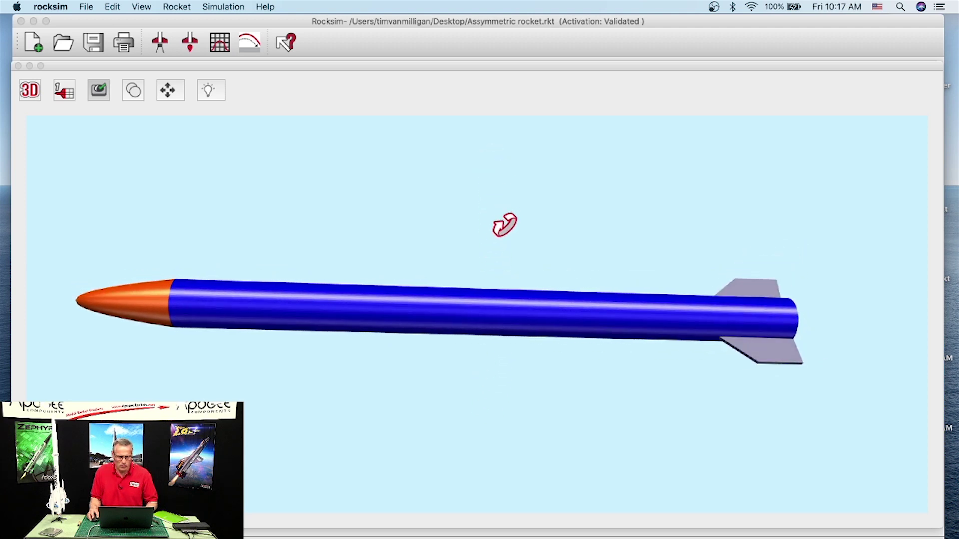
# Recenter the camera on the rocket with the camera controller and close the controller
pyautogui.click(166, 89)
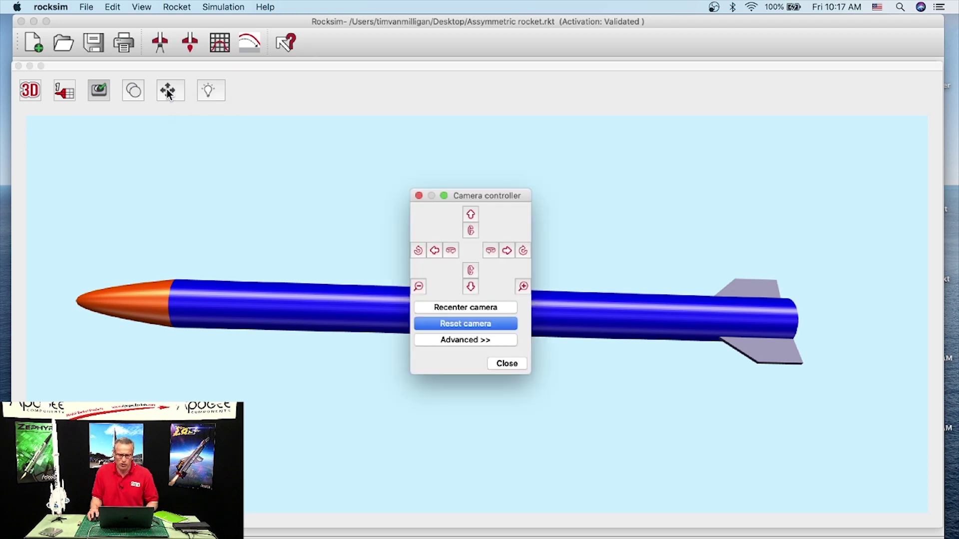
pyautogui.moveTo(476, 195); pyautogui.dragTo(576, 81)
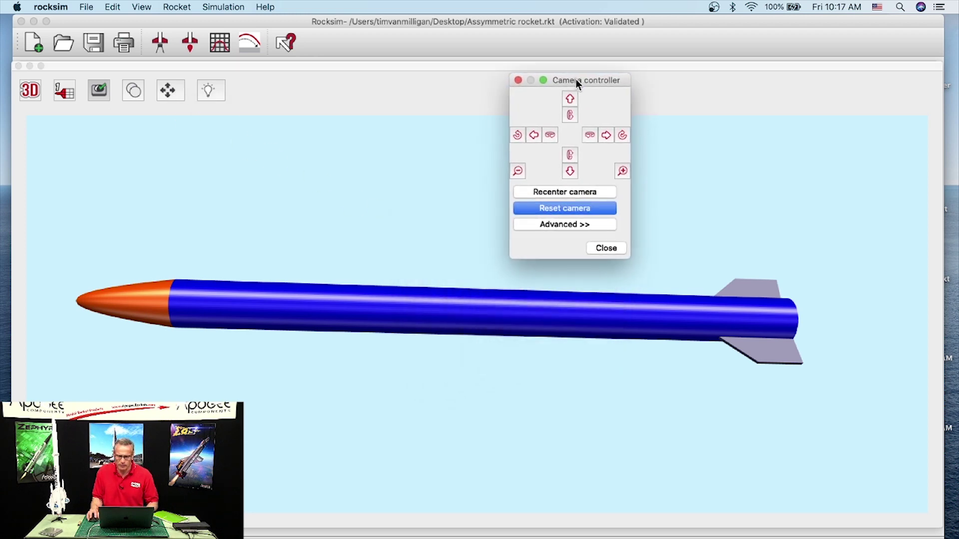
pyautogui.click(563, 192)
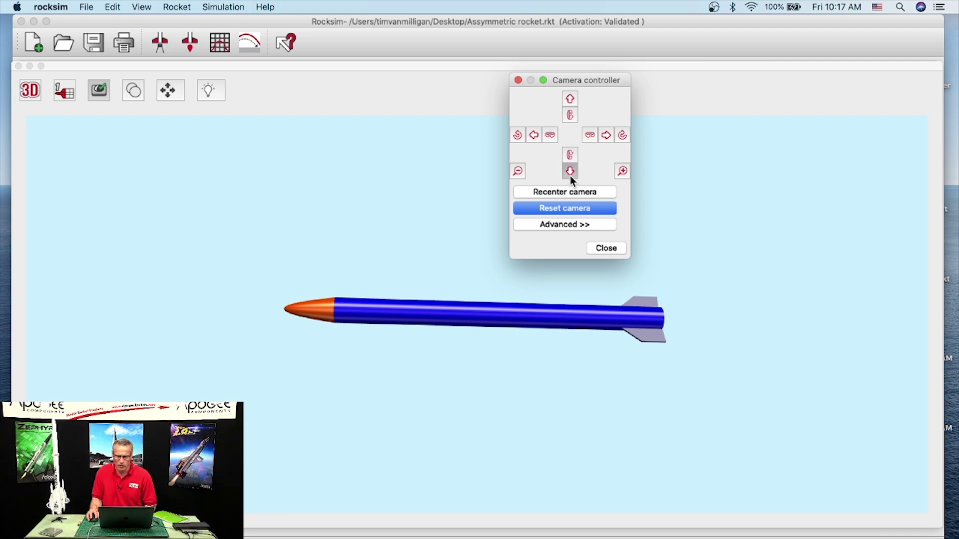
pyautogui.click(599, 247)
# Inspect the rocket from another angle and farther away, and dock the 3D preview back into the main window
pyautogui.moveTo(551, 325); pyautogui.dragTo(522, 317)
pyautogui.scroll(-3, 528, 291)
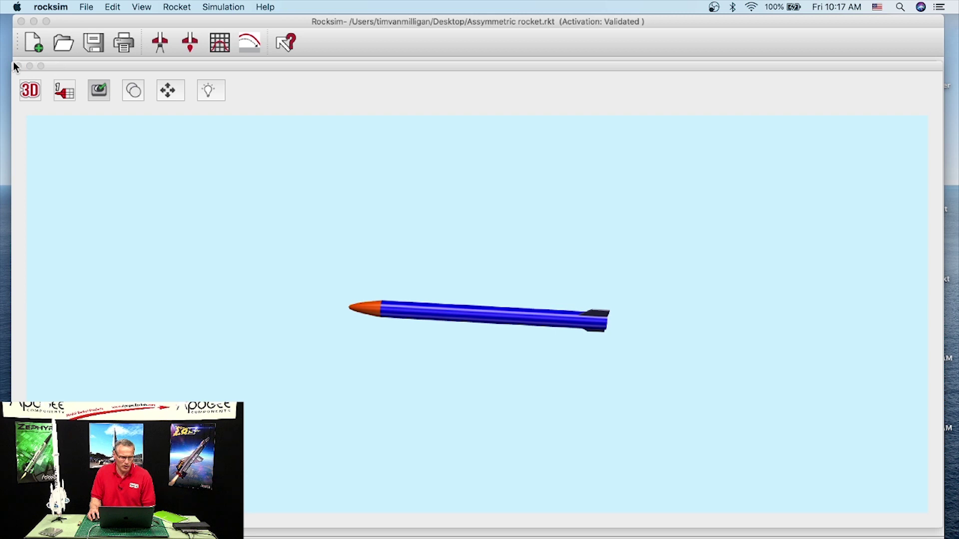
pyautogui.moveTo(75, 65); pyautogui.dragTo(92, 499)
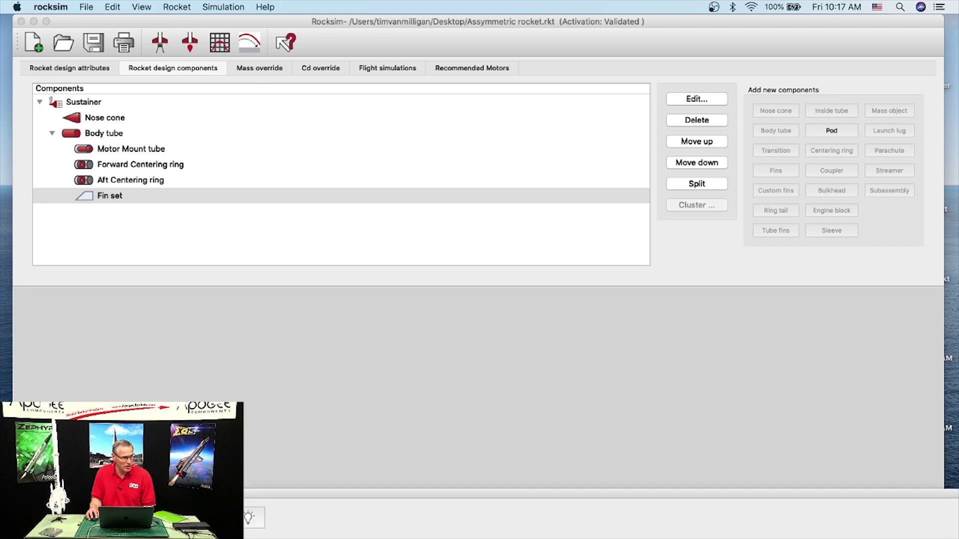
pyautogui.moveTo(296, 499); pyautogui.dragTo(505, 488)
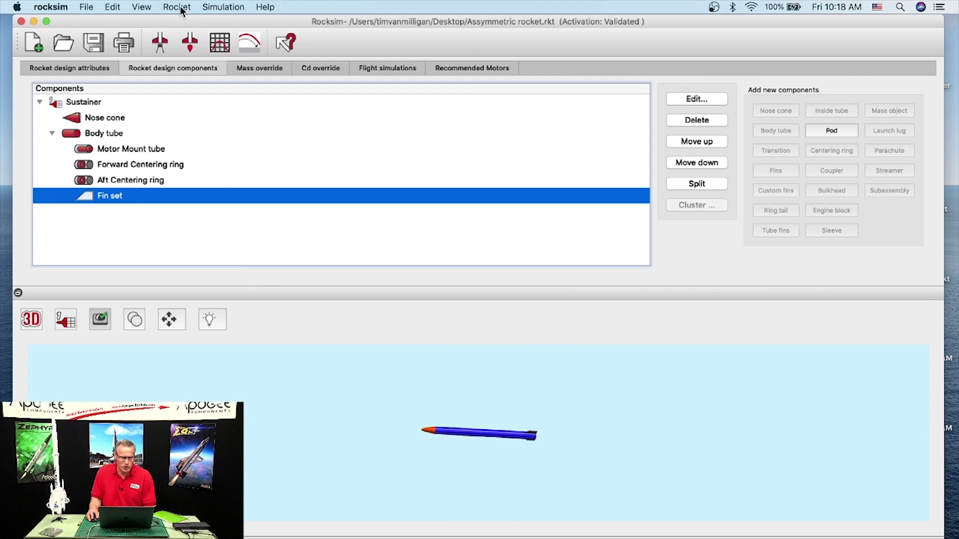
pyautogui.click(140, 5)
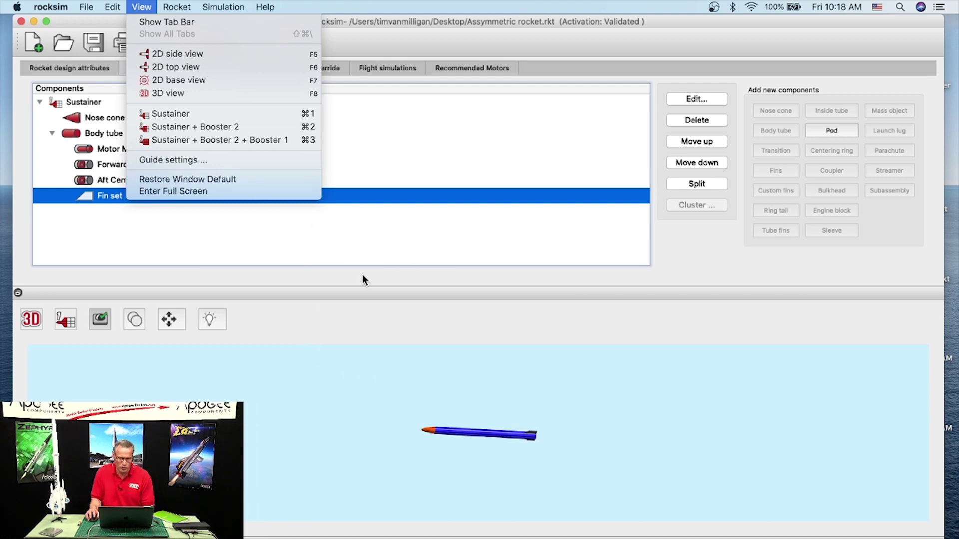
pyautogui.click(278, 263)
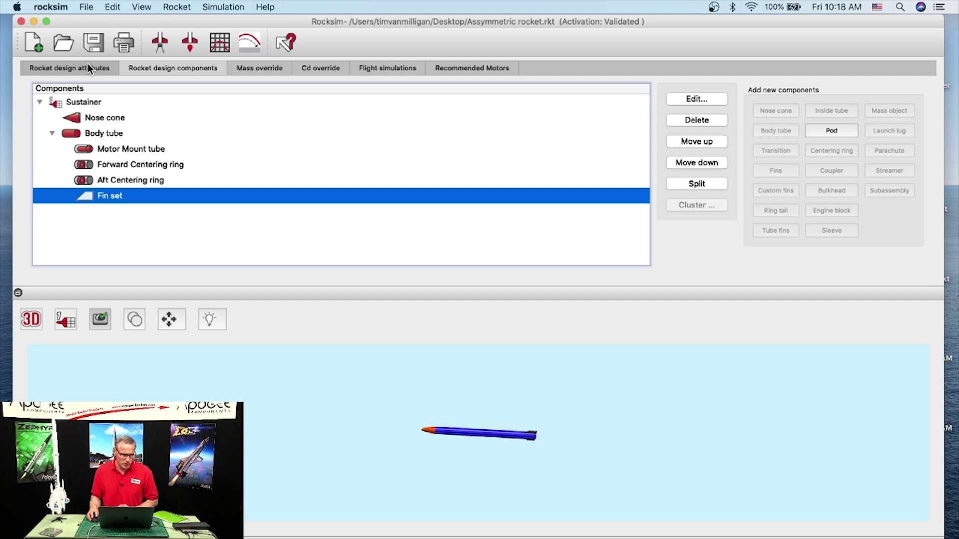
# Check the installed RockSim version information and close it
pyautogui.click(55, 7)
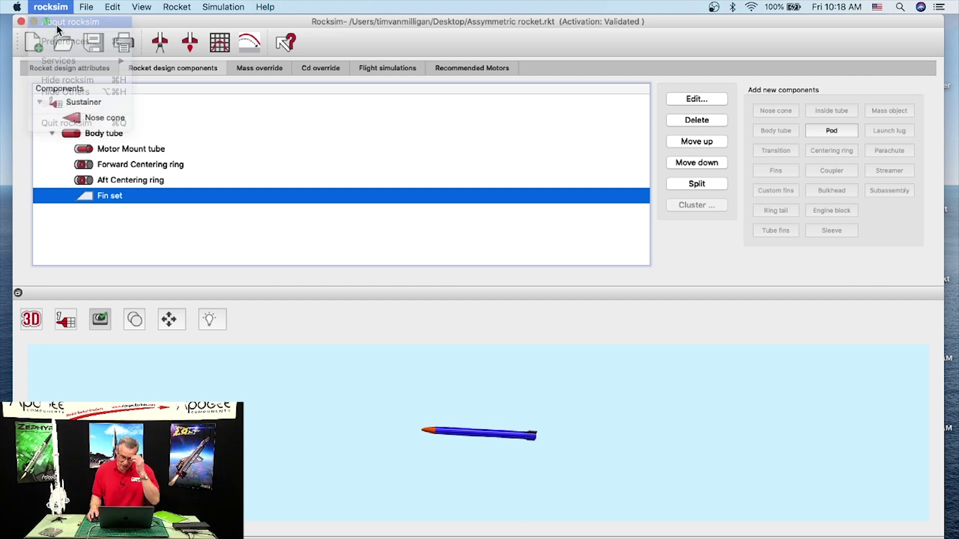
pyautogui.click(58, 22)
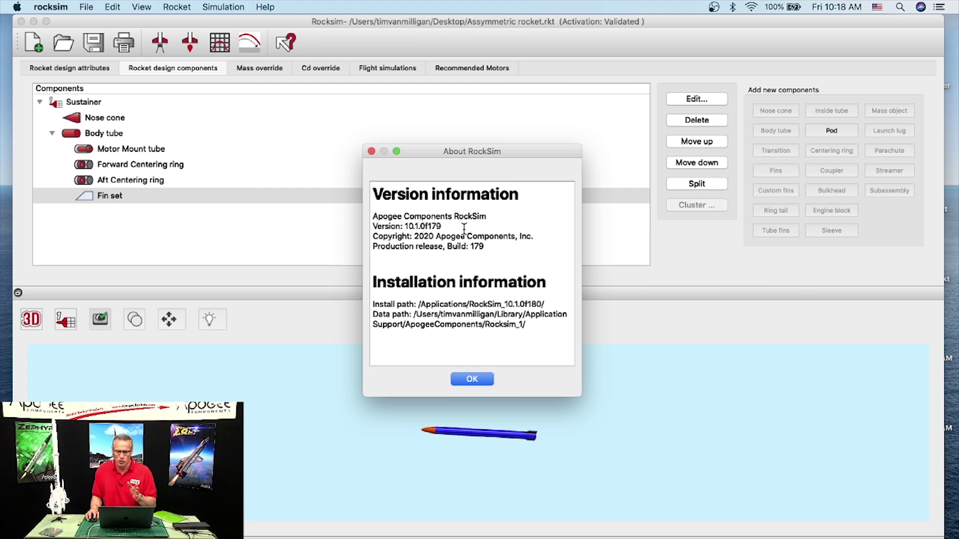
pyautogui.click(370, 151)
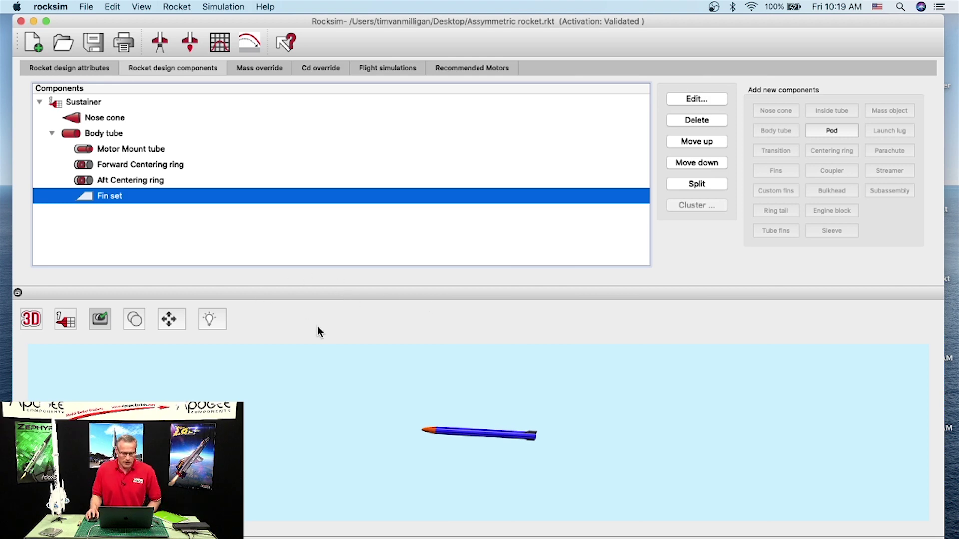
pyautogui.click(499, 437)
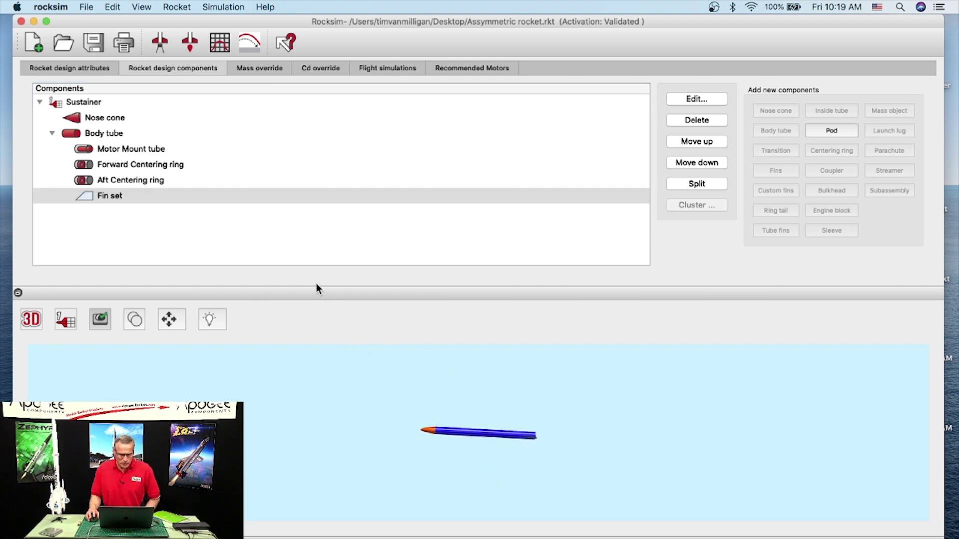
# Turn on the stability graph overlay and the angle grid for the base view in the 2D drawing preferences
pyautogui.click(84, 6)
pyautogui.moveTo(59, 7)
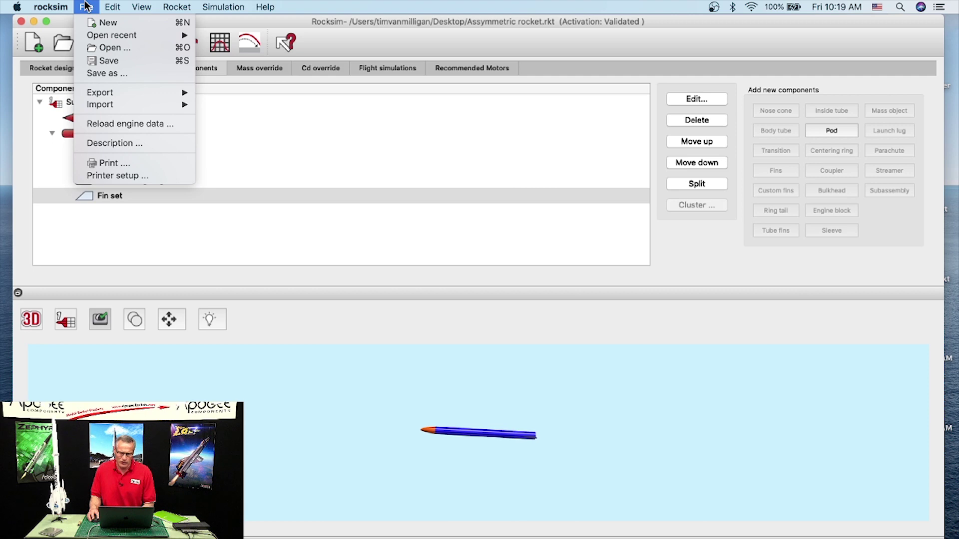
pyautogui.moveTo(267, 7)
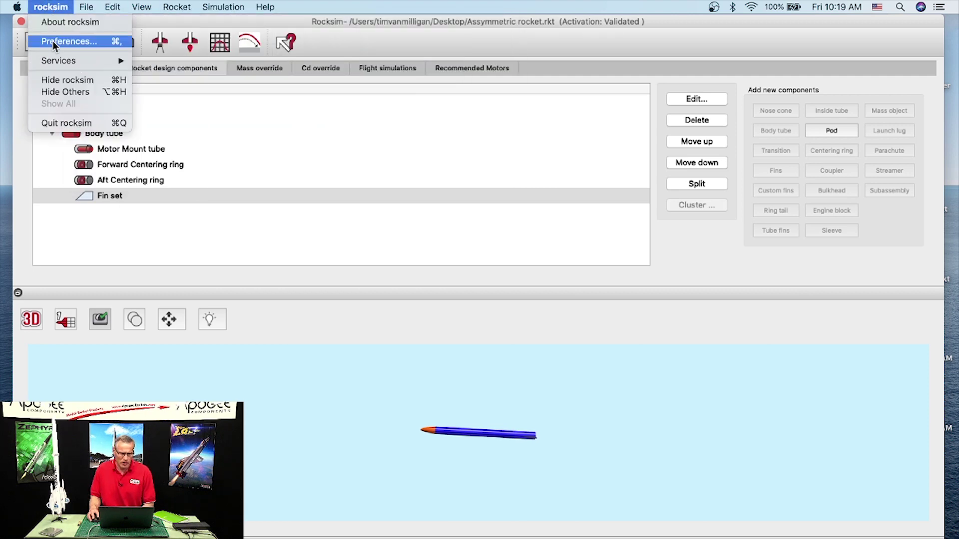
pyautogui.click(53, 40)
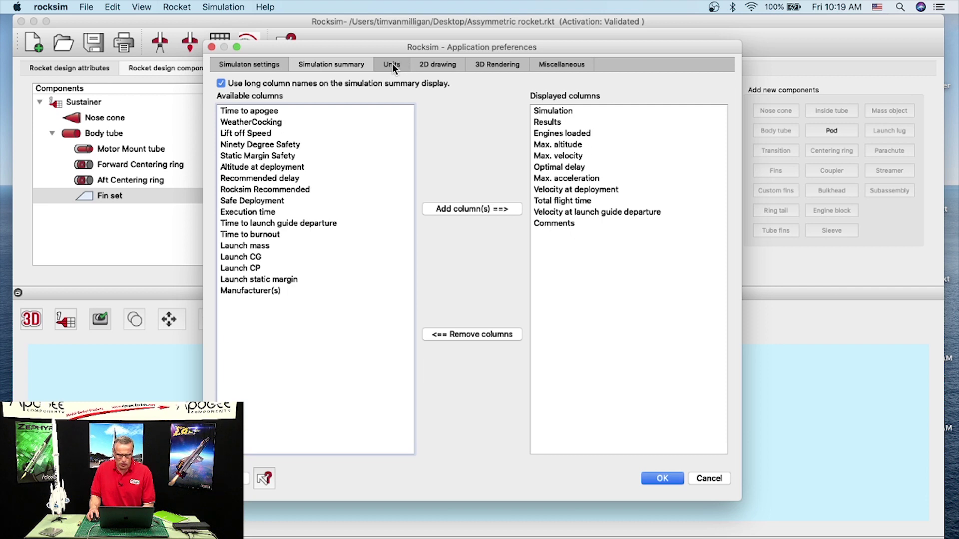
pyautogui.click(442, 64)
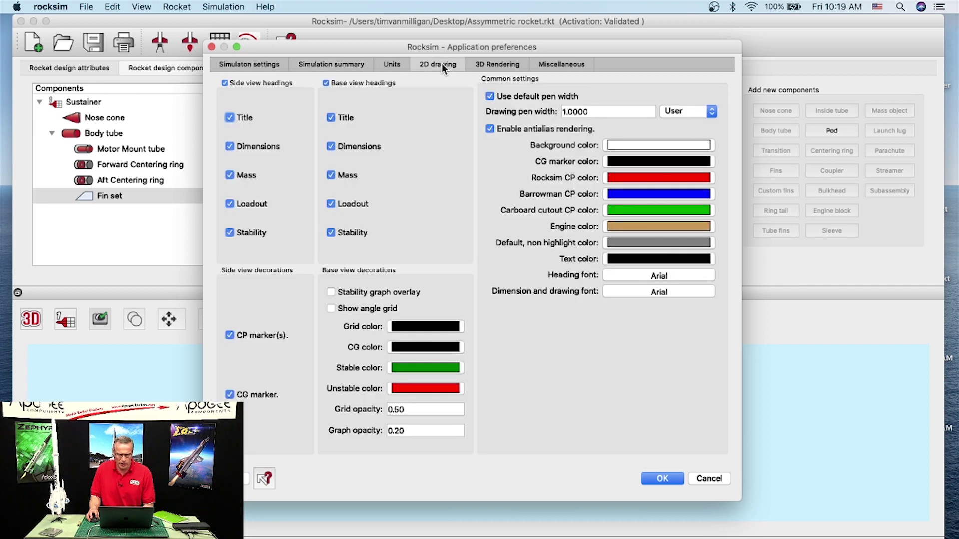
pyautogui.moveTo(433, 50); pyautogui.dragTo(413, 34)
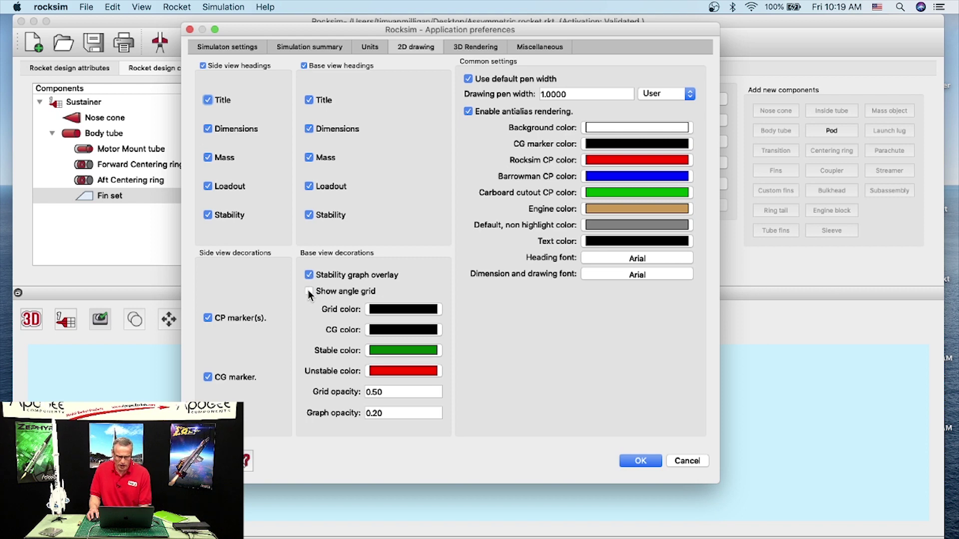
pyautogui.click(309, 292)
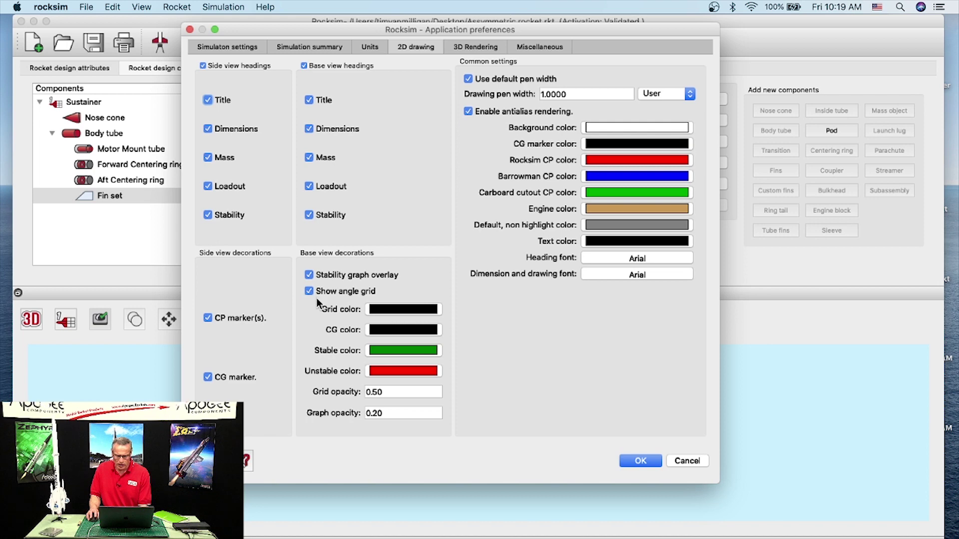
pyautogui.click(651, 462)
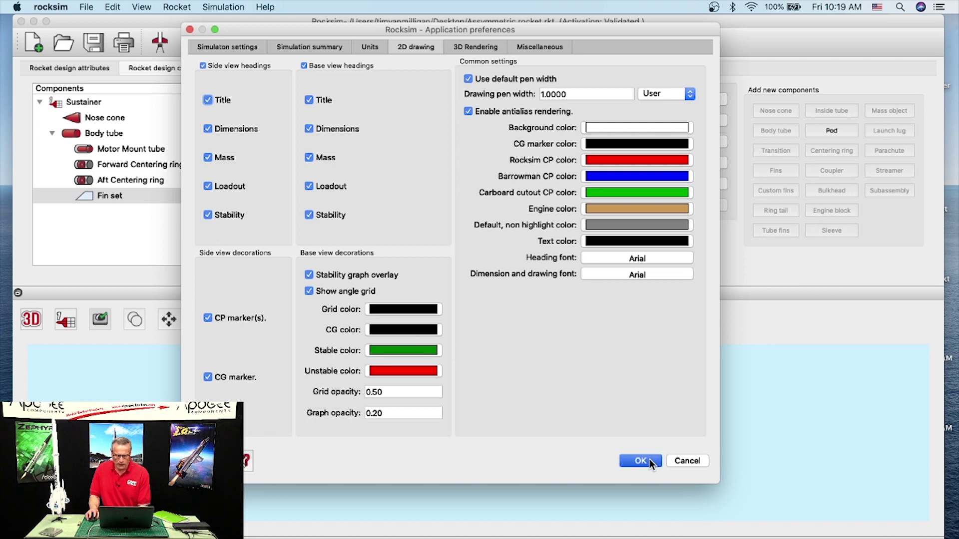
# Inspect the rocket's stability graph in an undocked base view, and return to the docked side view
pyautogui.click(31, 320)
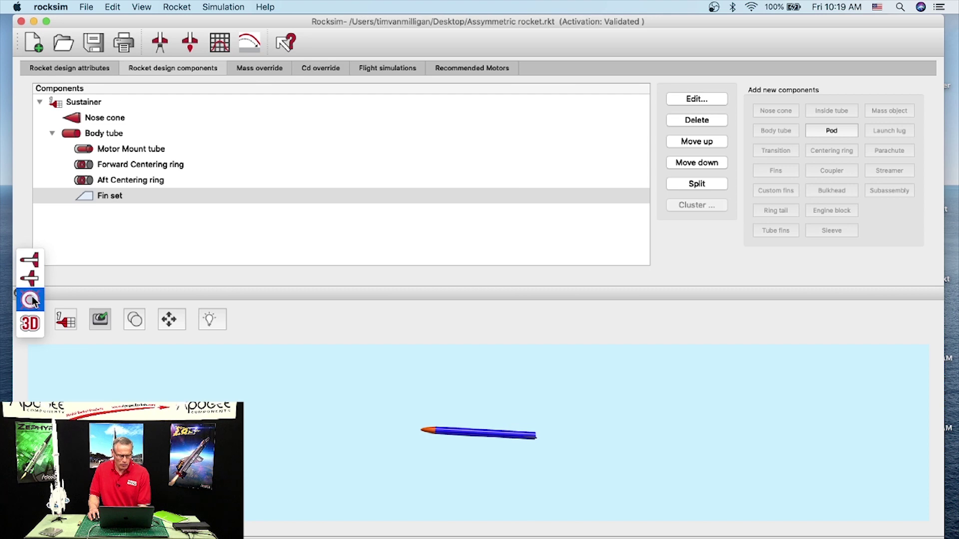
pyautogui.click(31, 299)
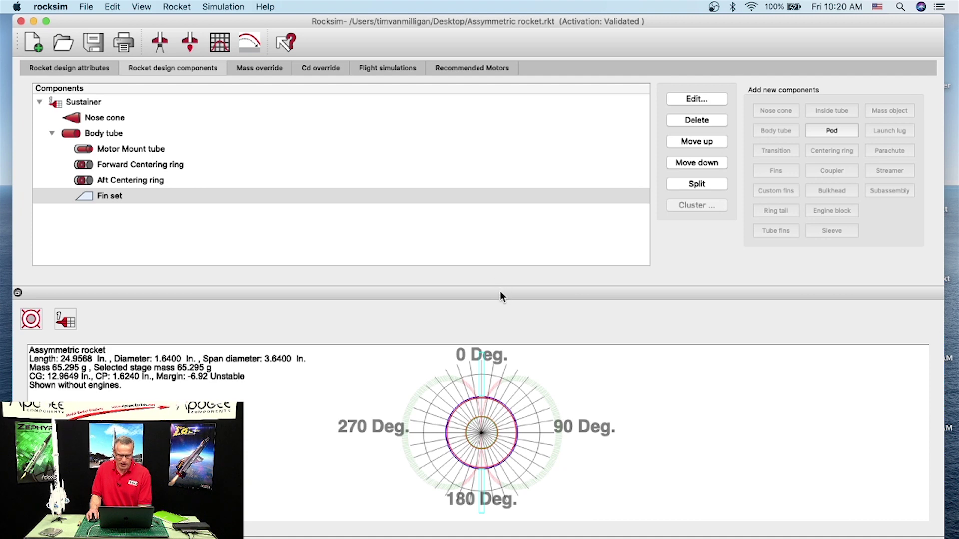
pyautogui.doubleClick(15, 294)
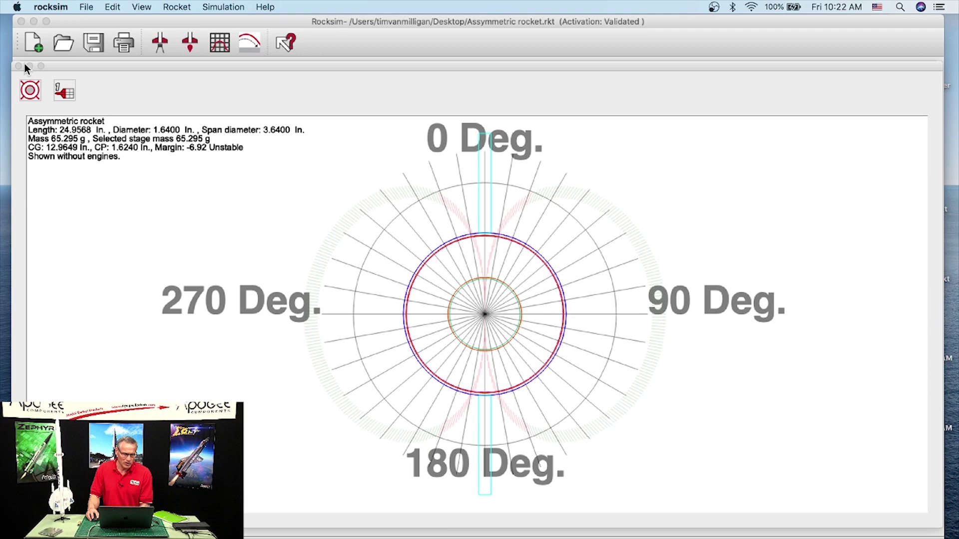
pyautogui.click(39, 67)
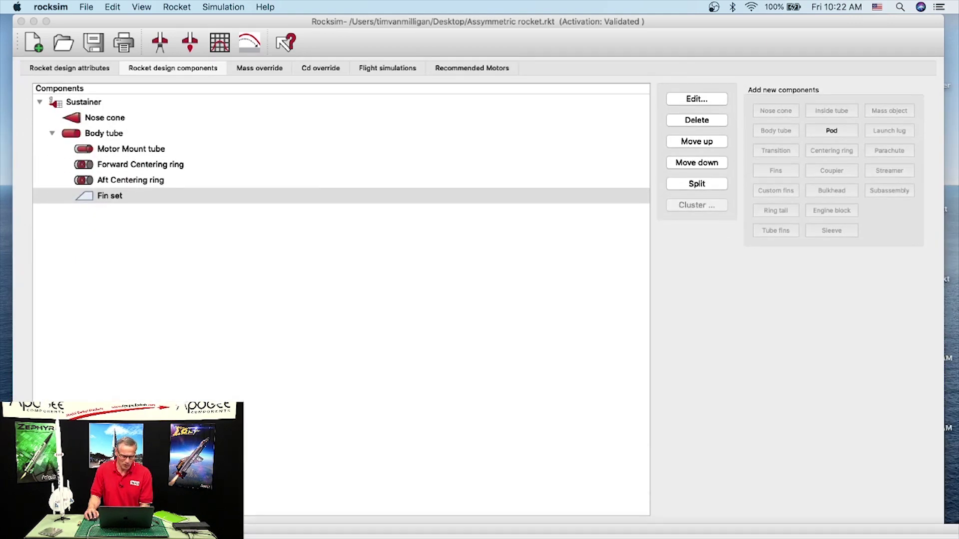
pyautogui.click(343, 520)
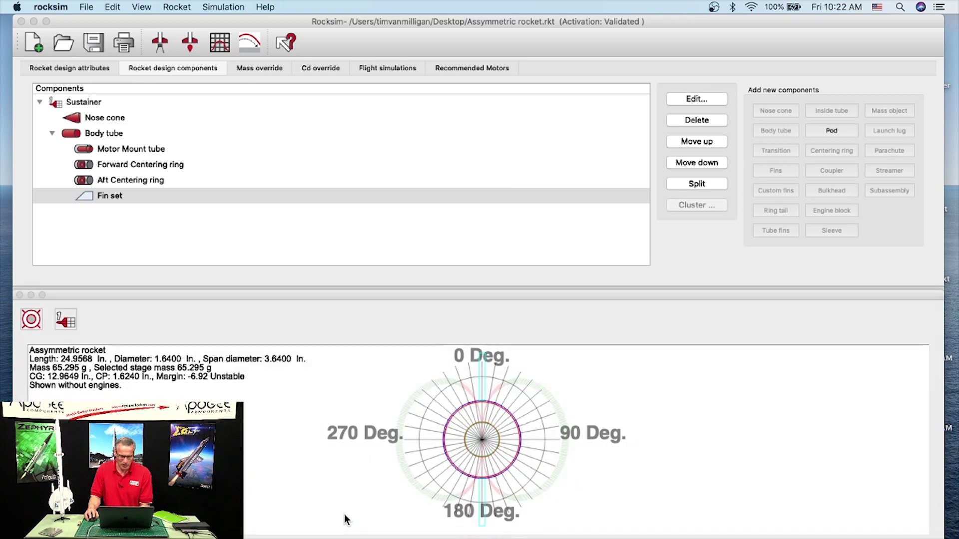
pyautogui.click(31, 320)
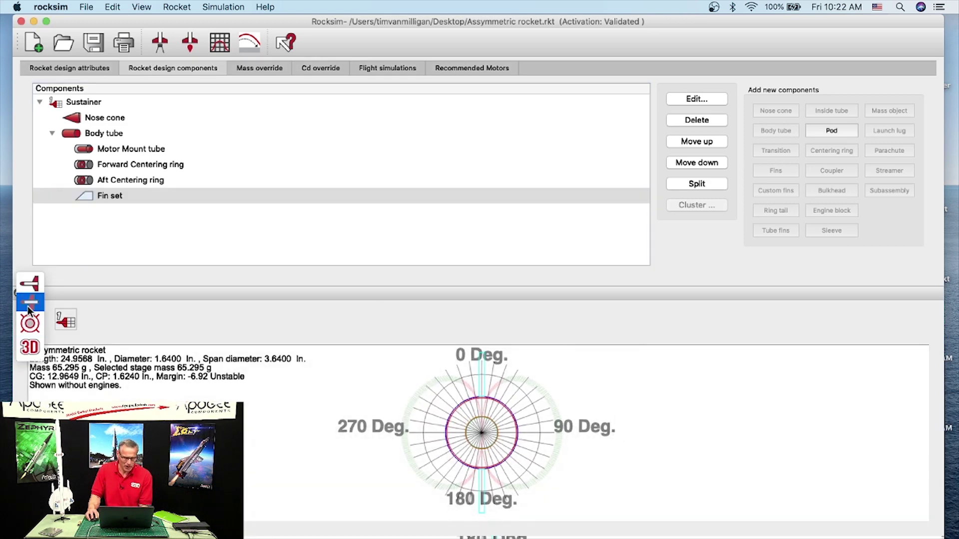
pyautogui.click(31, 287)
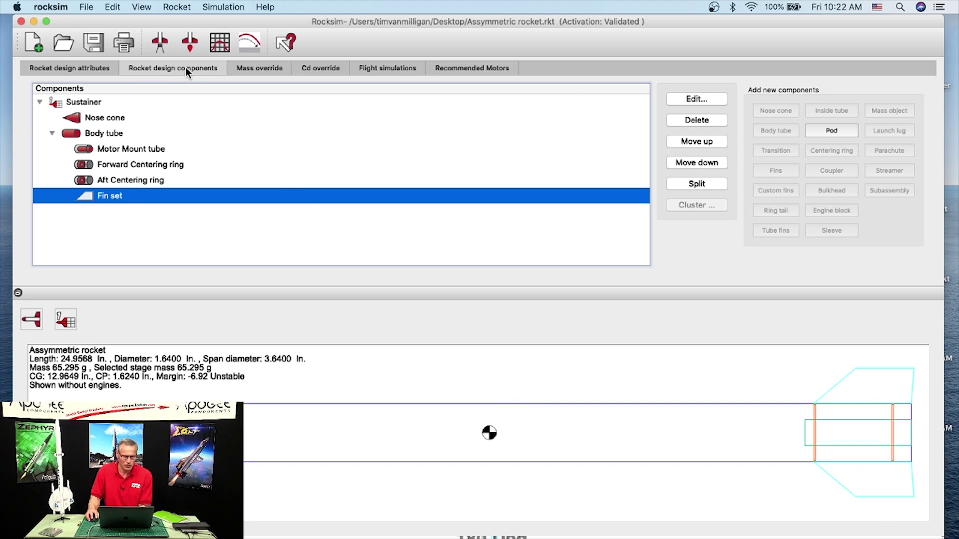
# Add a second fin set to the body tube without choosing one from the parts database
pyautogui.click(68, 136)
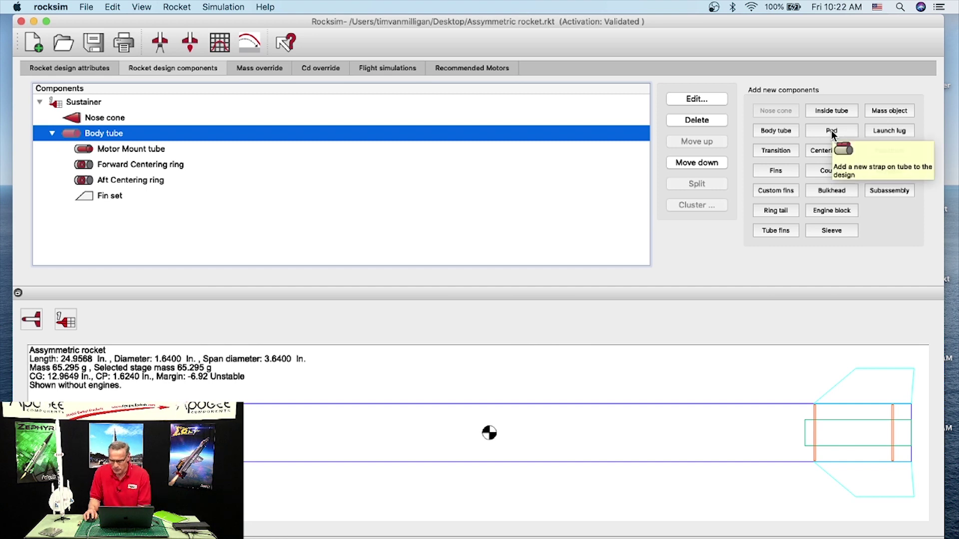
pyautogui.click(789, 173)
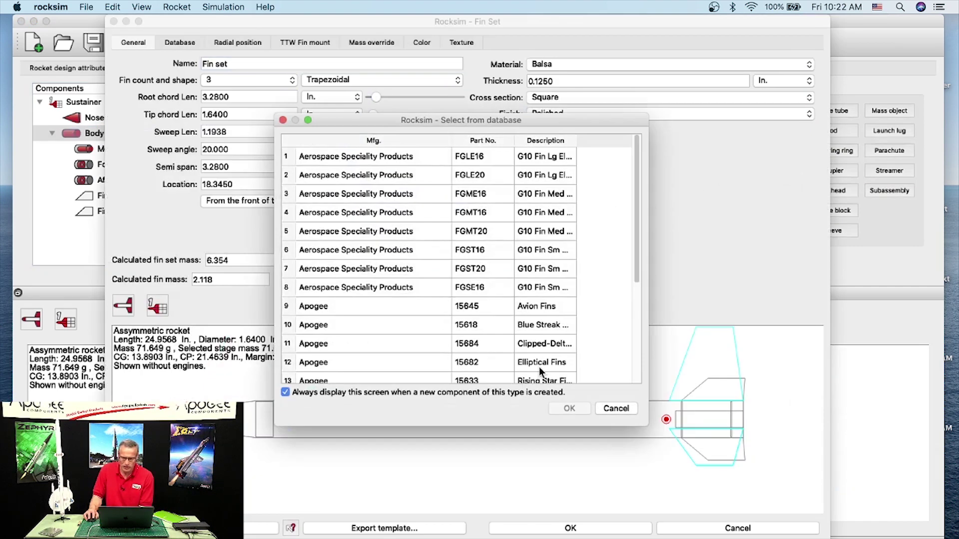
pyautogui.click(617, 408)
pyautogui.moveTo(562, 23); pyautogui.dragTo(676, 22)
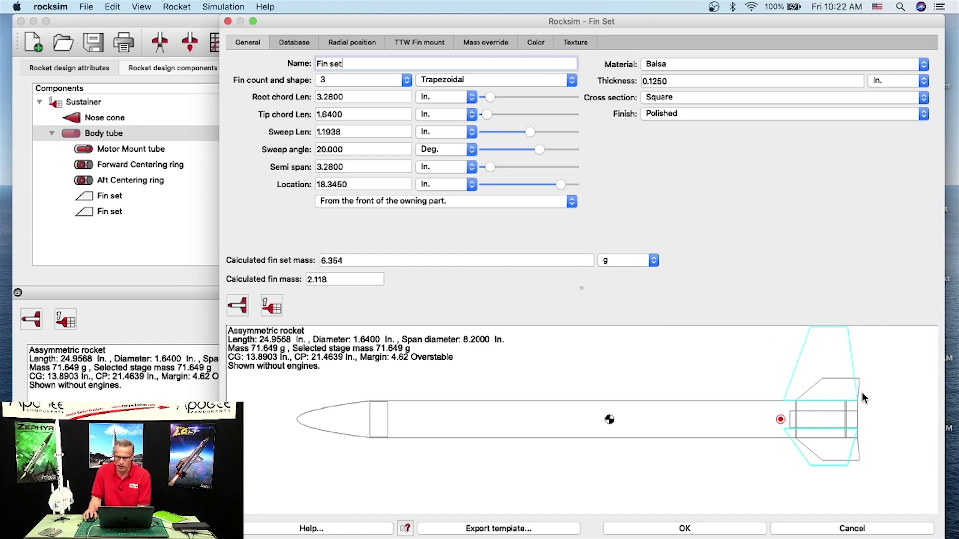
# Set the new fin set's 2D color to purple (#aa00ff)
pyautogui.click(534, 42)
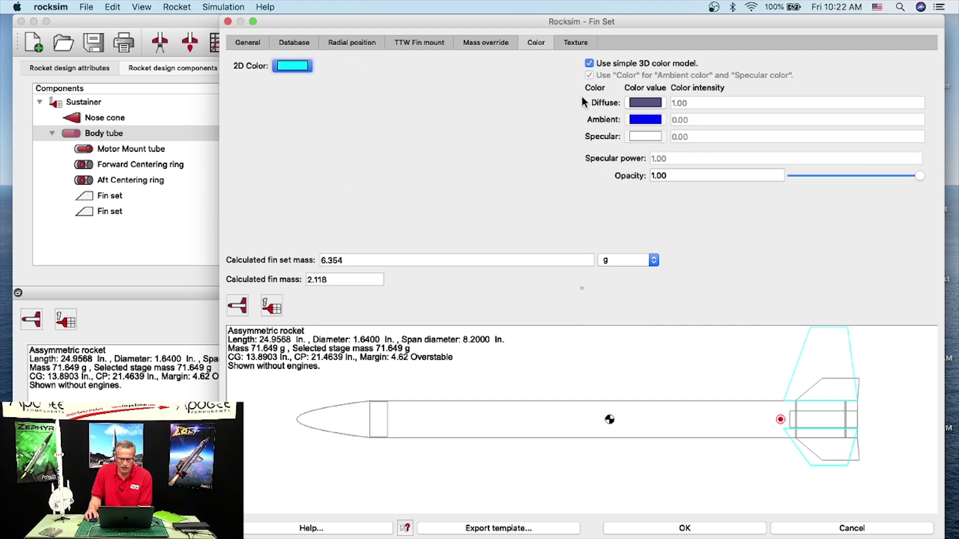
pyautogui.click(283, 71)
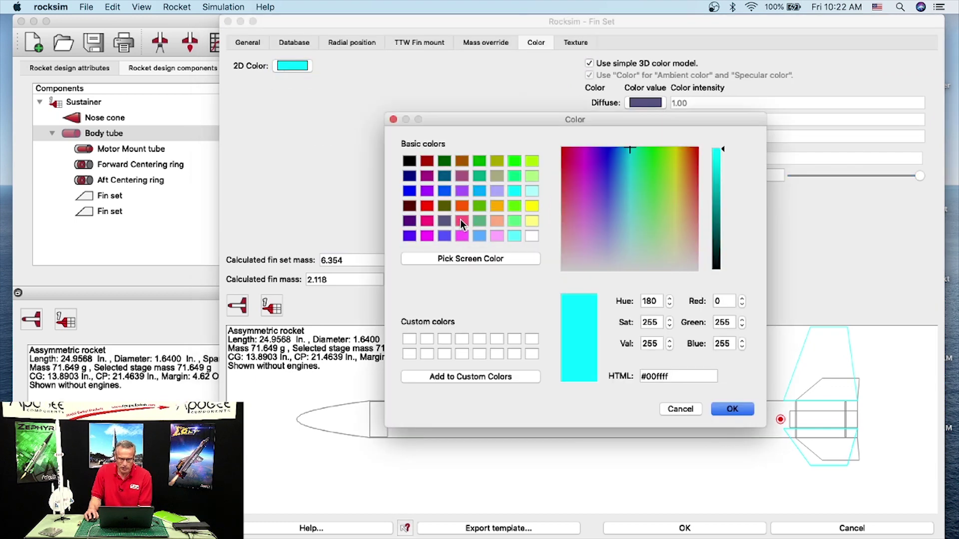
pyautogui.click(425, 191)
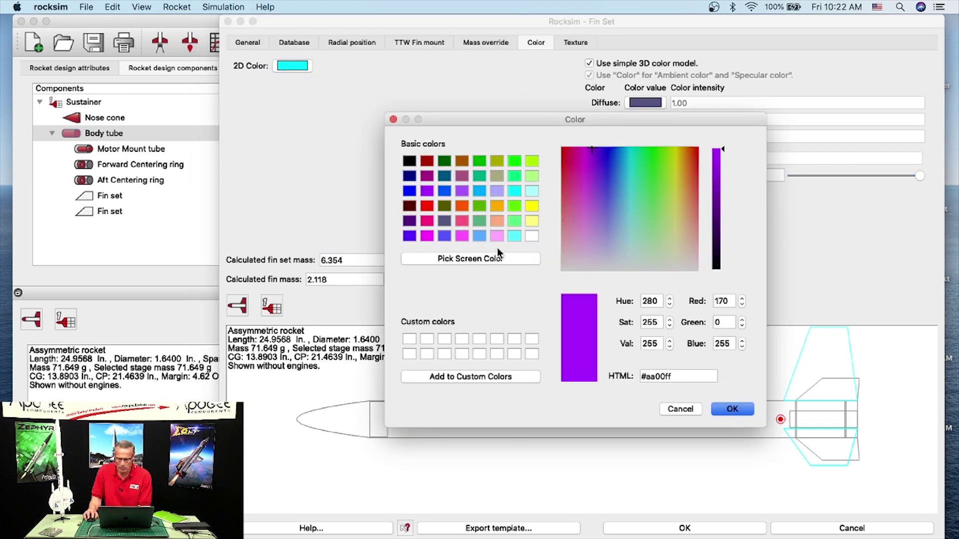
pyautogui.click(724, 410)
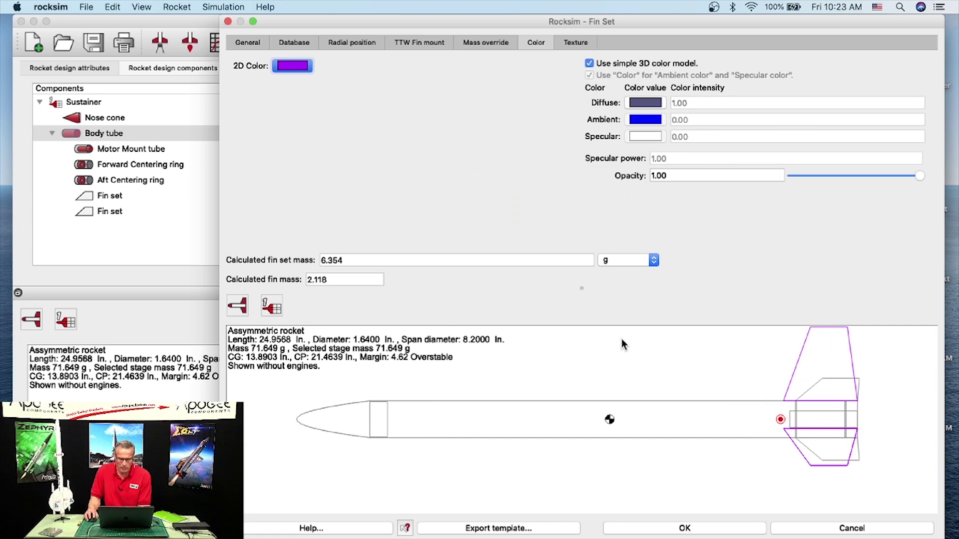
# Set the new fin set's fin count to 2
pyautogui.click(240, 47)
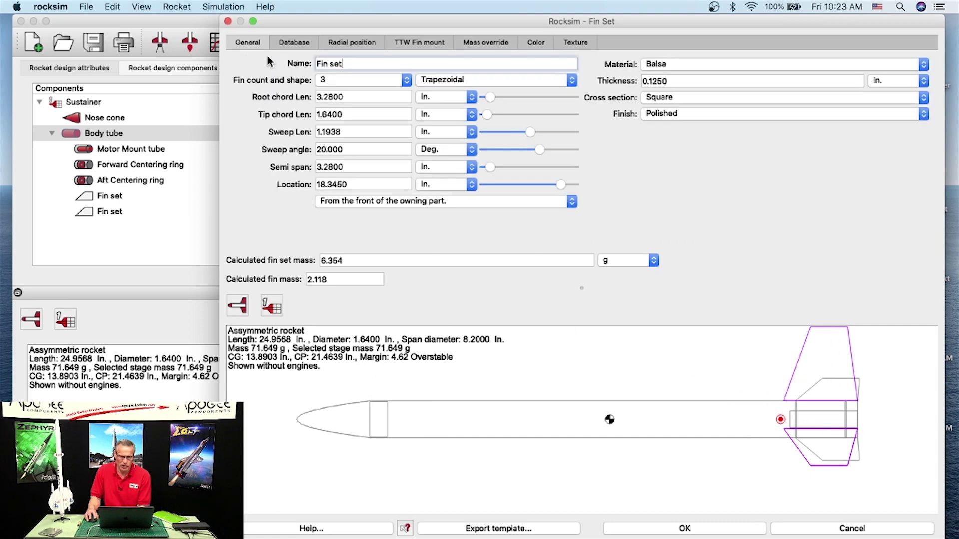
pyautogui.click(328, 80)
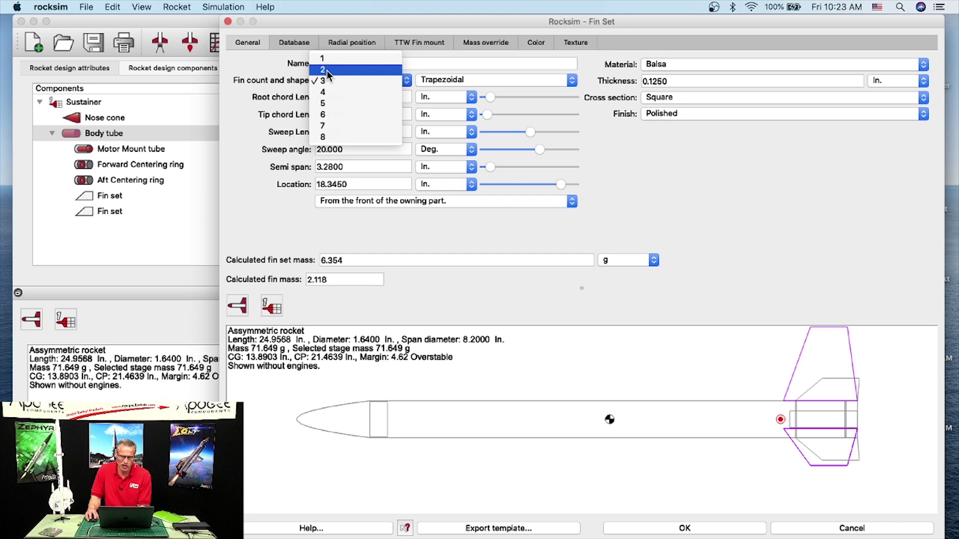
pyautogui.click(328, 70)
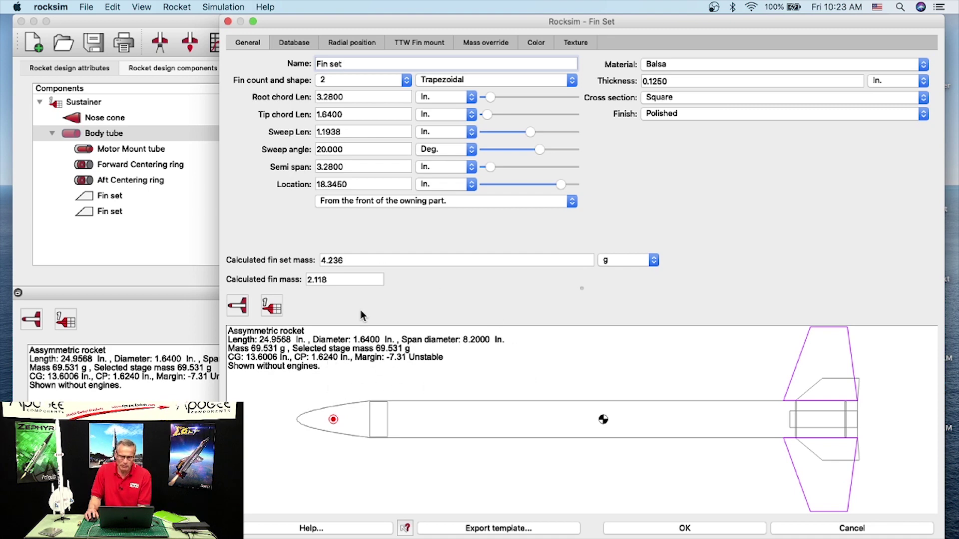
# Open the new fin set's radial position settings and show the rocket in an enlarged base view preview
pyautogui.click(348, 44)
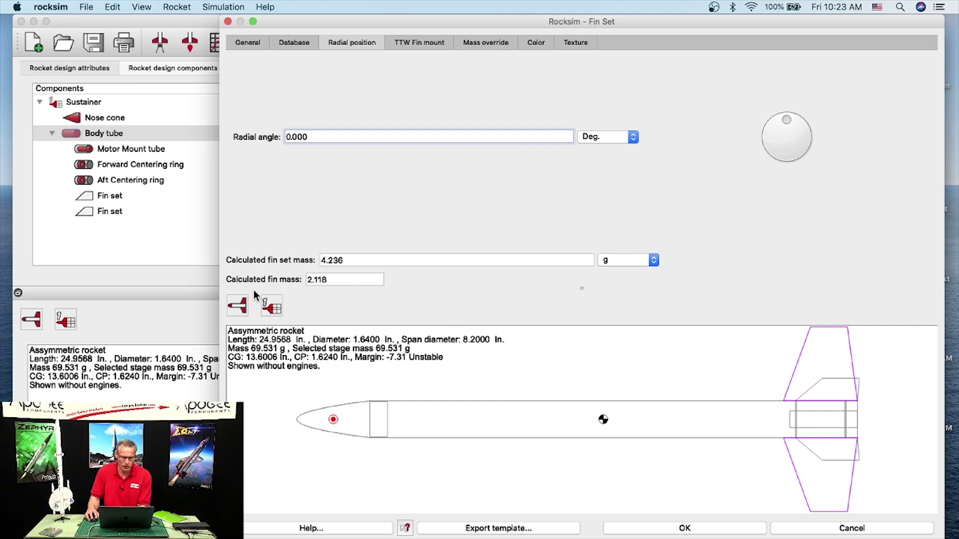
pyautogui.click(237, 306)
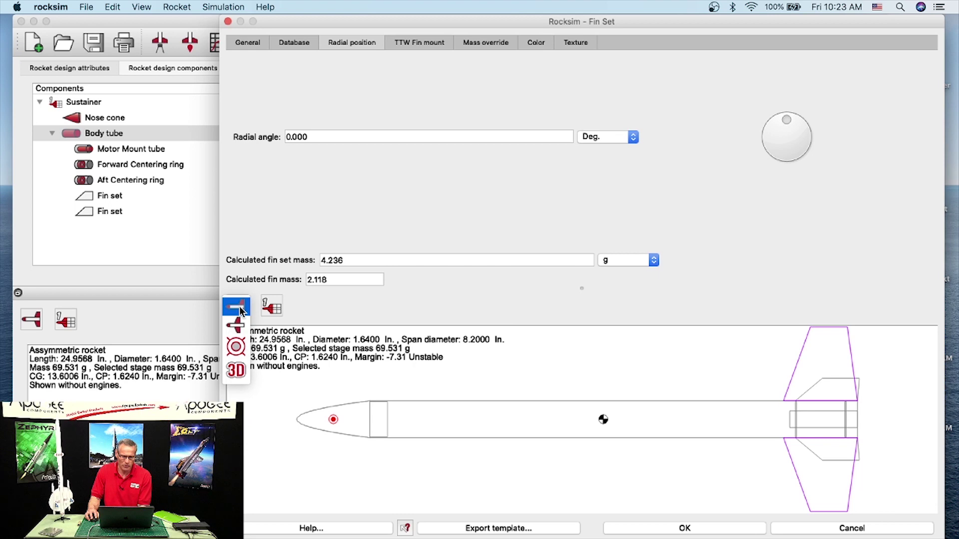
pyautogui.click(236, 346)
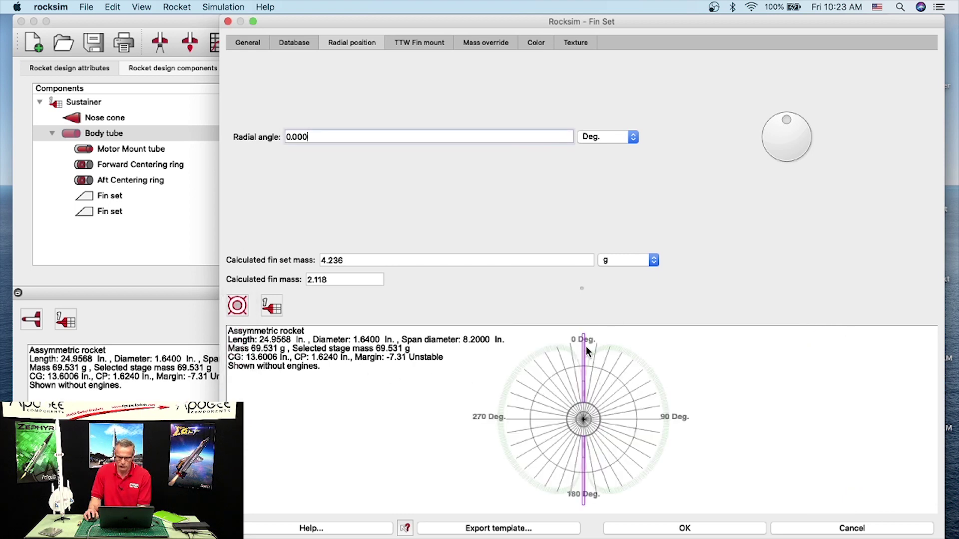
pyautogui.moveTo(577, 288); pyautogui.dragTo(581, 262)
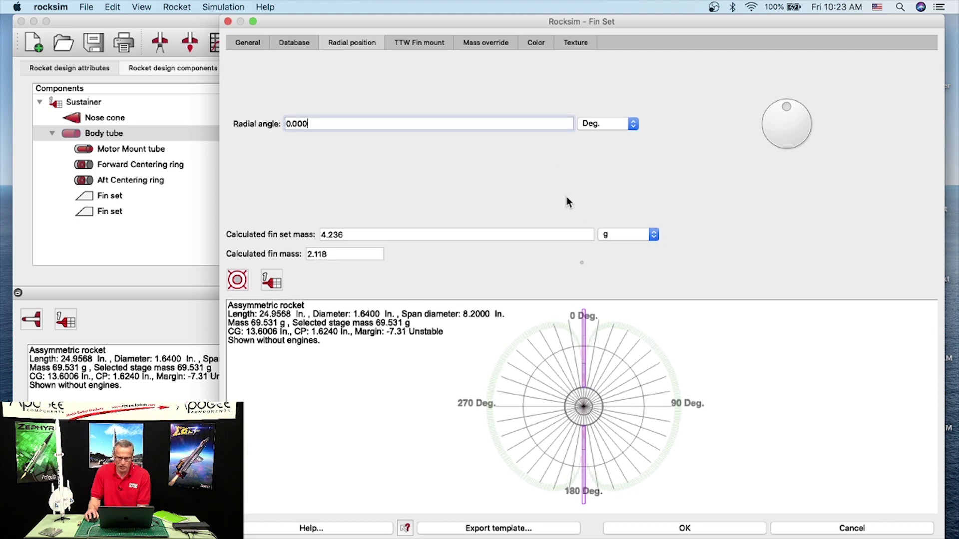
# Try the new fin set at a radial angle of about 90 degrees, and bring it to 8.76 degrees
pyautogui.moveTo(783, 104); pyautogui.dragTo(823, 119)
pyautogui.moveTo(827, 129); pyautogui.dragTo(827, 128)
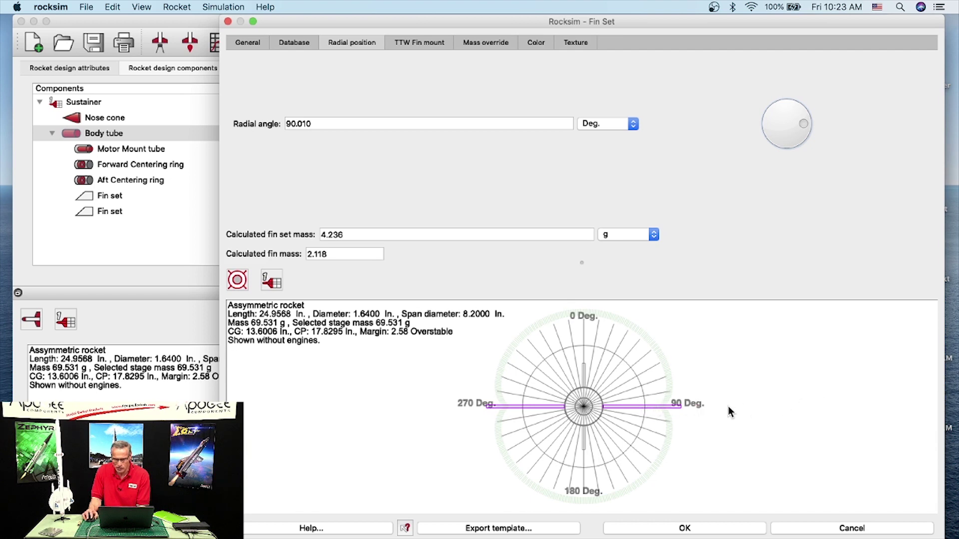
pyautogui.moveTo(796, 128); pyautogui.dragTo(796, 112)
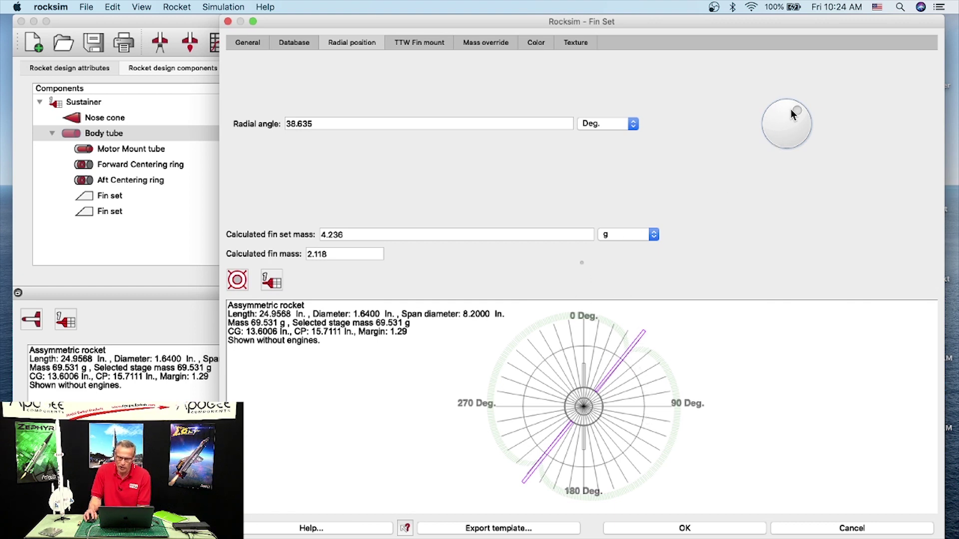
pyautogui.moveTo(796, 108); pyautogui.dragTo(789, 106)
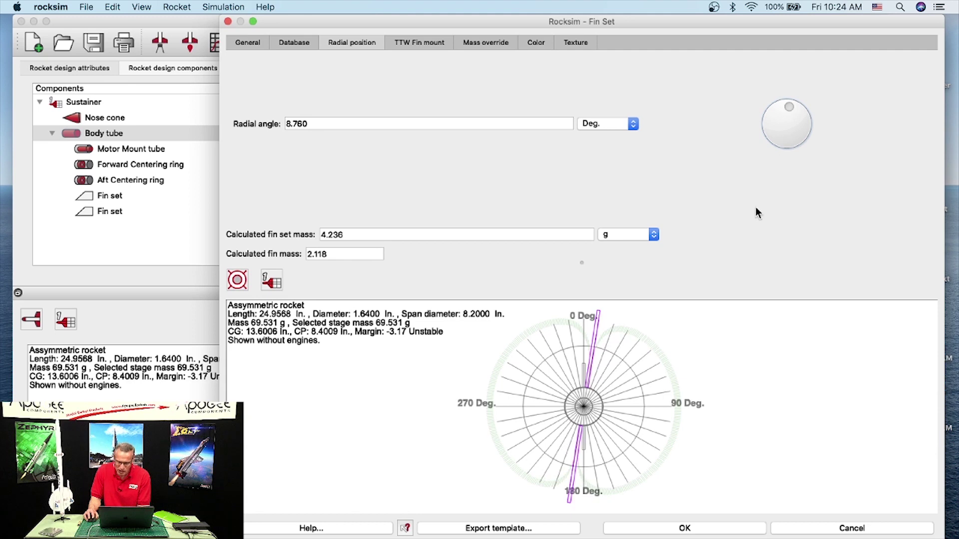
# Magnify the base view to examine the angle between the two fin sets and the stability graph around them
pyautogui.rightClick(592, 354)
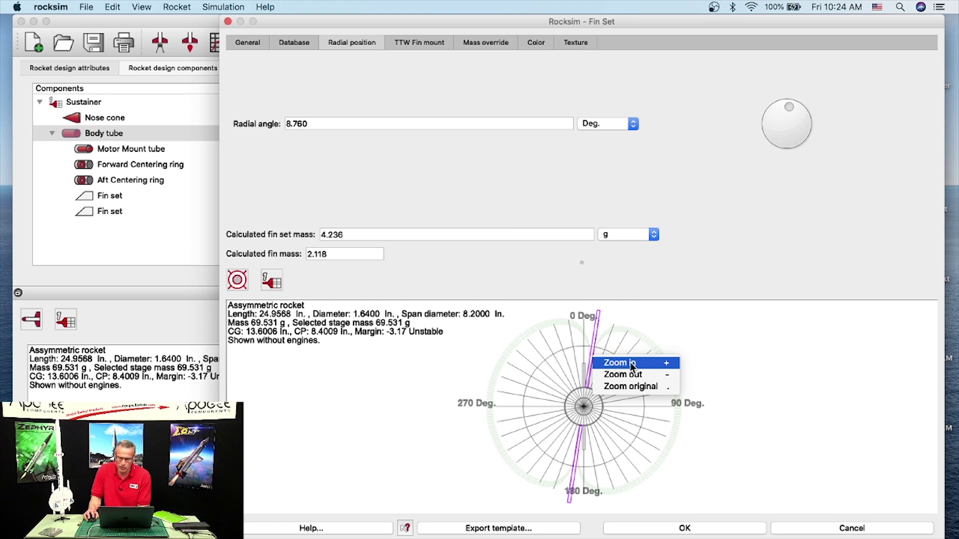
pyautogui.click(615, 362)
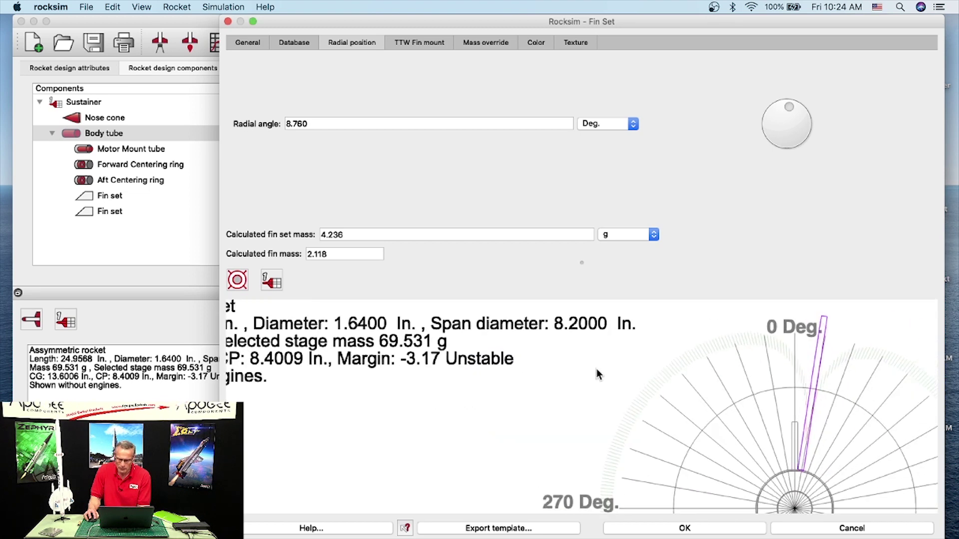
pyautogui.rightClick(655, 379)
pyautogui.click(665, 387)
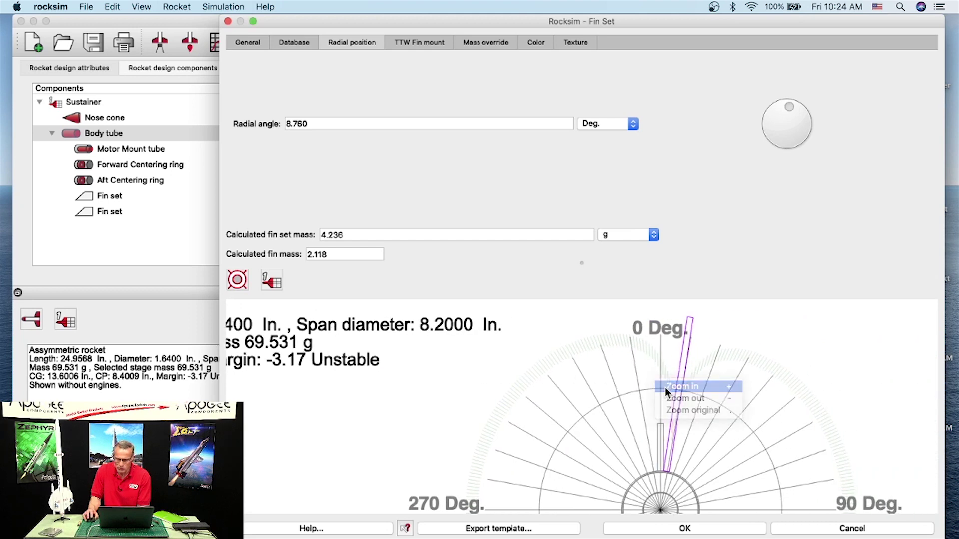
pyautogui.moveTo(769, 401); pyautogui.dragTo(584, 370)
pyautogui.moveTo(664, 385); pyautogui.dragTo(574, 365)
pyautogui.moveTo(635, 381); pyautogui.dragTo(590, 350)
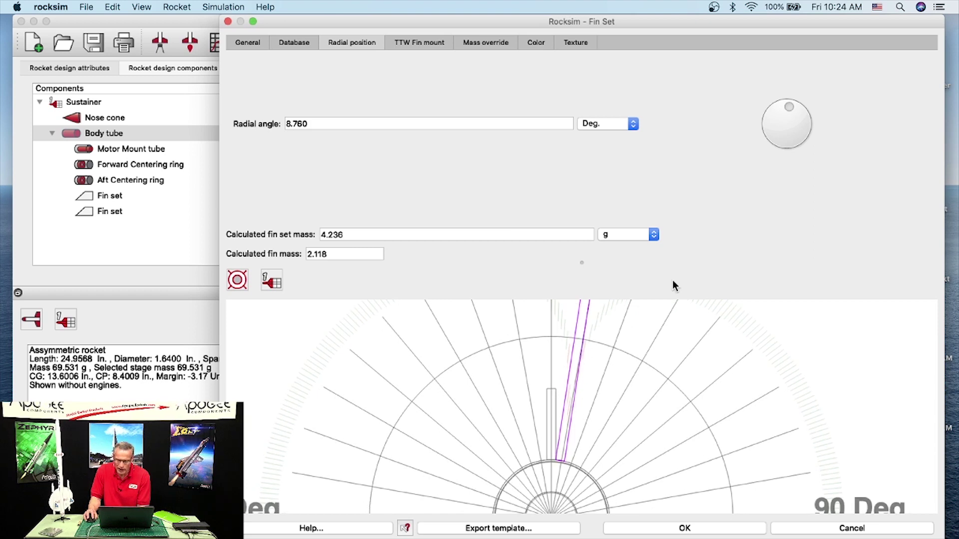
# Try the new fin set at a radial angle of 25.635 degrees and examine the fins from the rear in 3D
pyautogui.moveTo(786, 106); pyautogui.dragTo(792, 108)
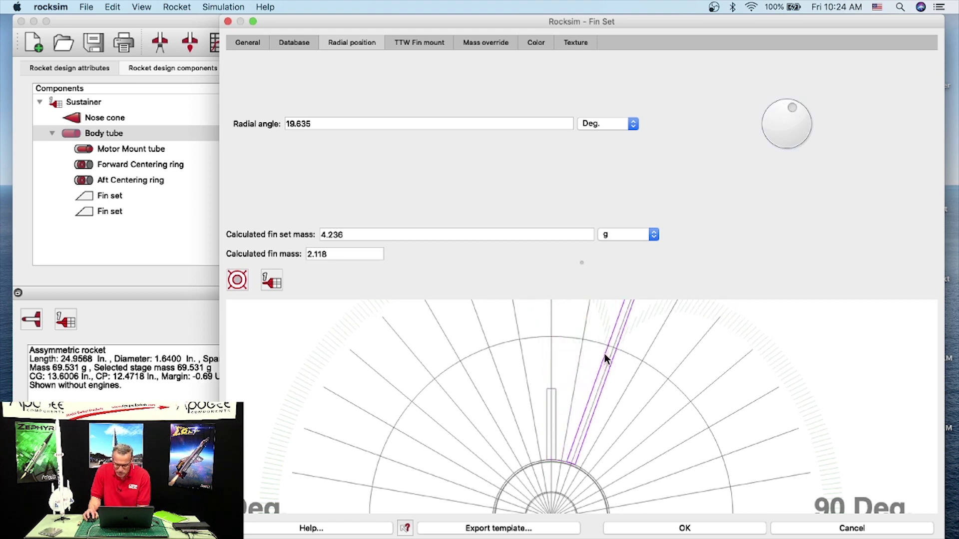
pyautogui.moveTo(791, 112); pyautogui.dragTo(794, 108)
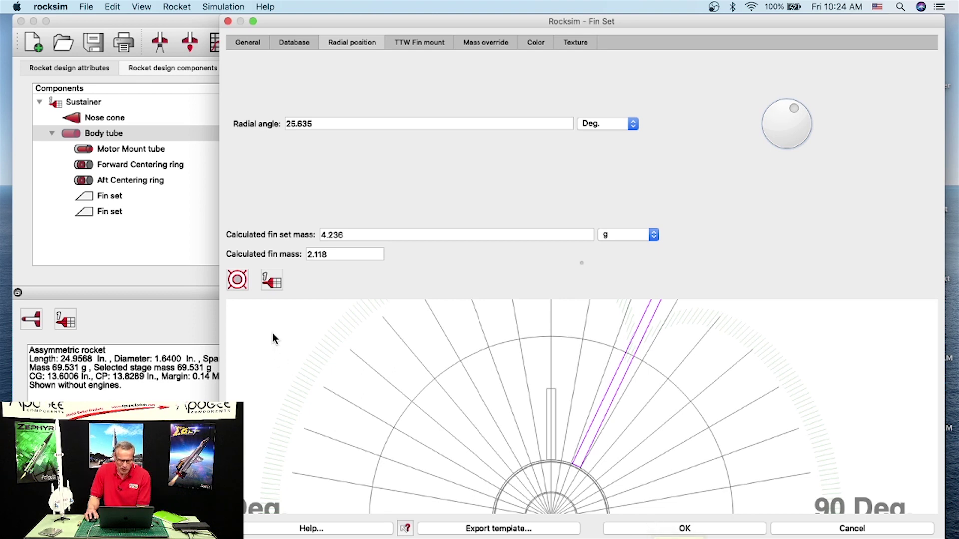
pyautogui.click(239, 283)
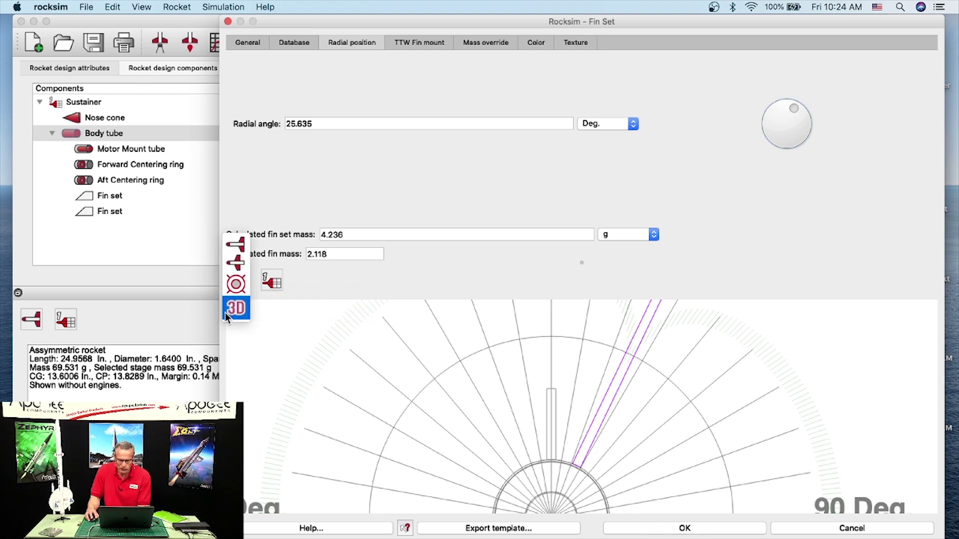
pyautogui.click(228, 310)
pyautogui.moveTo(599, 407); pyautogui.dragTo(279, 426)
pyautogui.scroll(3, 638, 411)
pyautogui.moveTo(636, 435); pyautogui.dragTo(666, 420)
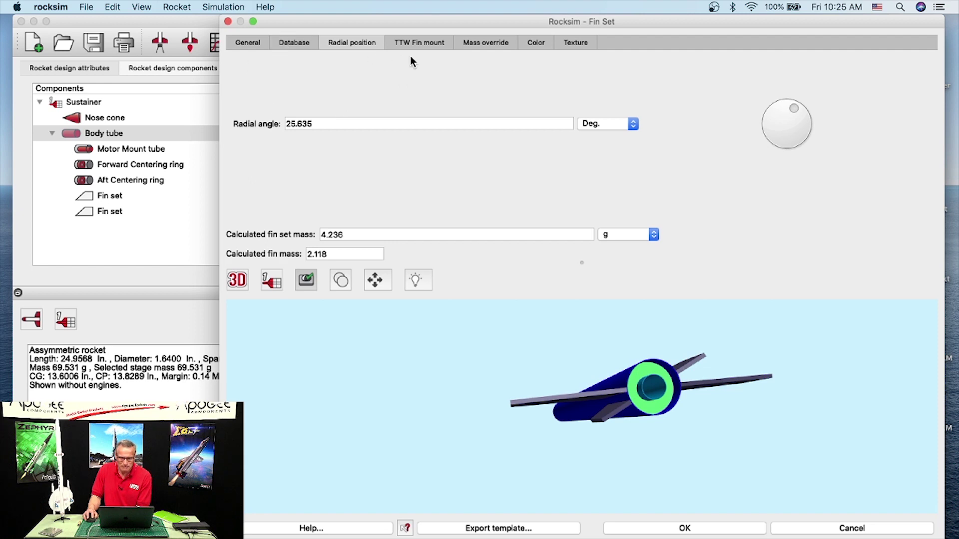
# Set the new fin set's radial angle to 90 degrees and turn the 3D rocket to view it from the side
pyautogui.moveTo(794, 106); pyautogui.dragTo(799, 113)
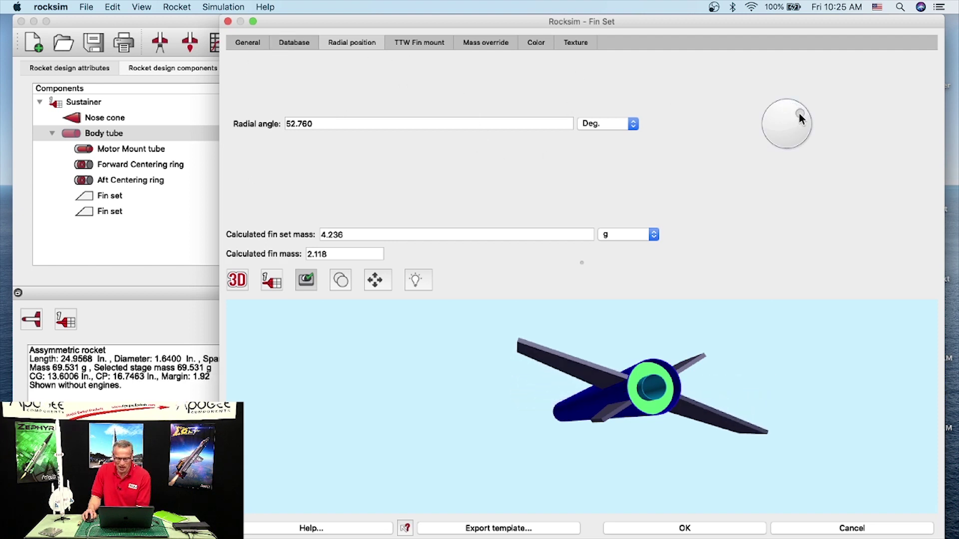
pyautogui.moveTo(322, 124); pyautogui.dragTo(274, 124)
pyautogui.write('90')
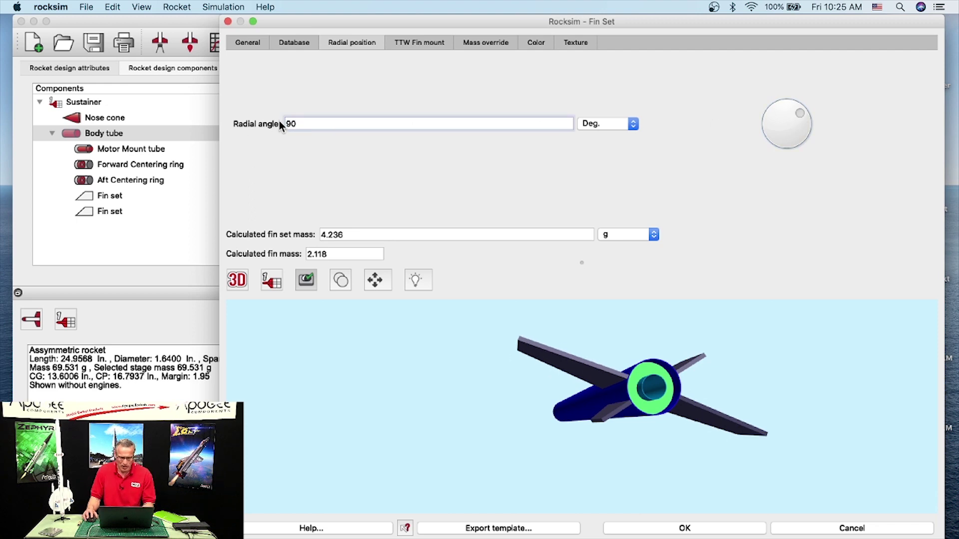
pyautogui.press('Return')
pyautogui.moveTo(679, 382); pyautogui.dragTo(834, 379)
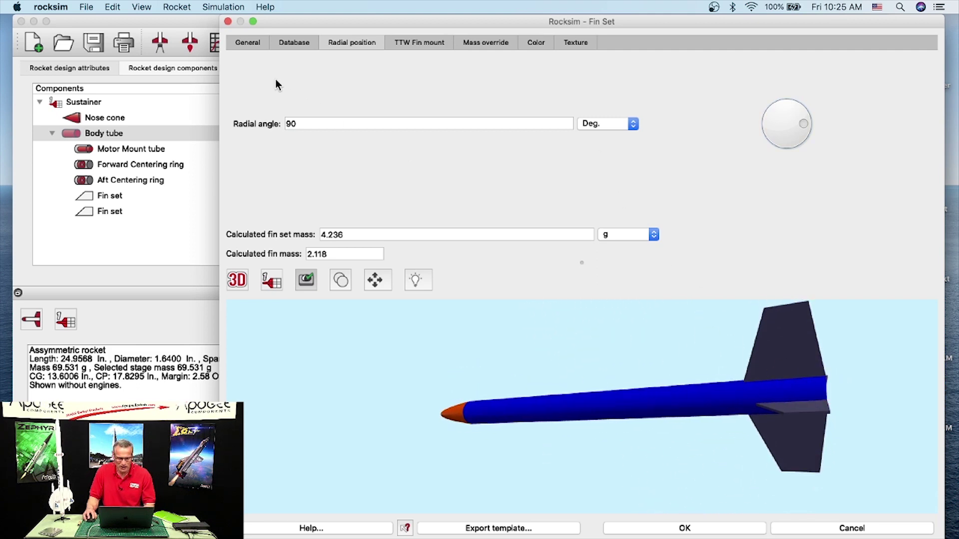
# Show the whole rocket in the 2D side view preview at its original zoom
pyautogui.click(237, 280)
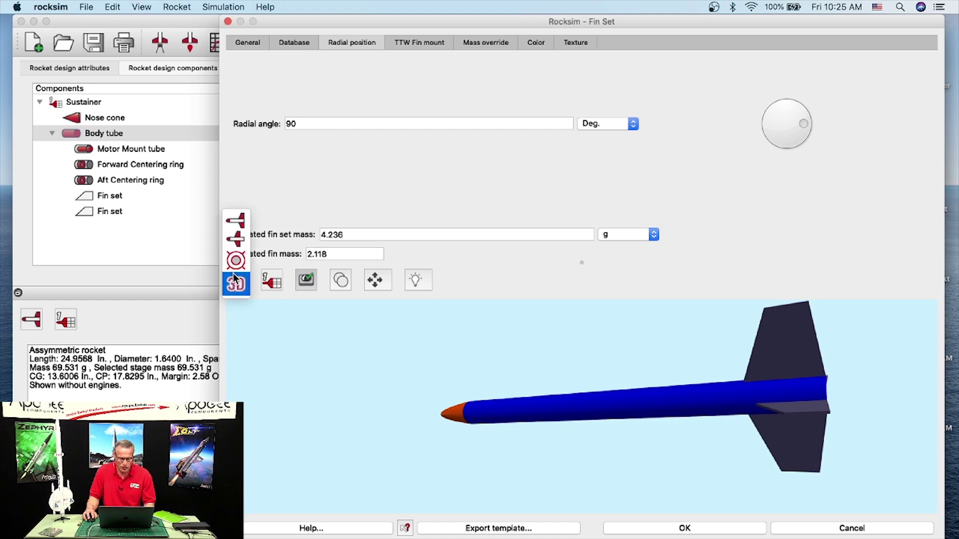
pyautogui.click(232, 223)
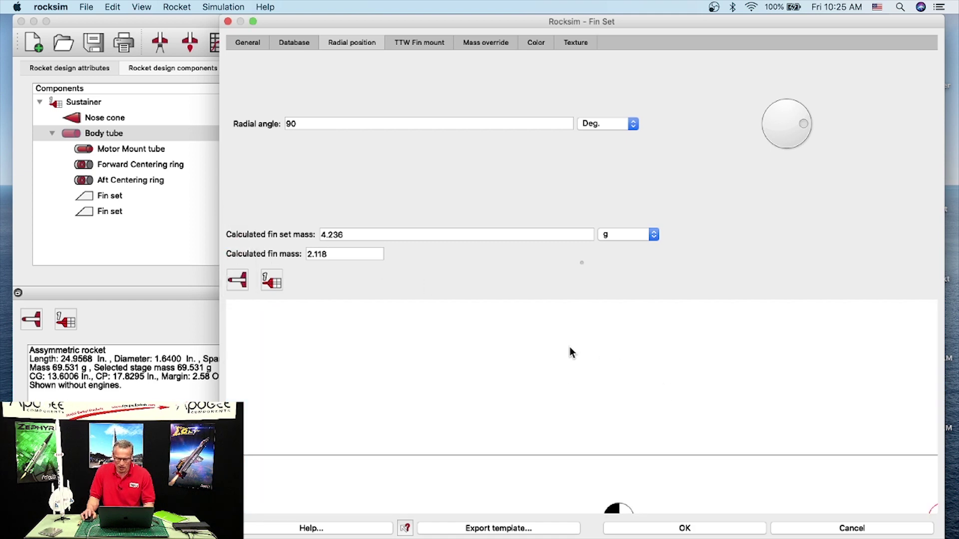
pyautogui.rightClick(655, 377)
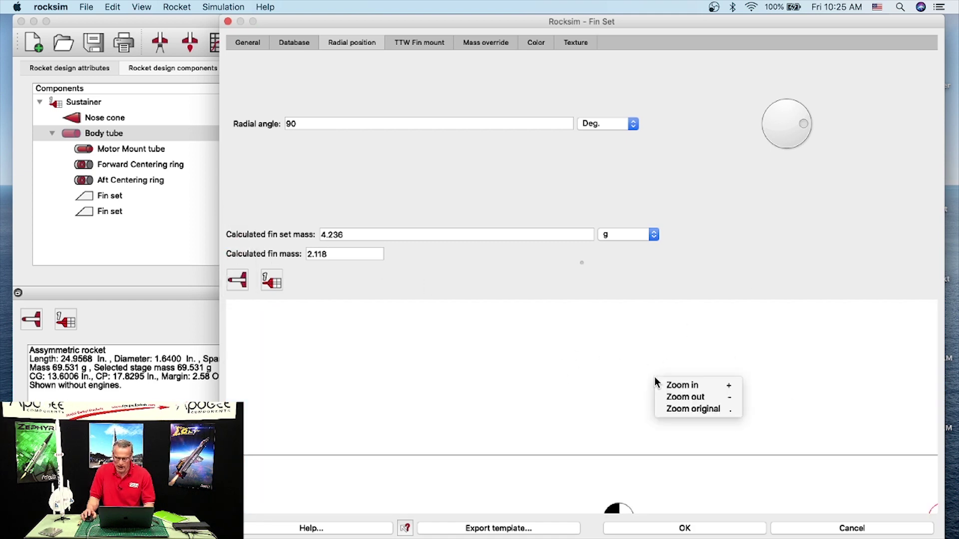
pyautogui.click(689, 408)
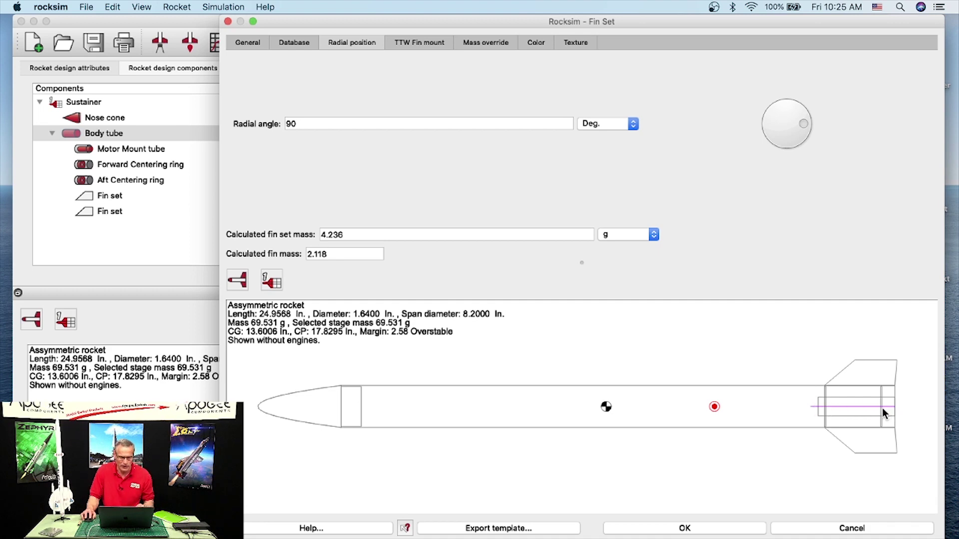
# Return to the fin set's general settings and preview the rocket in the 2D top view
pyautogui.click(241, 44)
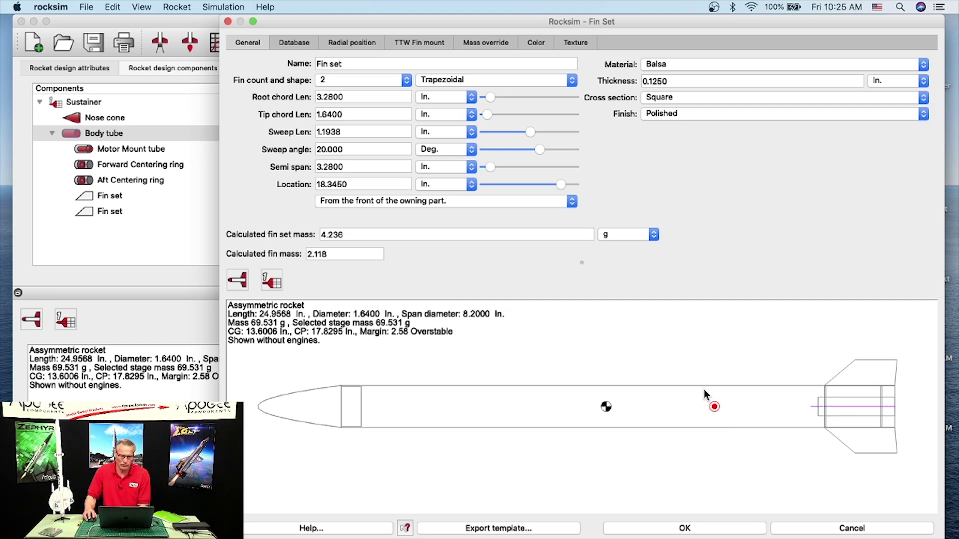
pyautogui.click(239, 283)
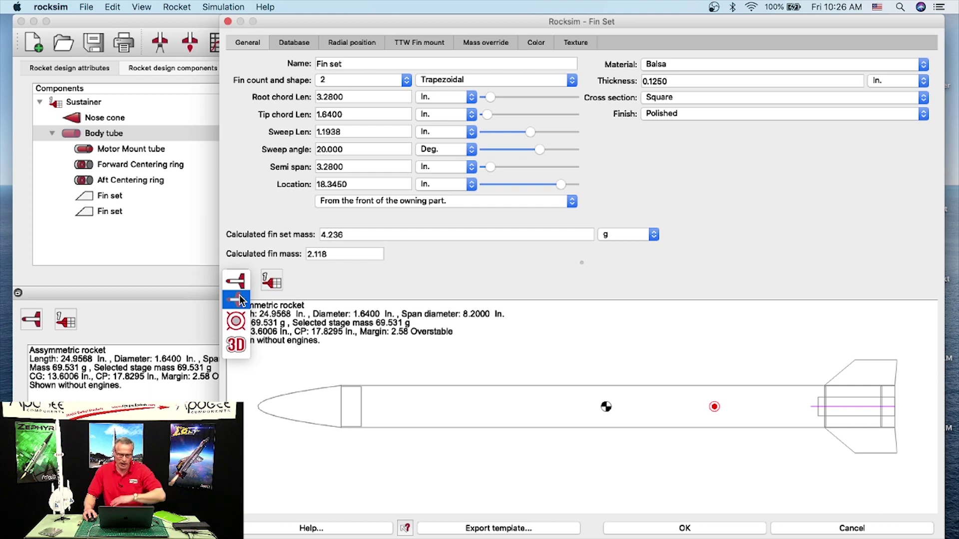
pyautogui.click(240, 299)
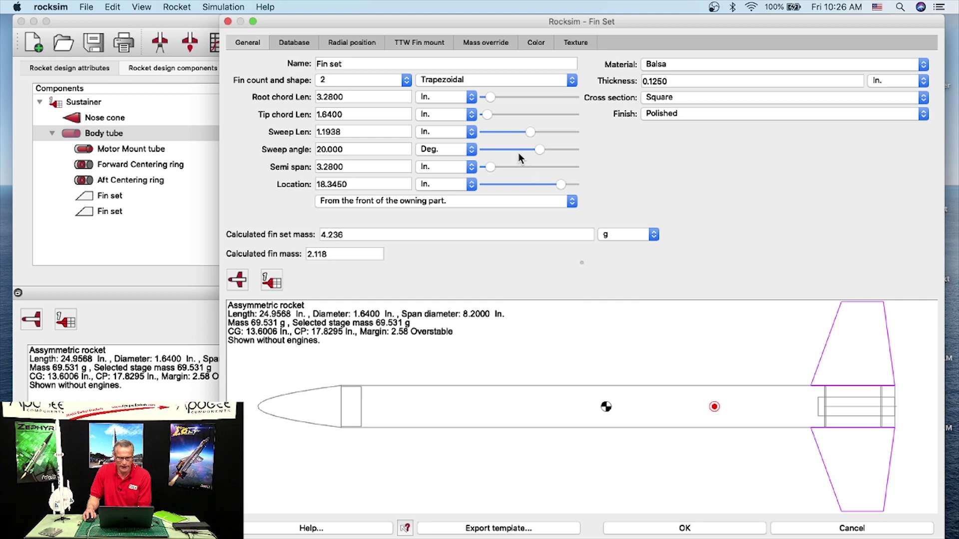
# Set the fin set's root chord length to 3.5 in. and reference its location from the base of the owning part
pyautogui.moveTo(493, 98); pyautogui.dragTo(493, 96)
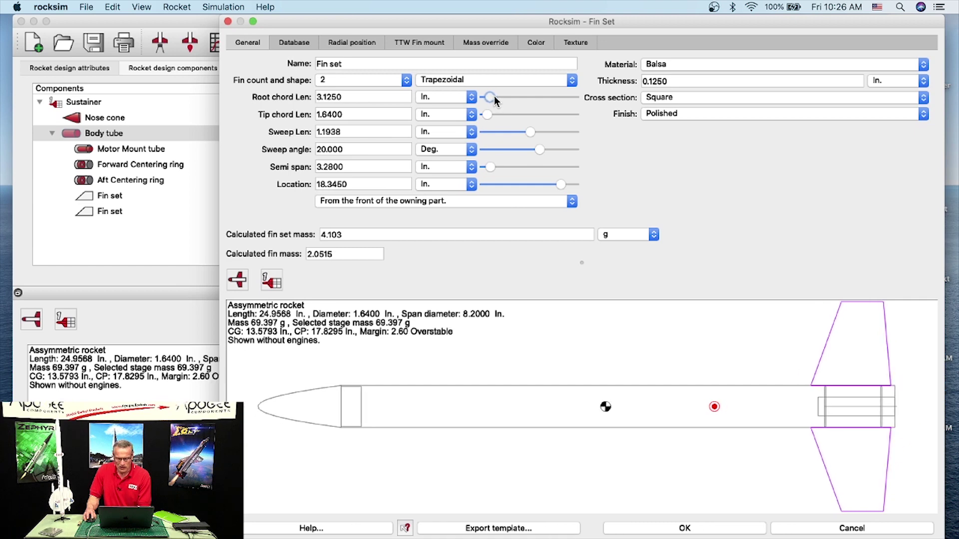
pyautogui.click(379, 203)
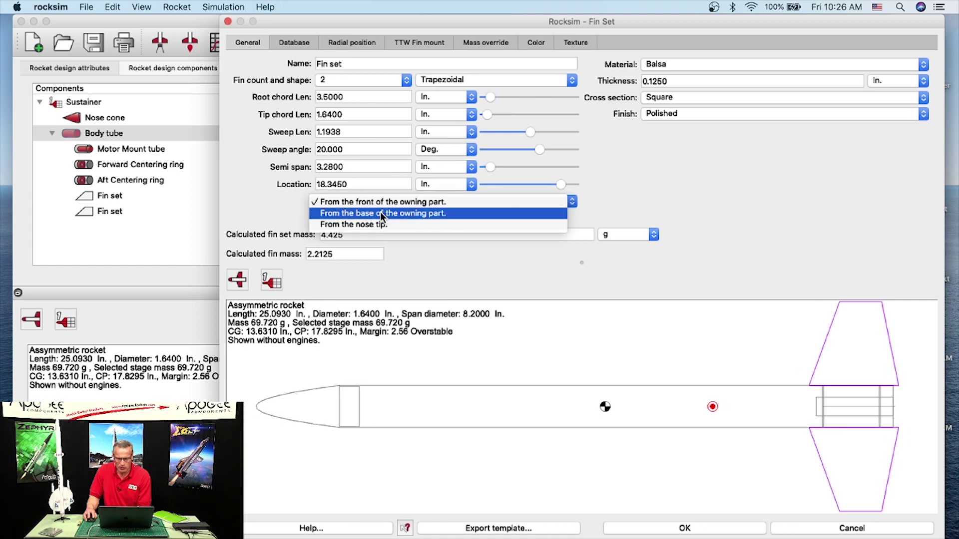
pyautogui.click(379, 212)
# Set the fin set's semi span to 3.875 in. and its location to 7.03 in., and accept the fin set
pyautogui.moveTo(488, 165); pyautogui.dragTo(495, 165)
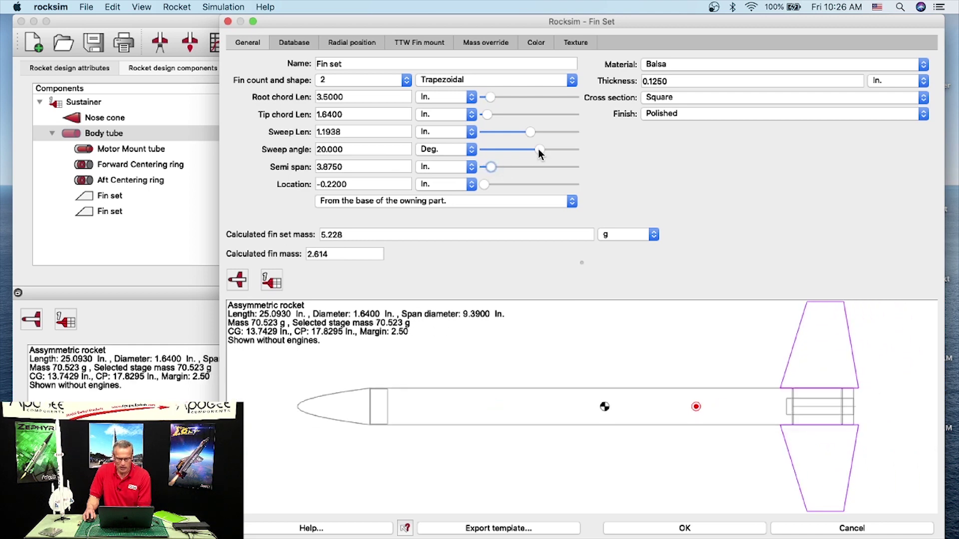
pyautogui.moveTo(487, 188); pyautogui.dragTo(514, 184)
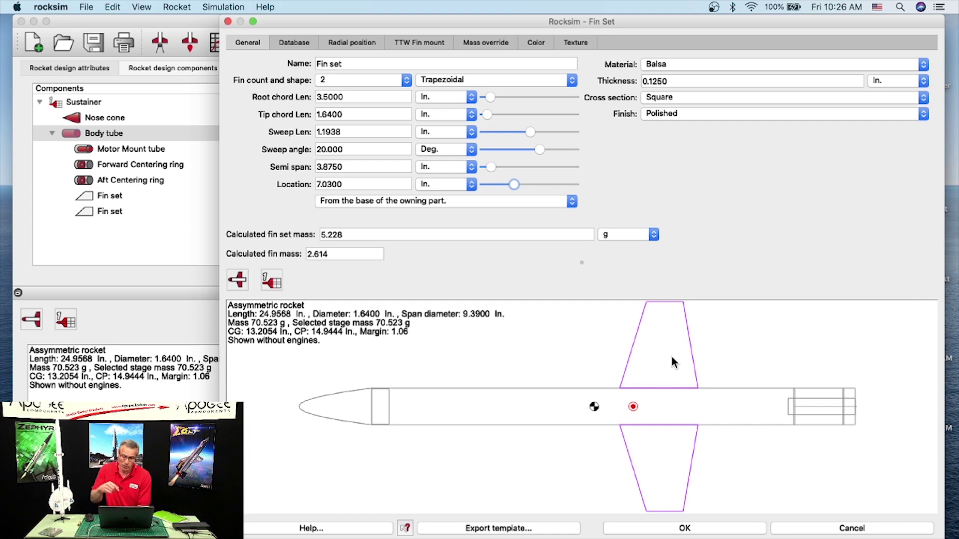
pyautogui.click(684, 528)
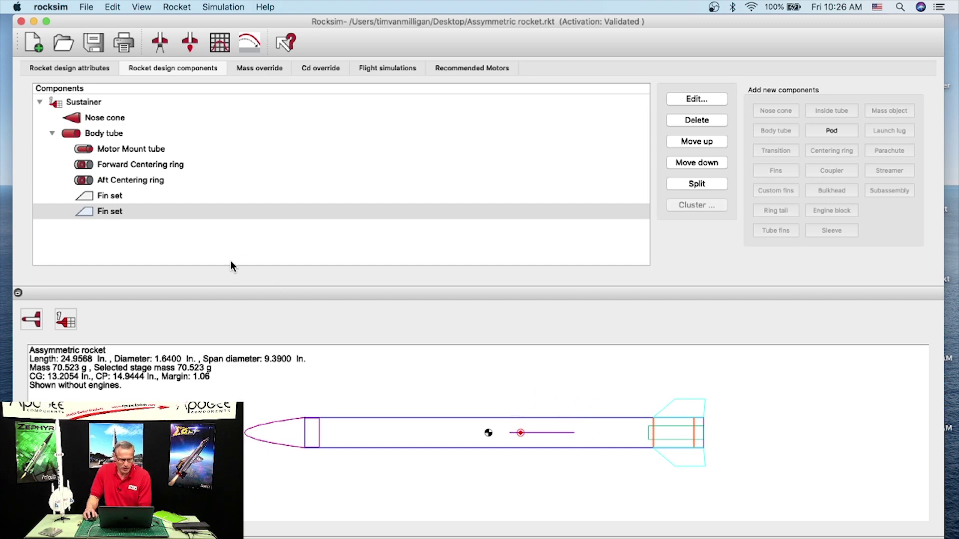
# Open the engine selection for the 18 mm motor mount and sort the engines by manufacturer
pyautogui.click(160, 42)
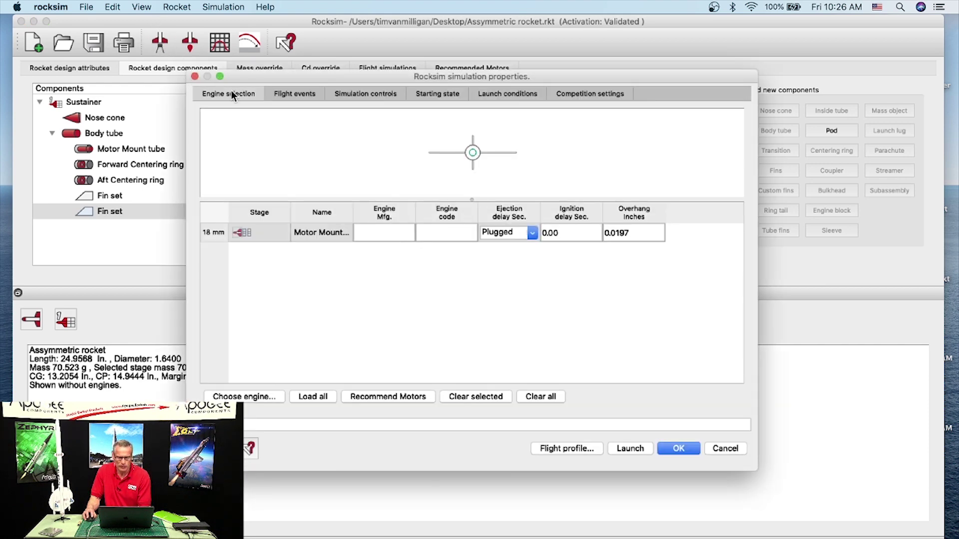
pyautogui.click(470, 199)
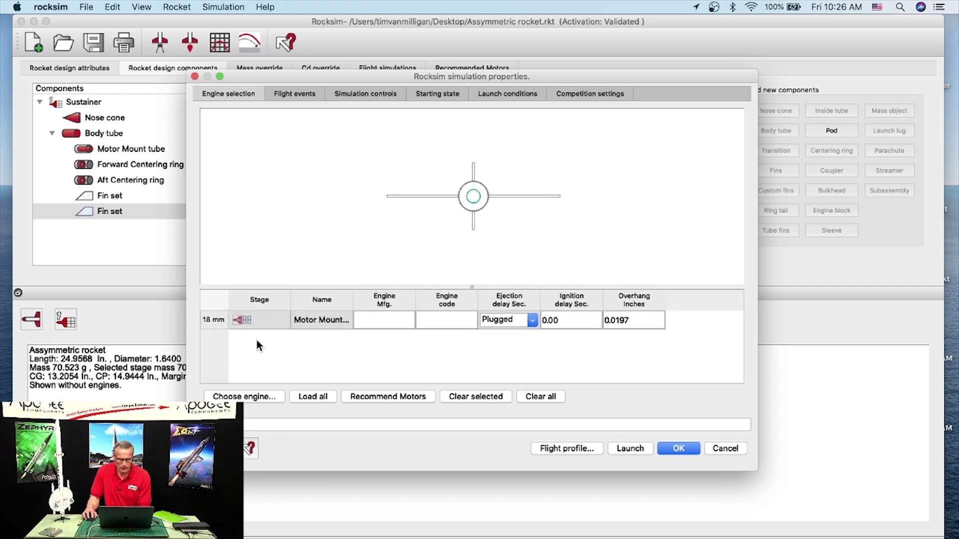
pyautogui.click(233, 398)
pyautogui.moveTo(487, 19); pyautogui.dragTo(324, 29)
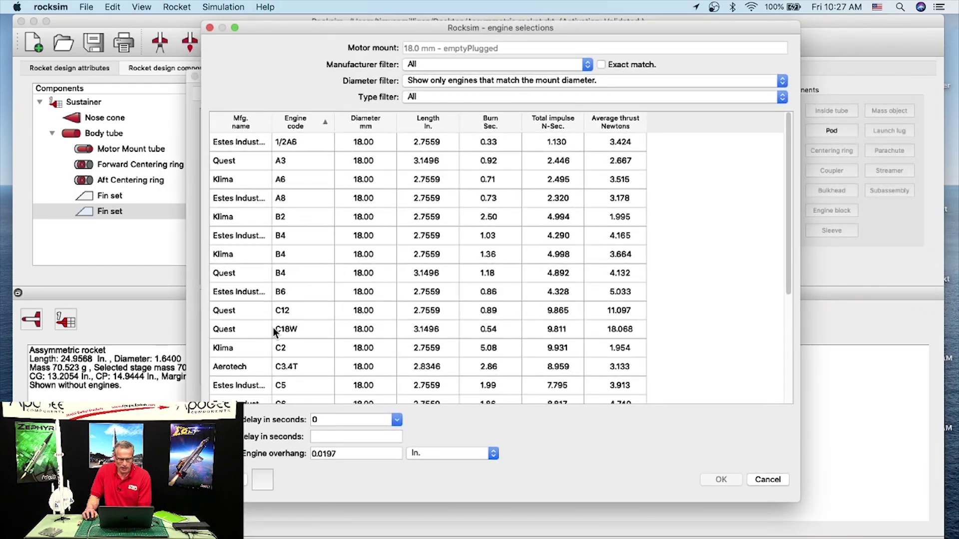
pyautogui.click(239, 123)
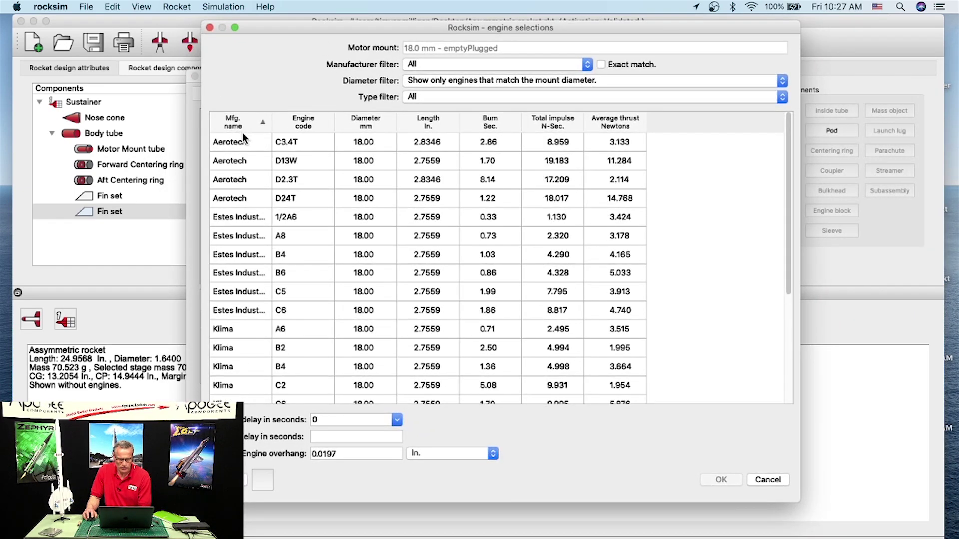
# Load the Estes C6 engine with a 5-second ejection delay and accept the simulation properties
pyautogui.click(396, 418)
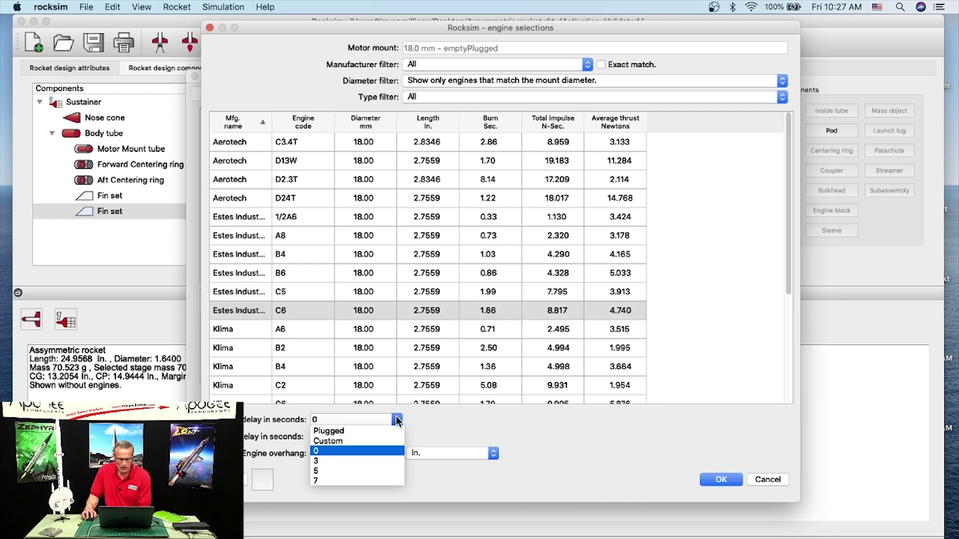
pyautogui.click(376, 472)
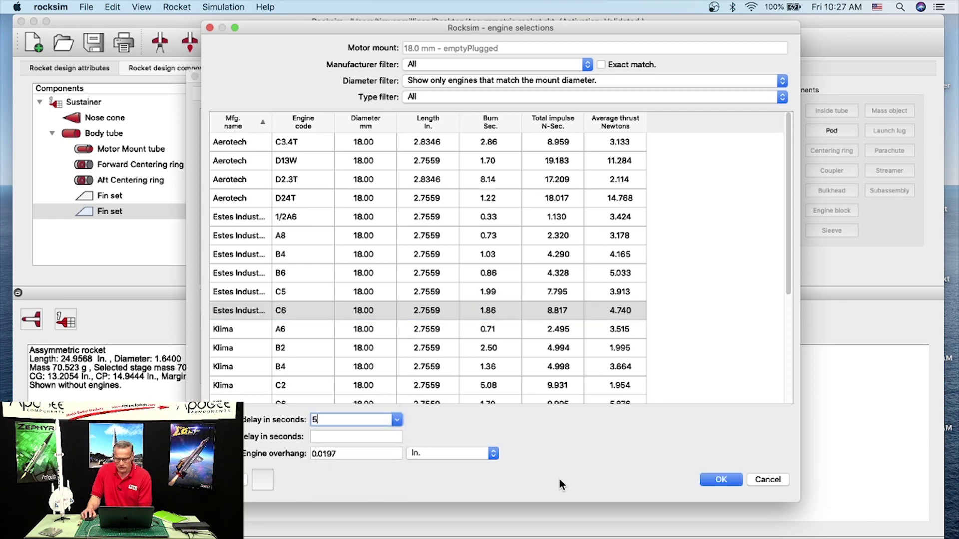
pyautogui.click(719, 481)
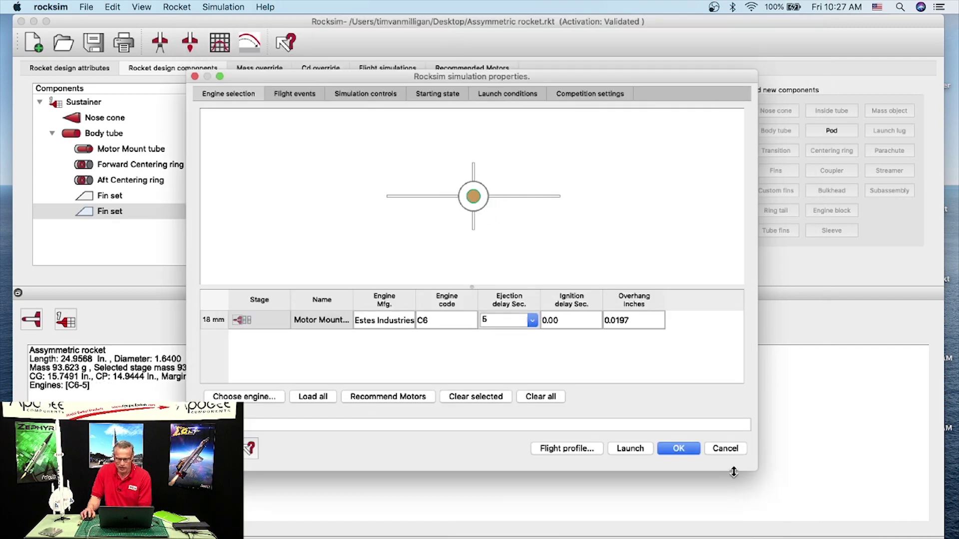
pyautogui.click(679, 449)
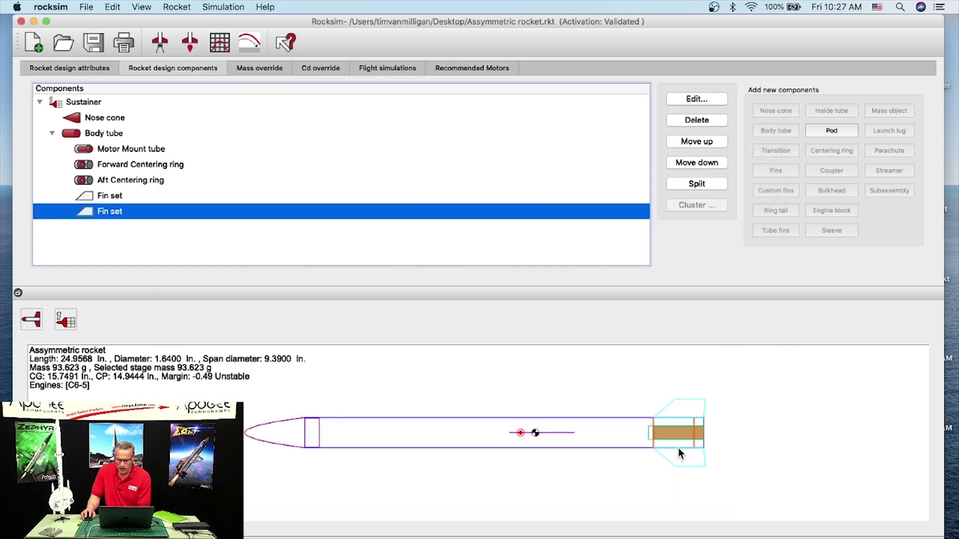
# Magnify the side view to examine the CG and CP markers, and restore the original zoom
pyautogui.rightClick(545, 433)
pyautogui.click(555, 439)
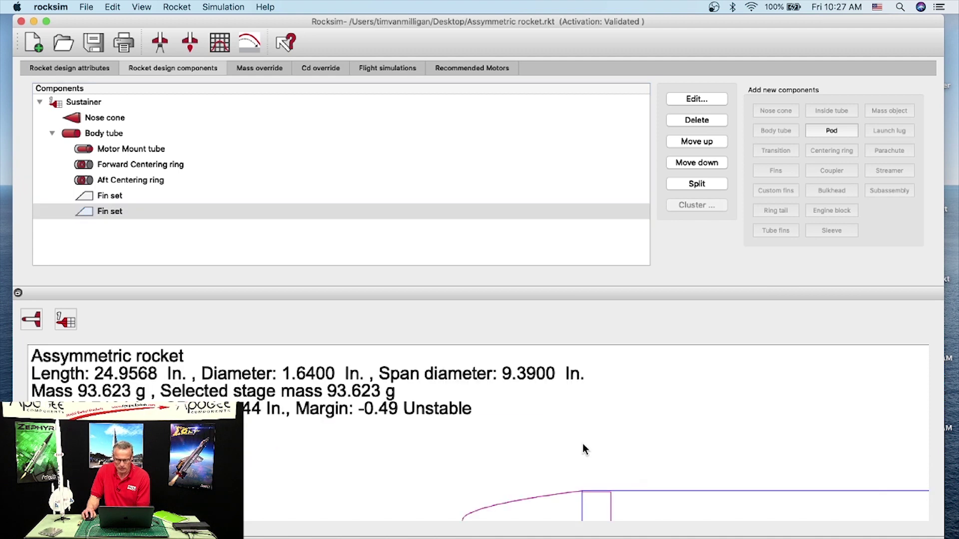
pyautogui.moveTo(581, 445); pyautogui.dragTo(425, 393)
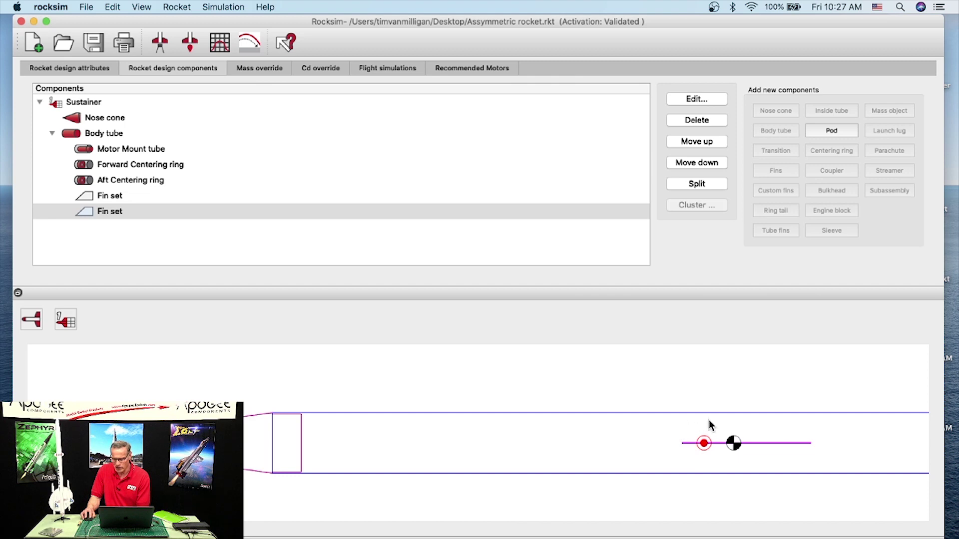
pyautogui.rightClick(738, 425)
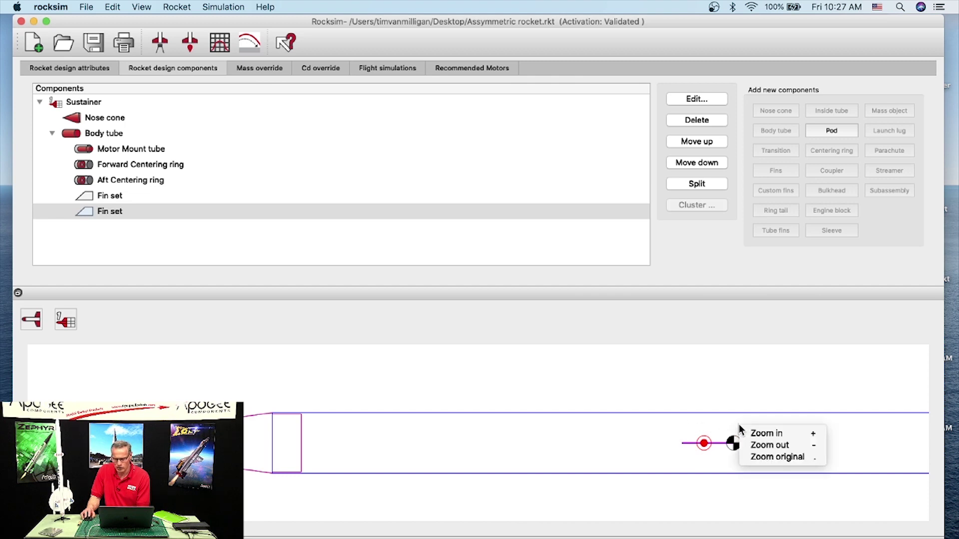
pyautogui.click(758, 456)
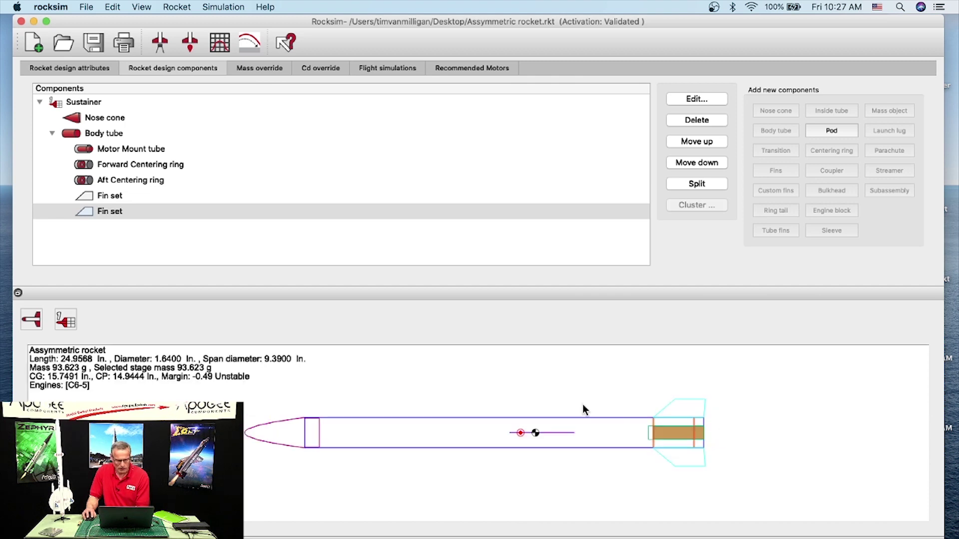
pyautogui.moveTo(118, 22); pyautogui.dragTo(332, 21)
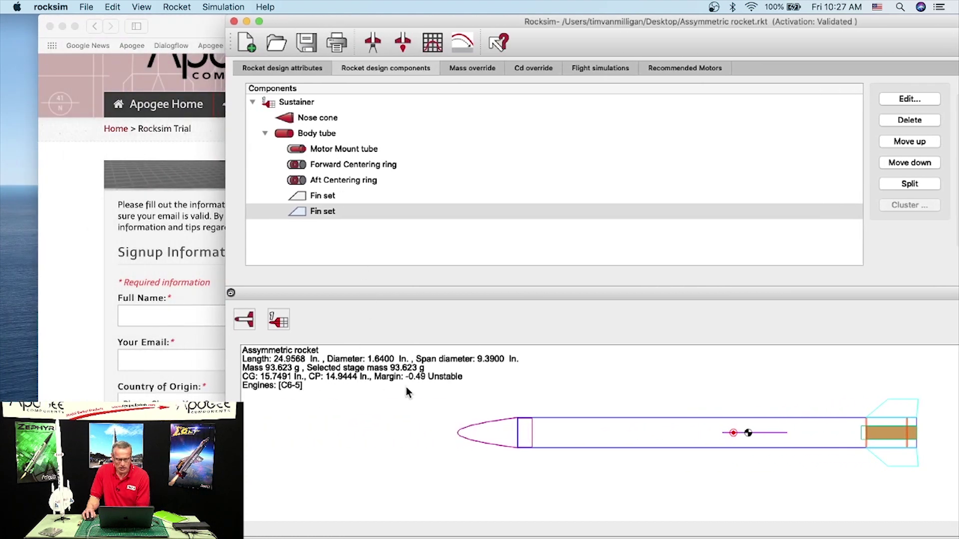
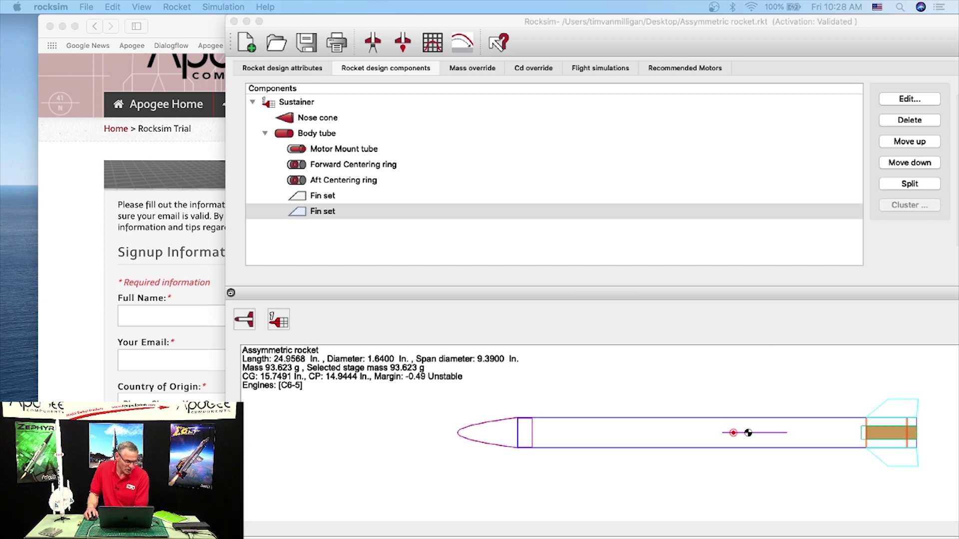
pyautogui.moveTo(500, 20); pyautogui.dragTo(345, 24)
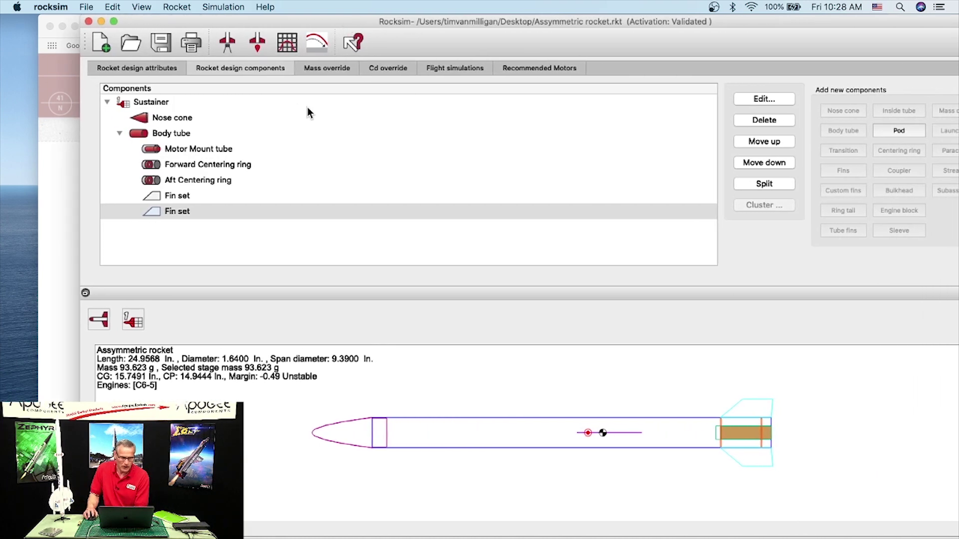
# Open the rocket's parts list and copy the motor mount tube's part number 10086
pyautogui.click(184, 7)
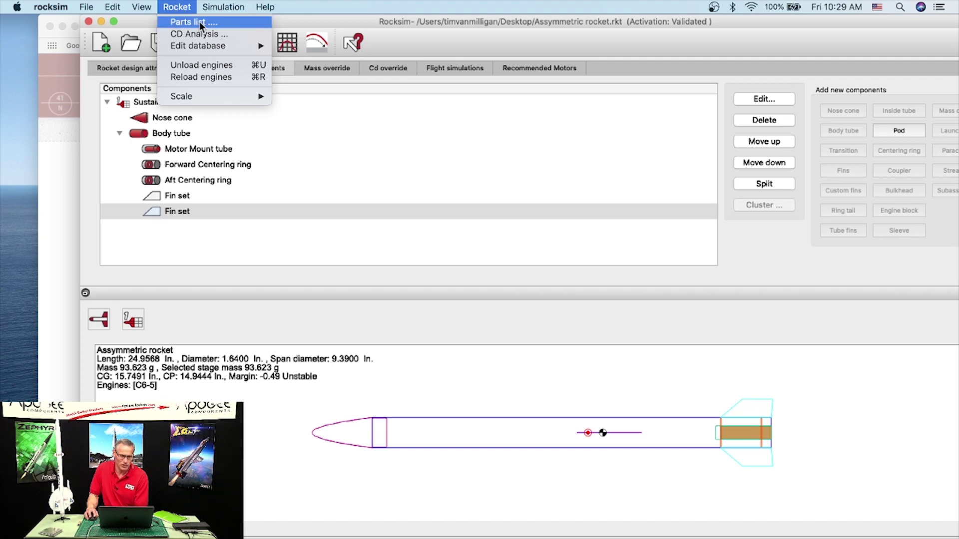
pyautogui.click(199, 22)
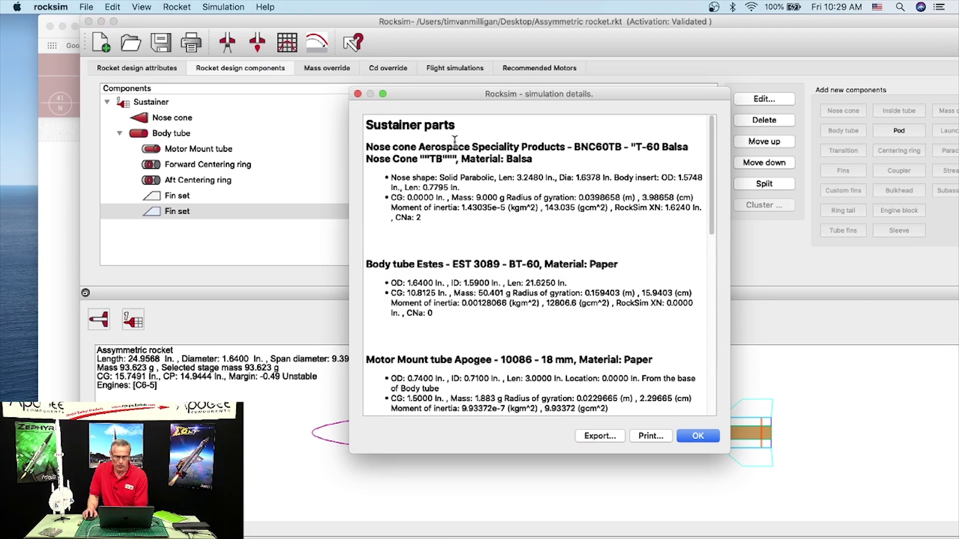
pyautogui.scroll(-10, 527, 220)
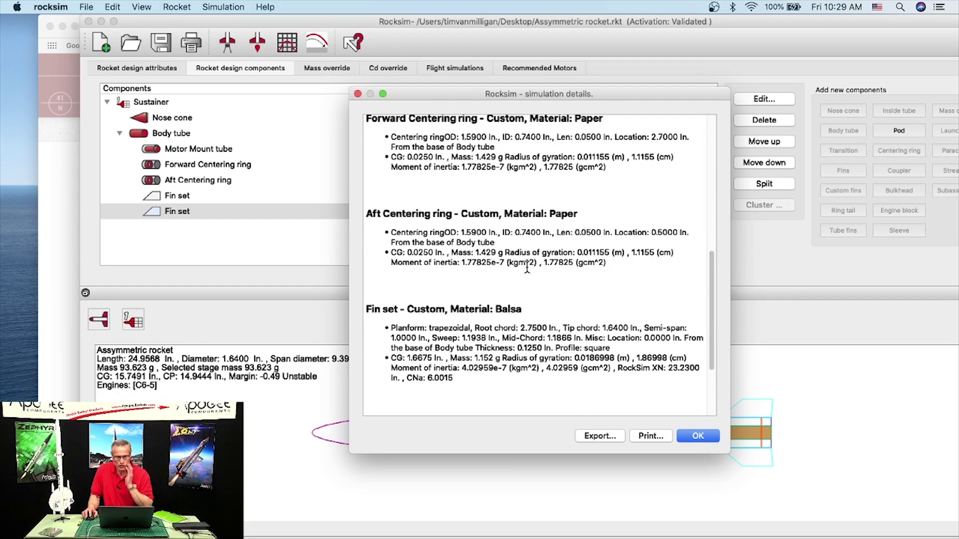
pyautogui.scroll(3, 479, 289)
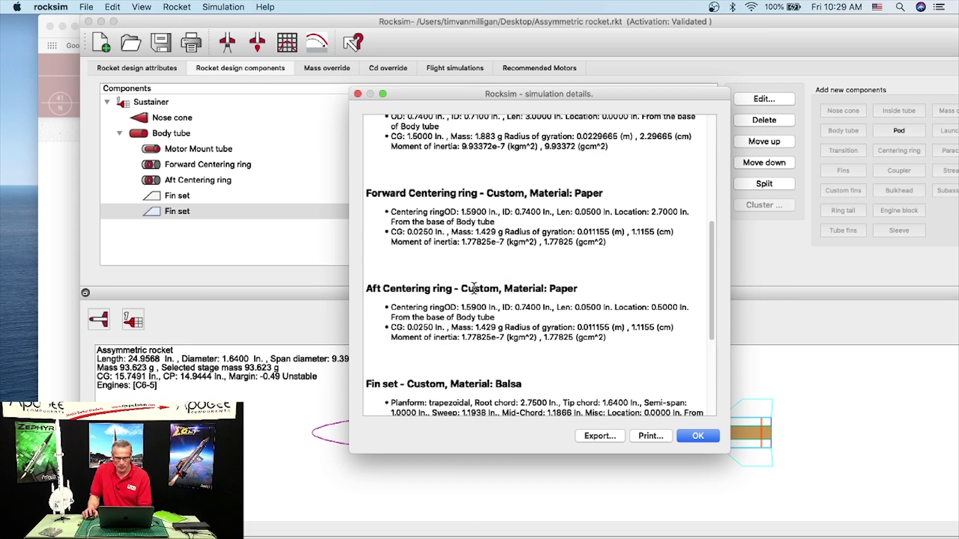
pyautogui.scroll(5, 489, 235)
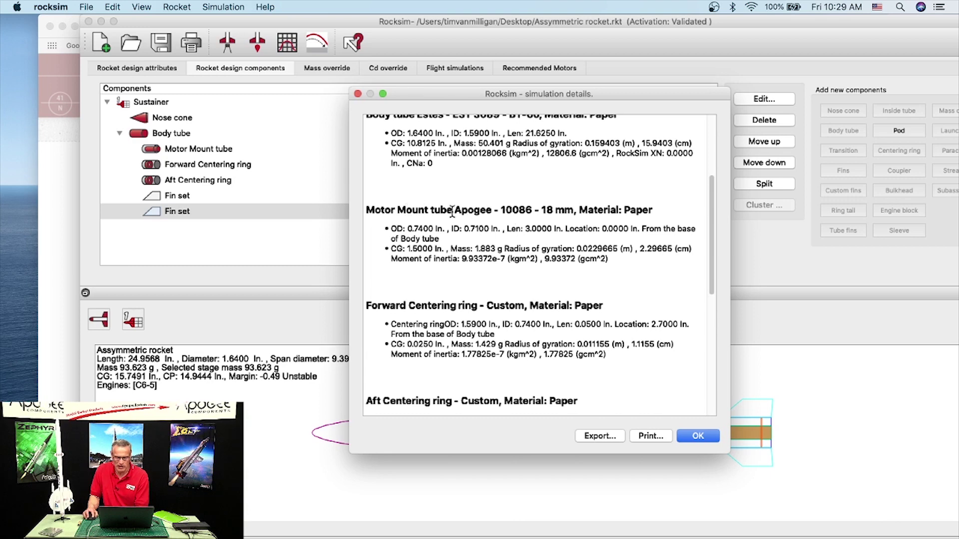
pyautogui.doubleClick(515, 210)
pyautogui.press('super+c')
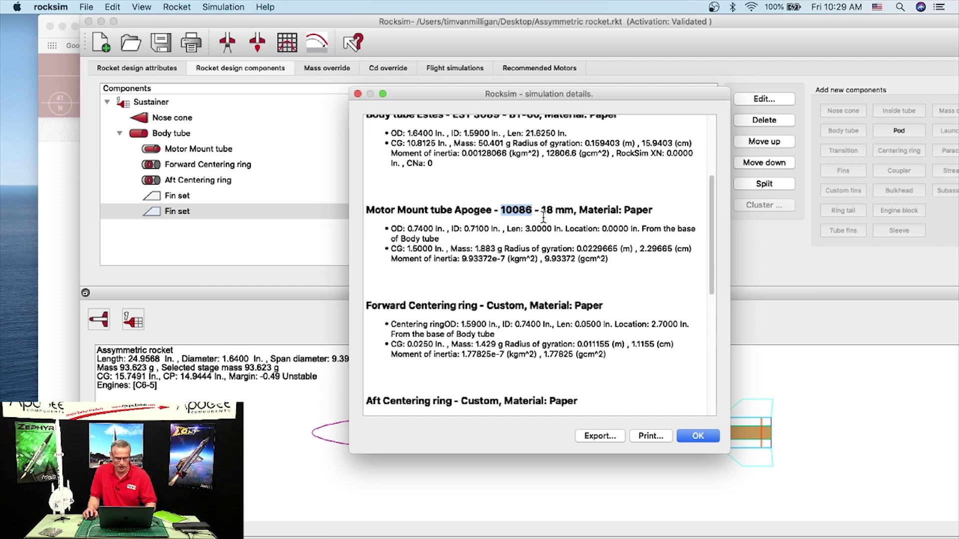
# Switch to the Apogee website in Safari, search for part 10086, and open the 18mm x 18" Body Tube (BT-20) product page
pyautogui.click(65, 169)
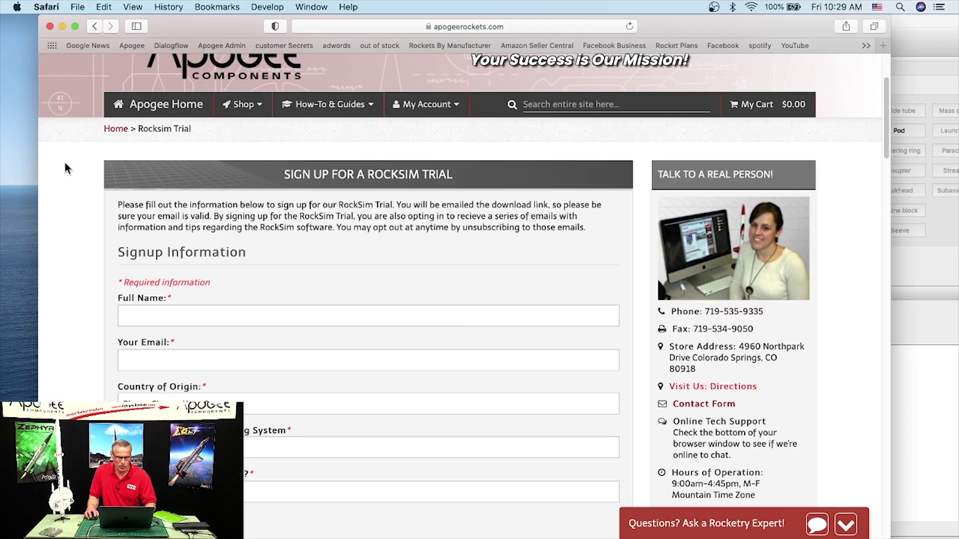
pyautogui.click(603, 103)
pyautogui.press('super+v')
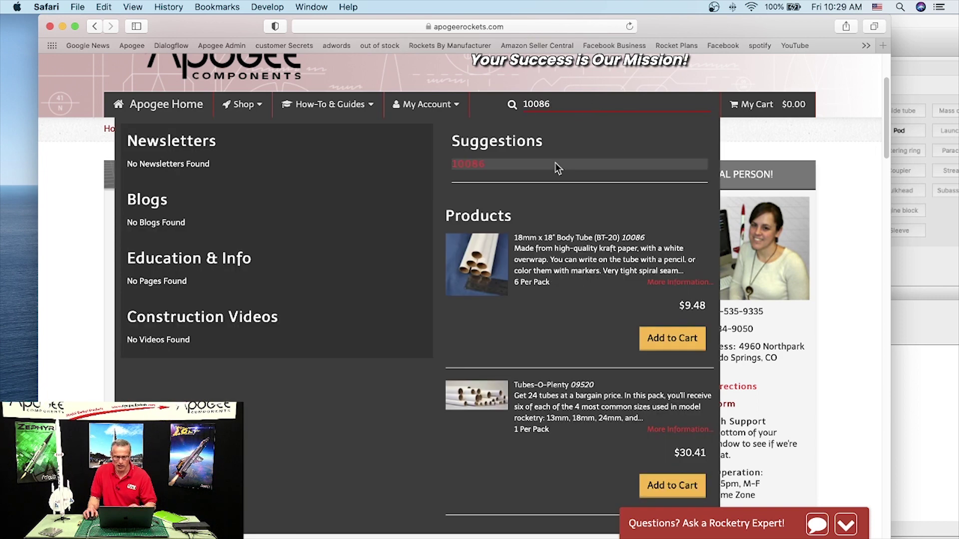
pyautogui.click(481, 251)
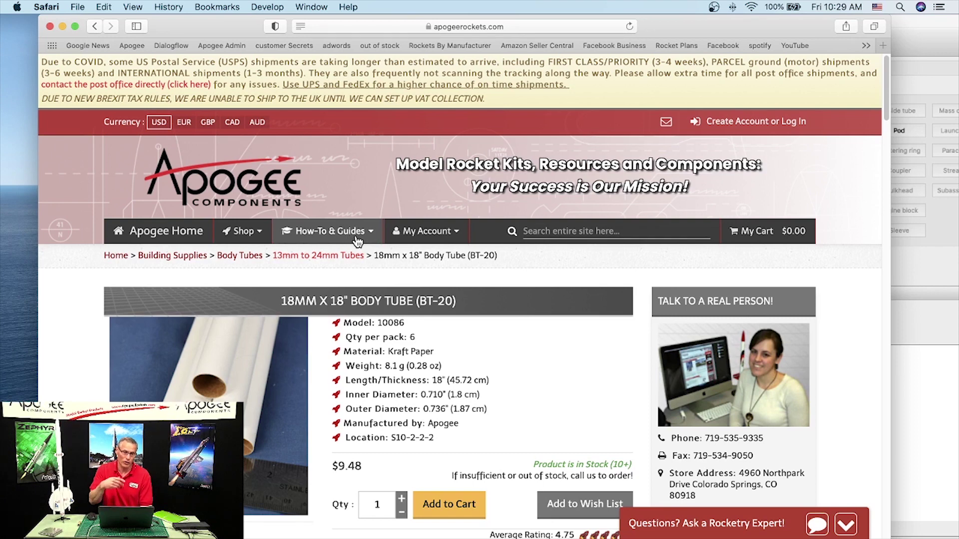
# Open the Rapid Ordering form and enter part number 10086 with a quantity of 1
pyautogui.click(259, 232)
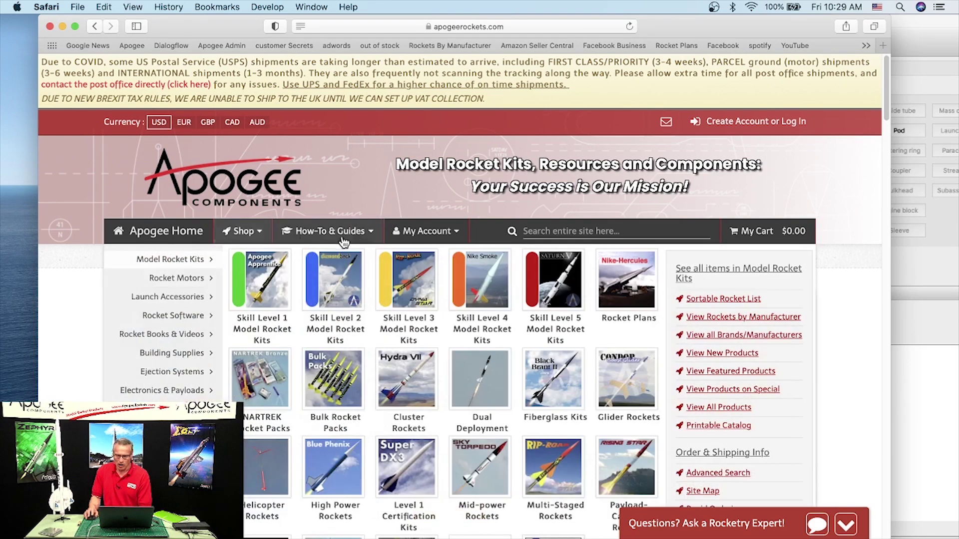
pyautogui.scroll(-3, 707, 300)
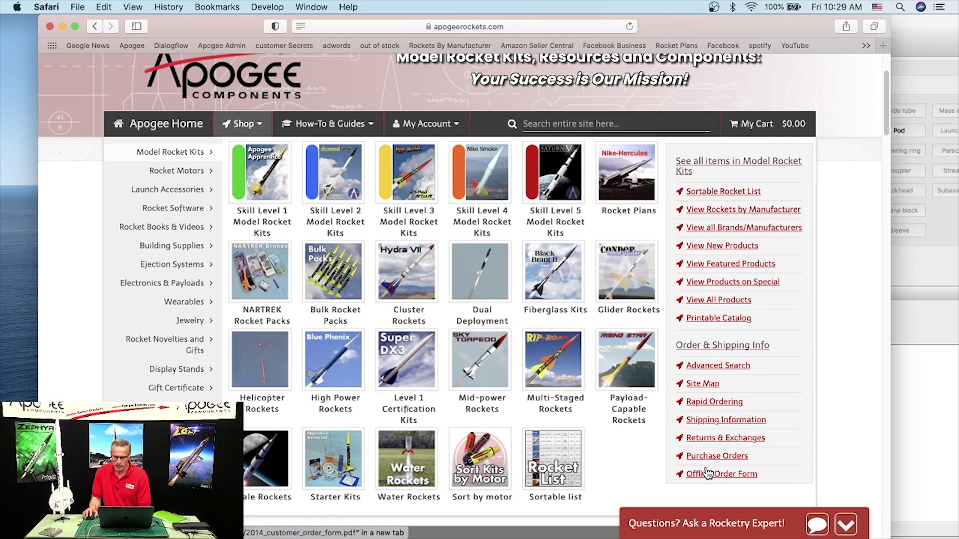
pyautogui.click(708, 404)
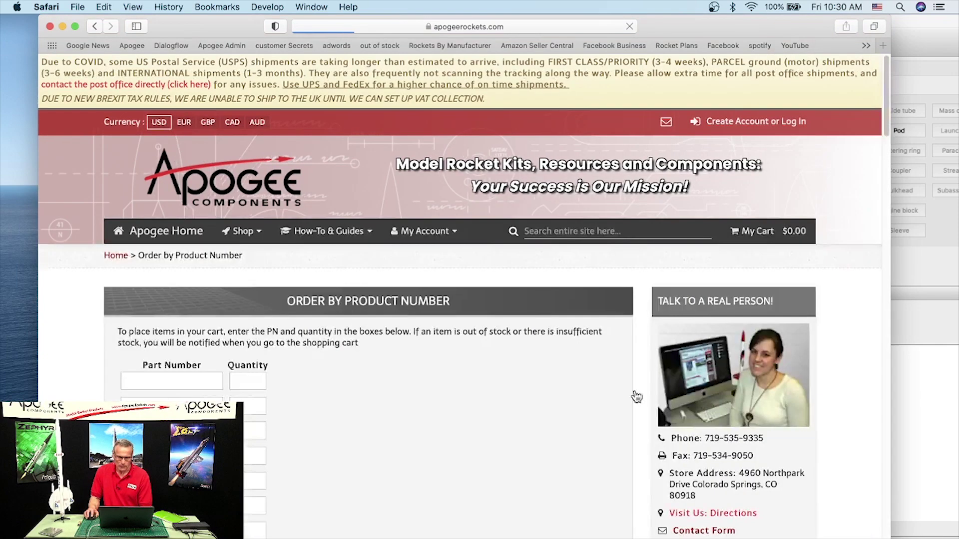
pyautogui.scroll(-3, 511, 392)
pyautogui.click(160, 270)
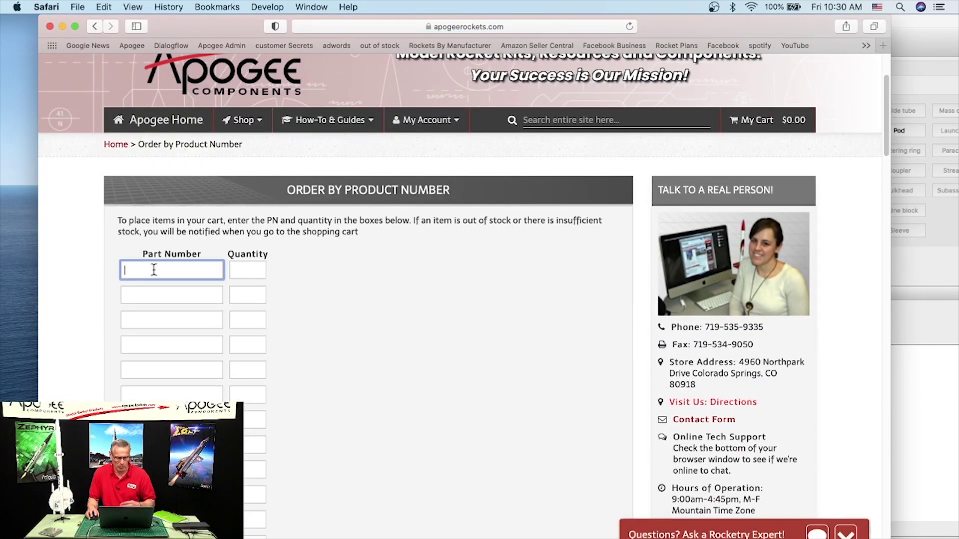
pyautogui.write('10086')
pyautogui.click(253, 270)
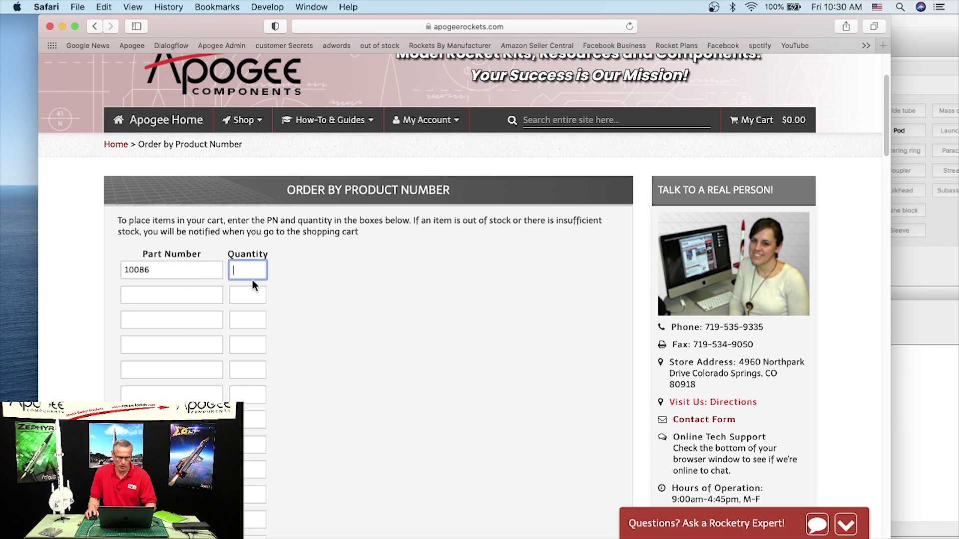
pyautogui.write('1')
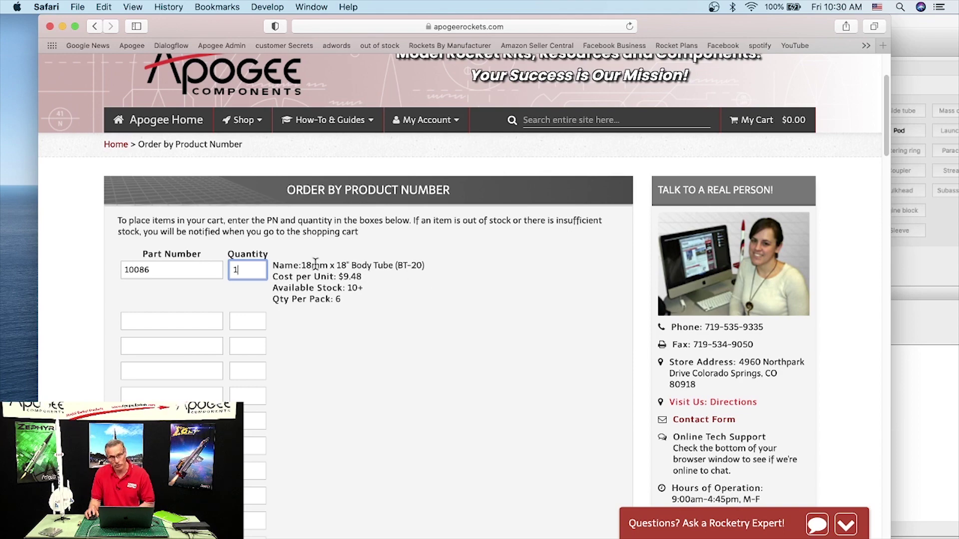
pyautogui.scroll(-15, 439, 333)
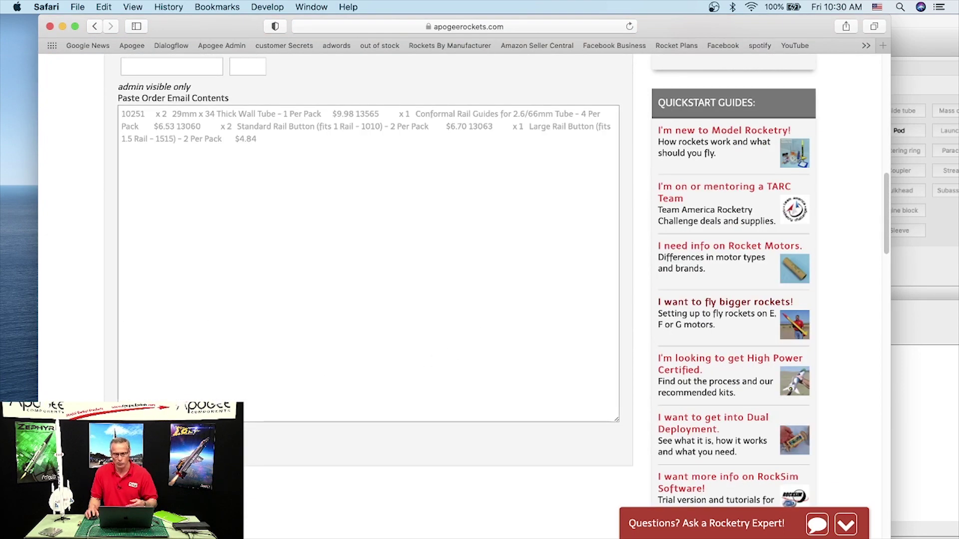
# Switch back to RockSim, close the parts list, and check the flight events in the simulation properties
pyautogui.click(916, 49)
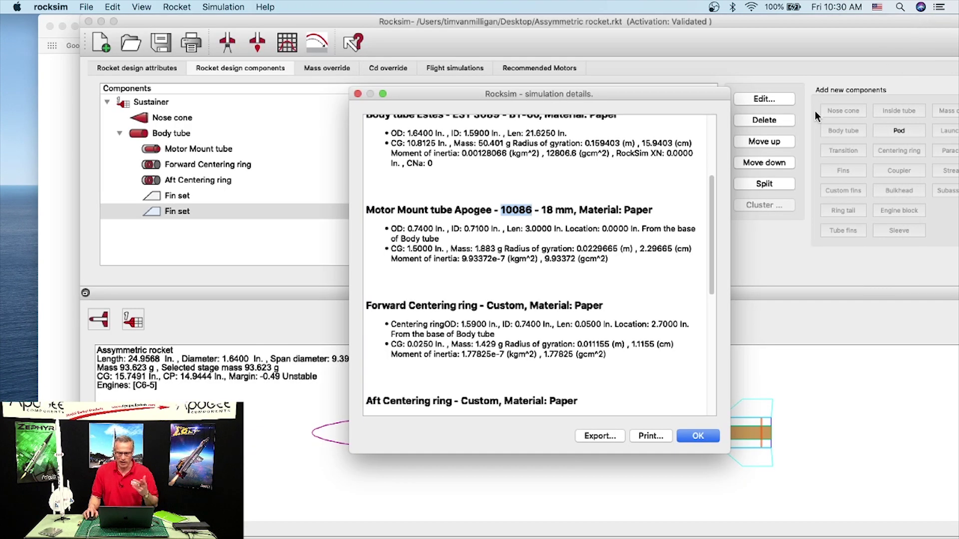
pyautogui.click(693, 437)
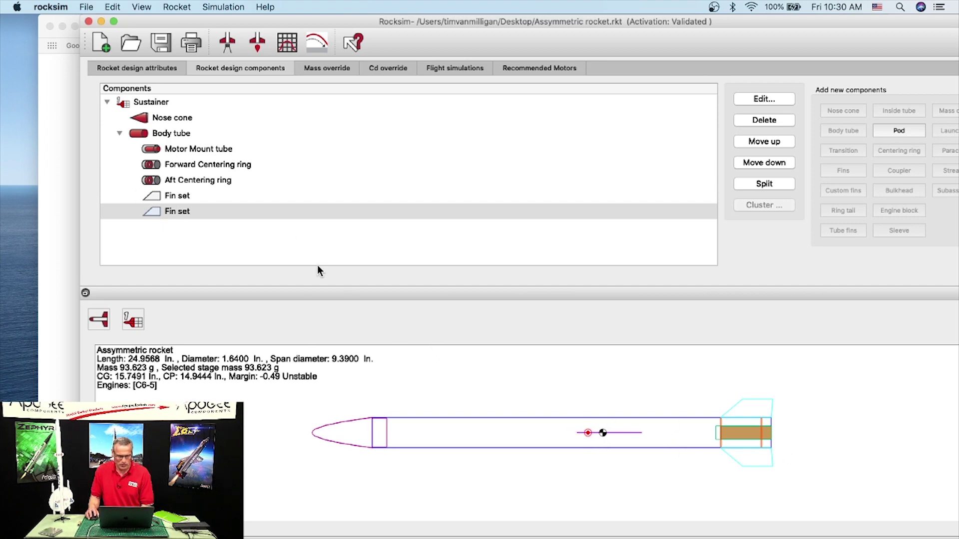
pyautogui.click(228, 44)
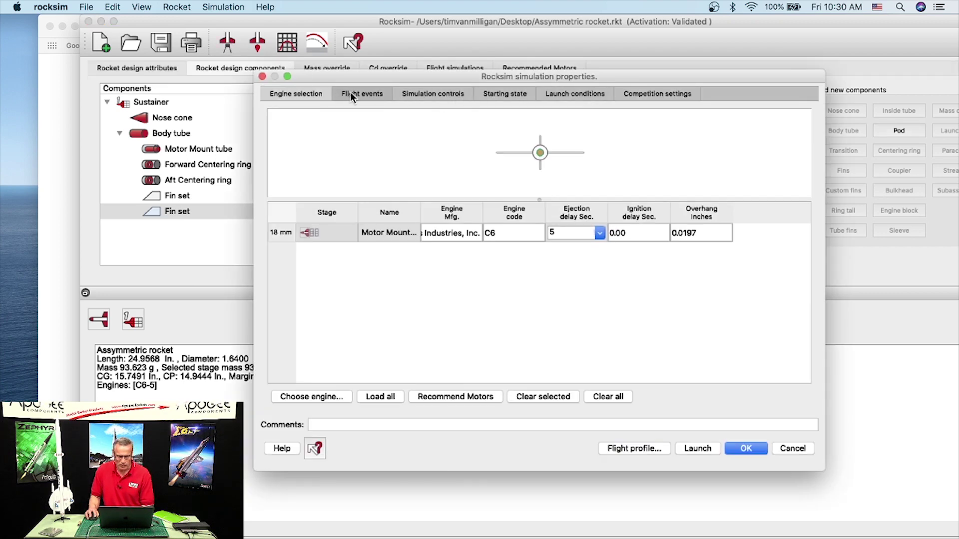
pyautogui.click(351, 100)
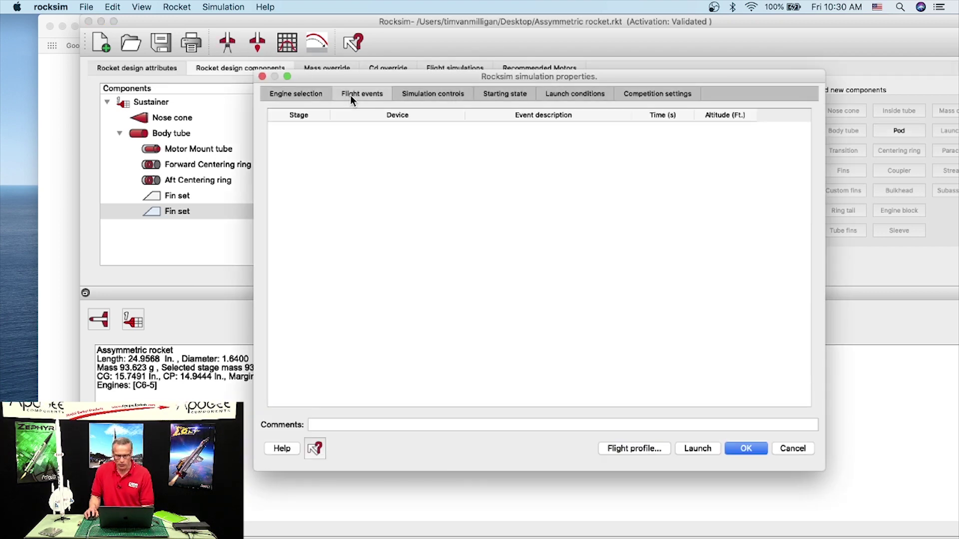
pyautogui.click(792, 448)
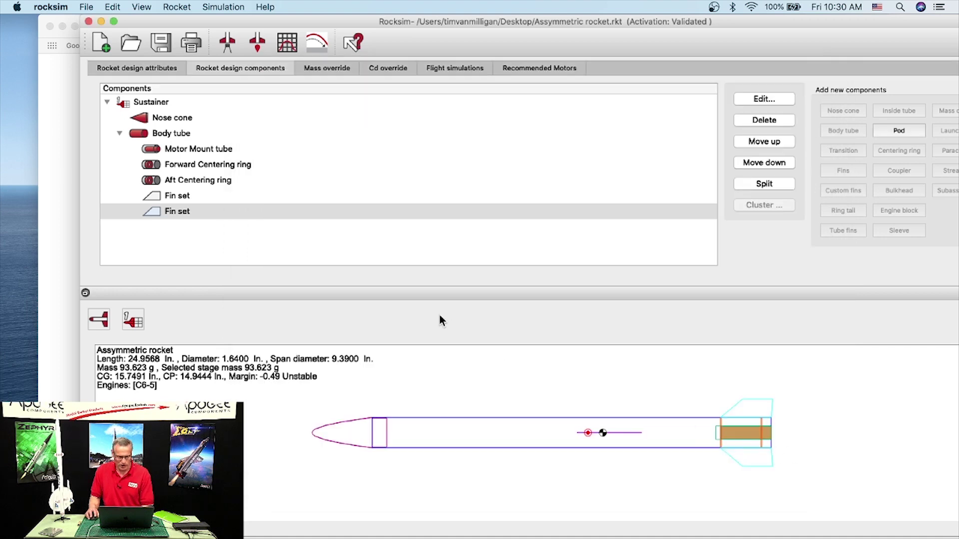
# Add a parachute to the body tube using the Apogee 29113 18" plastic parachute from the database
pyautogui.click(144, 136)
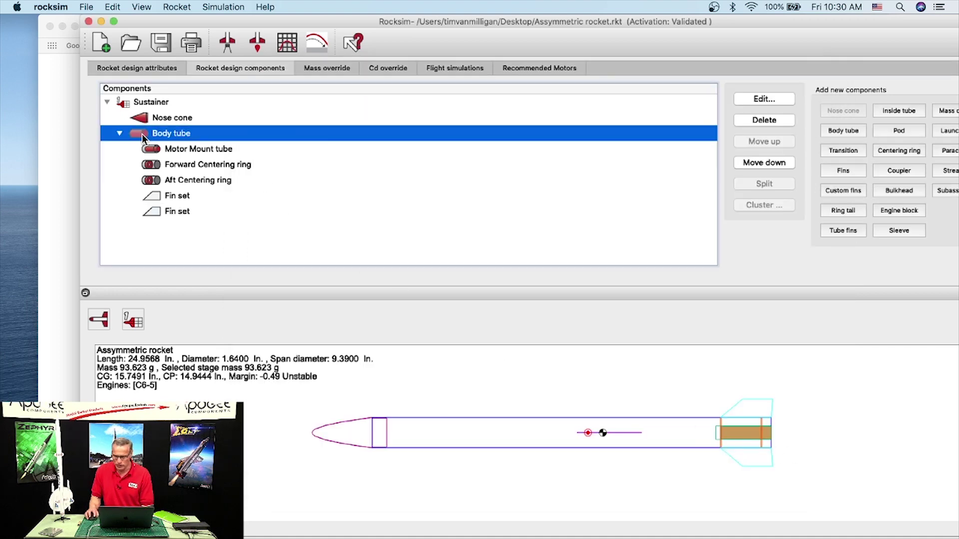
pyautogui.moveTo(681, 23); pyautogui.dragTo(628, 15)
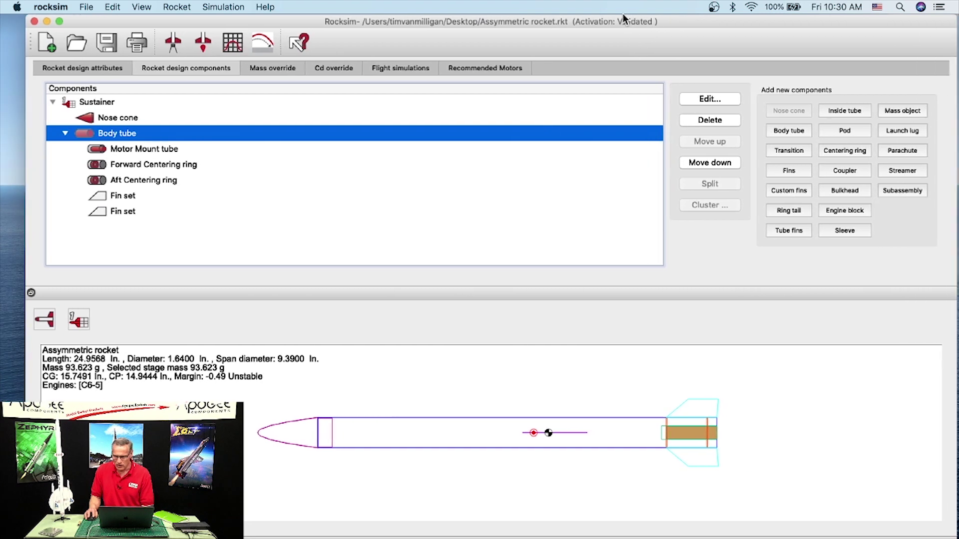
pyautogui.click(907, 151)
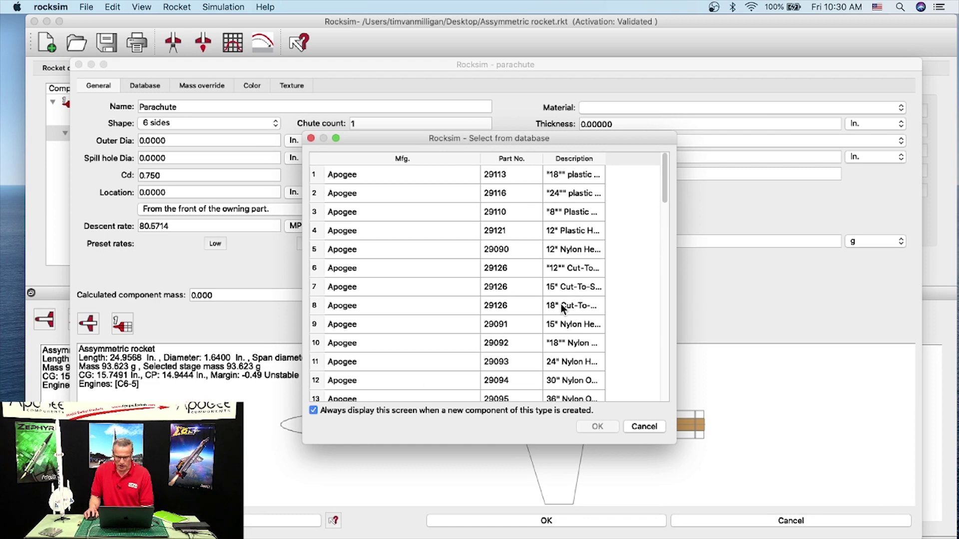
pyautogui.click(556, 176)
pyautogui.click(598, 426)
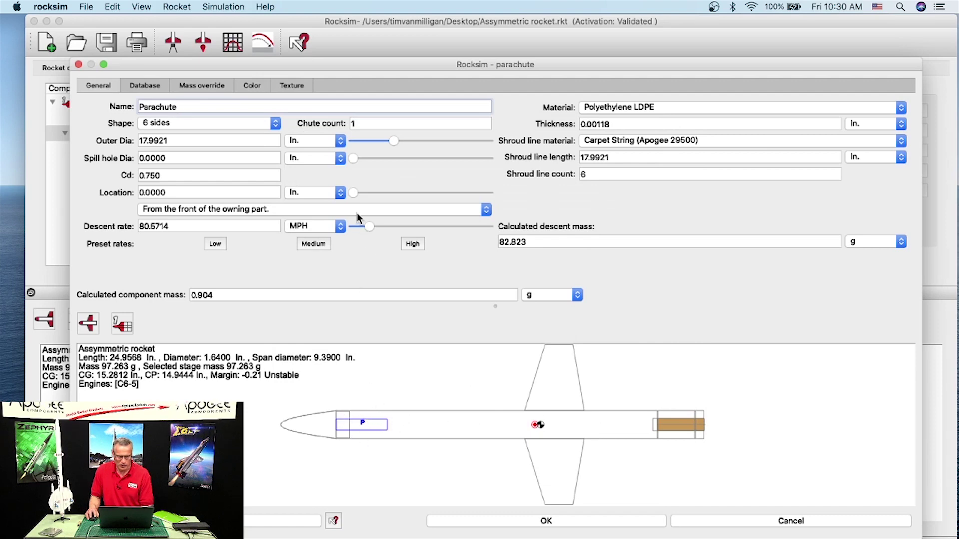
# Set the parachute's outer diameter to 24 in. and its location to 6.25 in. from the front of the body tube
pyautogui.moveTo(352, 193); pyautogui.dragTo(387, 193)
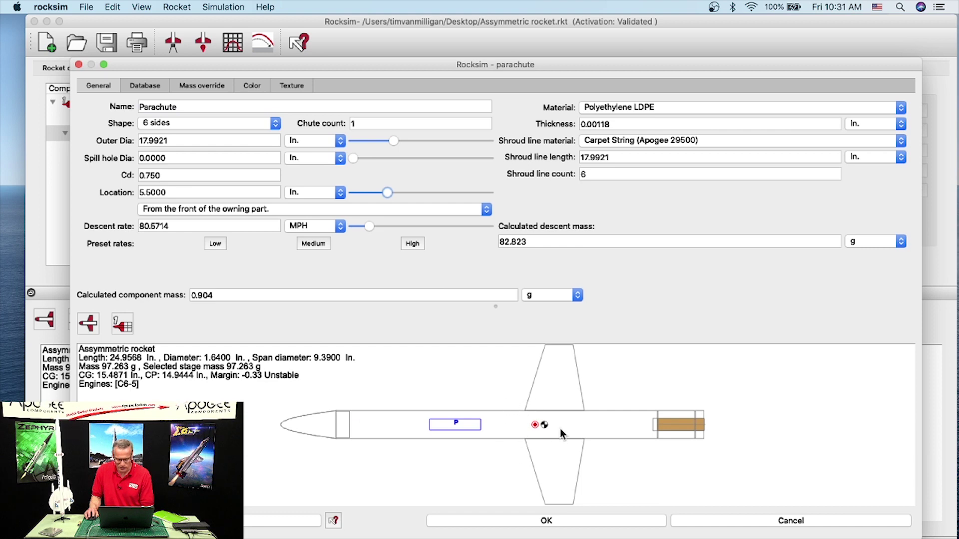
pyautogui.moveTo(394, 141)
pyautogui.mouseDown()
pyautogui.moveTo(419, 144)
pyautogui.moveTo(399, 143)
pyautogui.mouseUp()
pyautogui.click(164, 144)
pyautogui.moveTo(194, 143); pyautogui.dragTo(125, 131)
pyautogui.write('24')
pyautogui.press('Return')
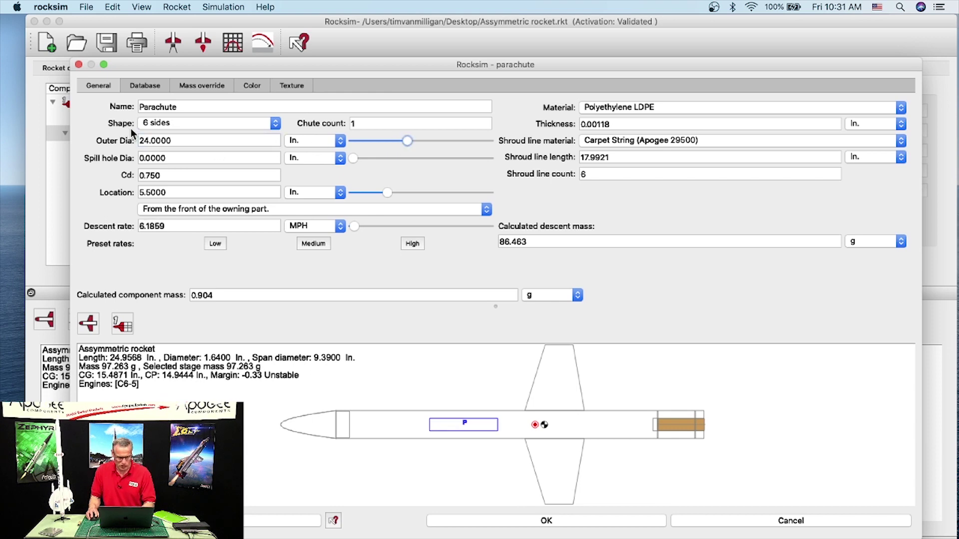
pyautogui.moveTo(385, 191); pyautogui.dragTo(394, 190)
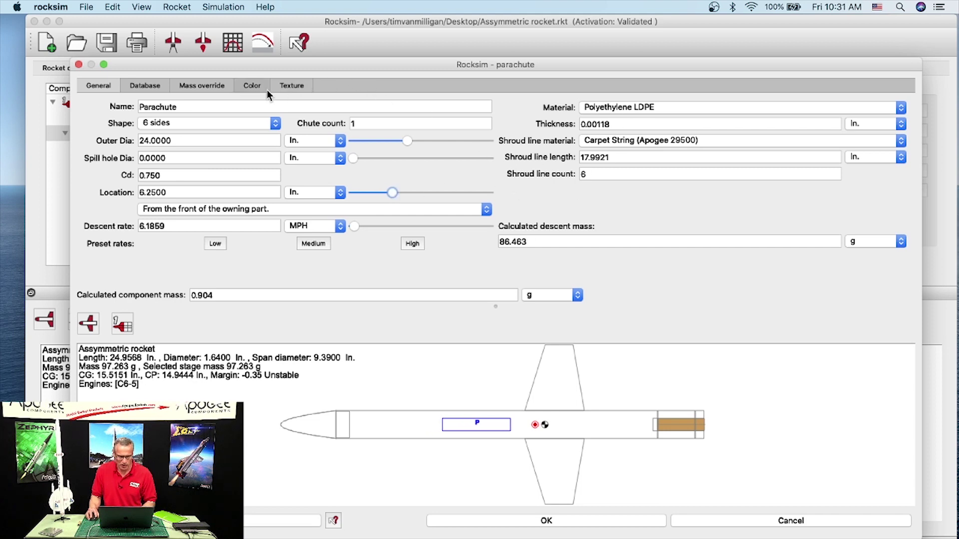
# Change the parachute's 2D color to purple and accept the parachute
pyautogui.click(253, 85)
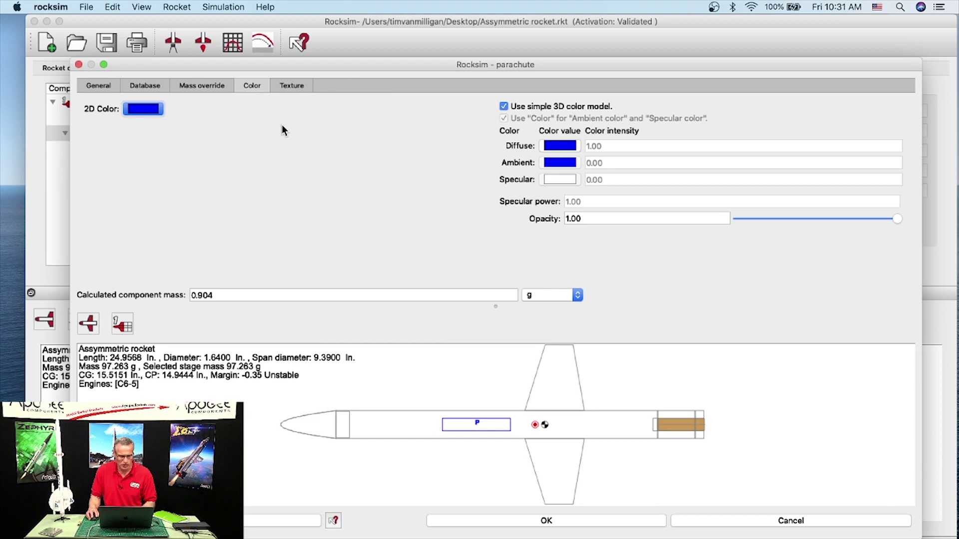
pyautogui.click(130, 110)
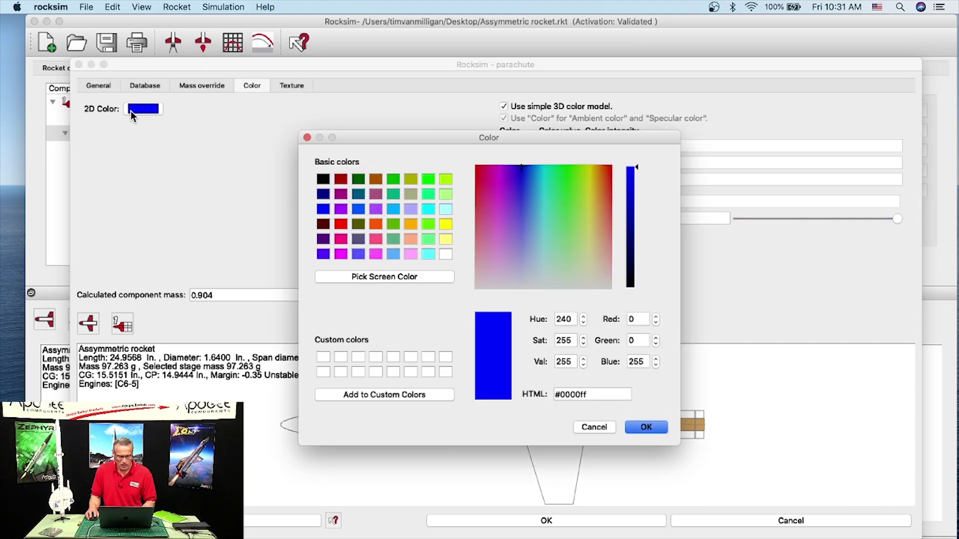
pyautogui.click(379, 209)
pyautogui.click(645, 427)
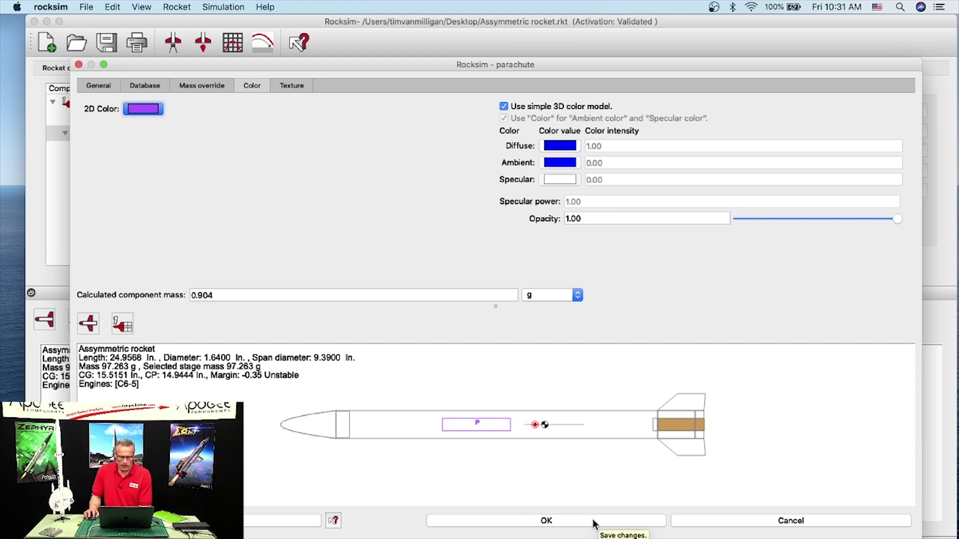
pyautogui.click(594, 522)
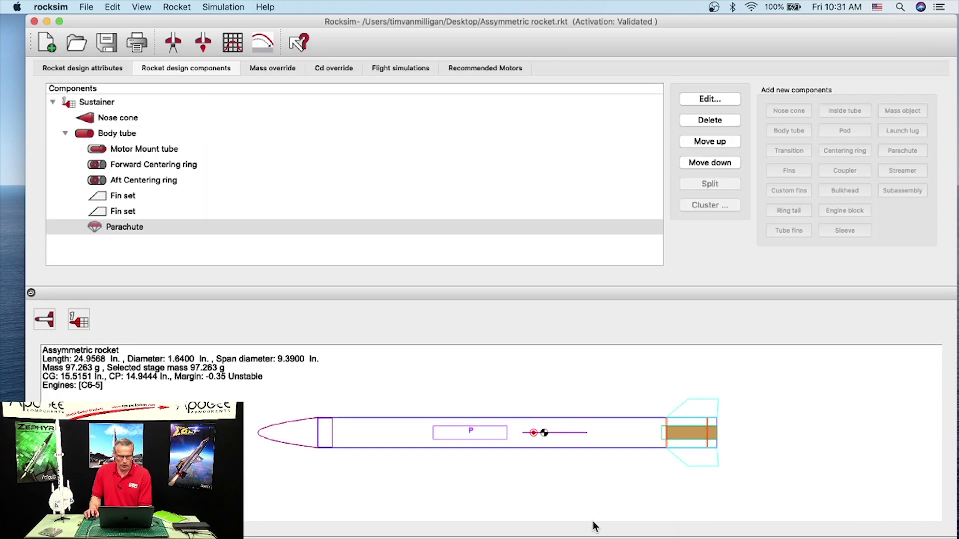
# Review the flight events, simulation controls, starting state and launch conditions in the simulation properties
pyautogui.click(174, 42)
pyautogui.click(309, 94)
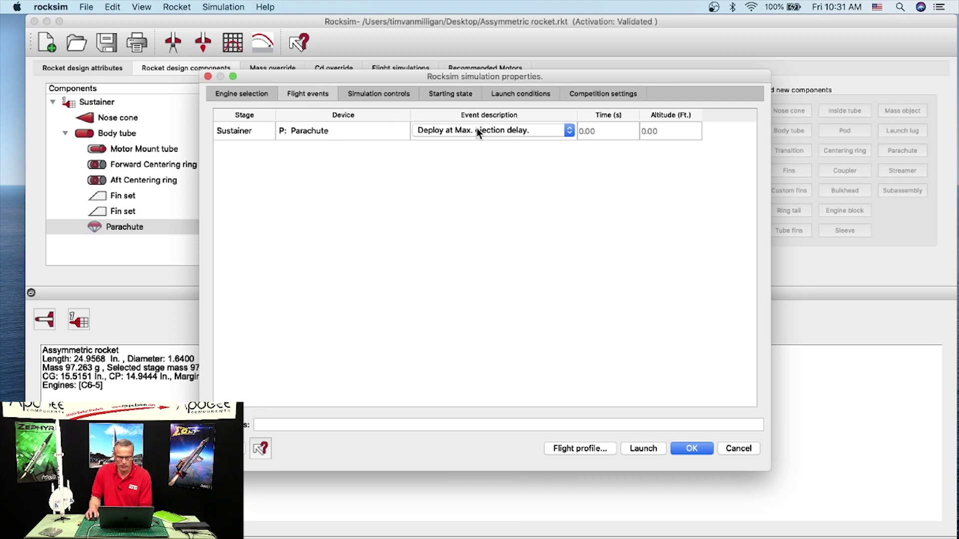
pyautogui.click(375, 95)
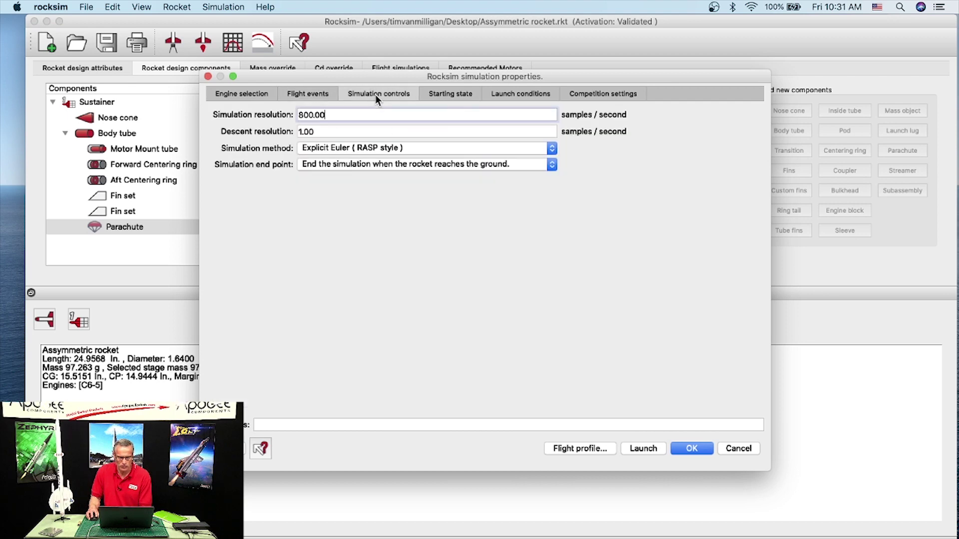
pyautogui.click(463, 92)
pyautogui.click(325, 116)
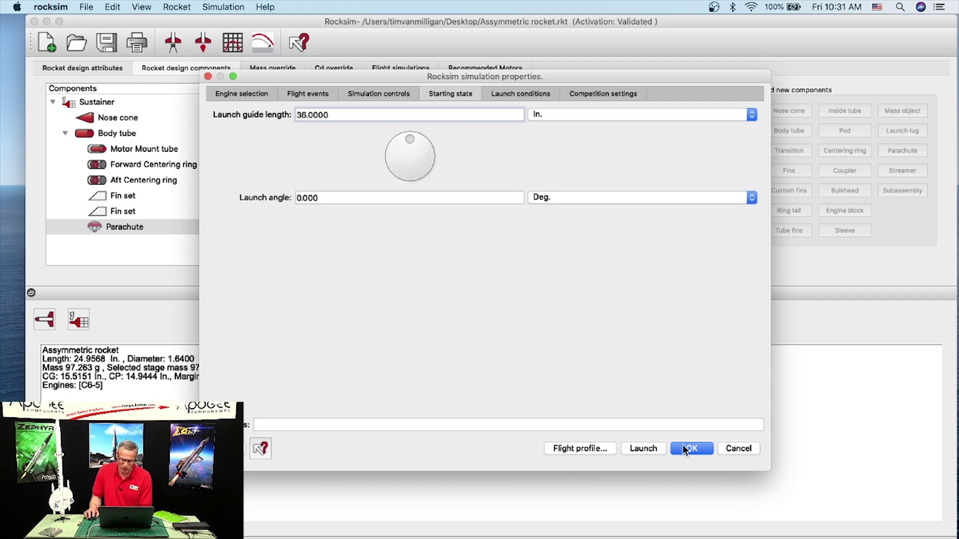
pyautogui.moveTo(609, 78); pyautogui.dragTo(573, 66)
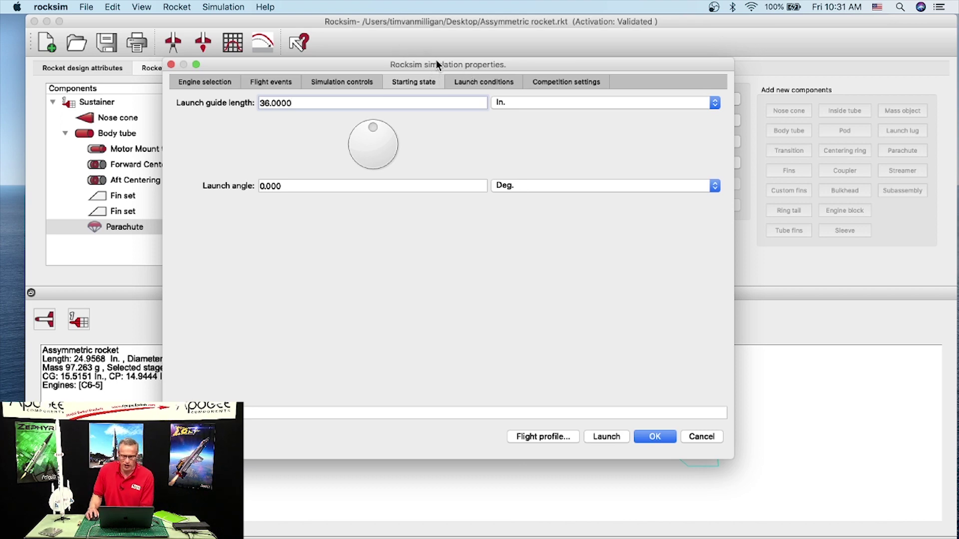
pyautogui.click(478, 76)
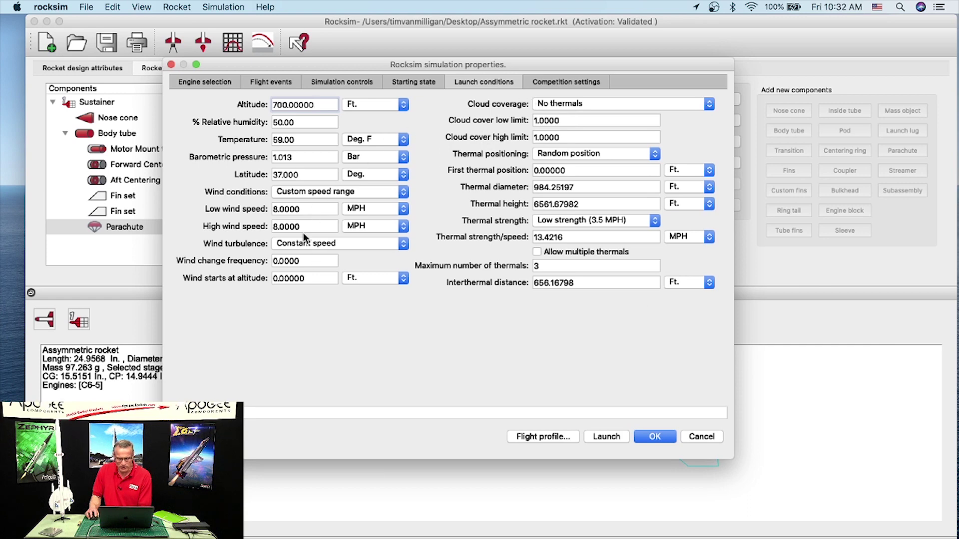
# Run the C6-5 simulation into its 2D flight profile, uncover the launch point, and play the flight animation
pyautogui.click(551, 435)
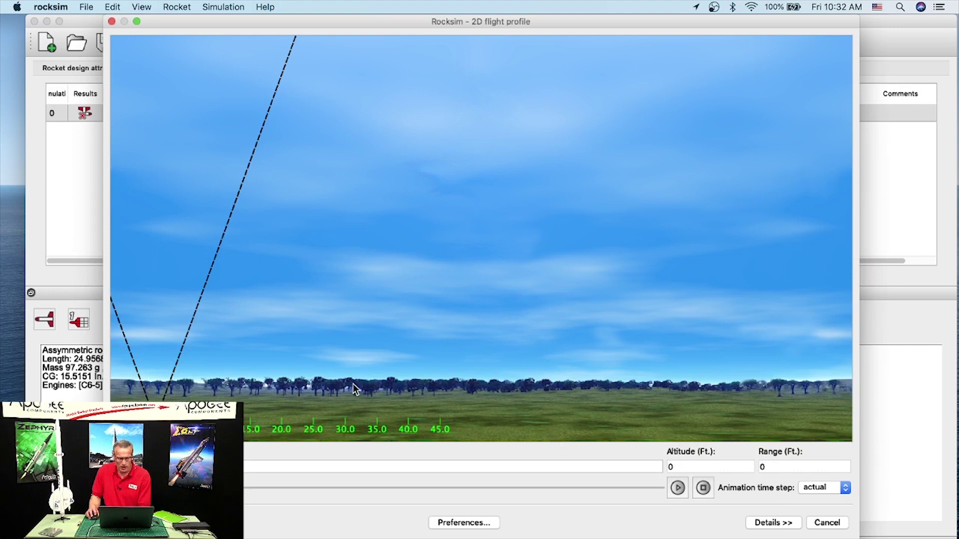
pyautogui.moveTo(164, 18); pyautogui.dragTo(263, 19)
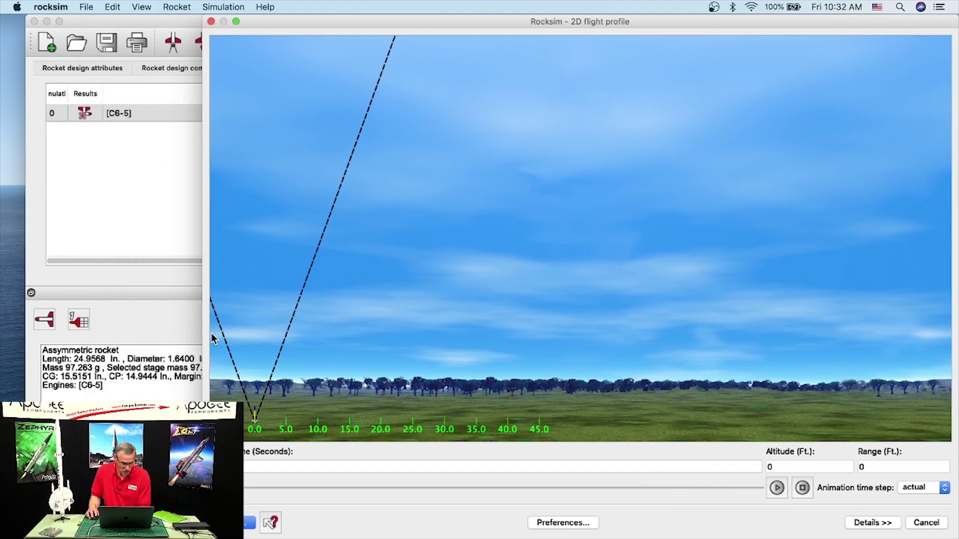
pyautogui.moveTo(201, 309); pyautogui.dragTo(238, 309)
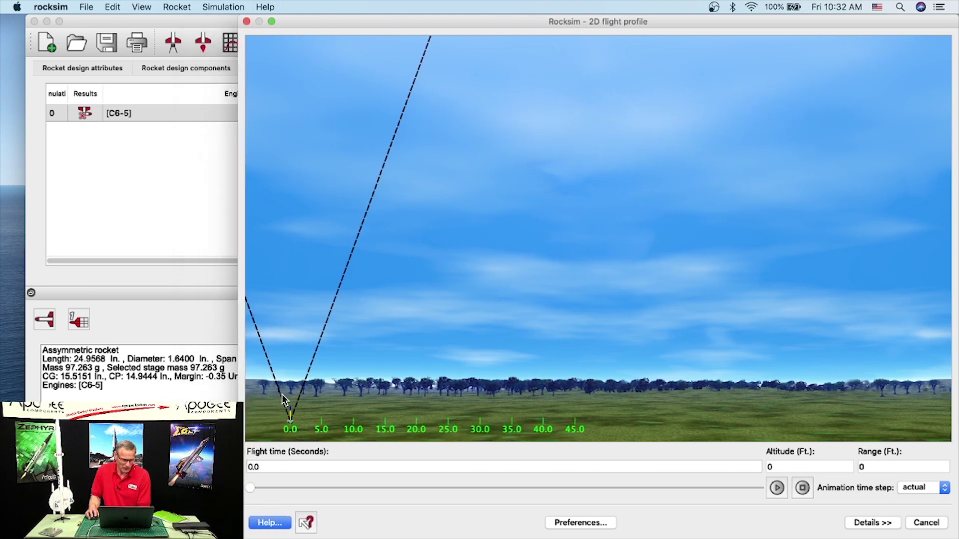
pyautogui.click(777, 488)
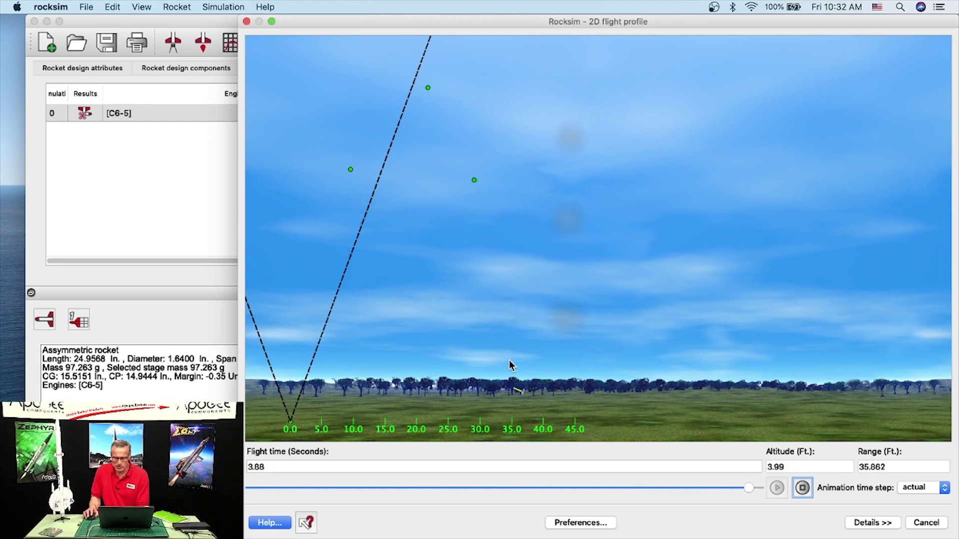
pyautogui.click(803, 488)
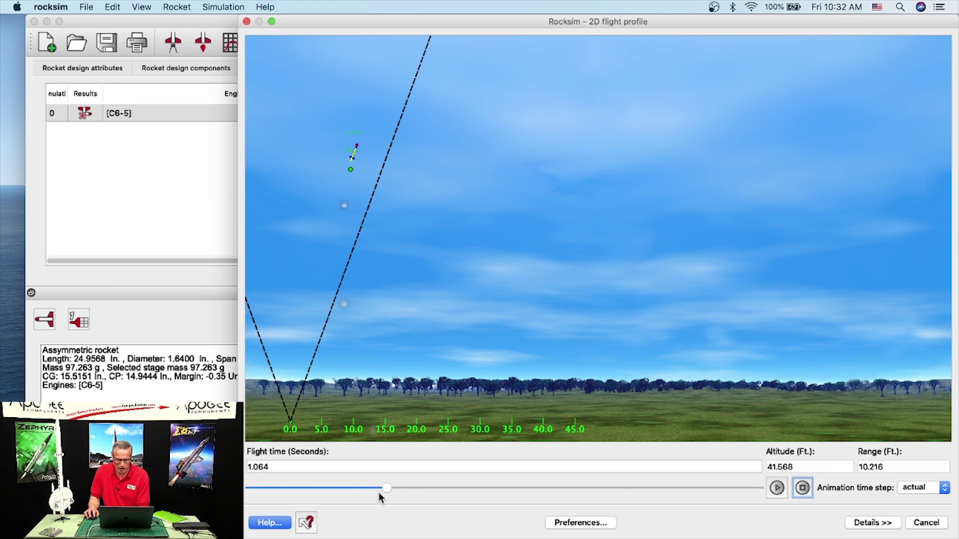
# Scrub the flight animation through the rocket's tumbling path down to the ground, and close the 2D flight profile
pyautogui.moveTo(386, 487); pyautogui.dragTo(503, 485)
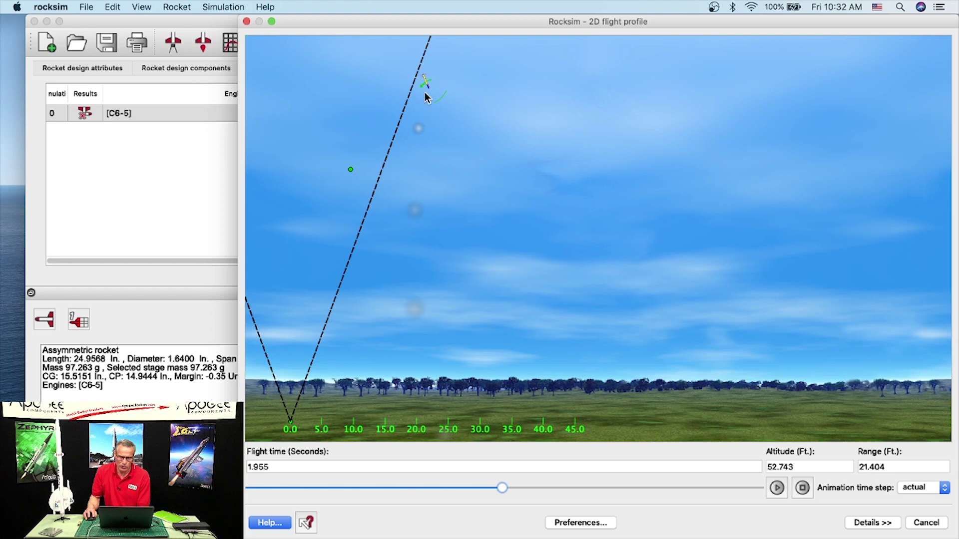
pyautogui.moveTo(507, 488); pyautogui.dragTo(536, 477)
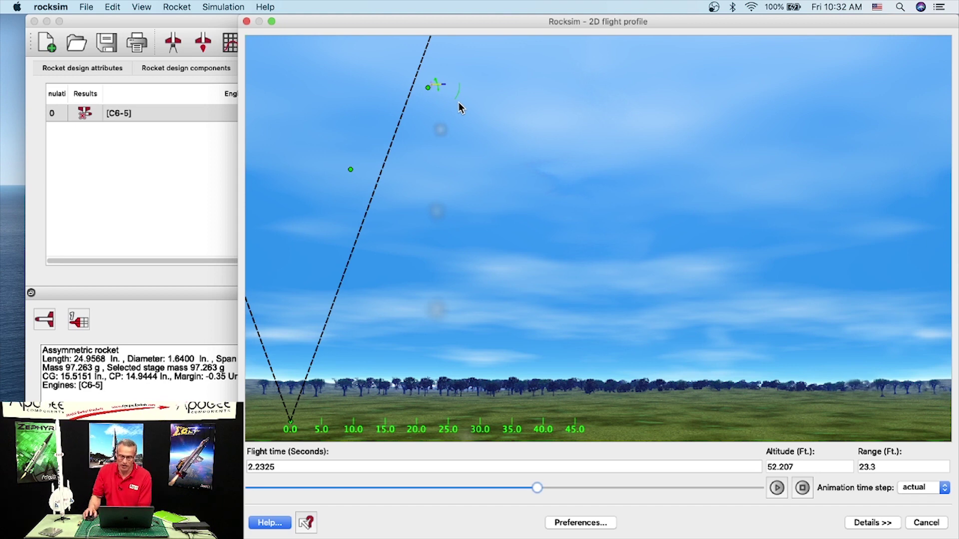
pyautogui.moveTo(540, 487); pyautogui.dragTo(805, 476)
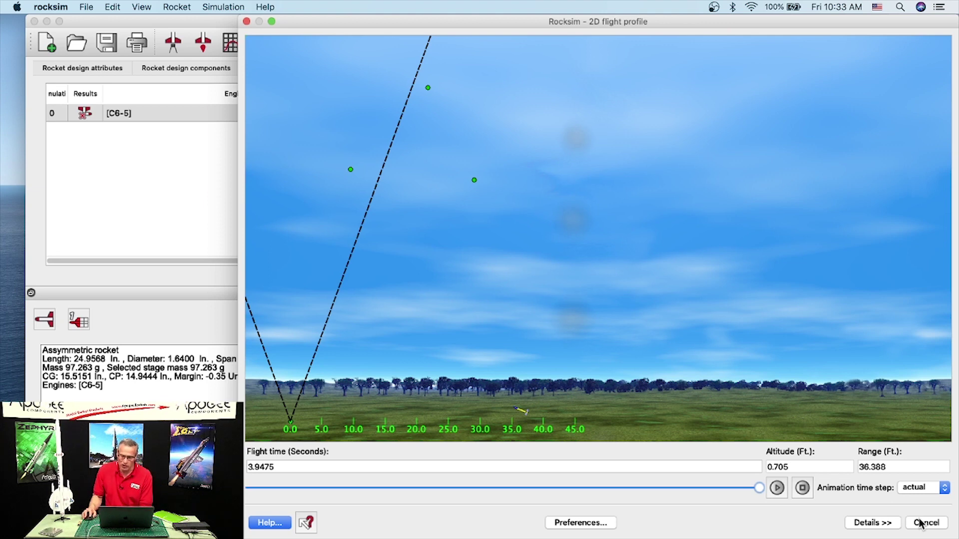
pyautogui.click(921, 522)
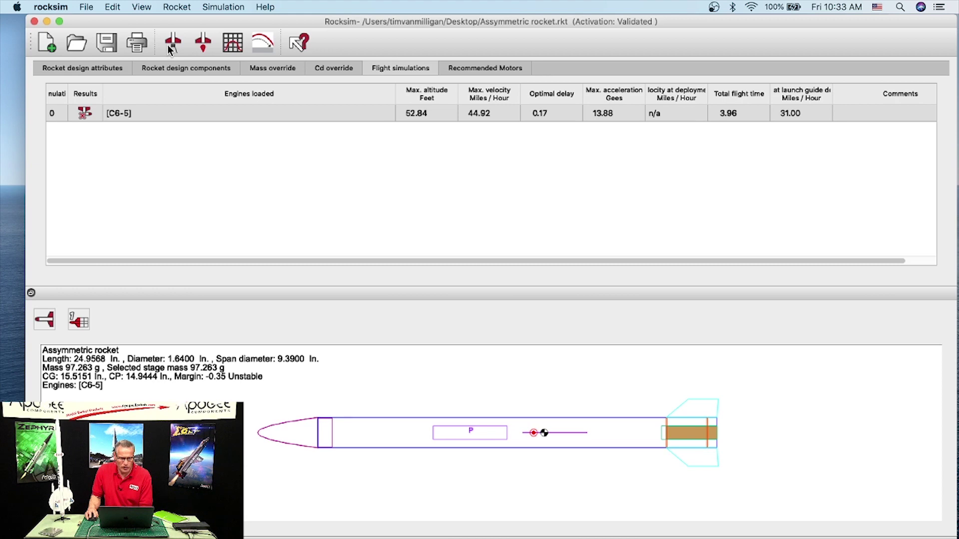
# Move the parachute forward to 0.25 in. from the front of the body tube and accept the change
pyautogui.click(173, 69)
pyautogui.doubleClick(122, 229)
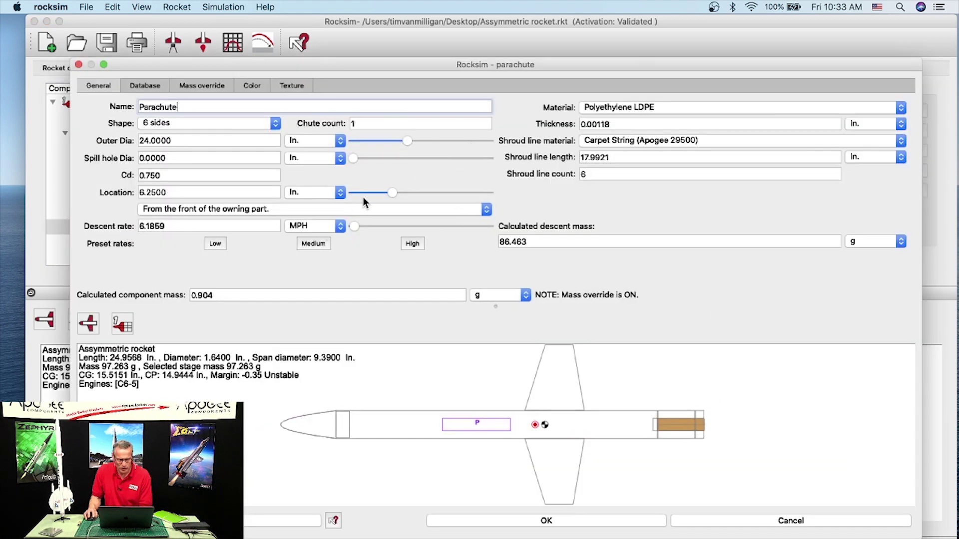
pyautogui.moveTo(390, 193); pyautogui.dragTo(356, 194)
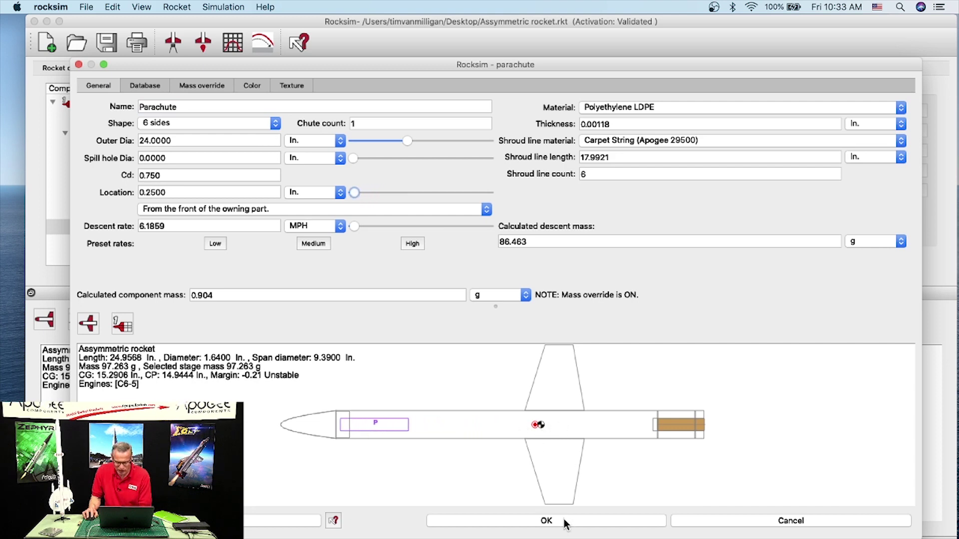
pyautogui.click(511, 524)
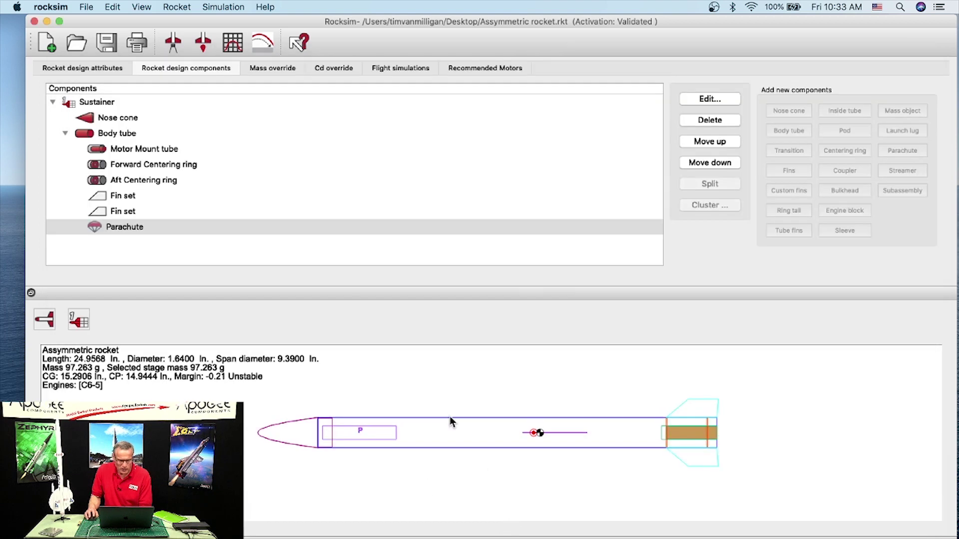
# Launch a flight simulation of the asymmetric rocket with the C6-5 engine and play its 2D flight profile animation twice
pyautogui.click(172, 44)
pyautogui.click(597, 447)
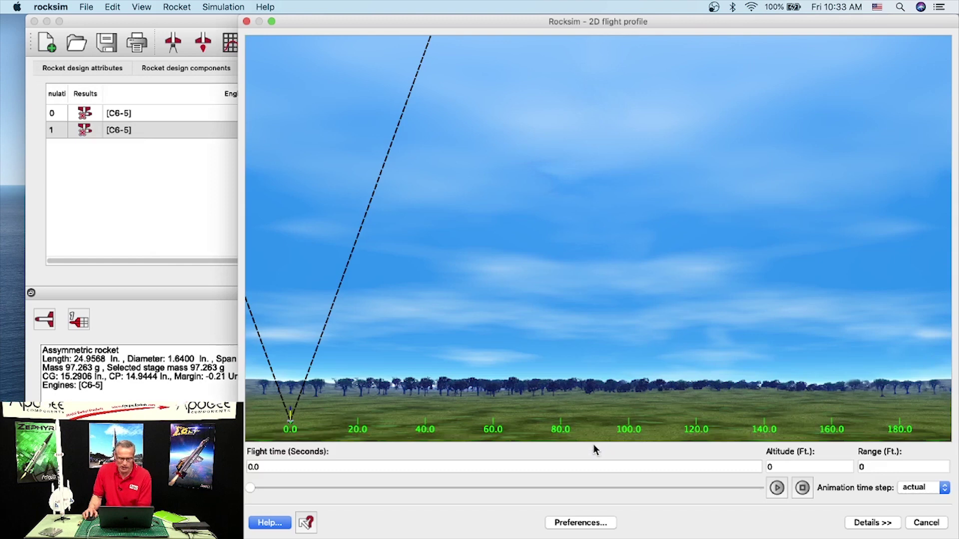
pyautogui.click(775, 488)
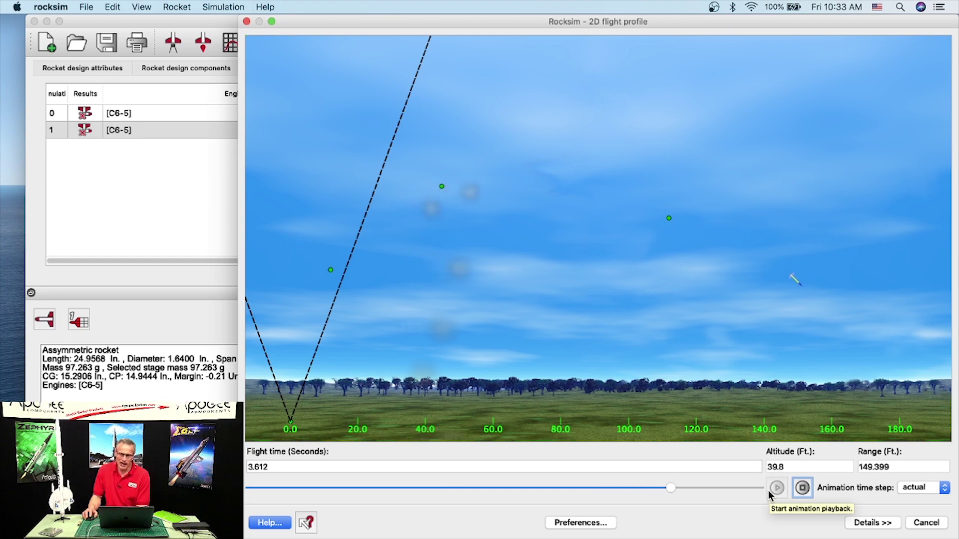
pyautogui.click(768, 488)
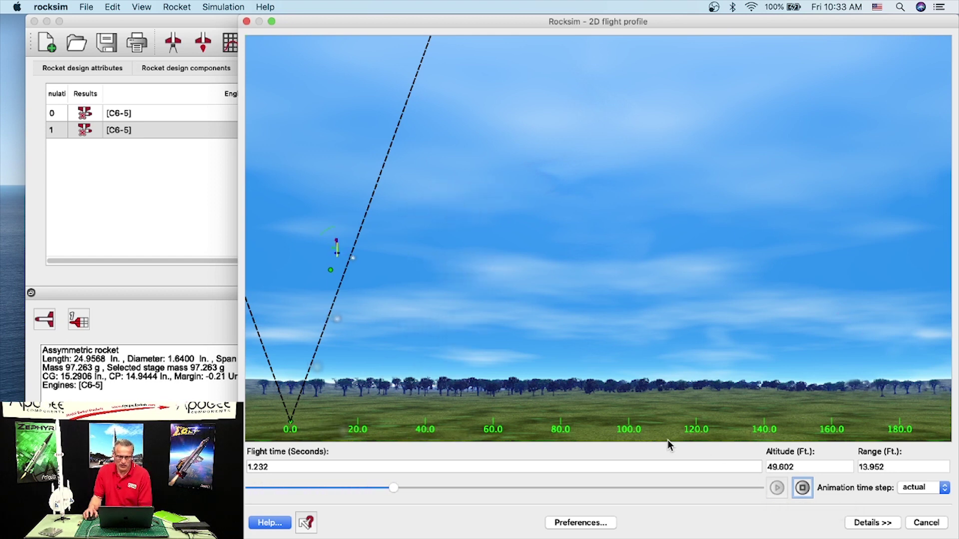
# Stop the playback, scrub the flight timeline to about 1.17 s and about 4.35 s, and close the flight profile
pyautogui.click(801, 491)
pyautogui.moveTo(670, 486); pyautogui.dragTo(384, 532)
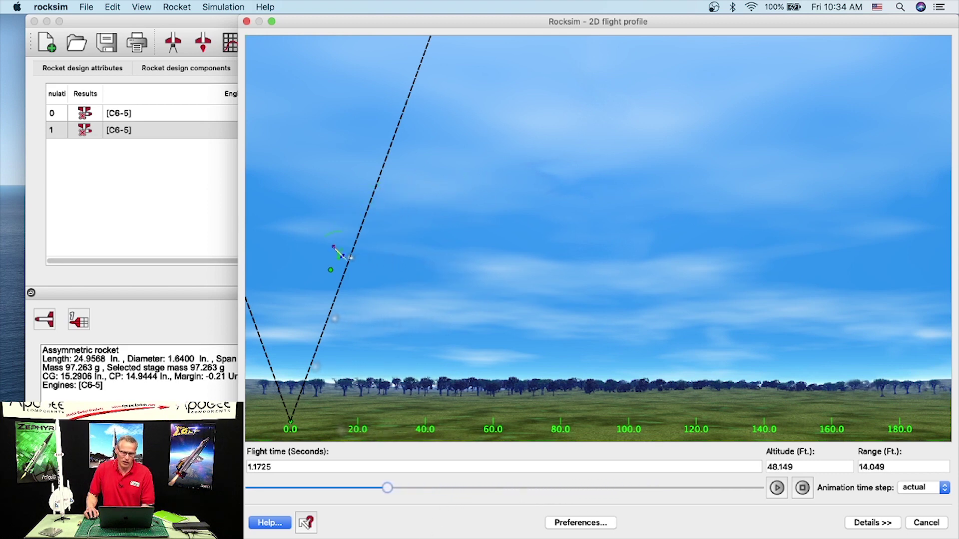
pyautogui.moveTo(387, 487); pyautogui.dragTo(756, 488)
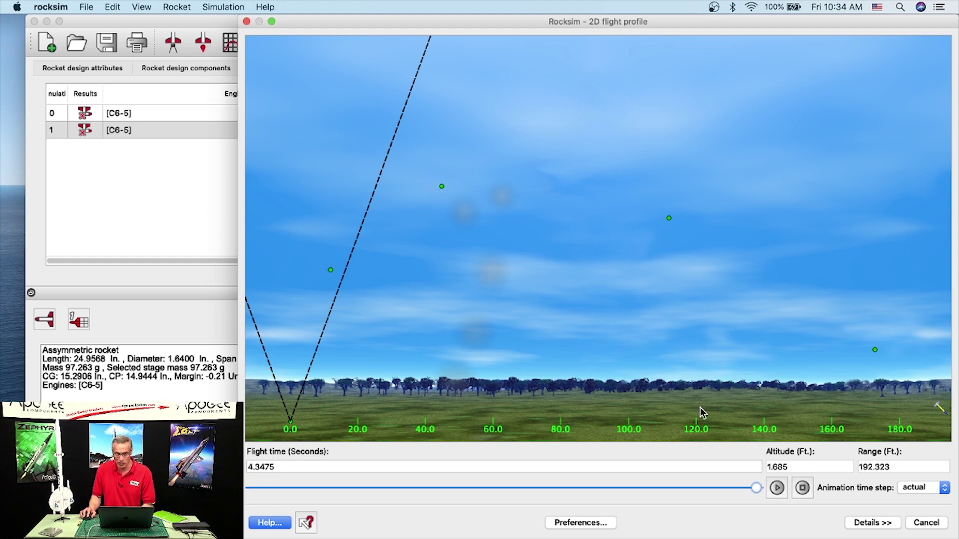
pyautogui.click(933, 522)
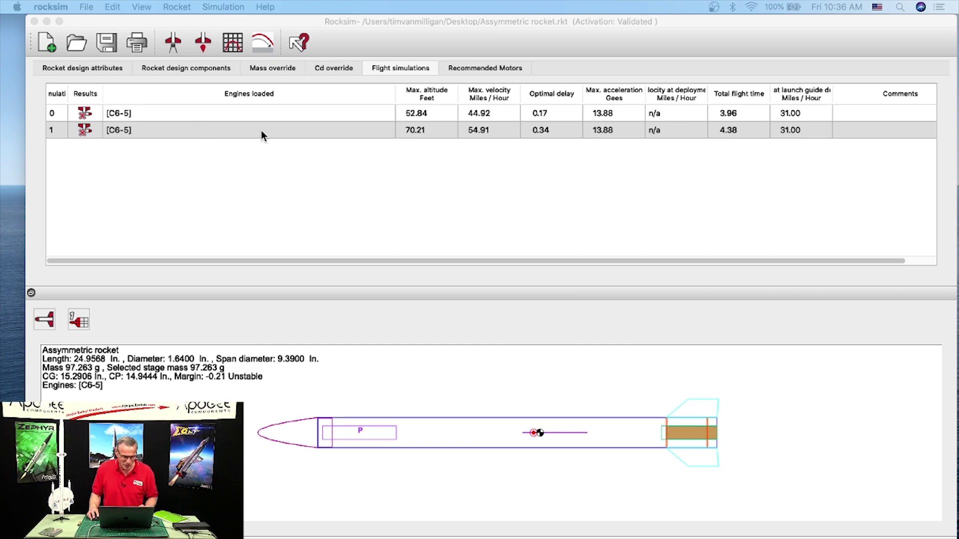
# Find the design files matching snarky, open DynaStar Snarky.RKT and save the changes to the current rocket design
pyautogui.click(95, 49)
pyautogui.click(78, 44)
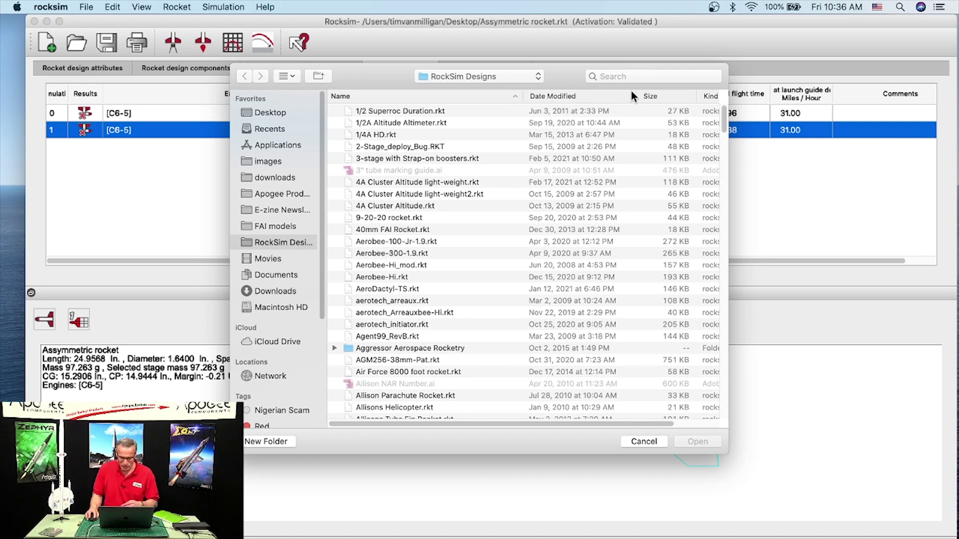
pyautogui.click(634, 76)
pyautogui.write('sn')
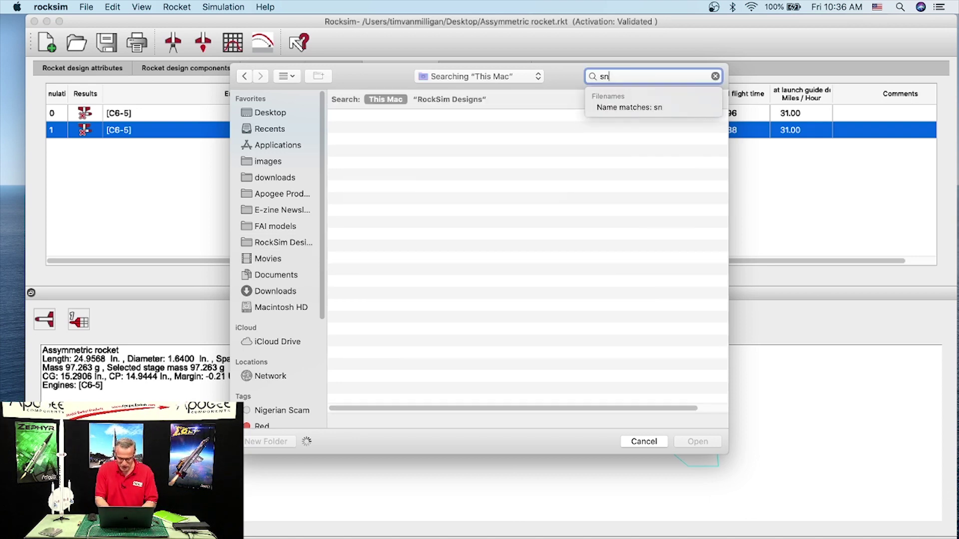
pyautogui.write('arky')
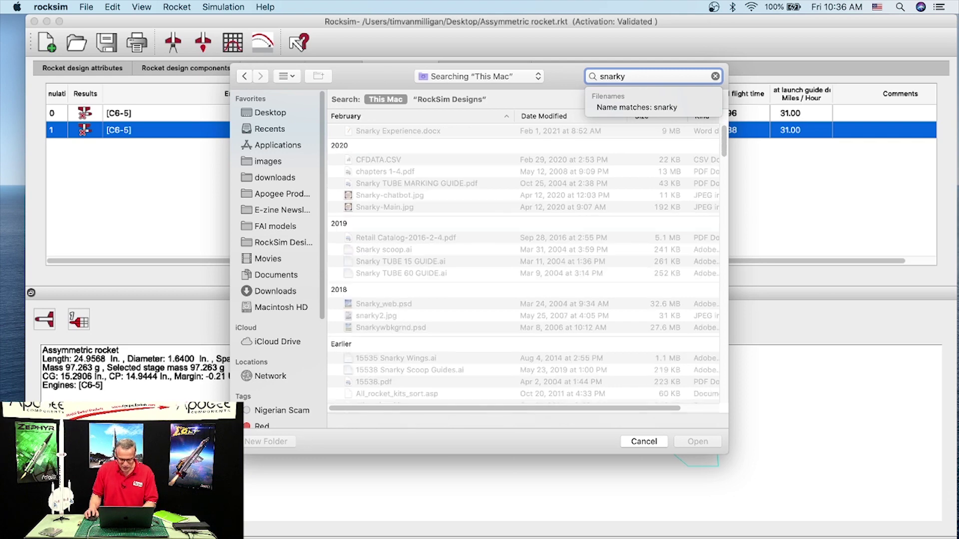
pyautogui.scroll(-3, 514, 285)
pyautogui.scroll(-10, 497, 287)
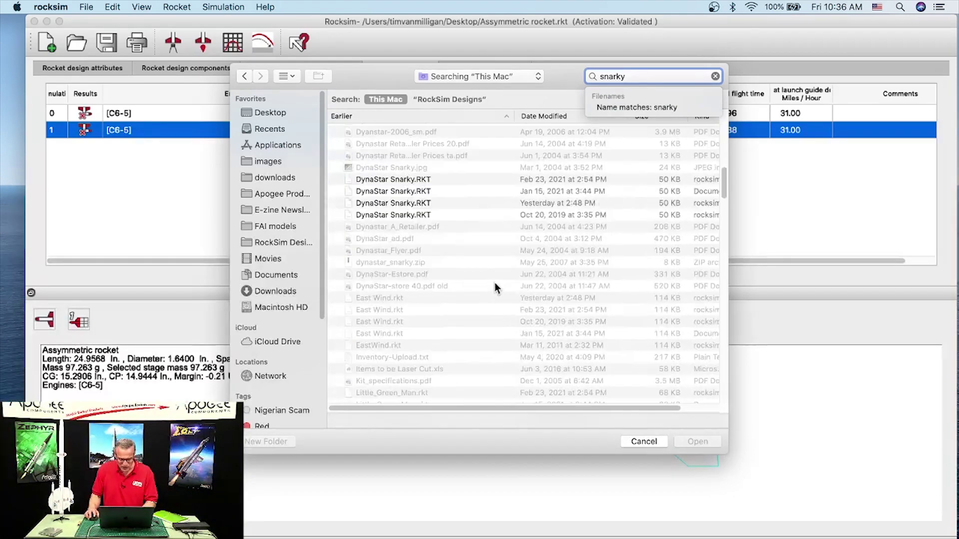
pyautogui.click(391, 178)
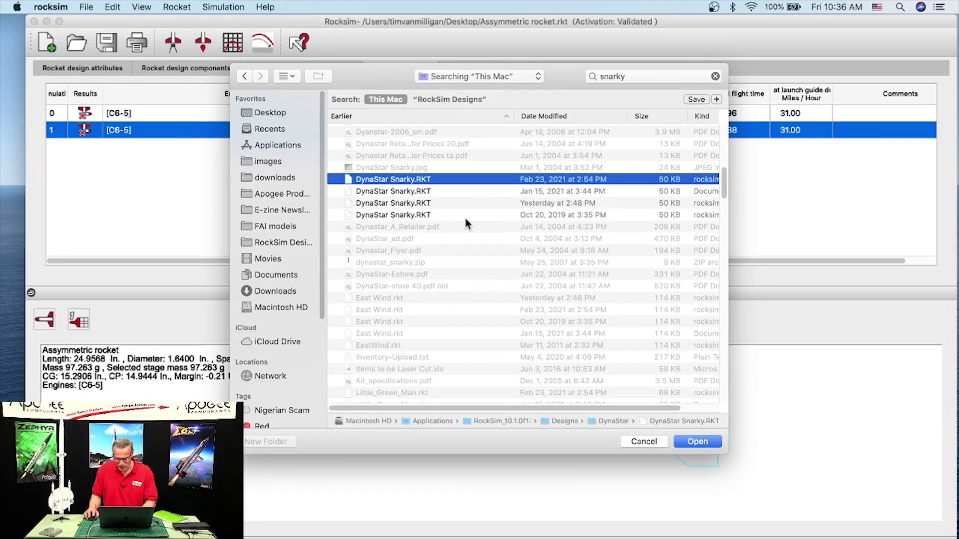
pyautogui.click(693, 441)
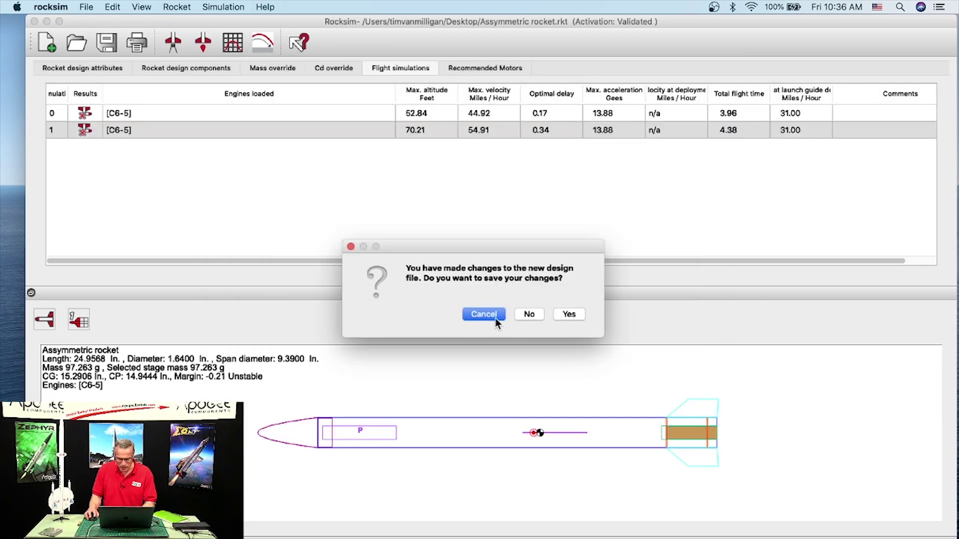
pyautogui.click(568, 314)
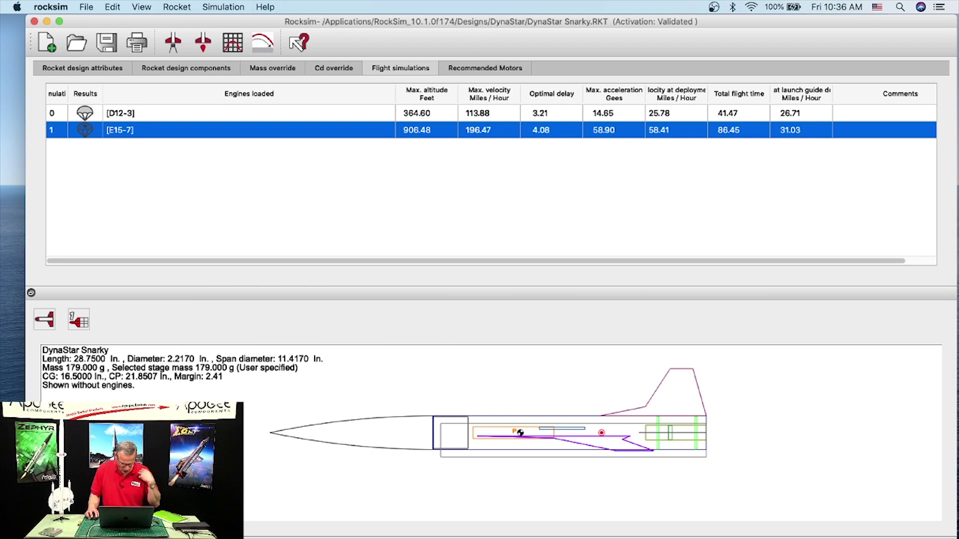
# Switch to Safari, search apogeerockets.com for snarky, open the Snarky kit's page and enlarge its main product photo
pyautogui.press('super+Tab')
pyautogui.scroll(5, 622, 263)
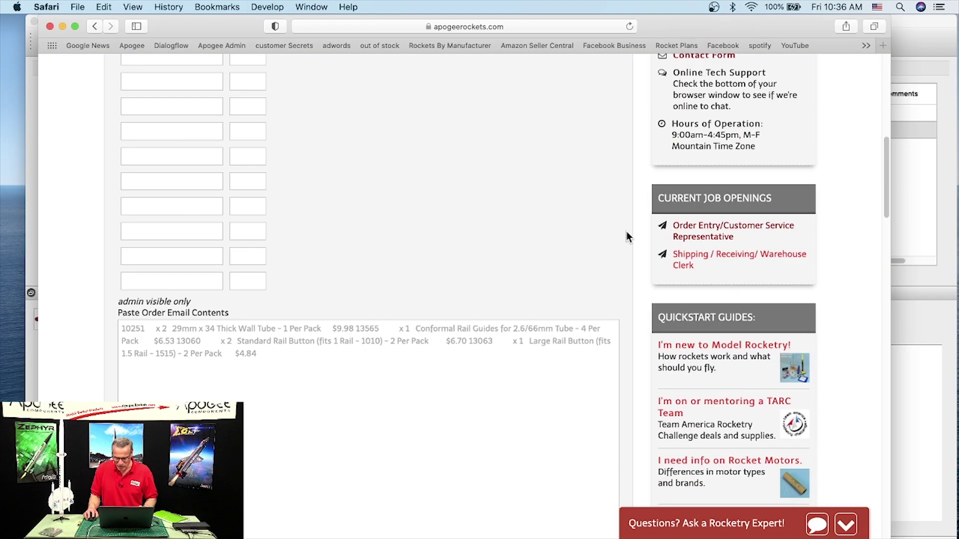
pyautogui.moveTo(886, 163); pyautogui.dragTo(880, 64)
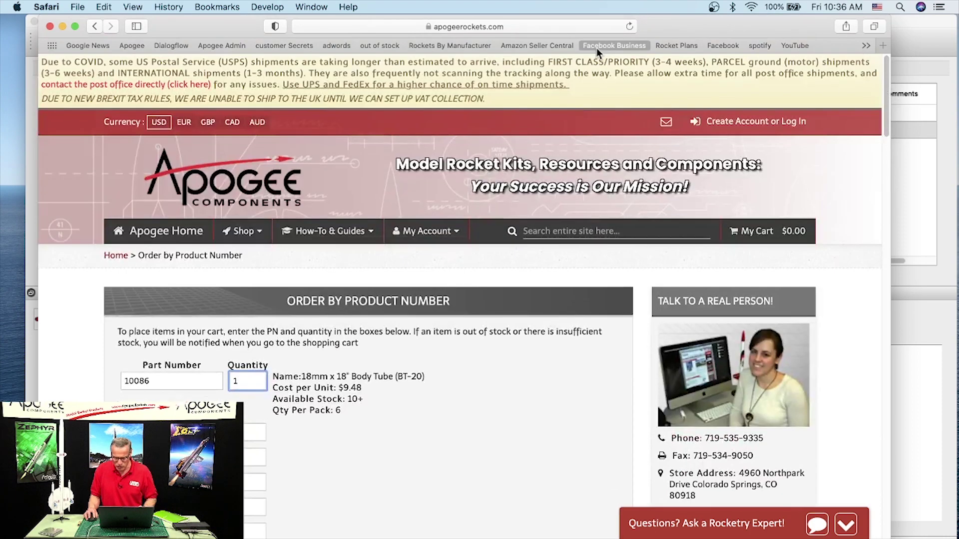
pyautogui.moveTo(703, 29); pyautogui.dragTo(771, 26)
pyautogui.click(631, 234)
pyautogui.write('snarky')
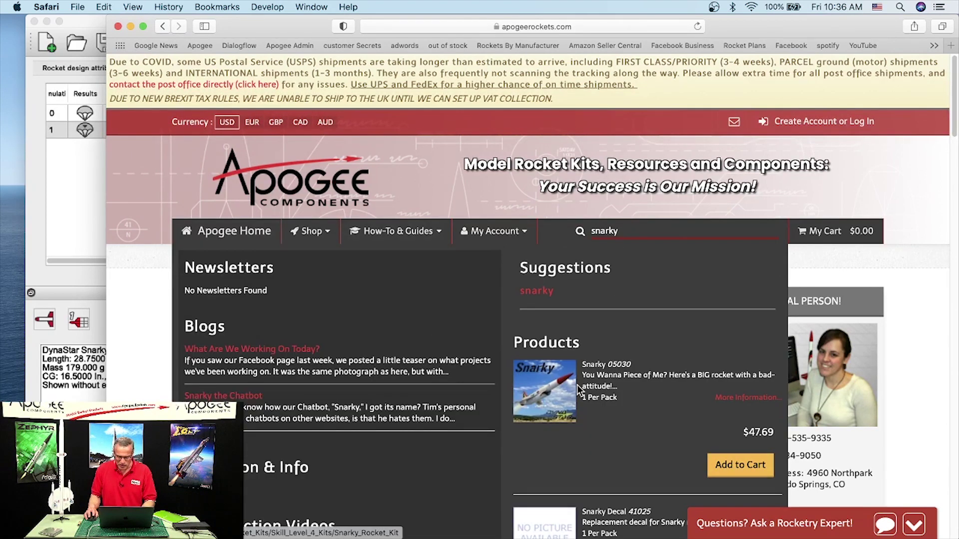
pyautogui.click(552, 375)
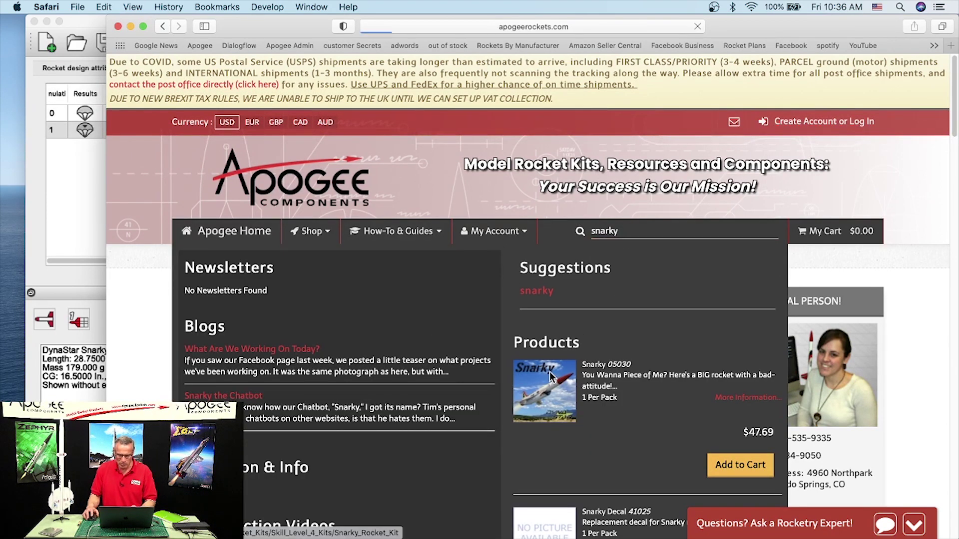
pyautogui.scroll(-3, 341, 302)
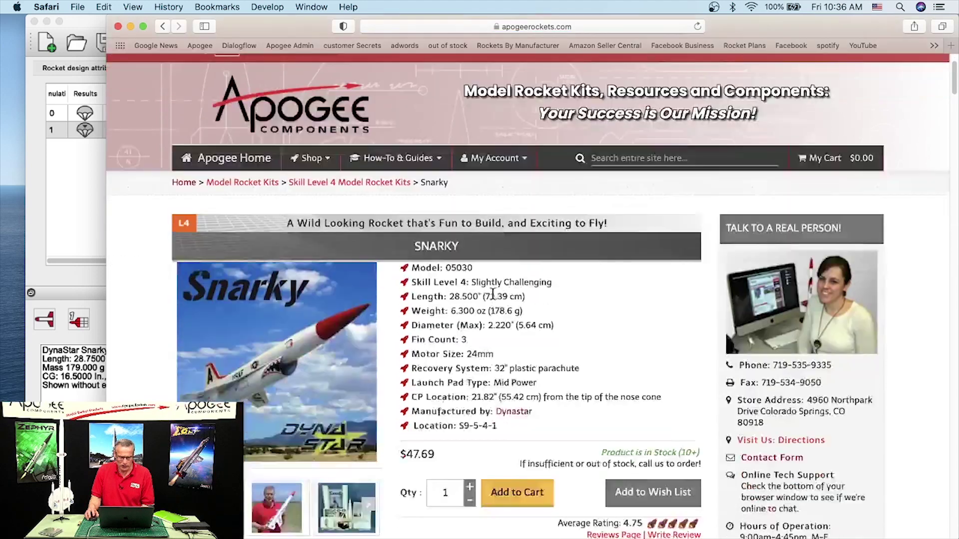
pyautogui.click(341, 303)
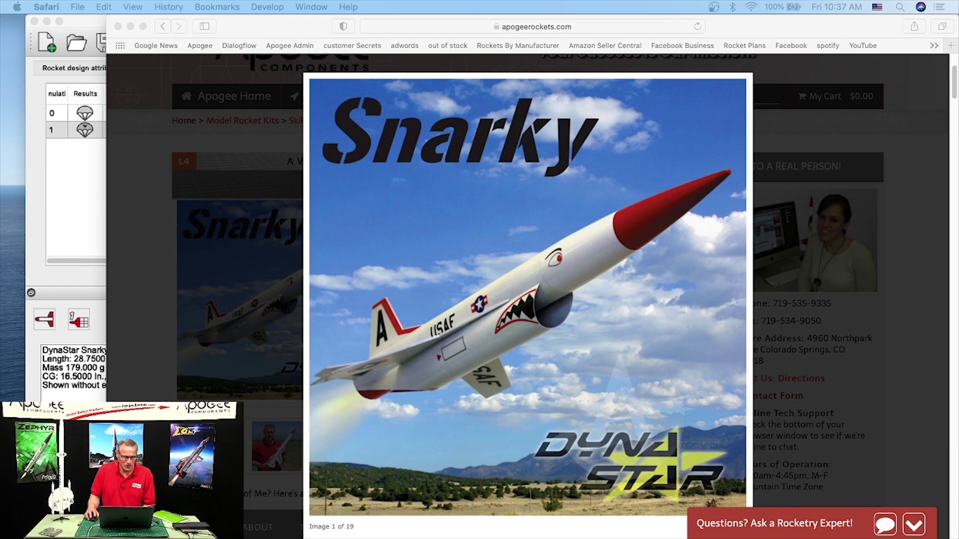
# Switch back to RockSim and show the Snarky rocket in 3D in a detached view window
pyautogui.click(59, 202)
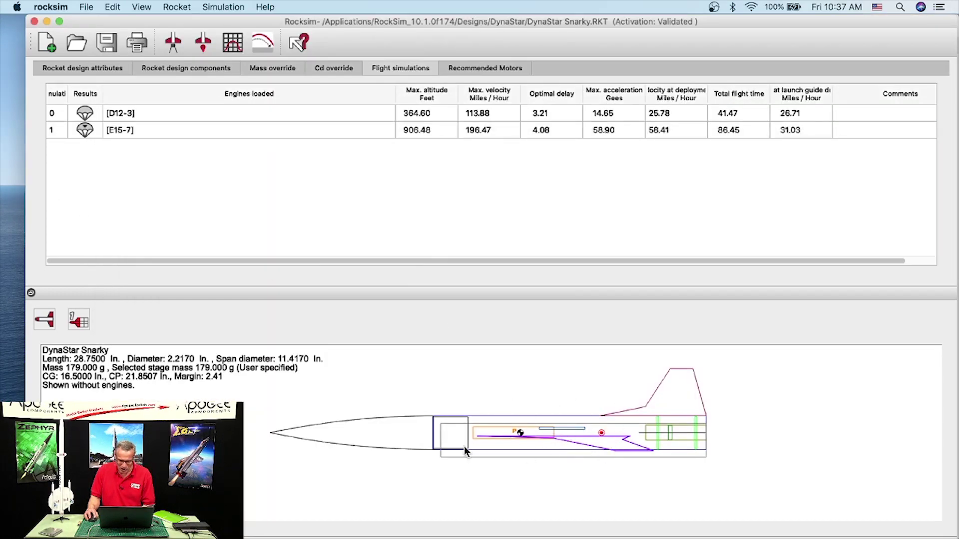
pyautogui.click(44, 320)
pyautogui.click(44, 376)
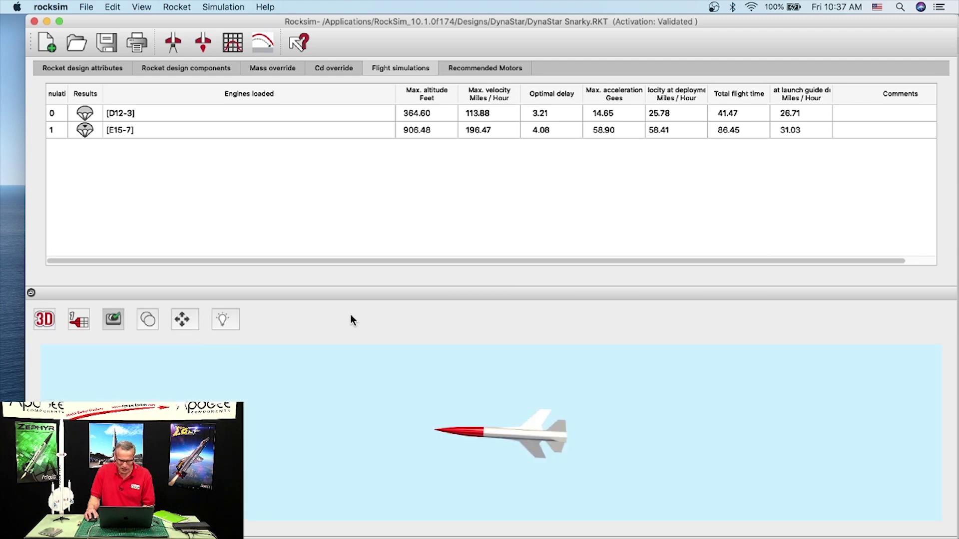
pyautogui.click(29, 295)
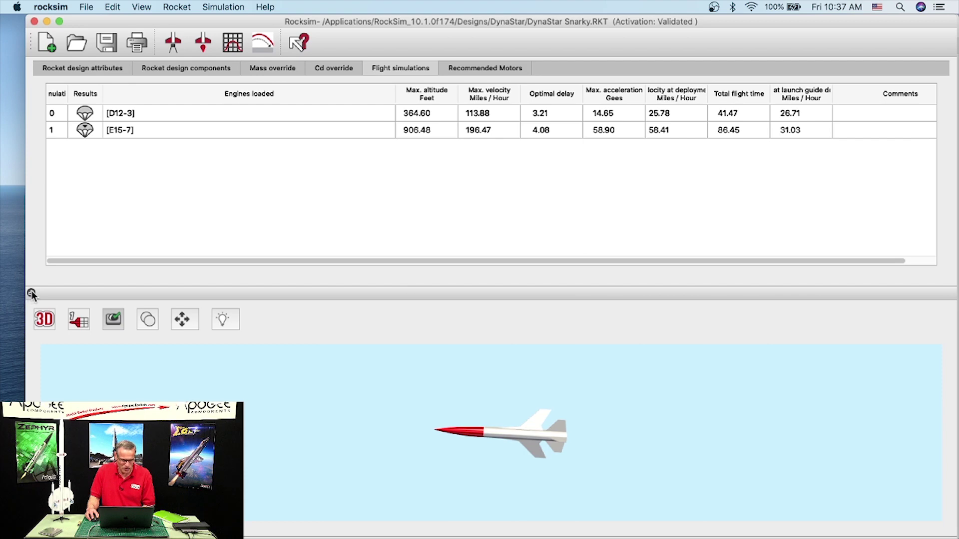
# Rotate and enlarge the 3D Snarky model to examine its fins, lower scoop and rear end, and dock the view again
pyautogui.moveTo(495, 341); pyautogui.dragTo(665, 369)
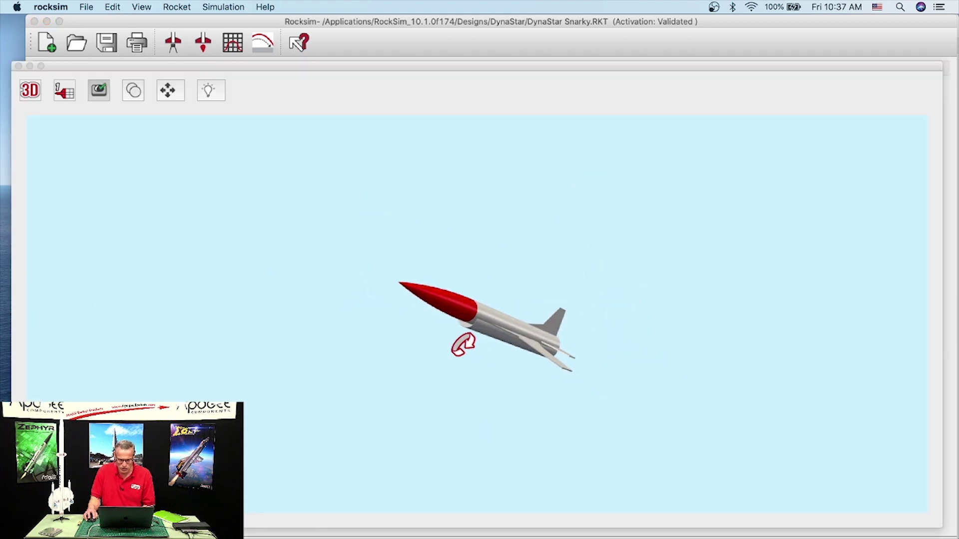
pyautogui.moveTo(458, 344); pyautogui.dragTo(588, 344)
pyautogui.moveTo(490, 340); pyautogui.dragTo(534, 348)
pyautogui.scroll(5, 534, 348)
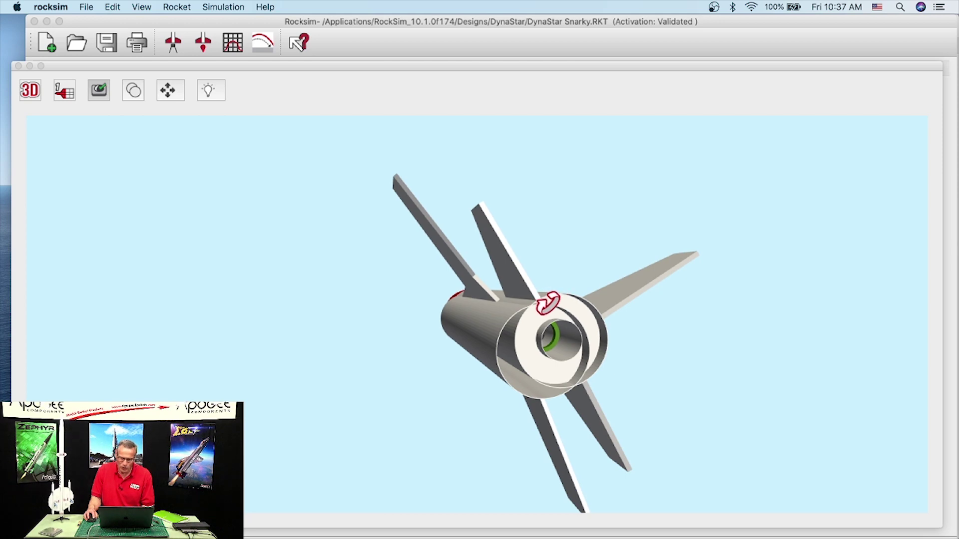
pyautogui.moveTo(523, 334); pyautogui.dragTo(602, 343)
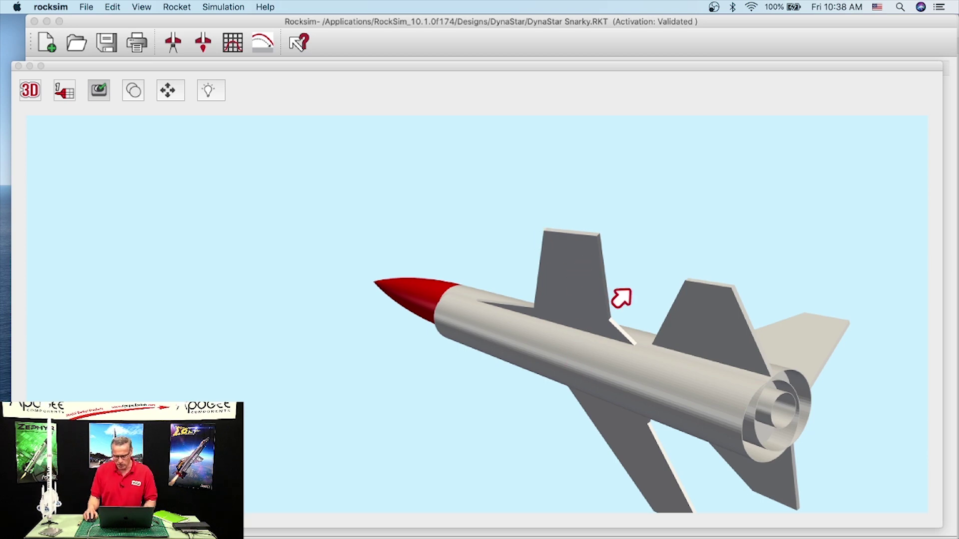
pyautogui.moveTo(621, 298); pyautogui.dragTo(530, 257)
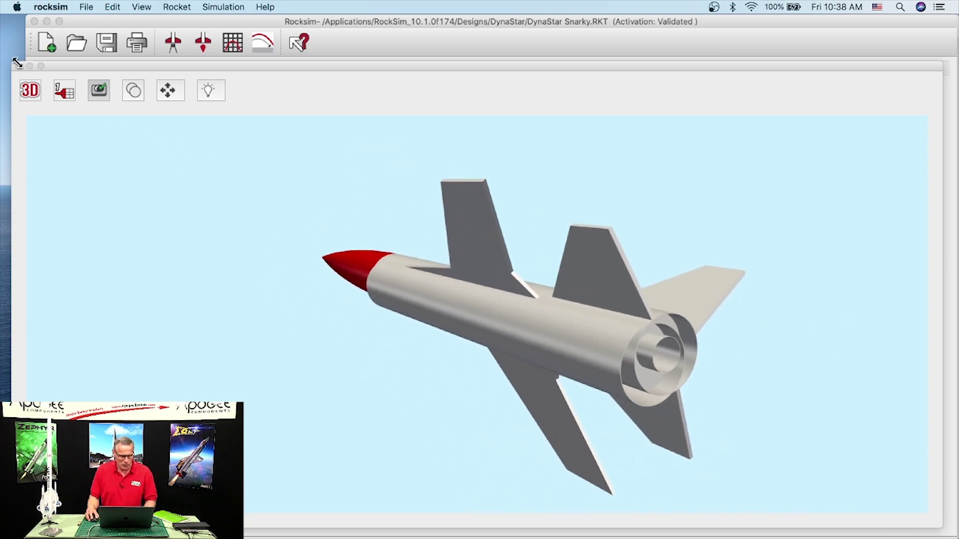
pyautogui.moveTo(55, 67); pyautogui.dragTo(218, 528)
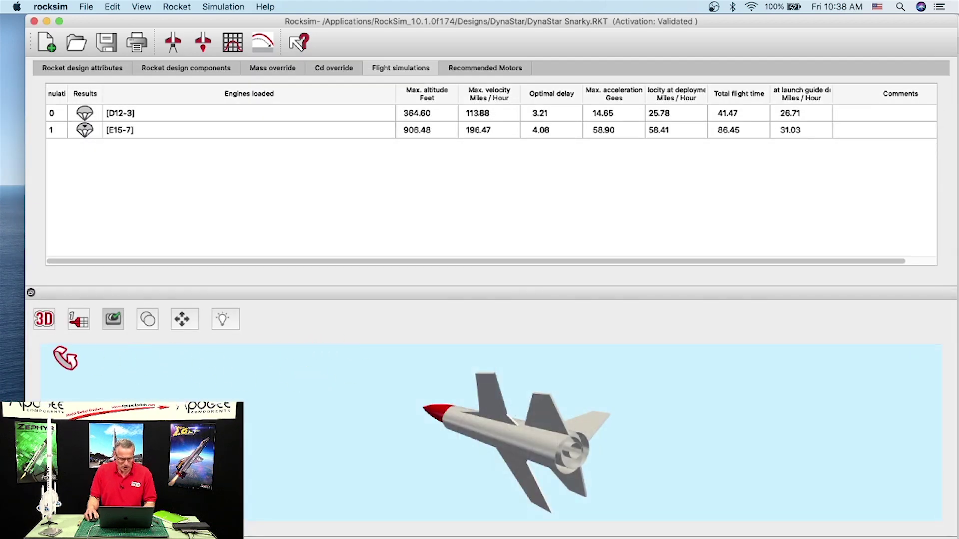
# Show the Snarky rocket from its base and zoom in to examine the angular placement of the fins
pyautogui.click(44, 320)
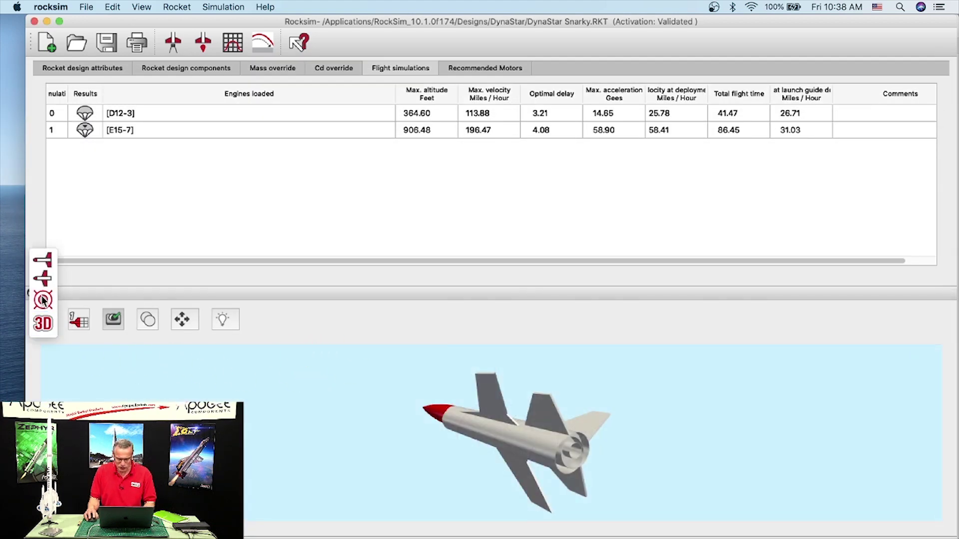
pyautogui.click(44, 299)
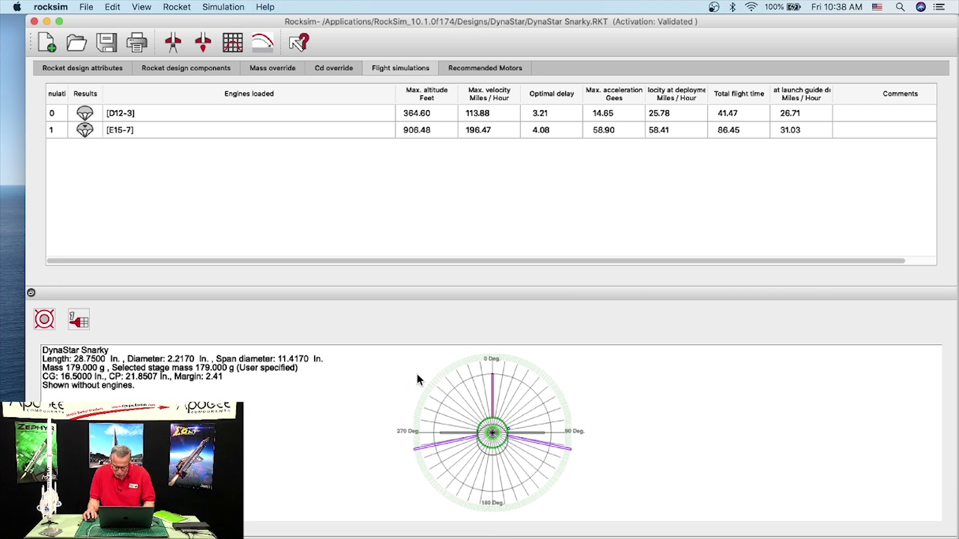
pyautogui.rightClick(547, 397)
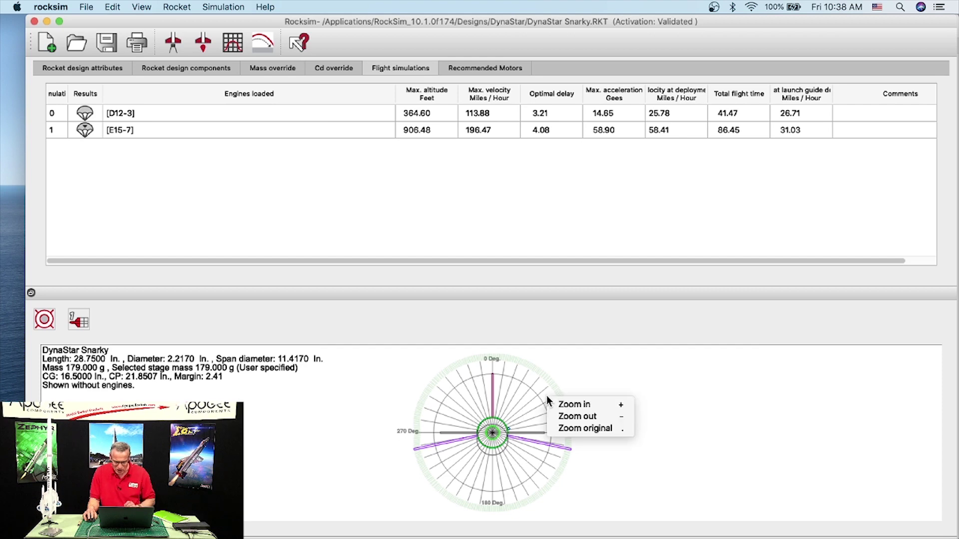
pyautogui.click(557, 402)
pyautogui.moveTo(659, 424); pyautogui.dragTo(574, 433)
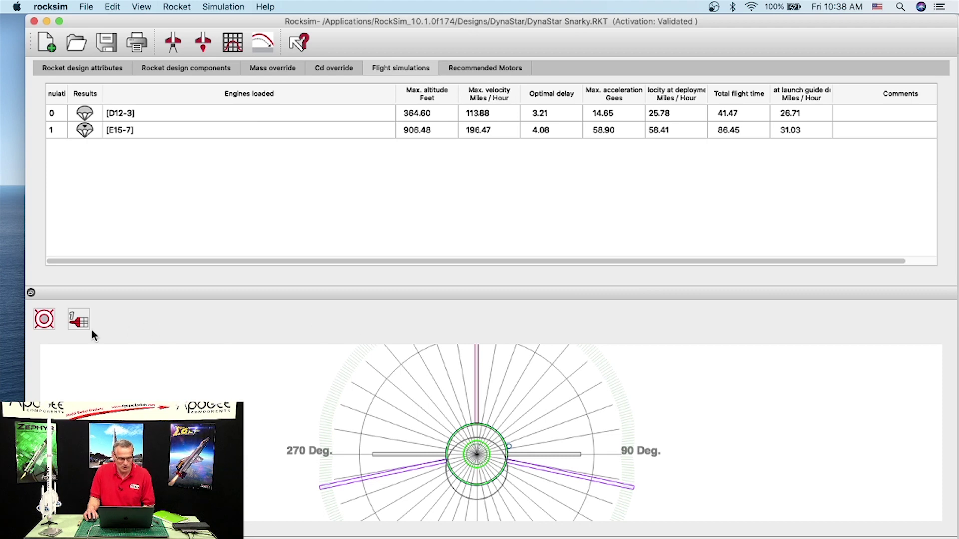
# Inspect the Snarky rocket in the 2D side view and in the top view
pyautogui.click(52, 321)
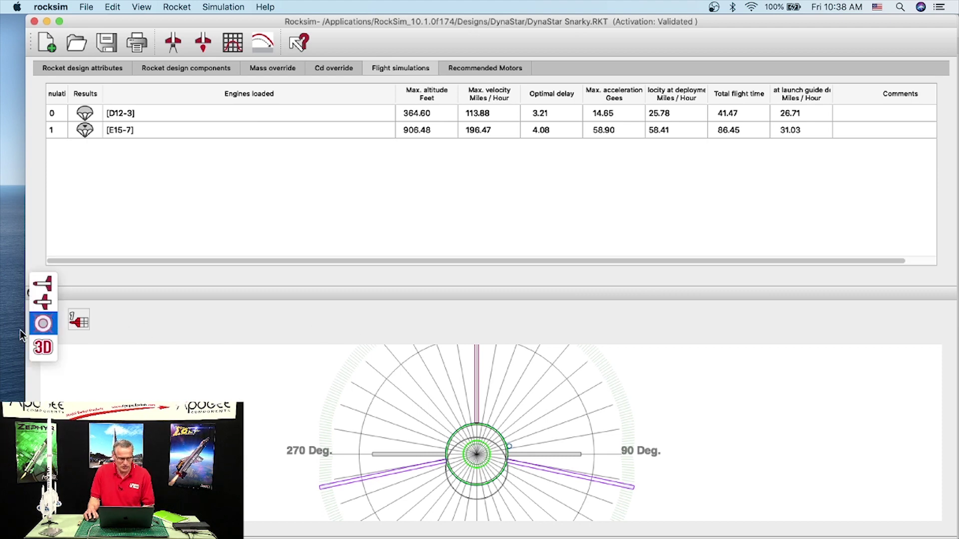
pyautogui.click(52, 285)
pyautogui.click(51, 318)
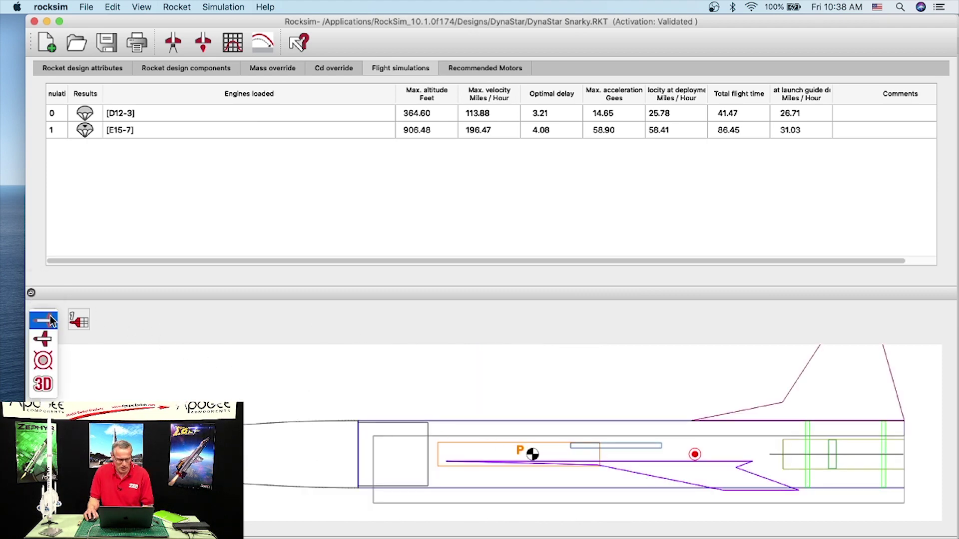
pyautogui.click(50, 332)
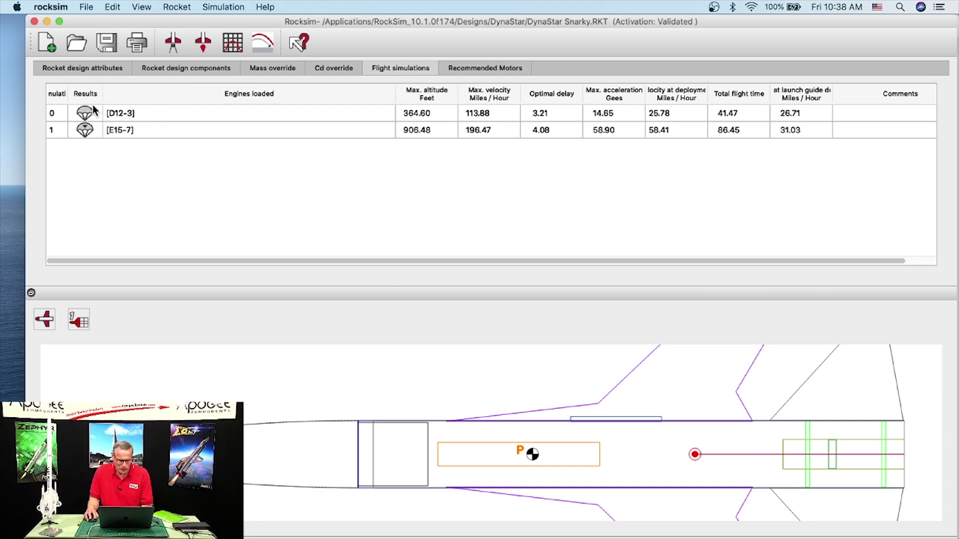
# Examine the Snarky's component tree, from the Main Fuselage through its wings and tail fins down to the Inlet Tube
pyautogui.click(158, 65)
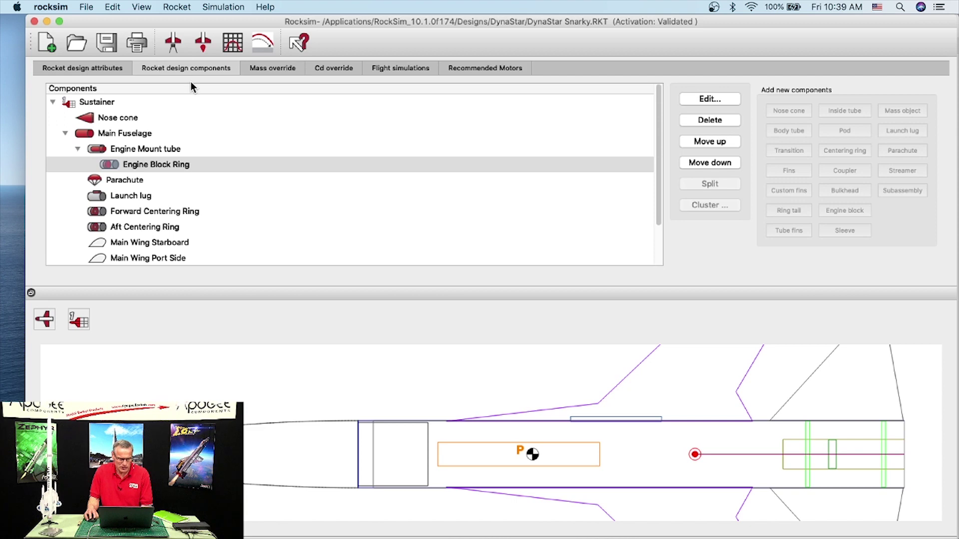
pyautogui.click(133, 134)
pyautogui.scroll(-3, 147, 145)
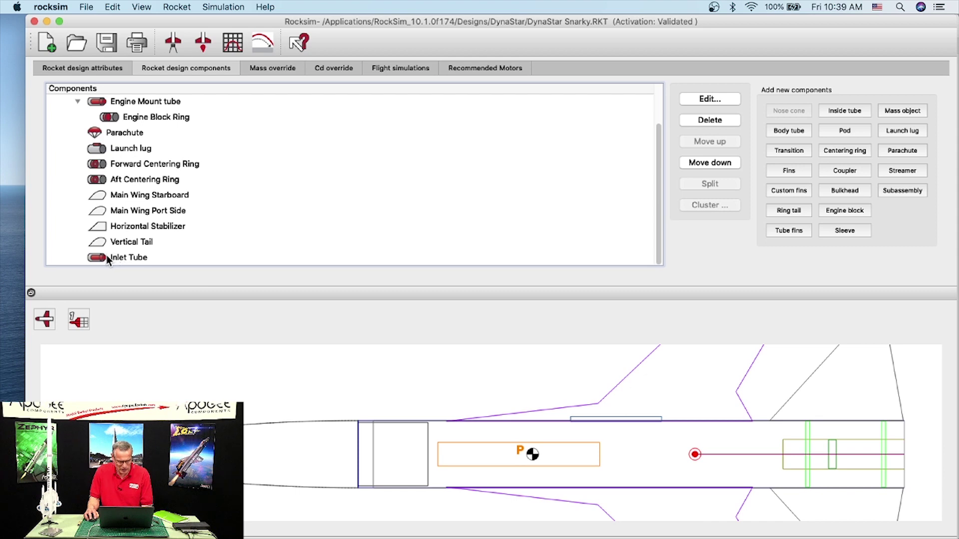
pyautogui.click(135, 256)
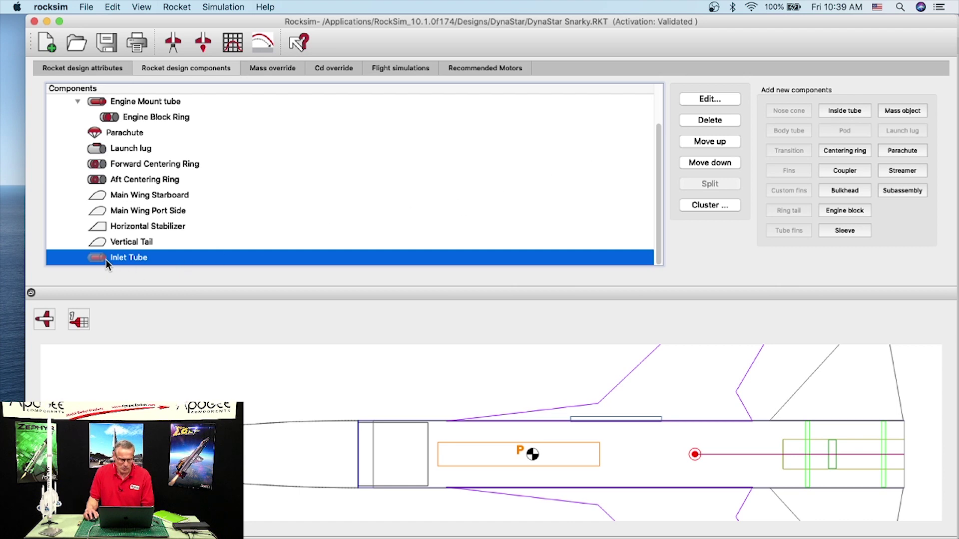
pyautogui.click(153, 242)
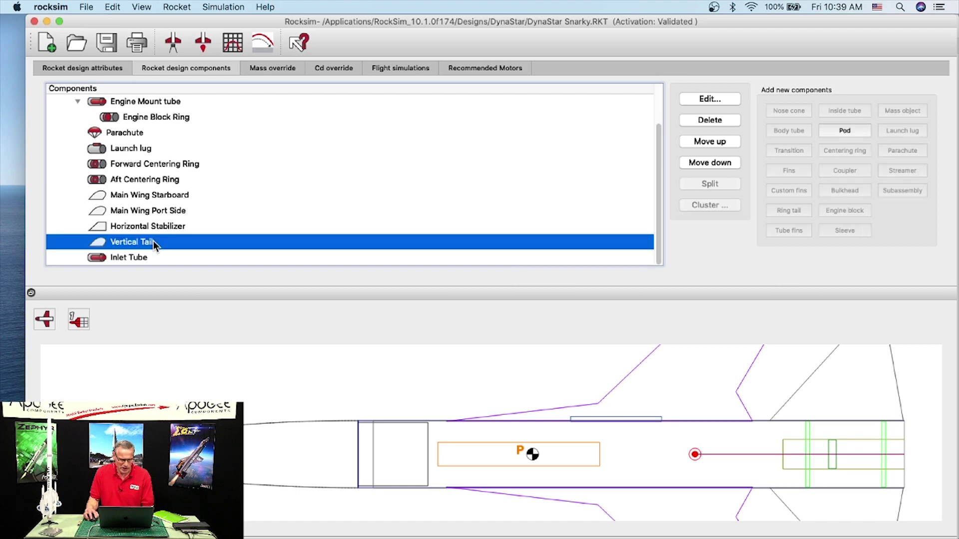
pyautogui.click(90, 256)
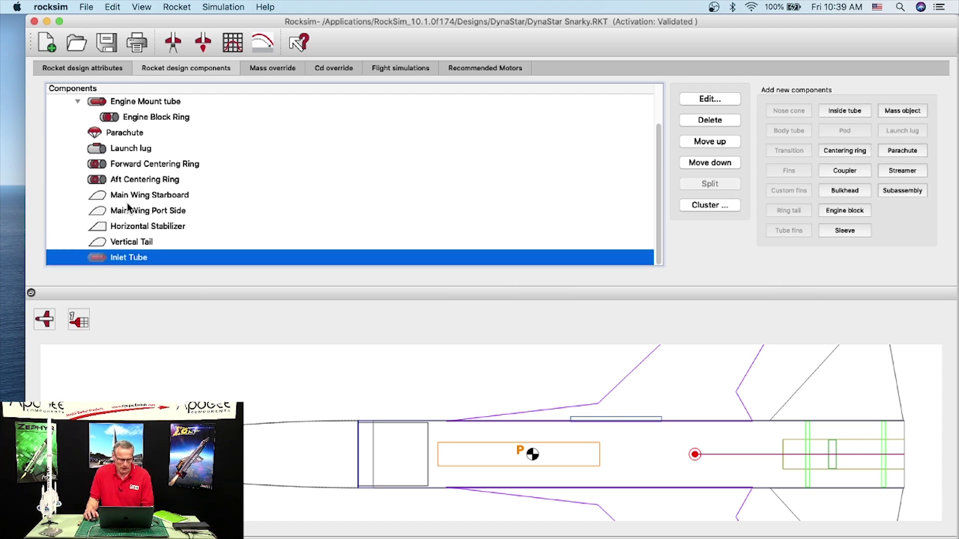
pyautogui.scroll(3, 127, 204)
pyautogui.scroll(-3, 129, 215)
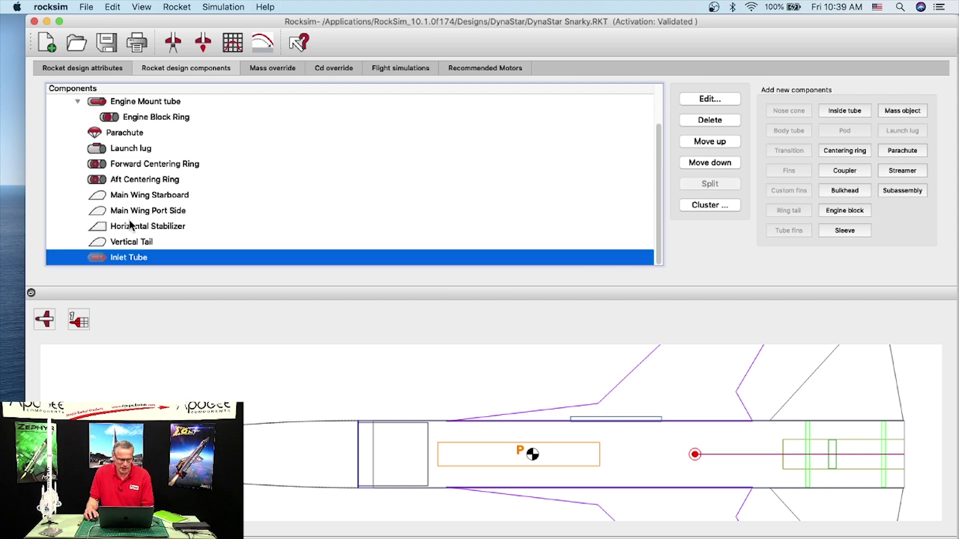
# Inspect the Inlet Tube's properties with the preview shown from the base, and close them without saving changes
pyautogui.doubleClick(97, 254)
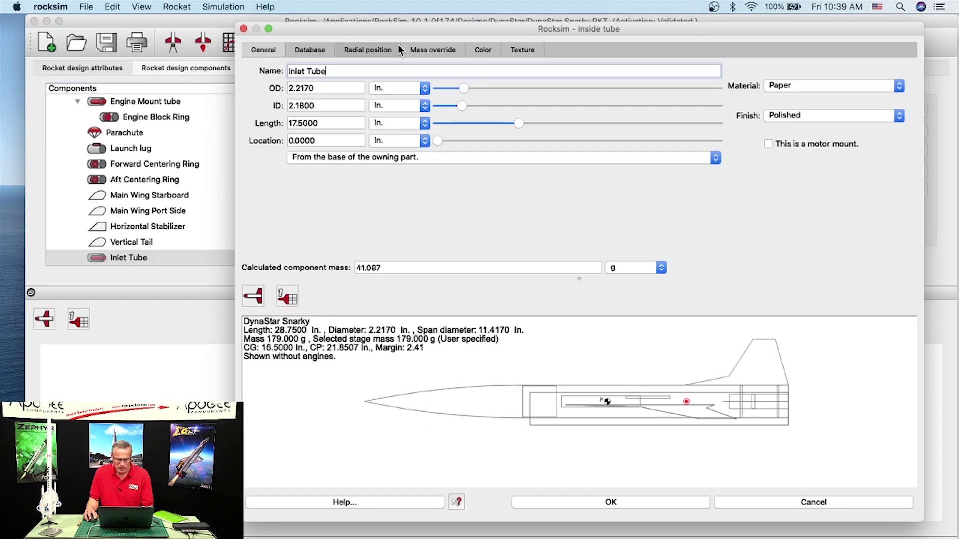
pyautogui.moveTo(397, 32); pyautogui.dragTo(378, 25)
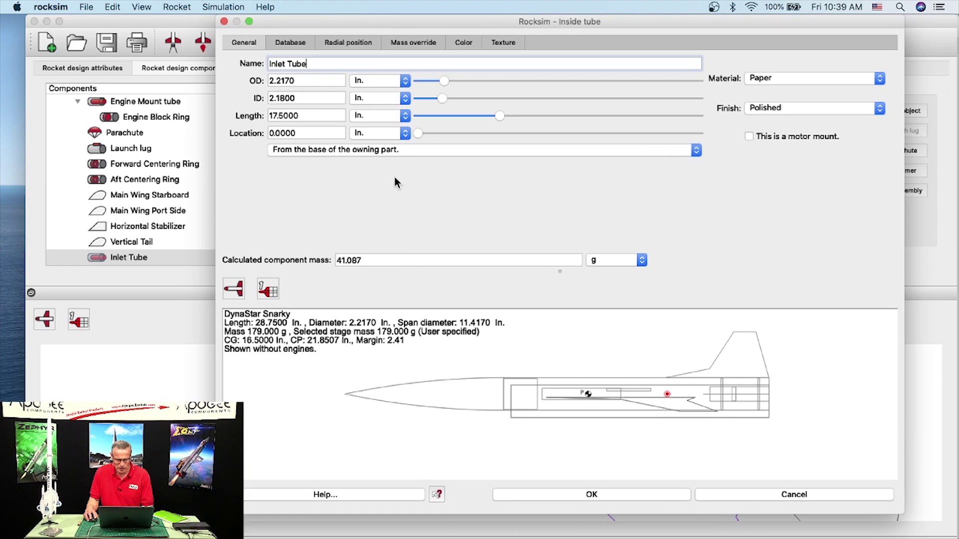
pyautogui.click(233, 289)
pyautogui.click(236, 332)
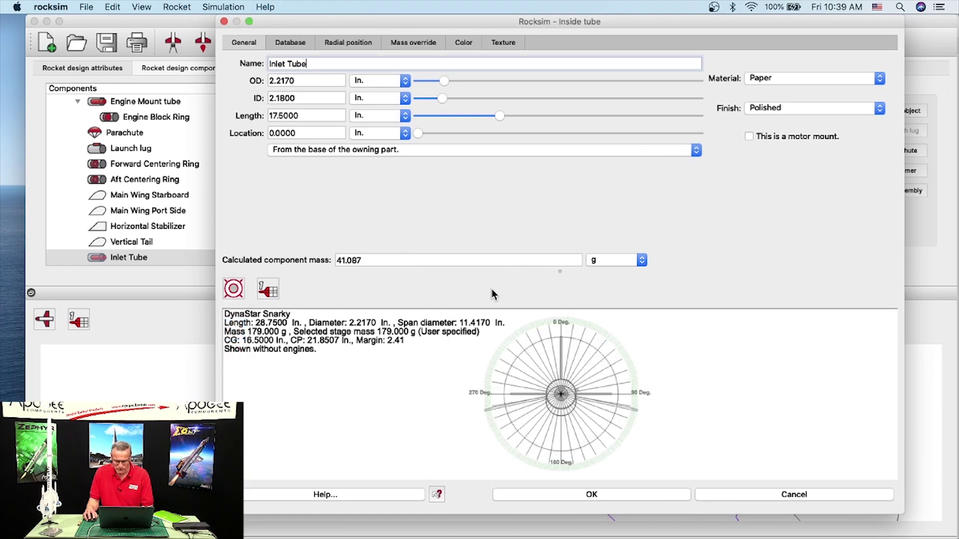
pyautogui.click(744, 492)
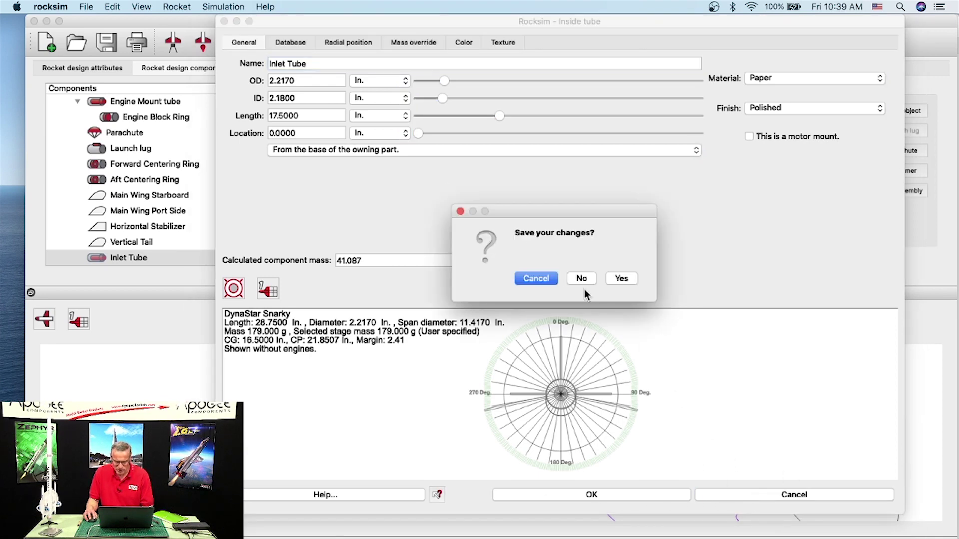
pyautogui.click(582, 279)
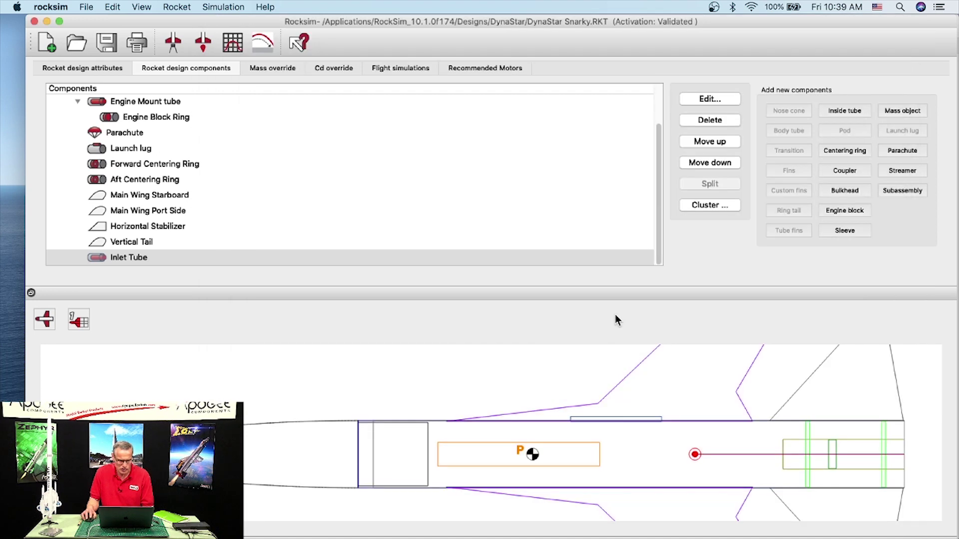
# Turn off the stability graph overlay and angle grid for 2D base views in the preferences, and show the rocket from its base
pyautogui.click(88, 7)
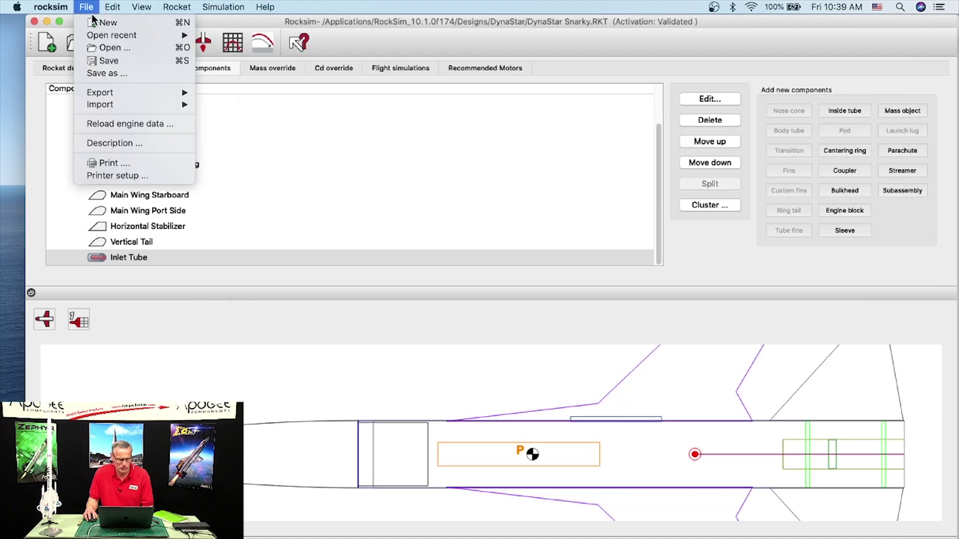
pyautogui.moveTo(48, 5)
pyautogui.click(58, 42)
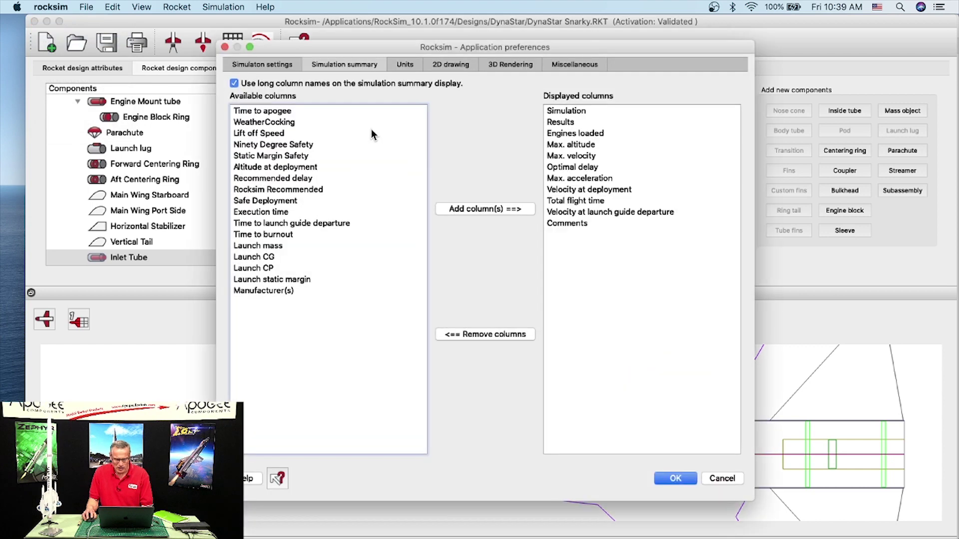
pyautogui.click(452, 64)
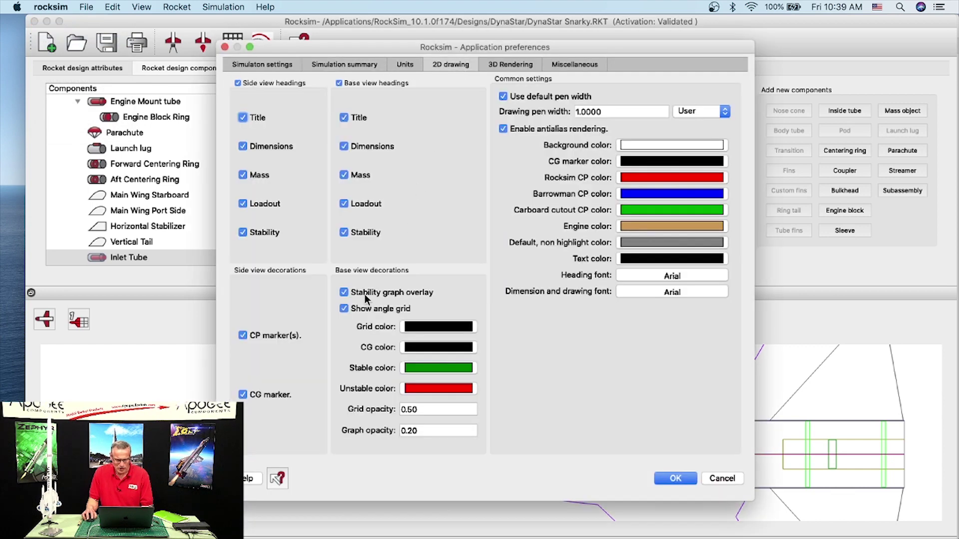
pyautogui.click(345, 292)
pyautogui.click(344, 308)
pyautogui.click(671, 479)
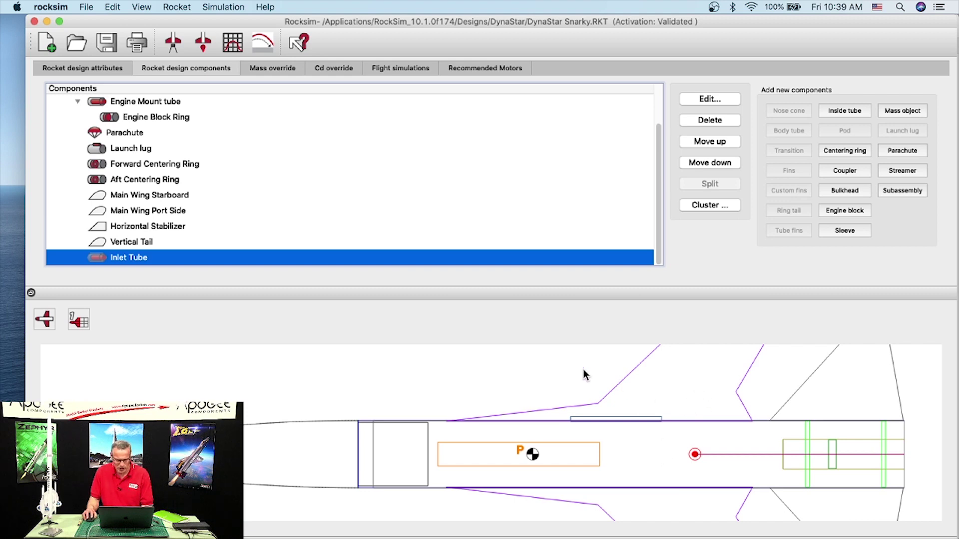
pyautogui.click(37, 329)
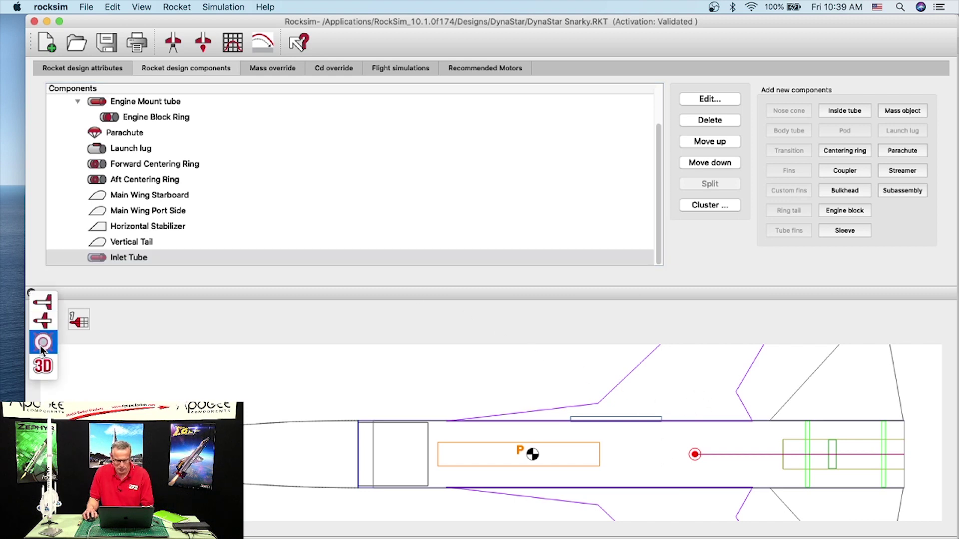
pyautogui.click(40, 346)
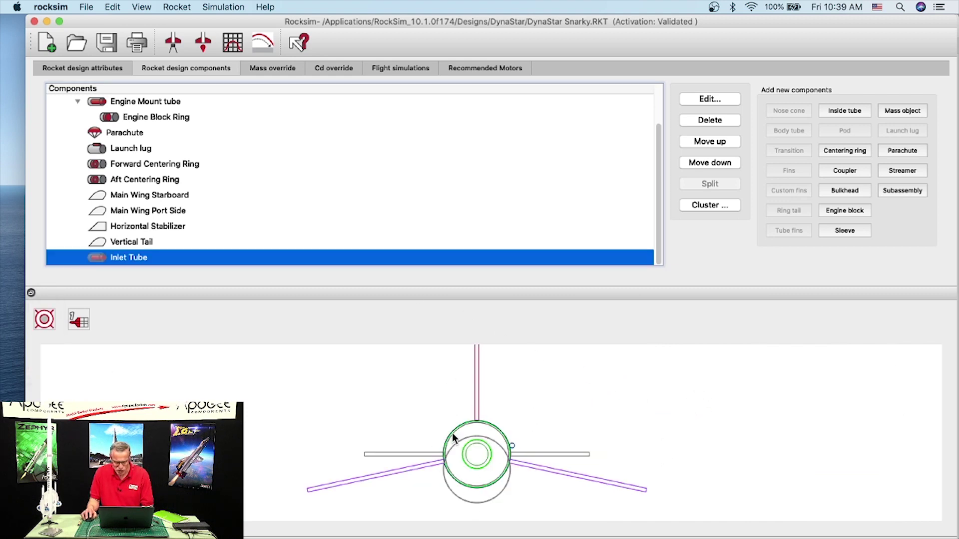
# Open the Inlet Tube's properties and set its 2D color to purple
pyautogui.doubleClick(123, 256)
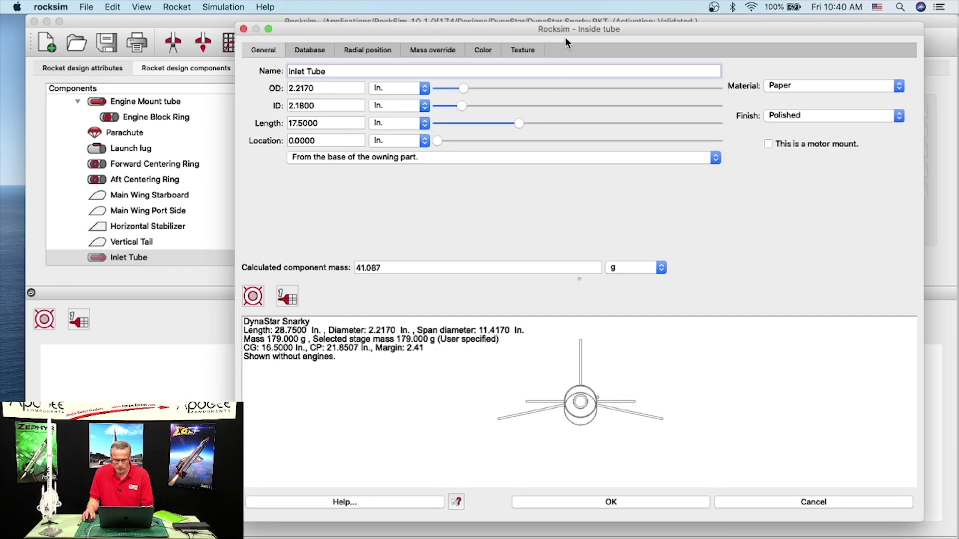
pyautogui.moveTo(565, 29); pyautogui.dragTo(564, 21)
pyautogui.click(482, 42)
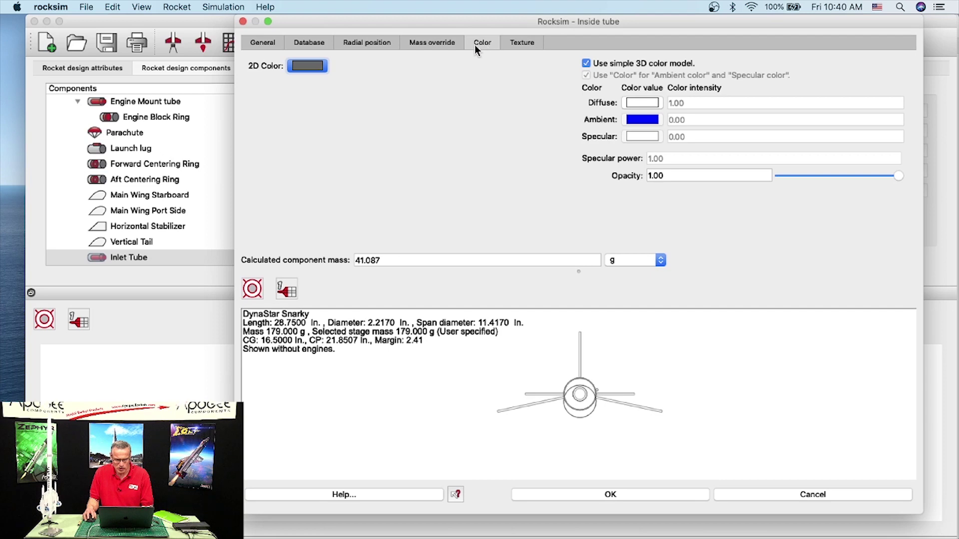
pyautogui.click(305, 66)
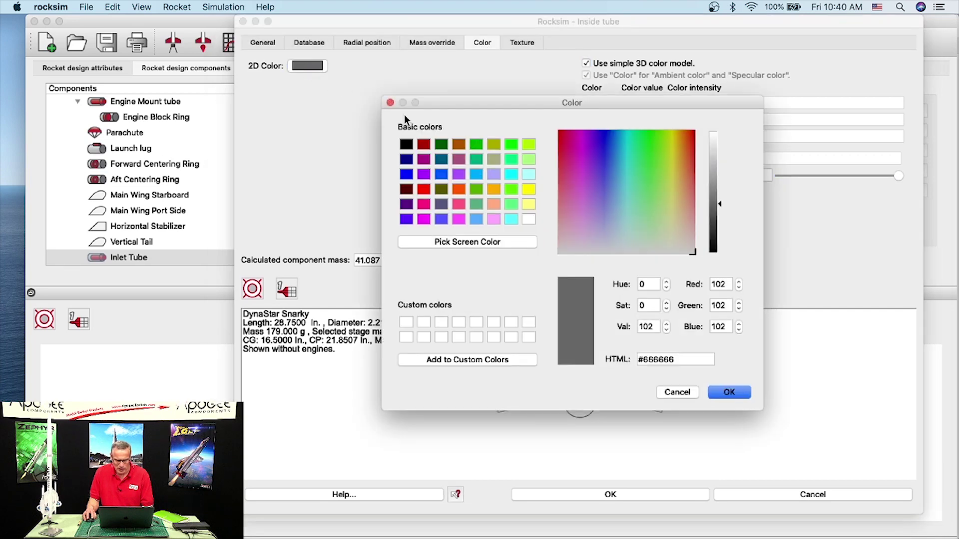
pyautogui.click(424, 158)
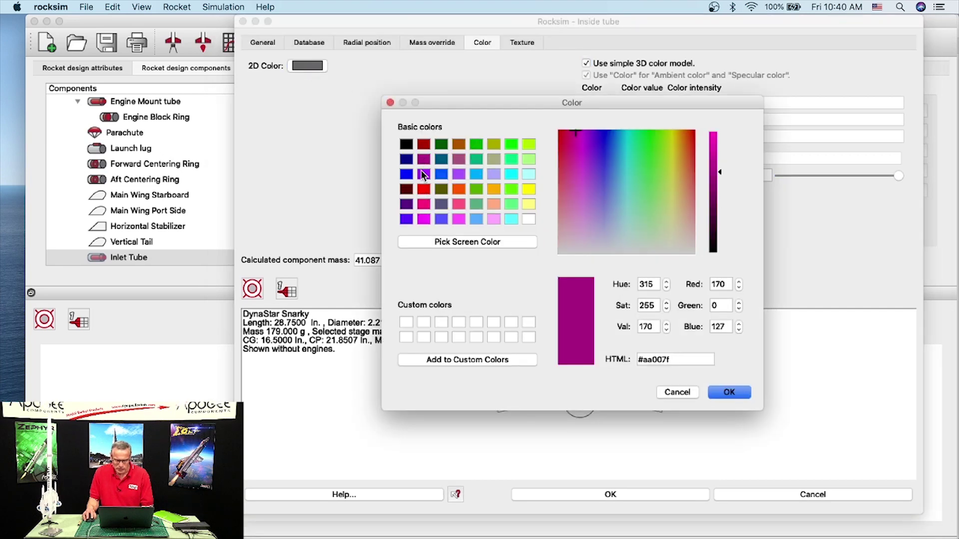
pyautogui.click(423, 174)
pyautogui.click(729, 393)
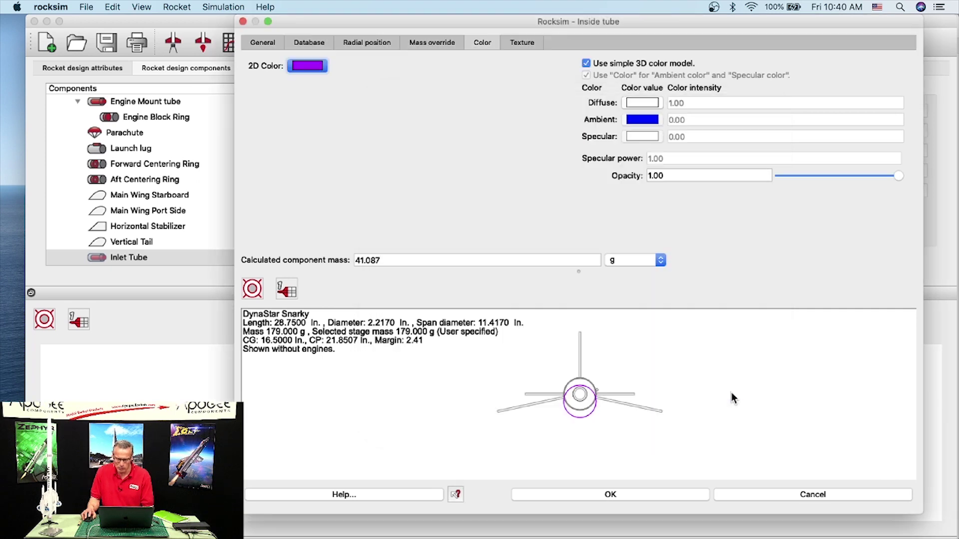
# Increase the Inlet Tube's radial distance to 1.3750 in. and apply the changes
pyautogui.rightClick(594, 393)
pyautogui.click(624, 394)
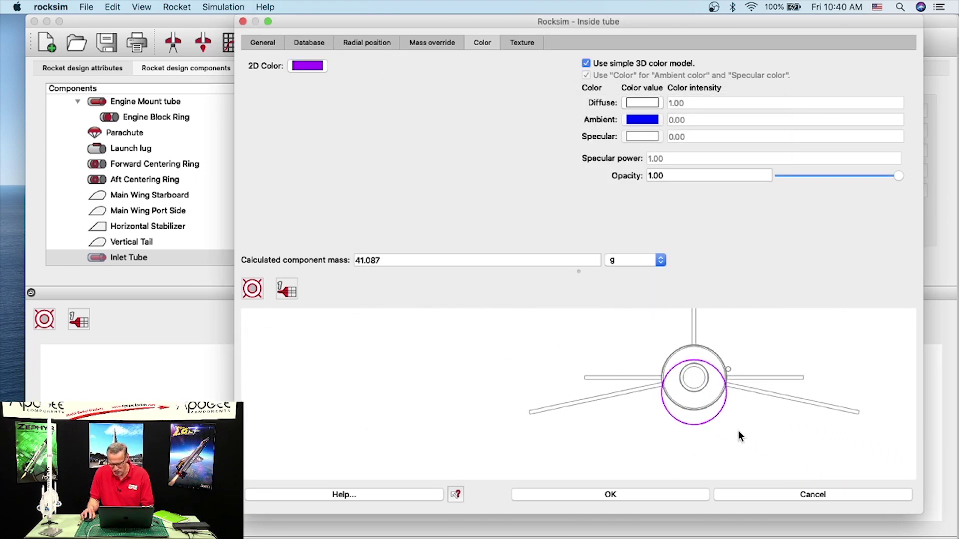
pyautogui.moveTo(508, 367)
pyautogui.mouseDown()
pyautogui.moveTo(566, 399)
pyautogui.moveTo(523, 381)
pyautogui.mouseUp()
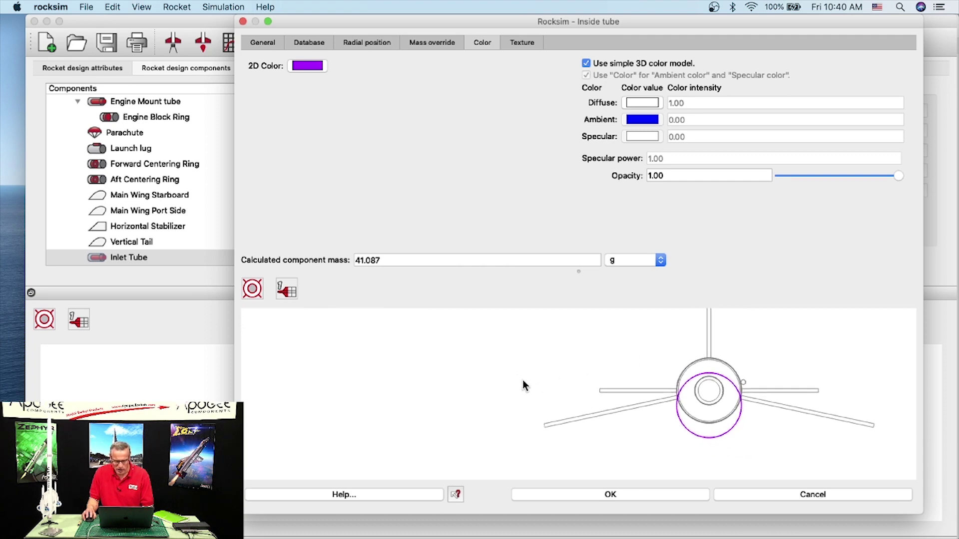
pyautogui.click(366, 43)
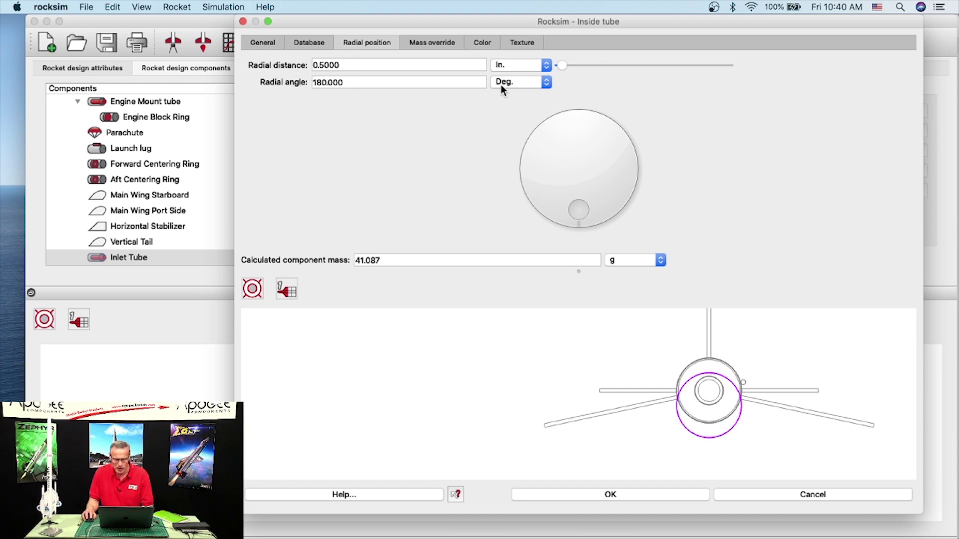
pyautogui.moveTo(563, 64); pyautogui.dragTo(571, 62)
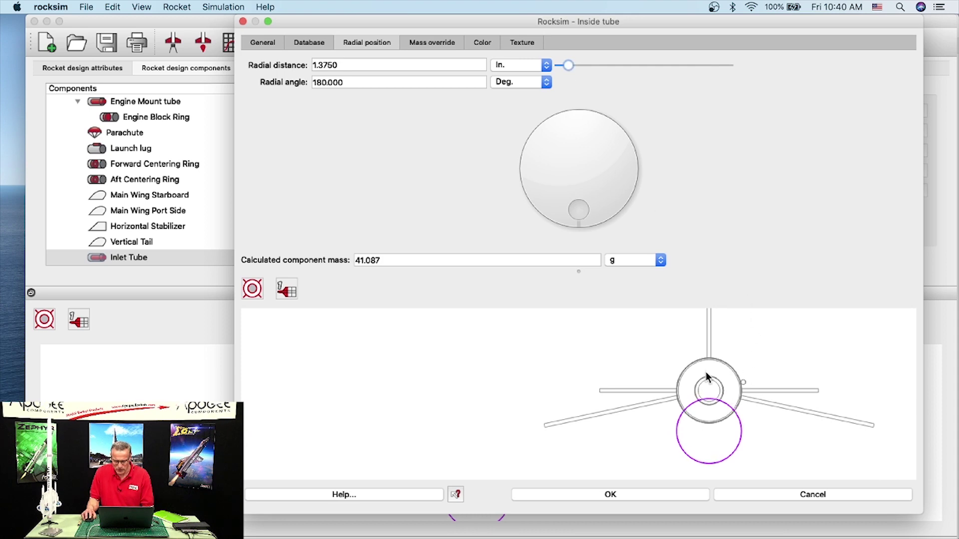
pyautogui.click(656, 496)
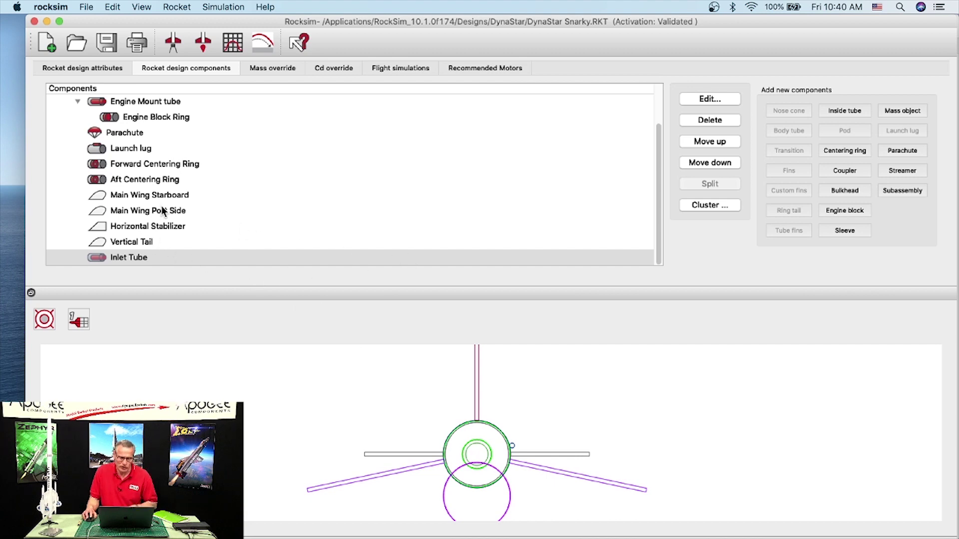
# Add an inside tube to the Inlet Tube using Apogee's 24 mm tube, part 10100, from the database
pyautogui.scroll(3, 158, 244)
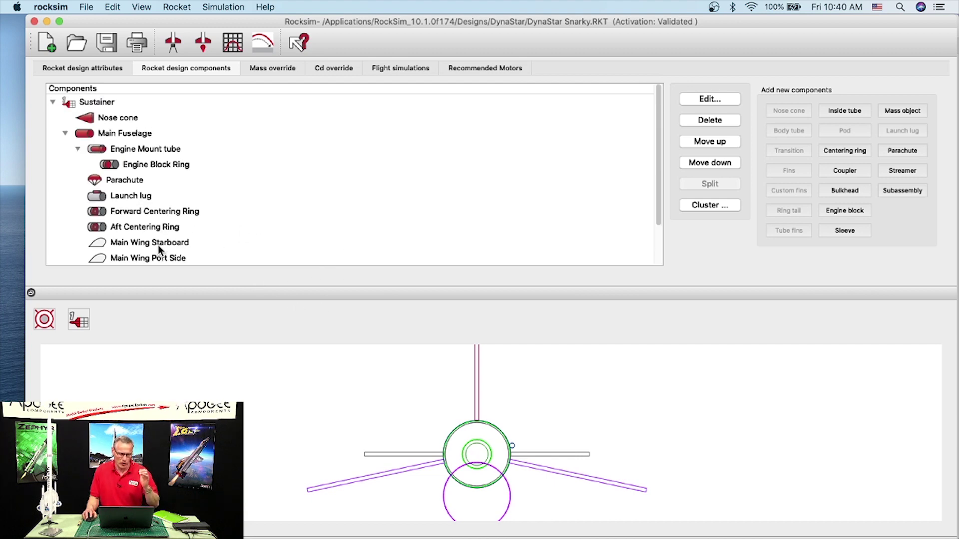
pyautogui.click(77, 149)
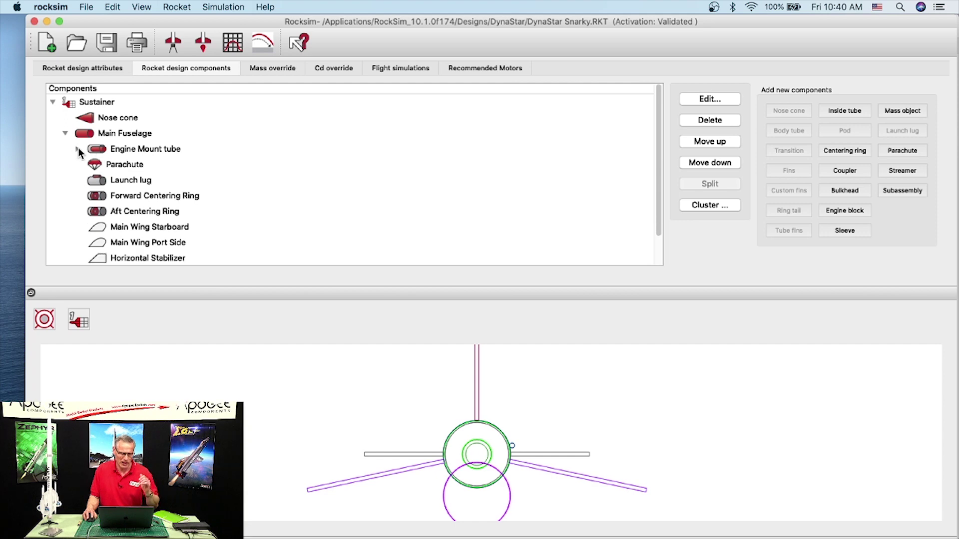
pyautogui.scroll(-2, 100, 240)
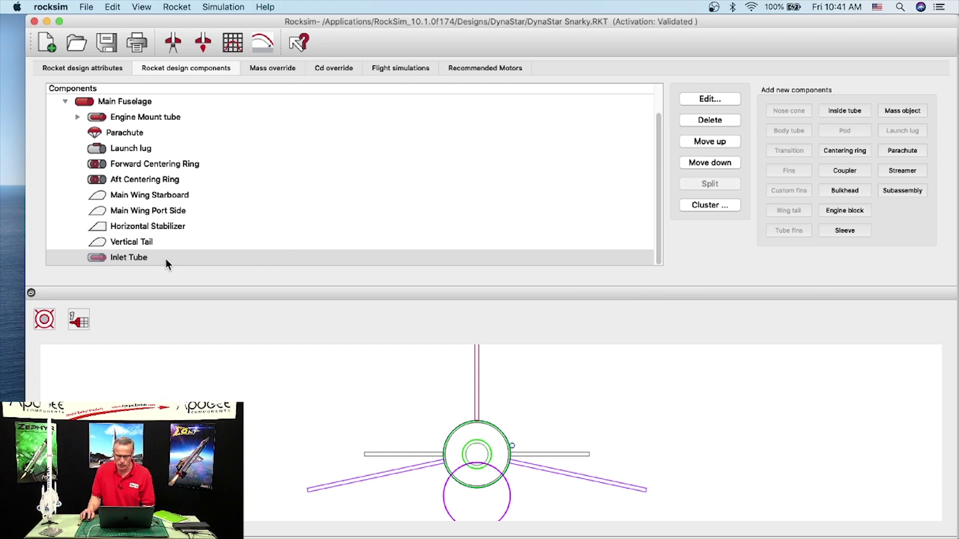
pyautogui.click(845, 112)
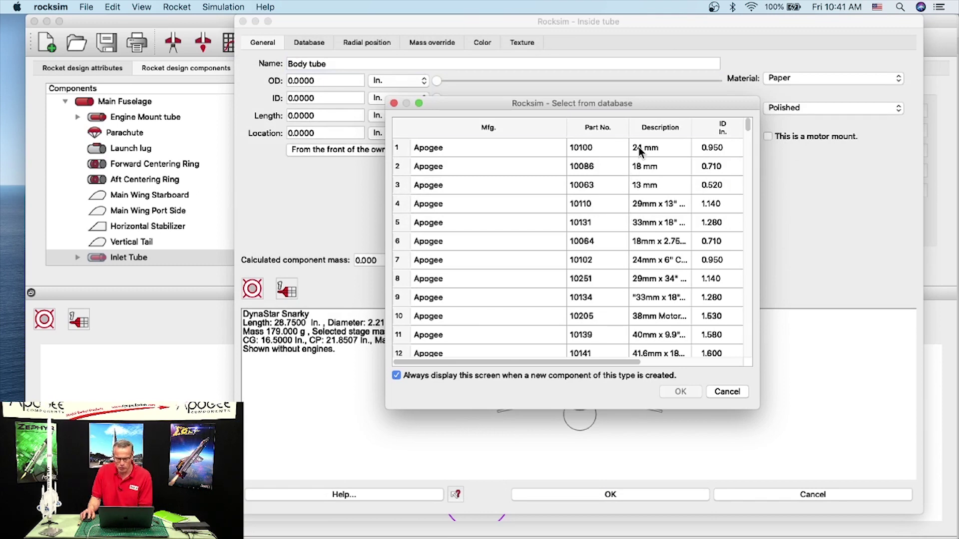
pyautogui.click(639, 150)
pyautogui.click(680, 392)
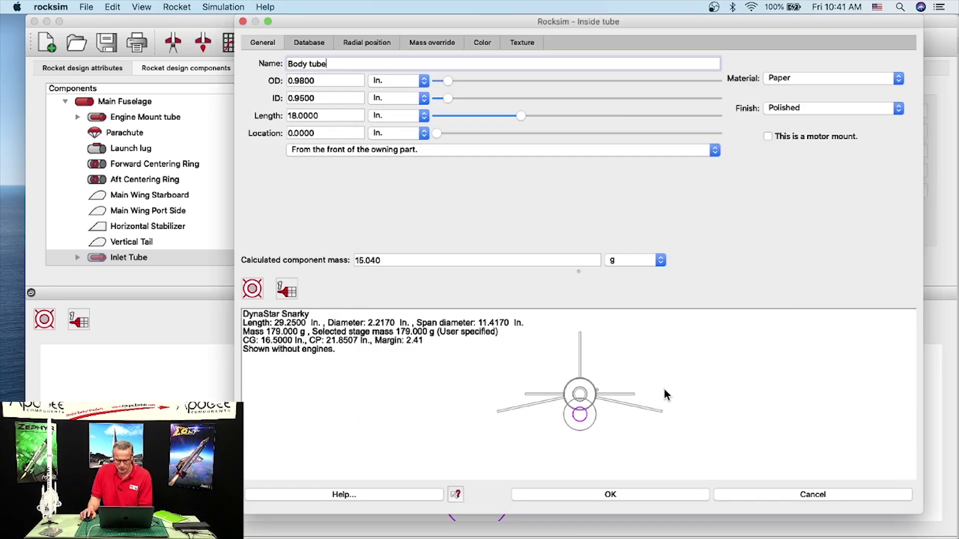
# Inspect the new body tube's placement inside the Inlet Tube in the enlarged base view and the side view
pyautogui.rightClick(576, 415)
pyautogui.click(604, 419)
pyautogui.moveTo(644, 428); pyautogui.dragTo(416, 306)
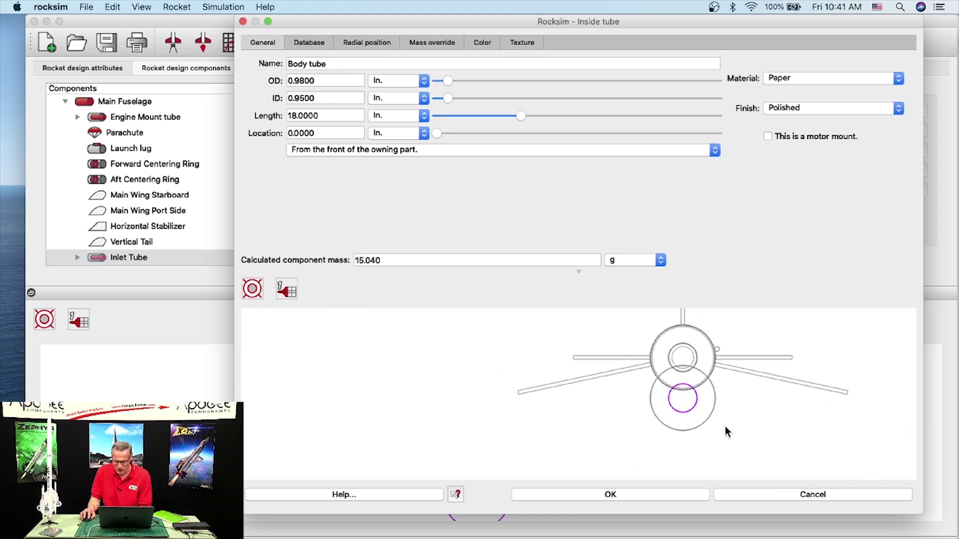
pyautogui.click(257, 289)
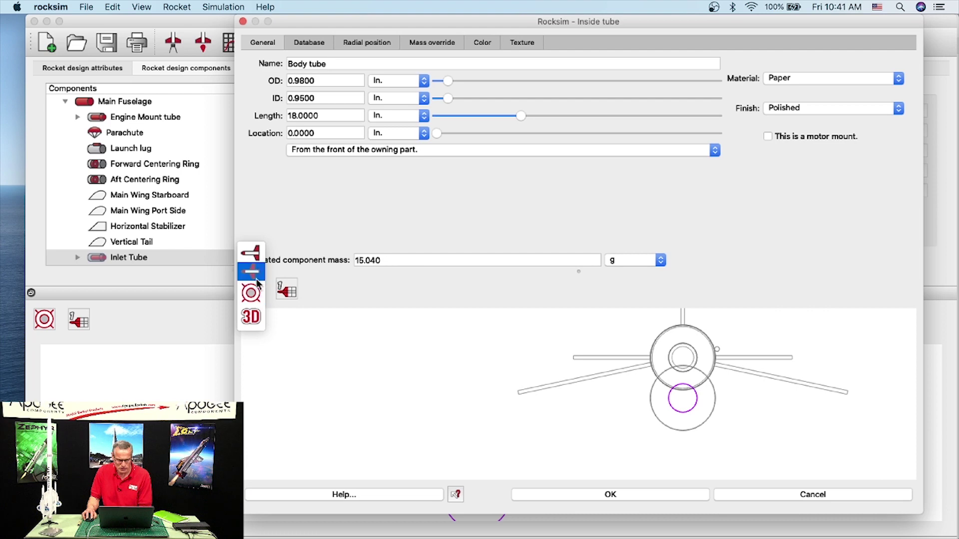
pyautogui.click(250, 254)
pyautogui.moveTo(775, 372); pyautogui.dragTo(554, 389)
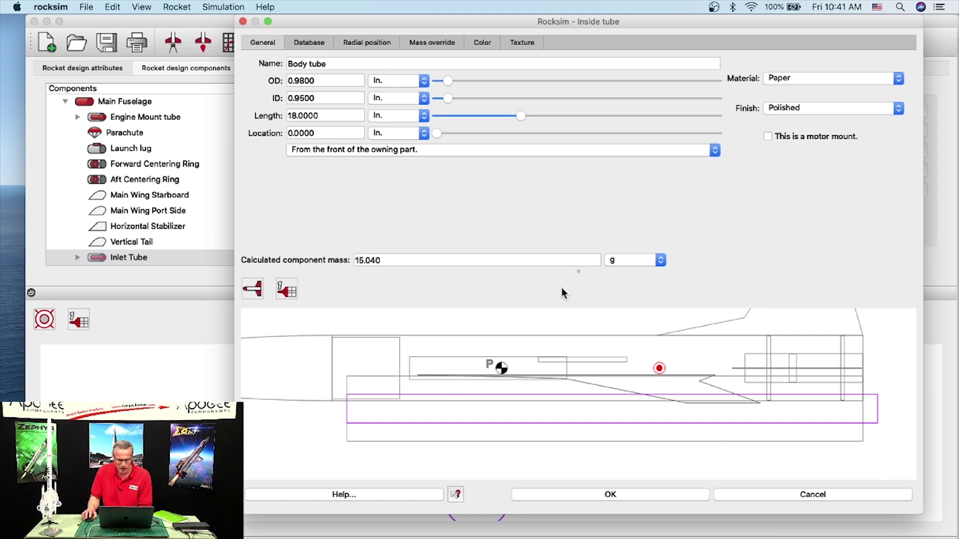
# Set the inside tube's length to 3.5000 in. and locate it 0.0000 in. from the base of the owning part
pyautogui.moveTo(521, 116); pyautogui.dragTo(456, 129)
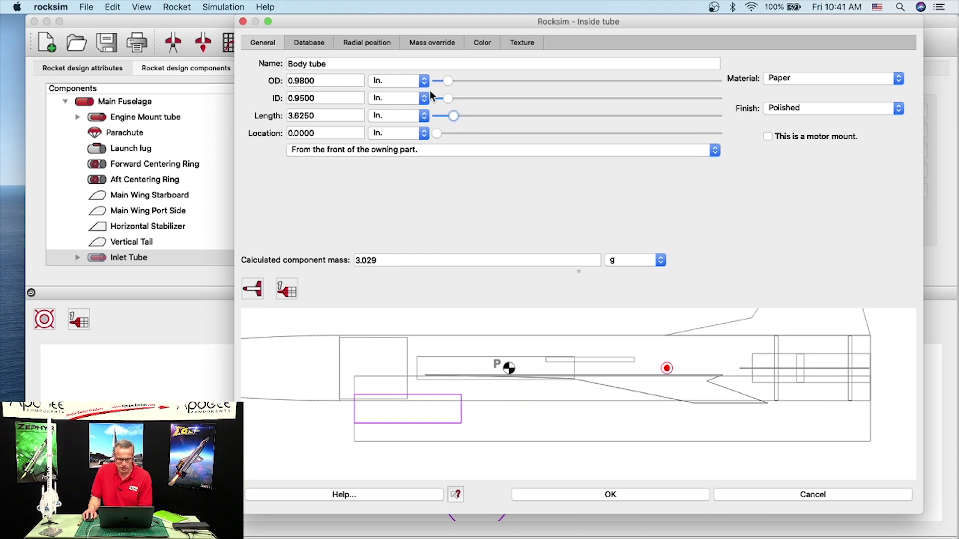
pyautogui.click(416, 151)
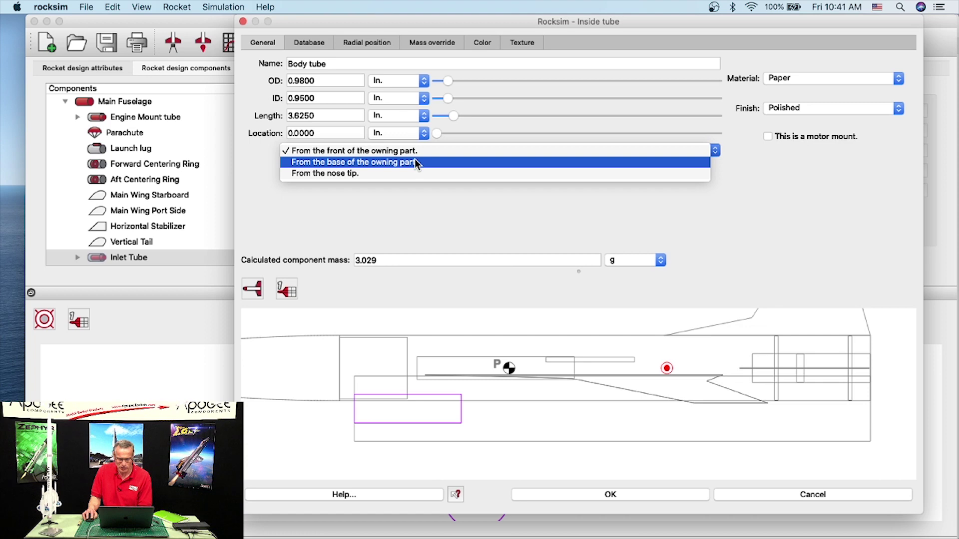
pyautogui.click(415, 161)
pyautogui.moveTo(454, 116); pyautogui.dragTo(456, 128)
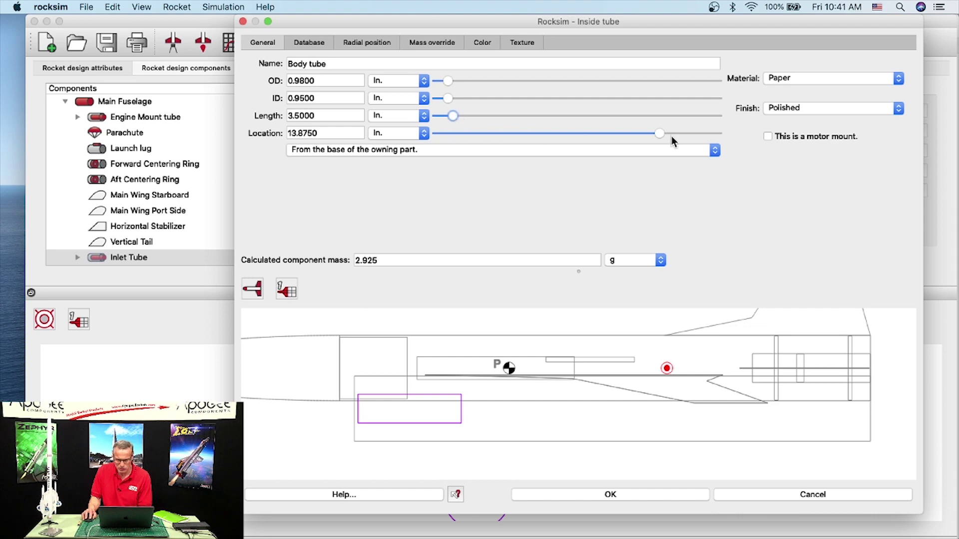
pyautogui.moveTo(651, 130)
pyautogui.mouseDown()
pyautogui.moveTo(514, 131)
pyautogui.moveTo(433, 118)
pyautogui.mouseUp()
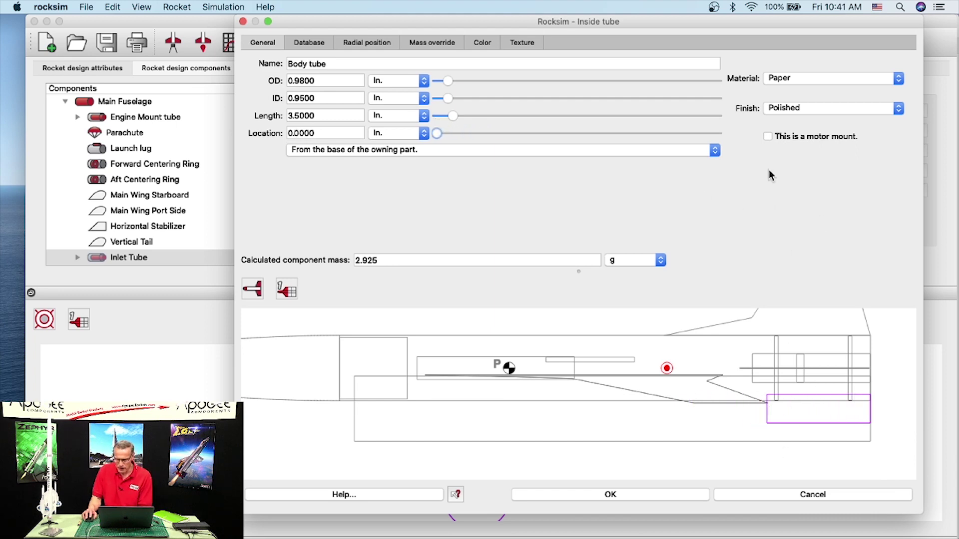
# Mark the inside tube as a motor mount and rename it "motor mount tube inside the duct tube"
pyautogui.click(766, 136)
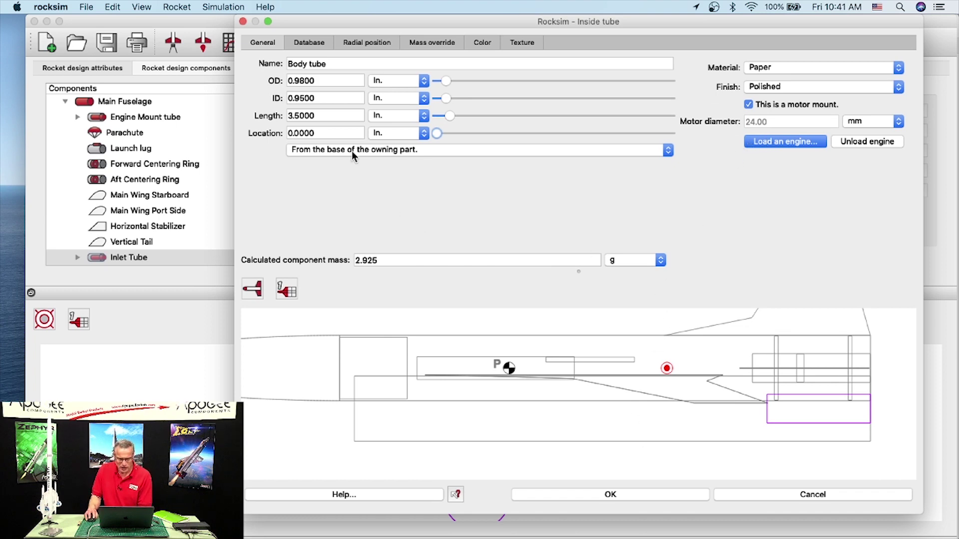
pyautogui.click(292, 64)
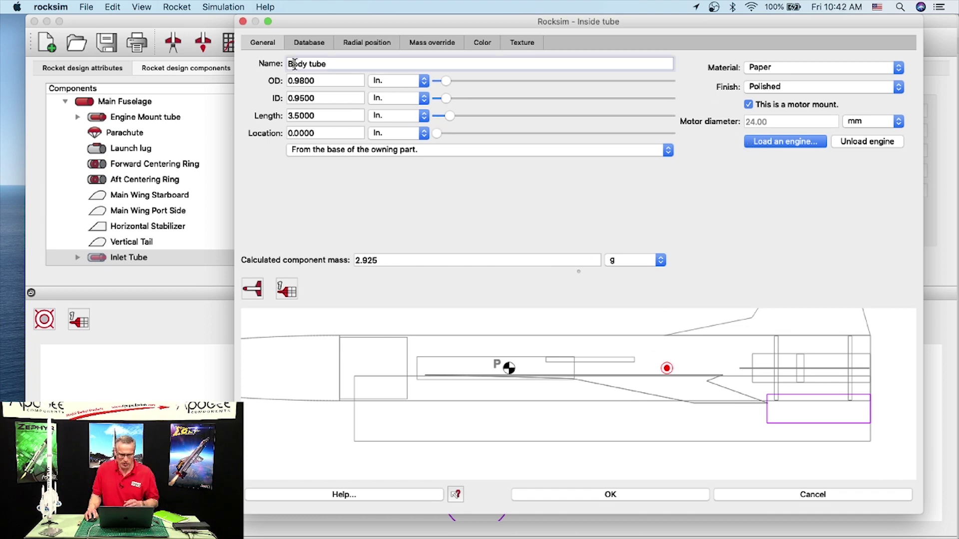
pyautogui.moveTo(306, 63); pyautogui.dragTo(264, 61)
pyautogui.write('motor mount tube inside the')
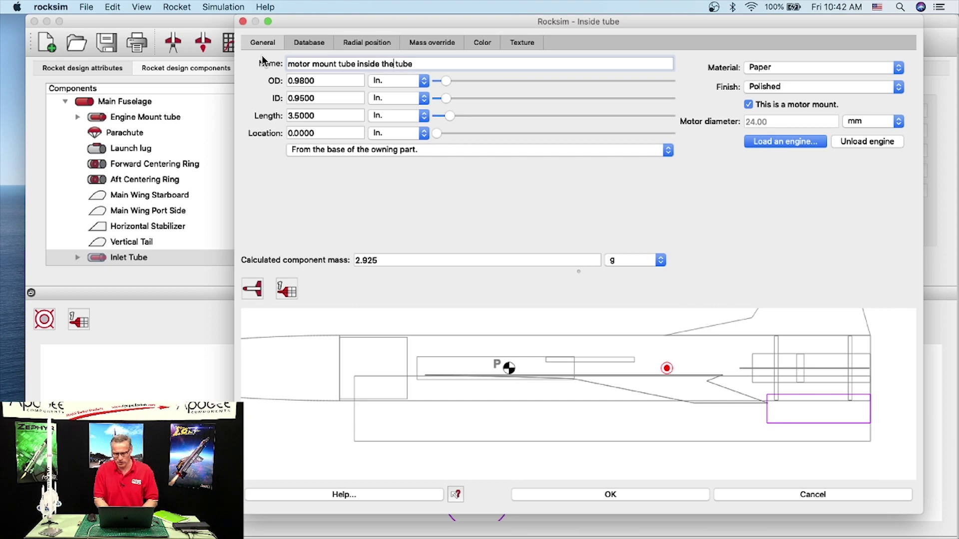
pyautogui.write(' duct')
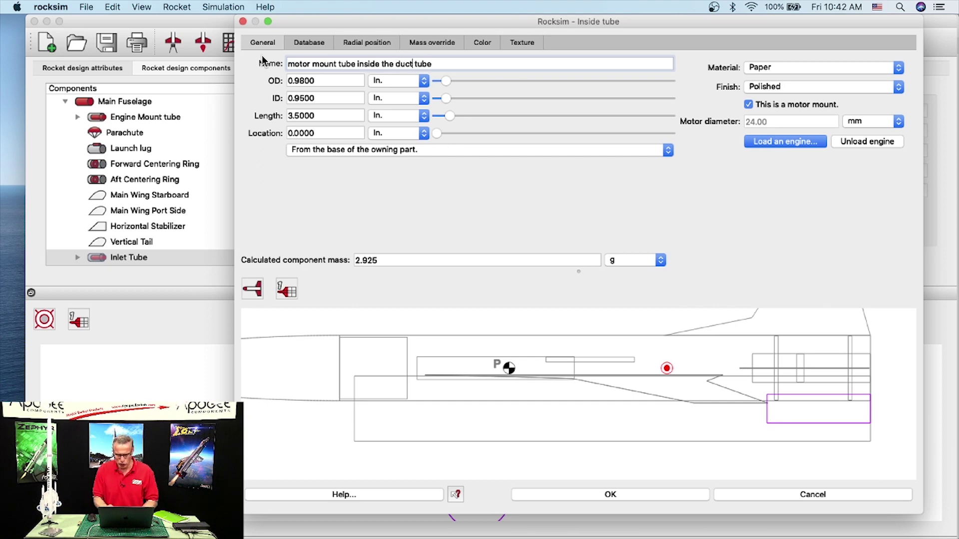
# Set the motor mount tube's diffuse 3D color to purple (#aa00ff) and apply its properties
pyautogui.click(488, 42)
pyautogui.click(642, 102)
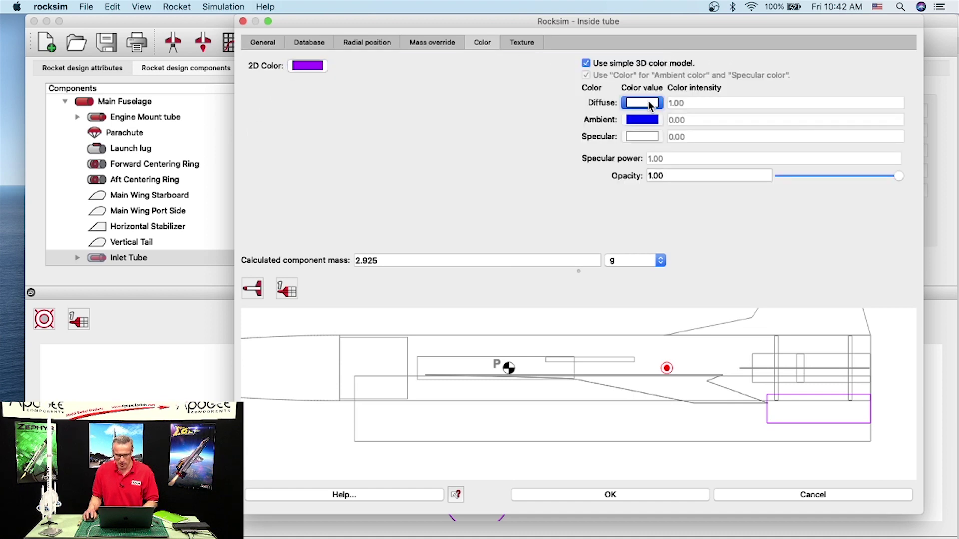
pyautogui.click(423, 174)
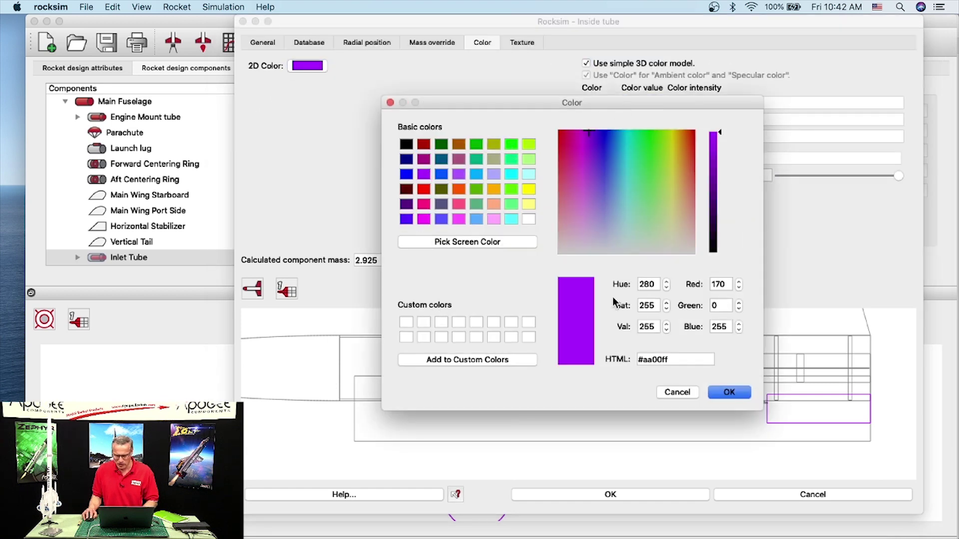
pyautogui.click(728, 393)
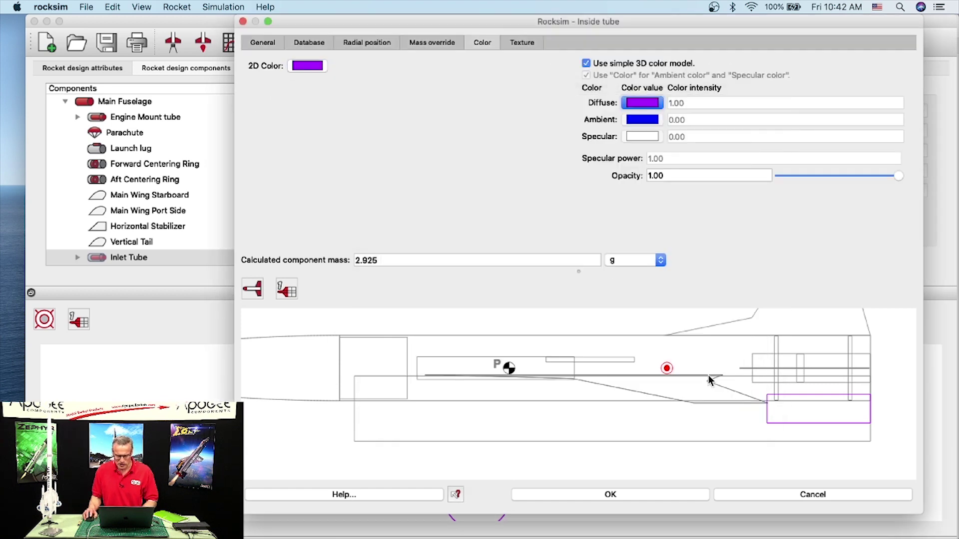
pyautogui.click(649, 493)
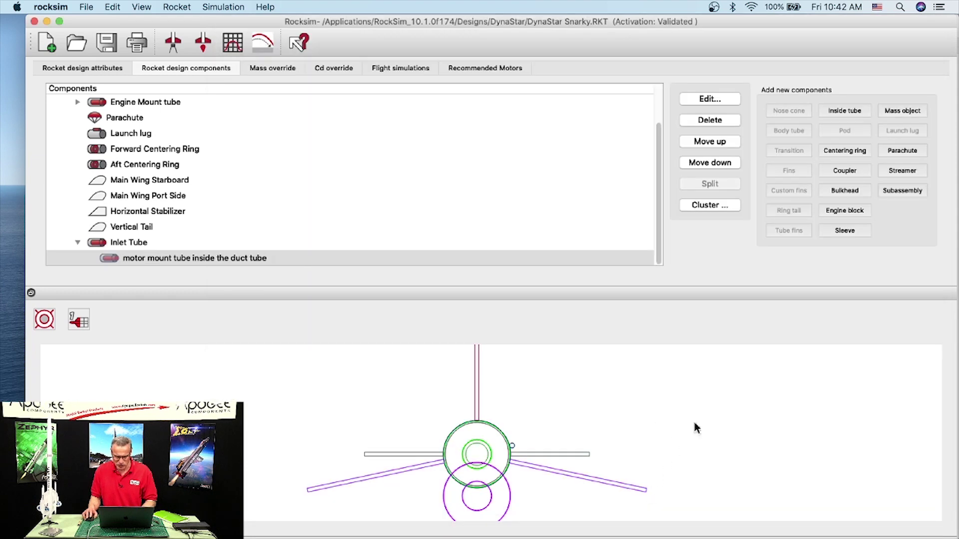
# Inspect the motor mount tube's placement in the side view and from the rear in the 3D view
pyautogui.click(41, 325)
pyautogui.click(44, 283)
pyautogui.scroll(-3, 610, 403)
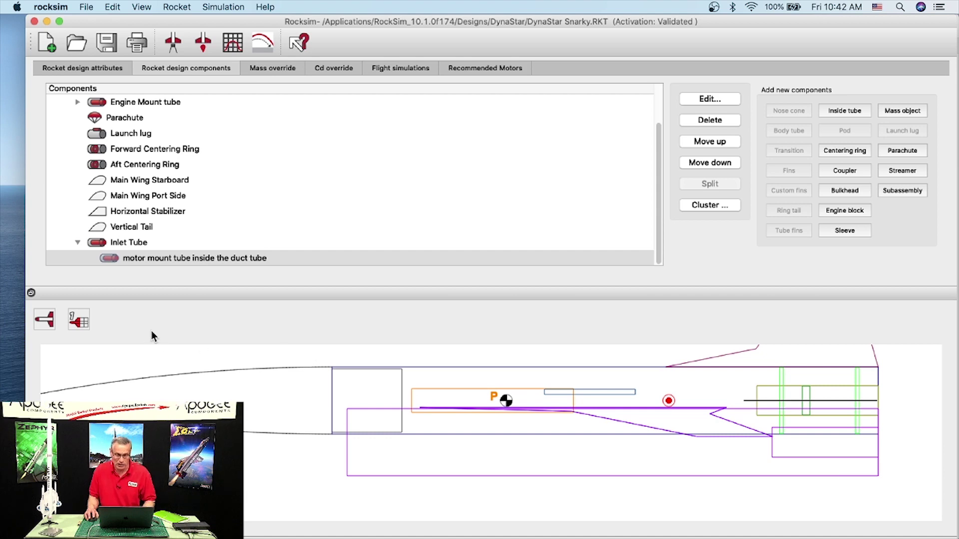
pyautogui.click(54, 320)
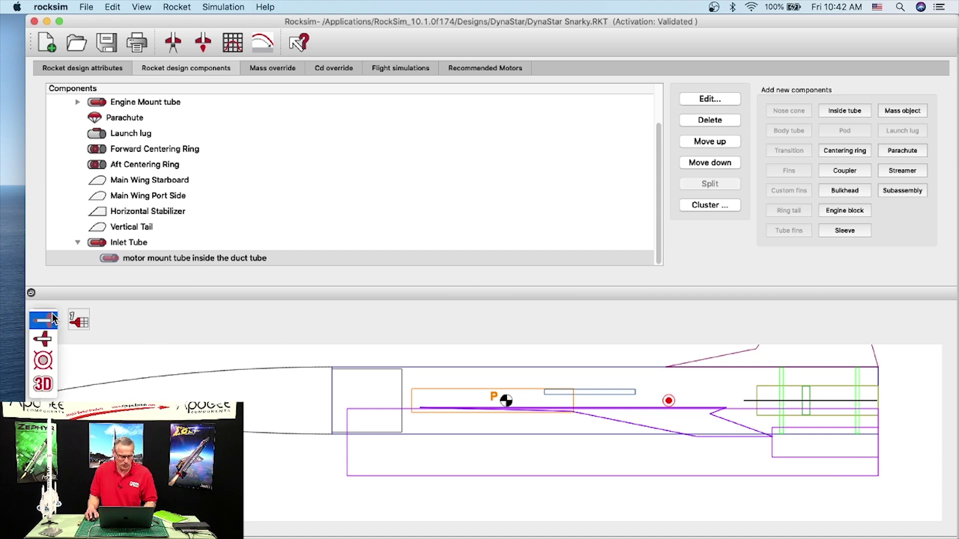
pyautogui.click(47, 388)
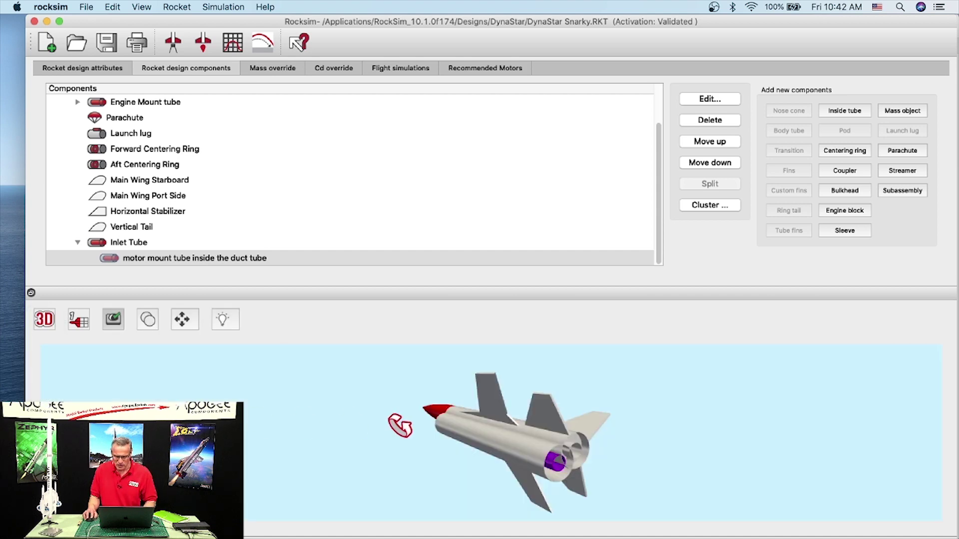
pyautogui.moveTo(654, 428); pyautogui.dragTo(510, 455)
pyautogui.scroll(3, 534, 440)
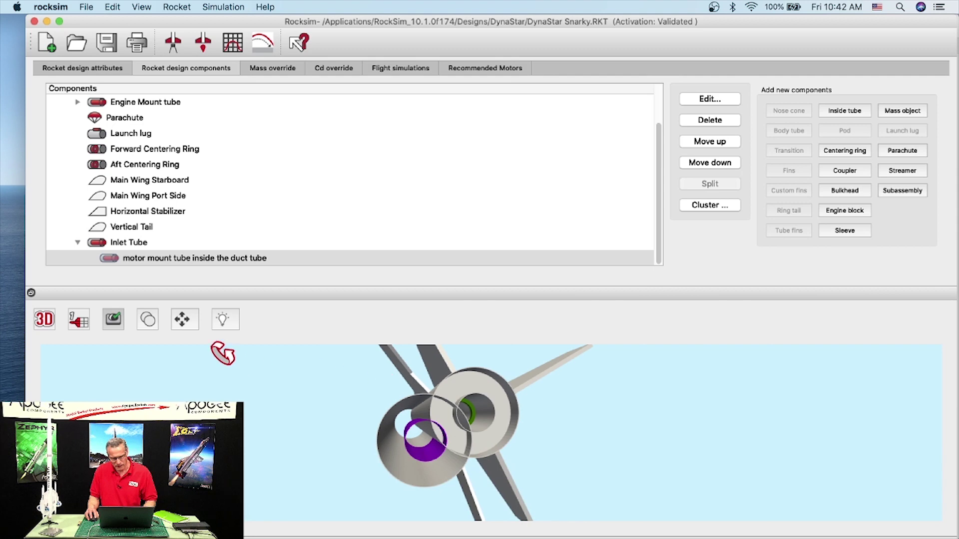
pyautogui.moveTo(506, 386); pyautogui.dragTo(480, 392)
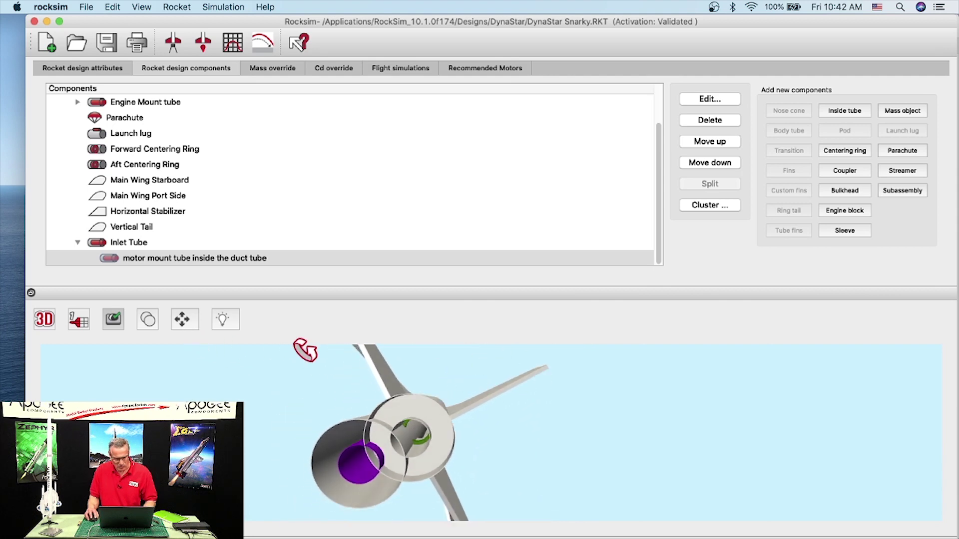
# Reset and reorient the 3D camera to examine the purple motor mount inside the Inlet Tube from the rear
pyautogui.click(190, 322)
pyautogui.click(484, 299)
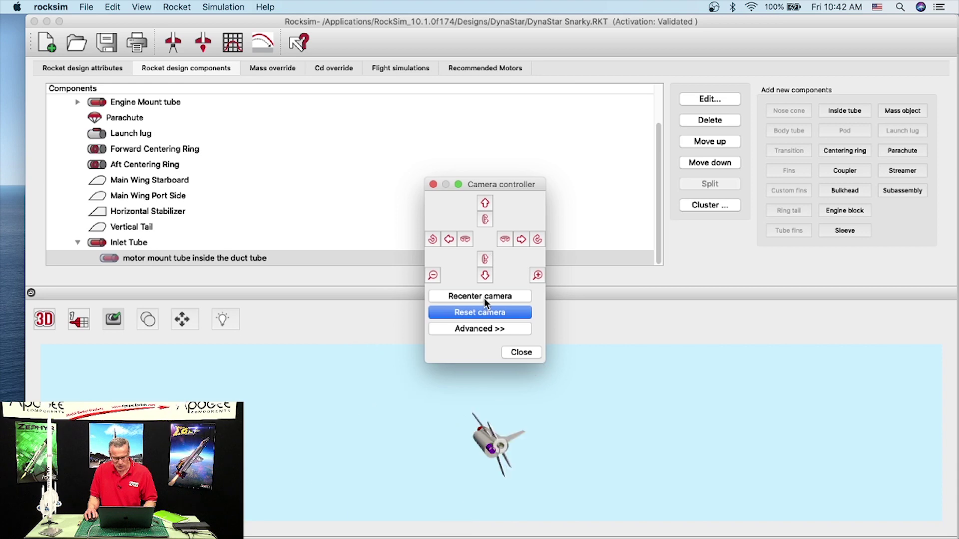
pyautogui.click(436, 235)
pyautogui.click(504, 241)
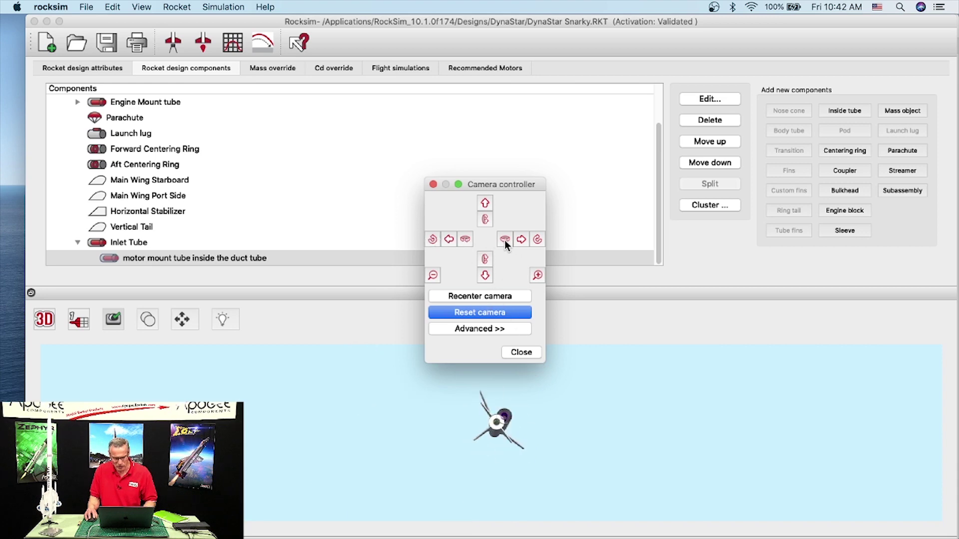
pyautogui.click(538, 239)
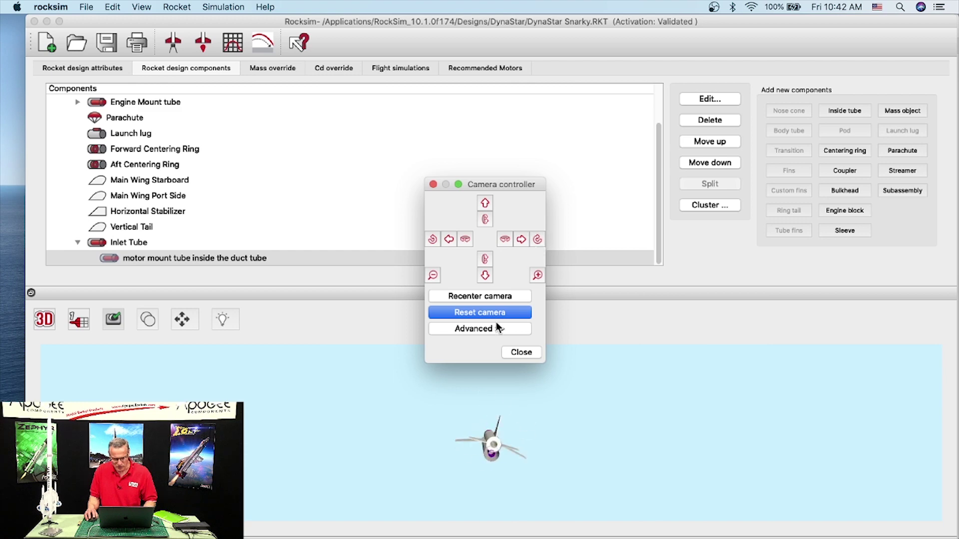
pyautogui.scroll(10, 511, 421)
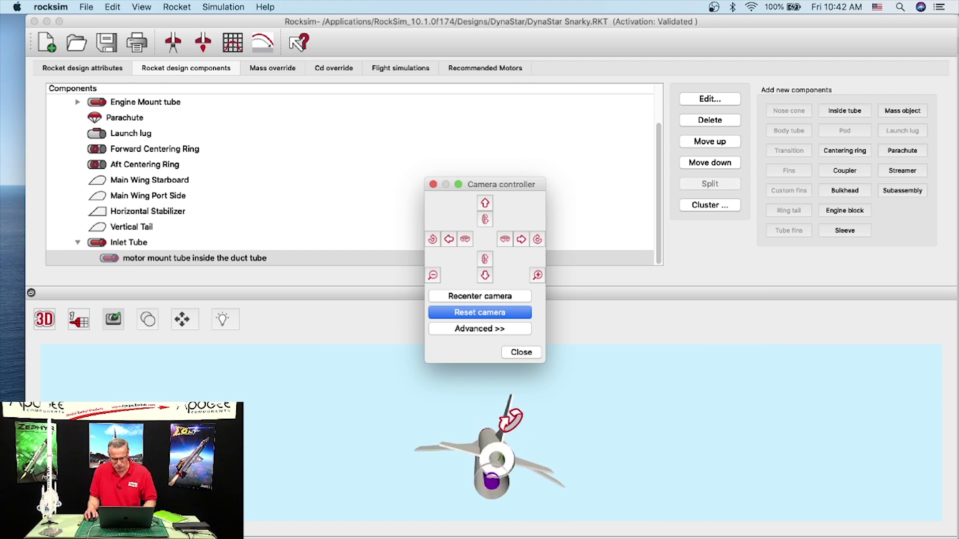
pyautogui.click(511, 421)
pyautogui.moveTo(512, 421); pyautogui.dragTo(513, 414)
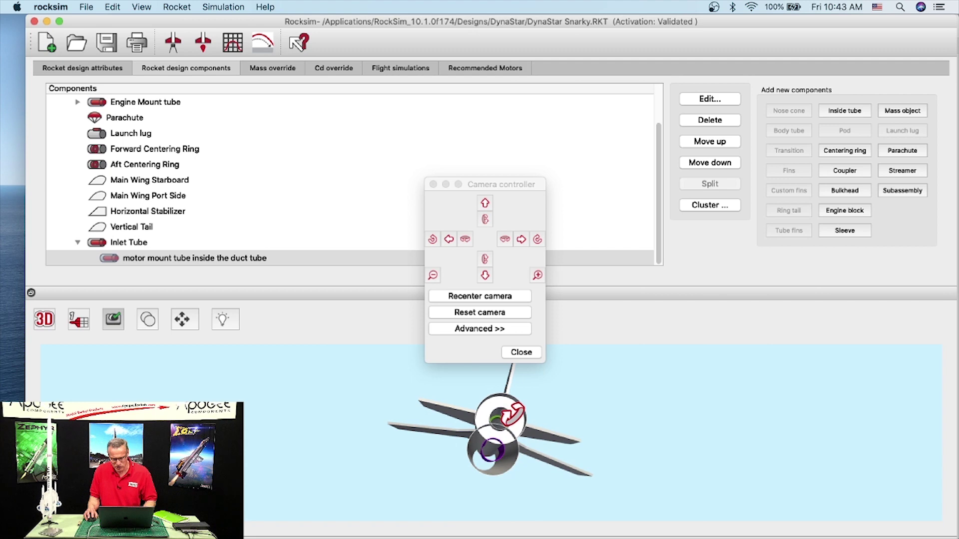
pyautogui.scroll(5, 528, 435)
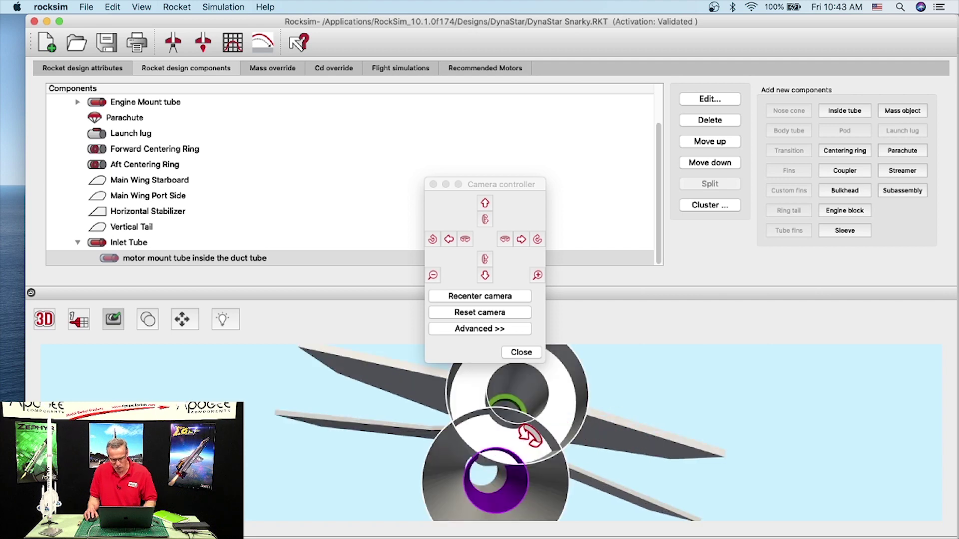
pyautogui.click(522, 352)
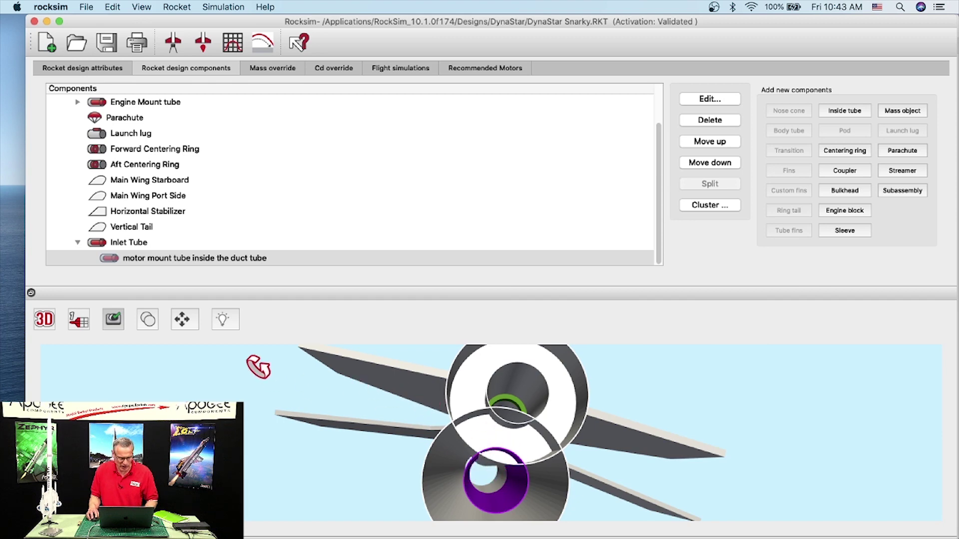
# Add a centering ring to the Inlet Tube 14.7500 in. from its front, with automatic calculation of known values turned off
pyautogui.click(98, 242)
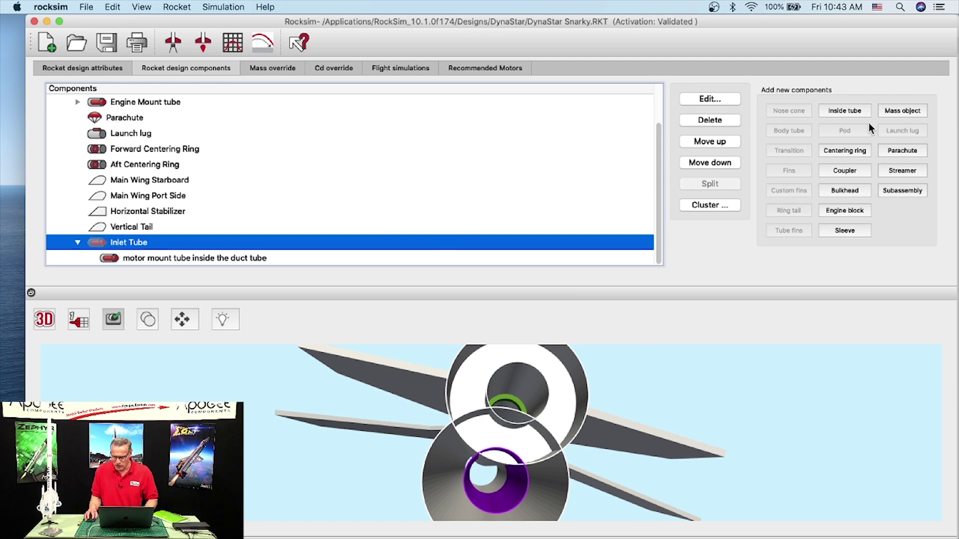
pyautogui.click(852, 152)
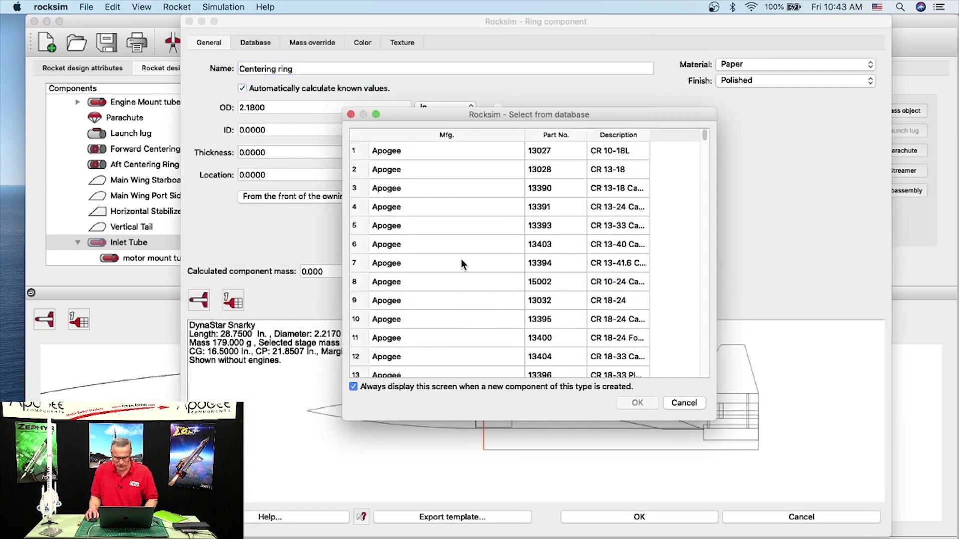
pyautogui.click(671, 399)
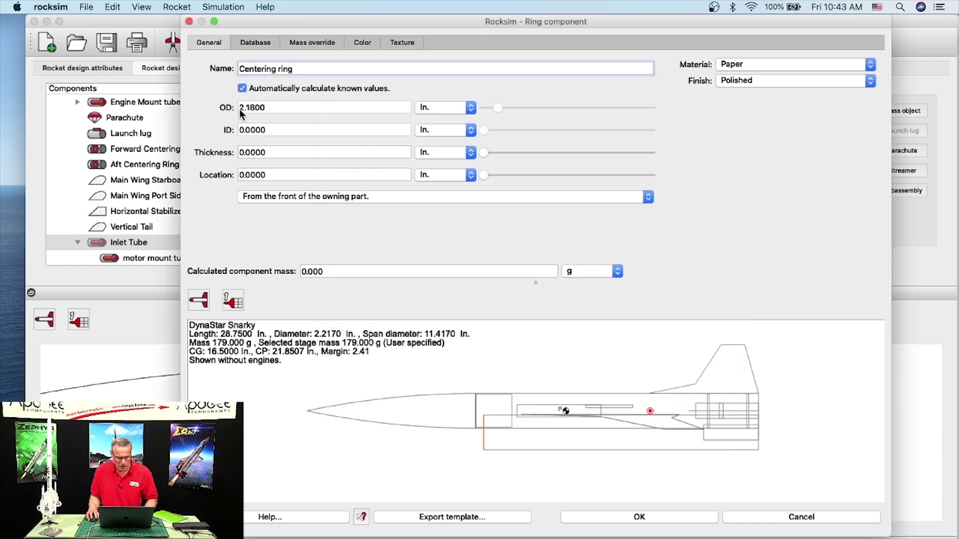
pyautogui.moveTo(482, 175)
pyautogui.mouseDown()
pyautogui.moveTo(621, 178)
pyautogui.moveTo(565, 183)
pyautogui.moveTo(634, 183)
pyautogui.moveTo(624, 193)
pyautogui.mouseUp()
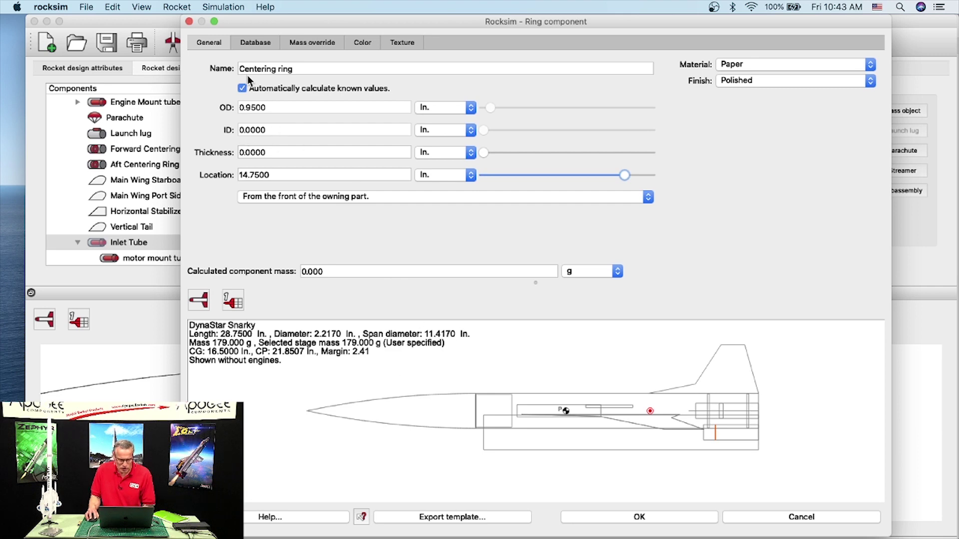
pyautogui.click(242, 88)
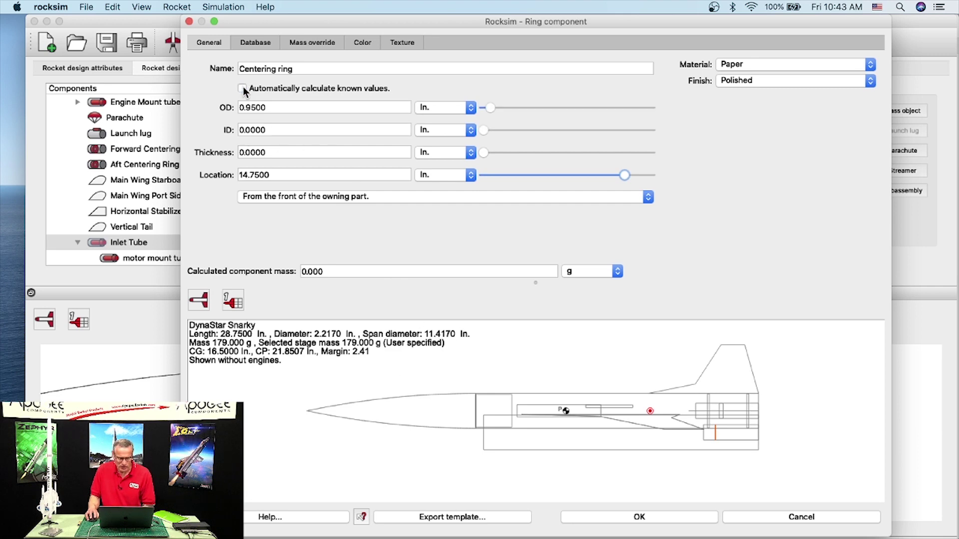
pyautogui.click(266, 130)
pyautogui.moveTo(266, 129); pyautogui.dragTo(238, 125)
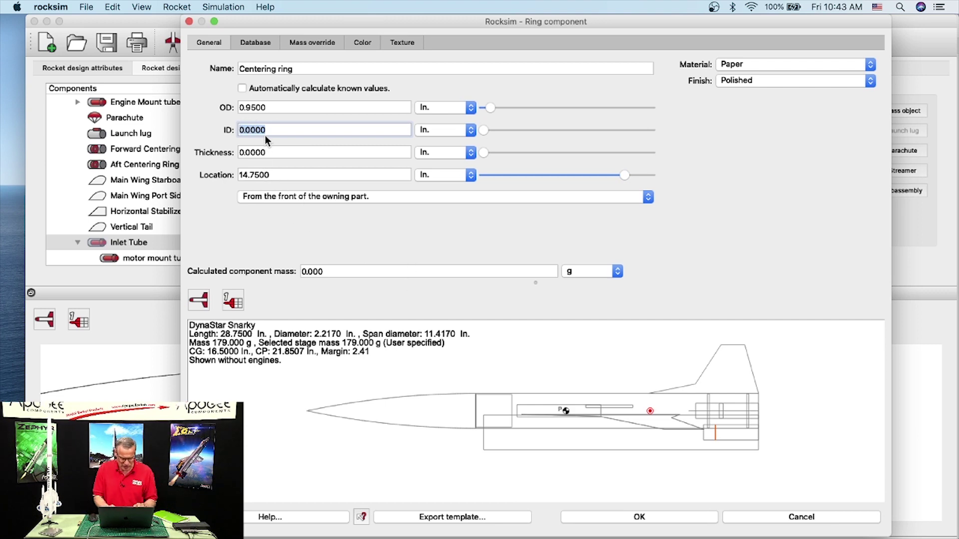
# Assign Apogee's CR 24-56, part 15026, from the database to the centering ring and check its fit around the motor mount tube
pyautogui.click(262, 45)
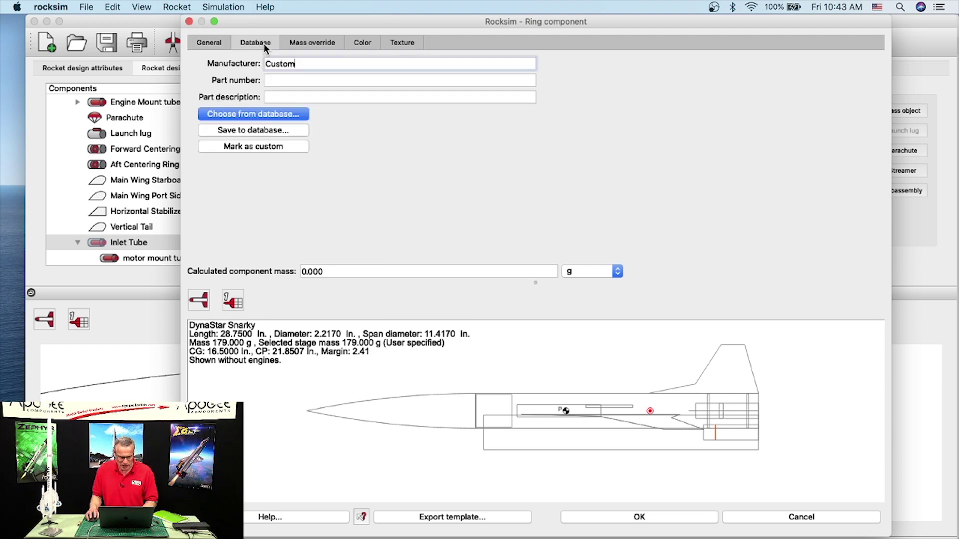
pyautogui.click(236, 116)
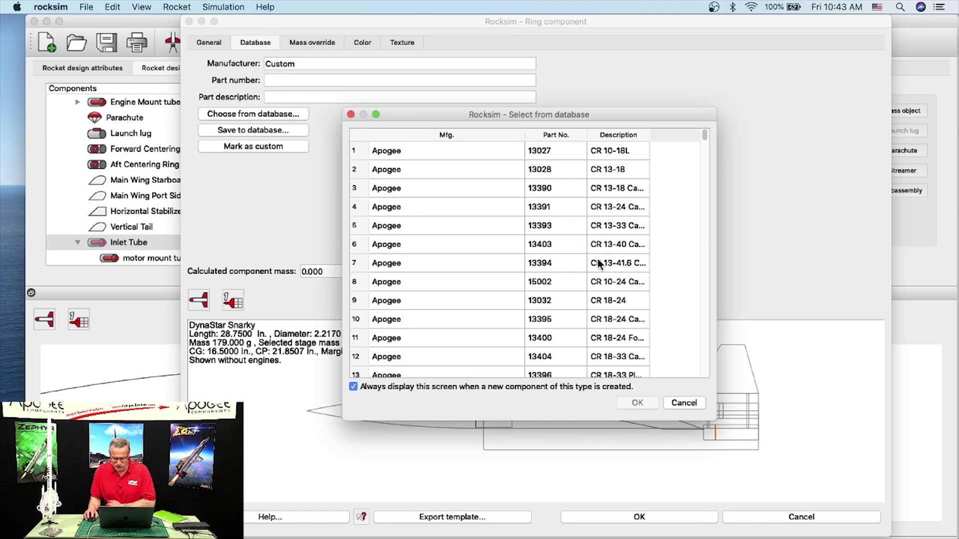
pyautogui.scroll(-5, 622, 315)
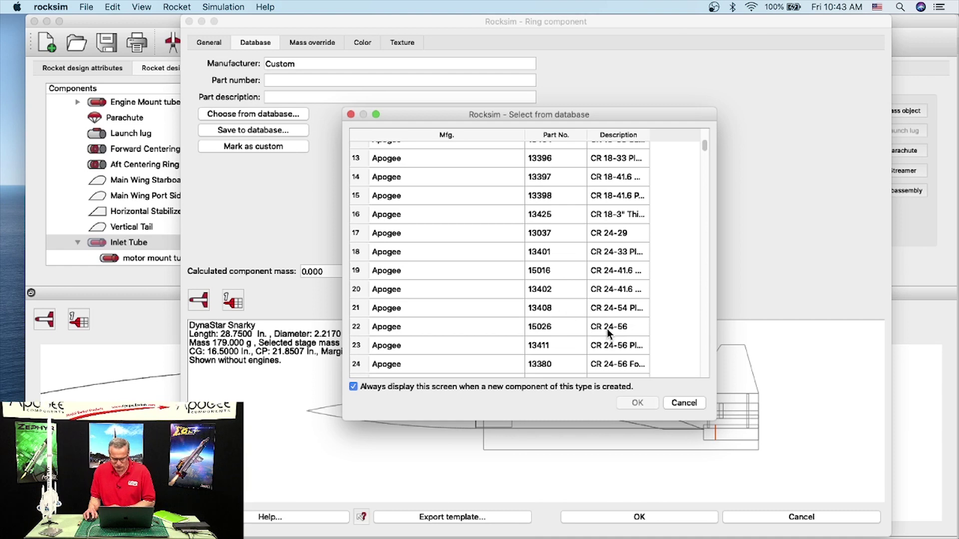
pyautogui.click(616, 328)
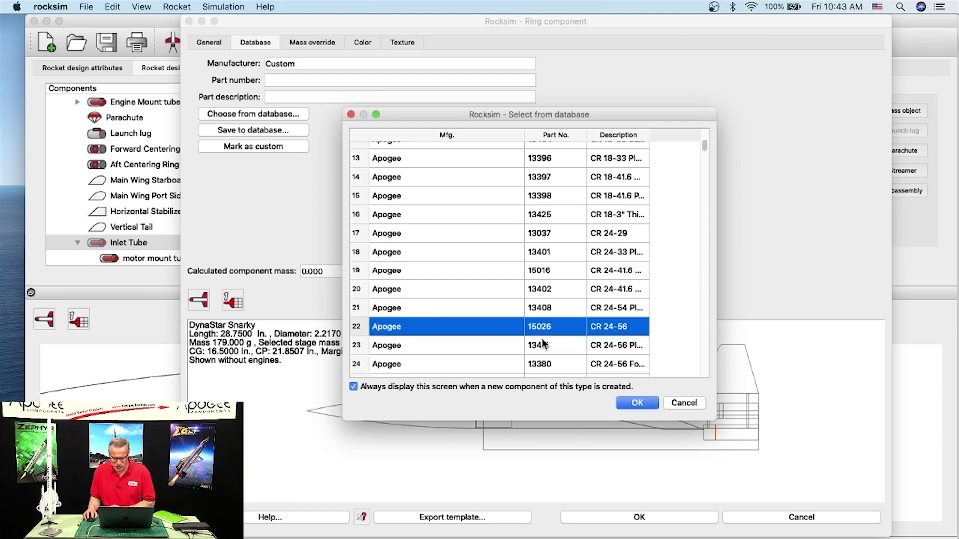
pyautogui.click(637, 401)
pyautogui.rightClick(716, 420)
pyautogui.click(738, 430)
pyautogui.moveTo(629, 371); pyautogui.dragTo(393, 332)
pyautogui.moveTo(779, 396); pyautogui.dragTo(547, 375)
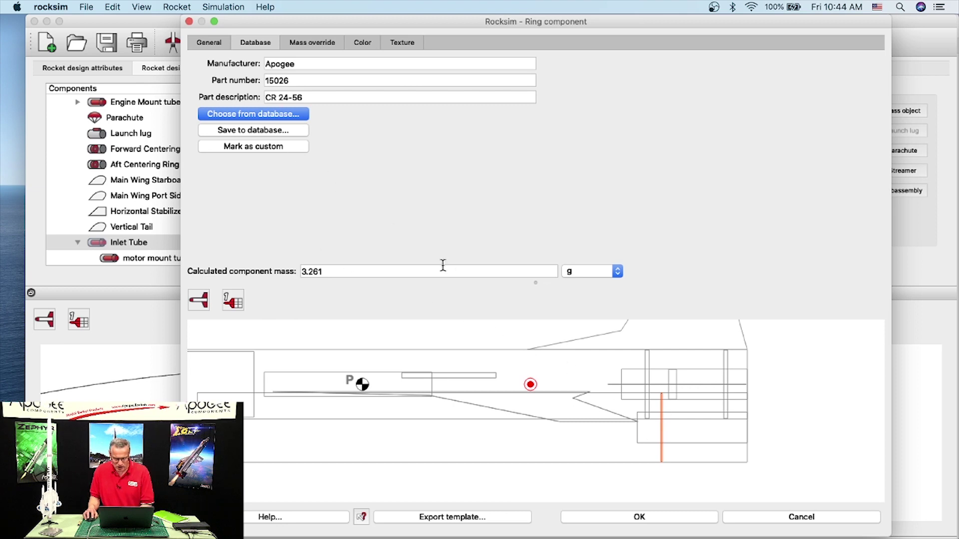
# Move the new centering ring to 14.1250 in. from the Inlet Tube's front and rename it Forward Duct Centering ring
pyautogui.click(221, 46)
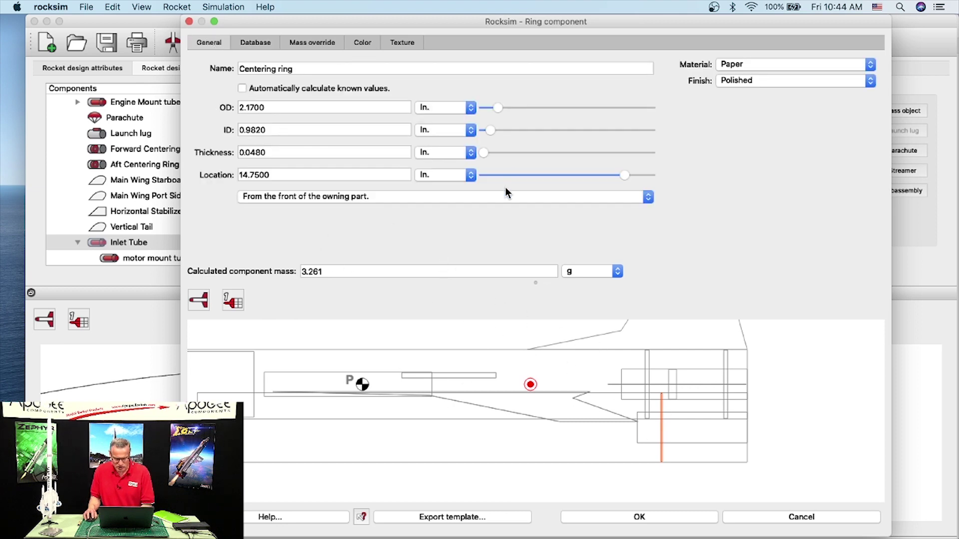
pyautogui.moveTo(639, 175); pyautogui.dragTo(614, 178)
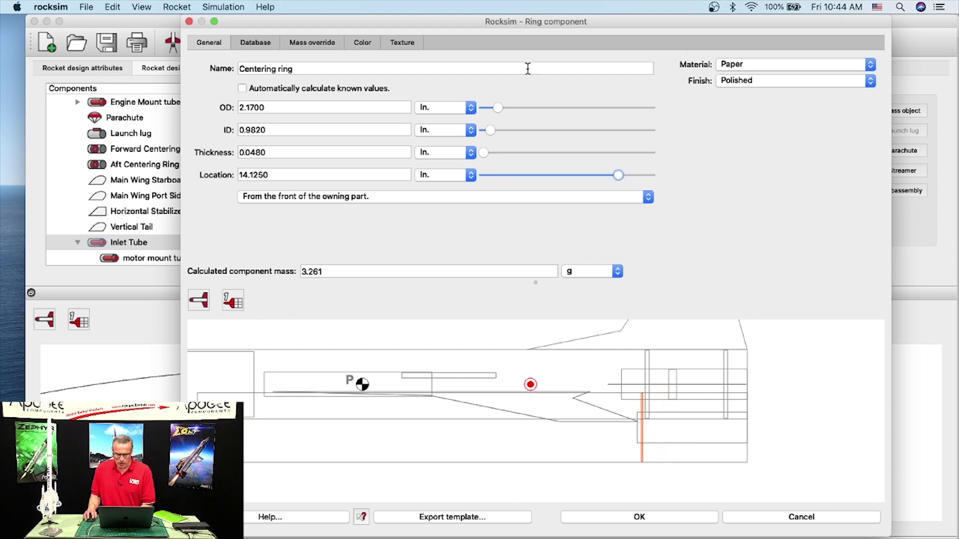
pyautogui.click(369, 45)
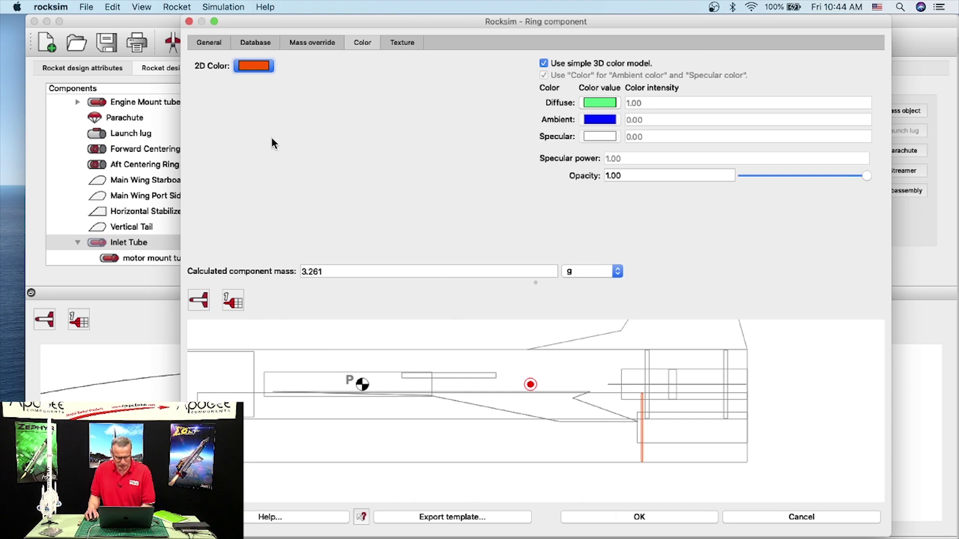
pyautogui.click(210, 42)
pyautogui.click(241, 68)
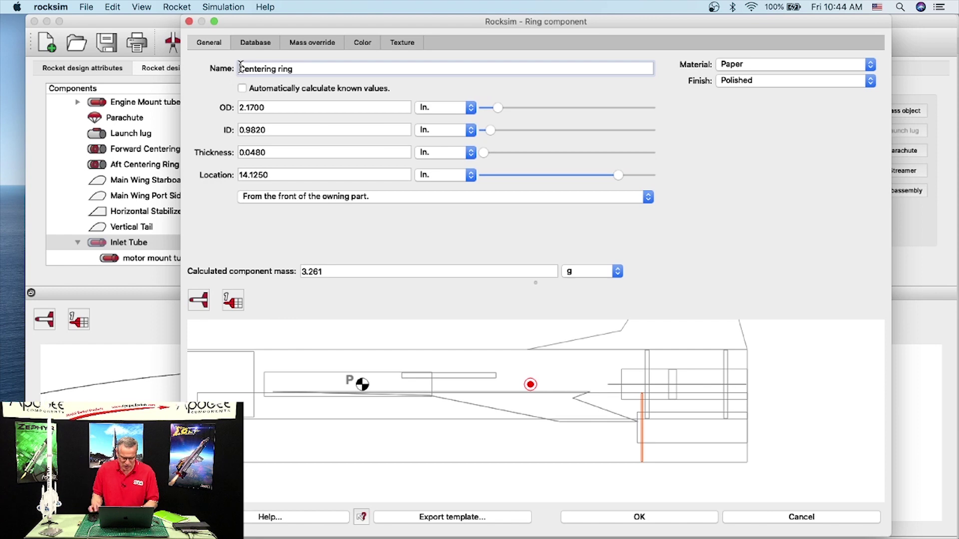
pyautogui.write('Forward Duct')
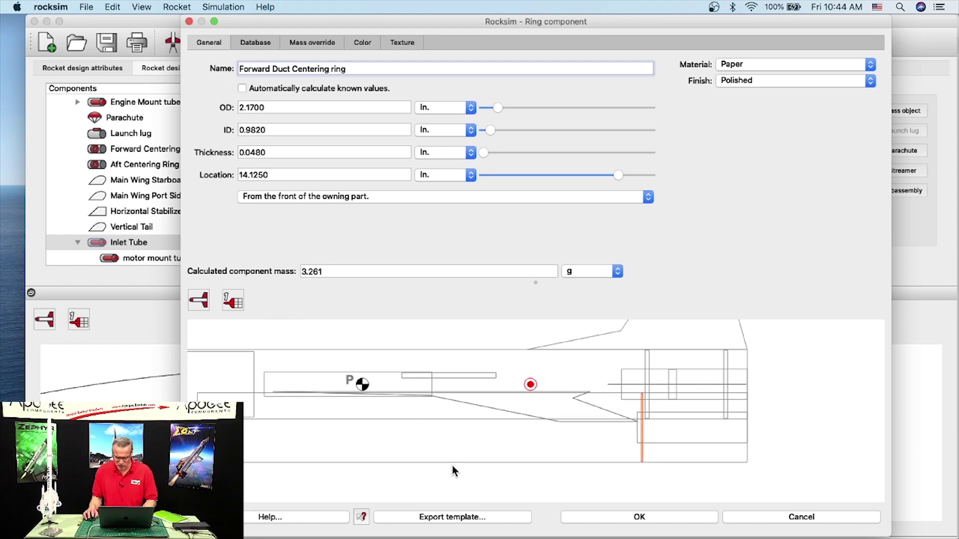
pyautogui.click(634, 516)
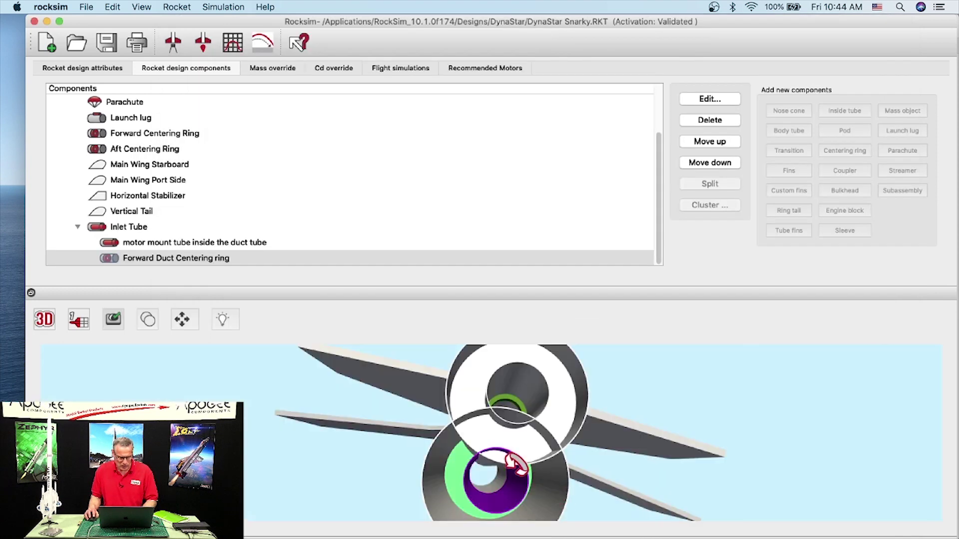
# Copy the Forward Duct Centering ring and paste the duplicate into the Inlet Tube
pyautogui.rightClick(145, 256)
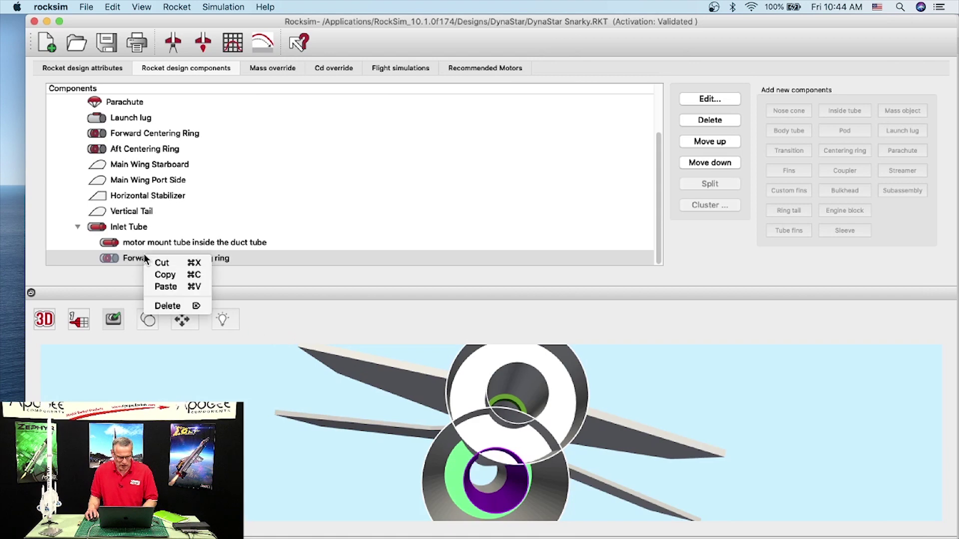
pyautogui.click(172, 276)
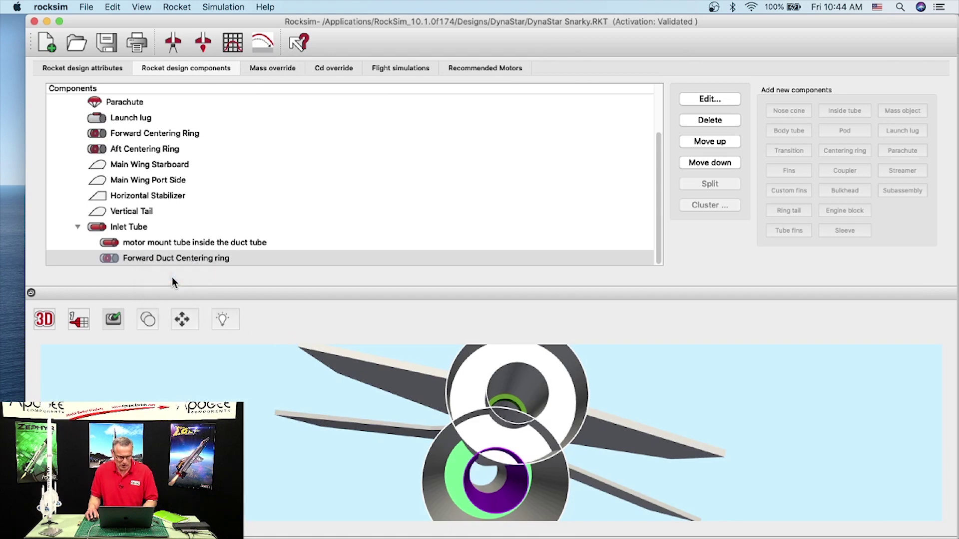
pyautogui.click(132, 225)
pyautogui.rightClick(132, 226)
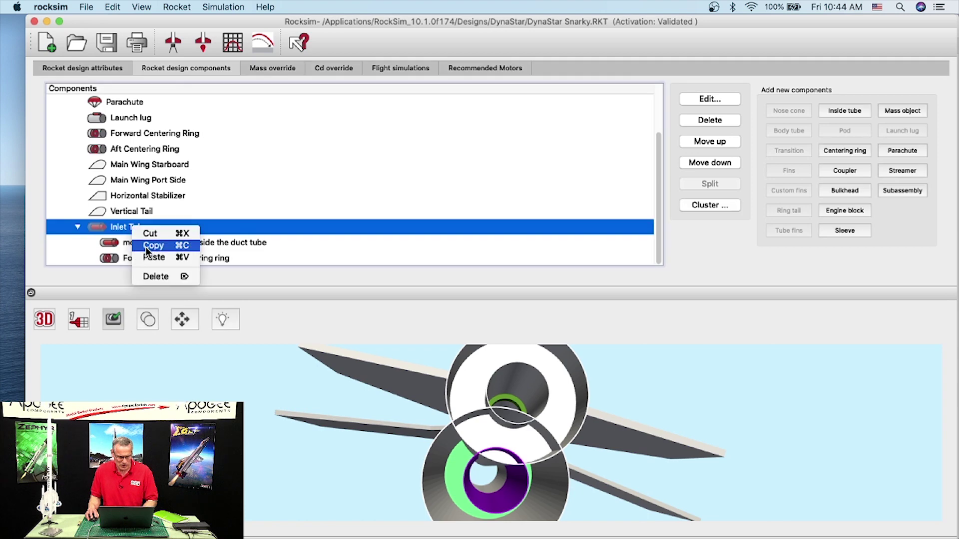
pyautogui.click(149, 256)
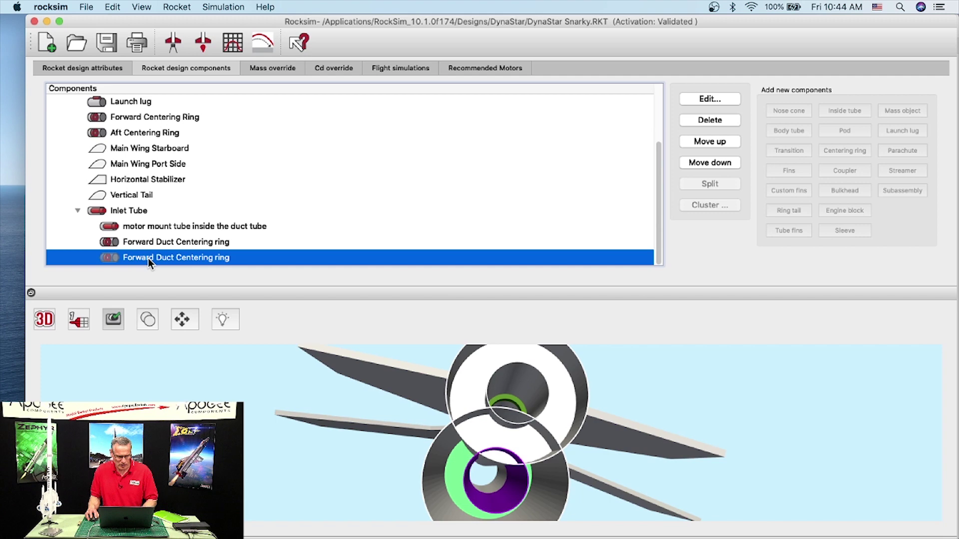
# Reference the duplicate ring's location from the base of the owning part and set it to 0.5000 in
pyautogui.doubleClick(148, 259)
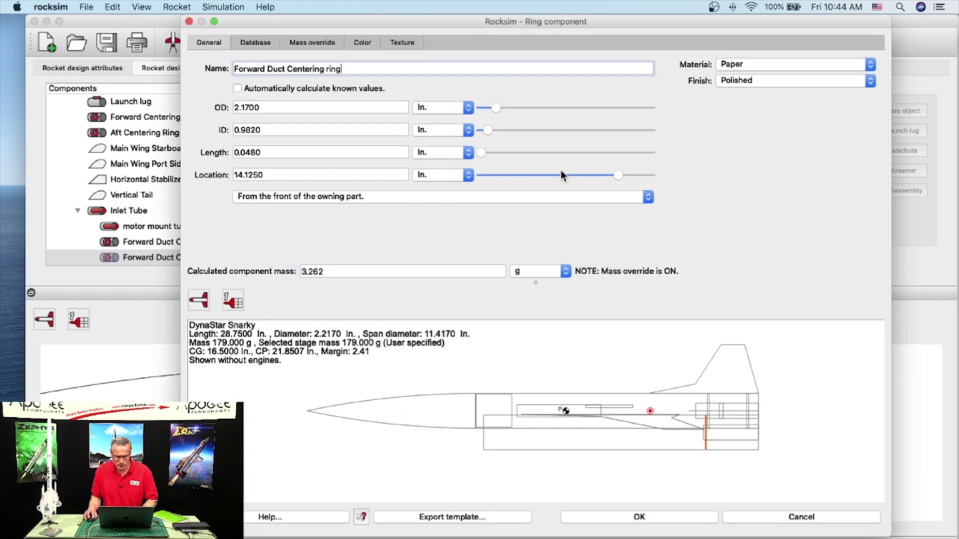
pyautogui.moveTo(617, 175); pyautogui.dragTo(595, 175)
pyautogui.click(275, 197)
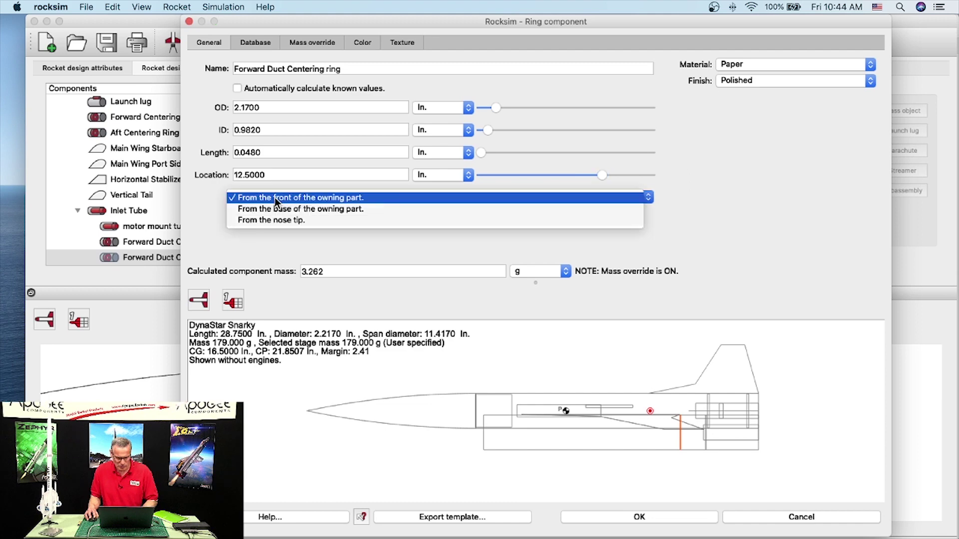
pyautogui.click(274, 209)
pyautogui.moveTo(531, 175); pyautogui.dragTo(490, 177)
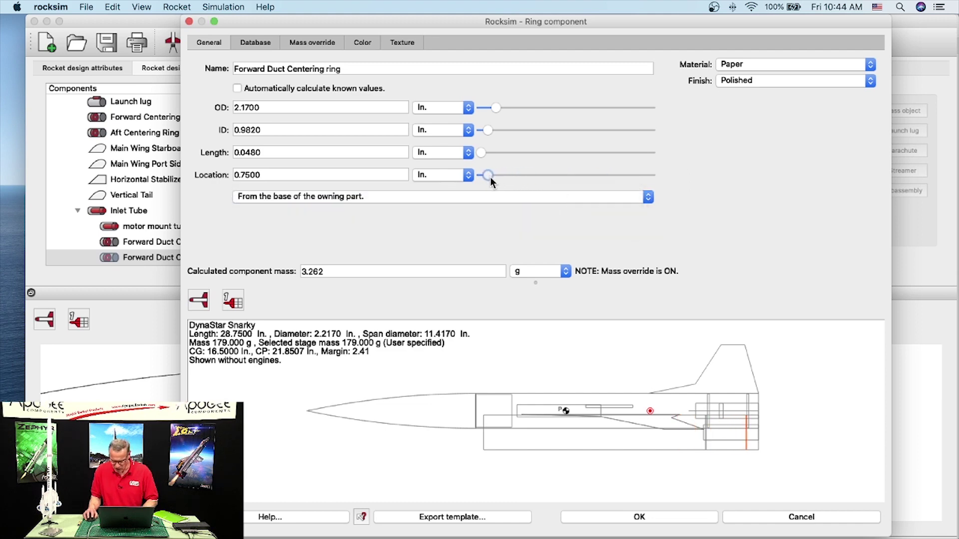
pyautogui.click(242, 175)
pyautogui.press('BackSpace')
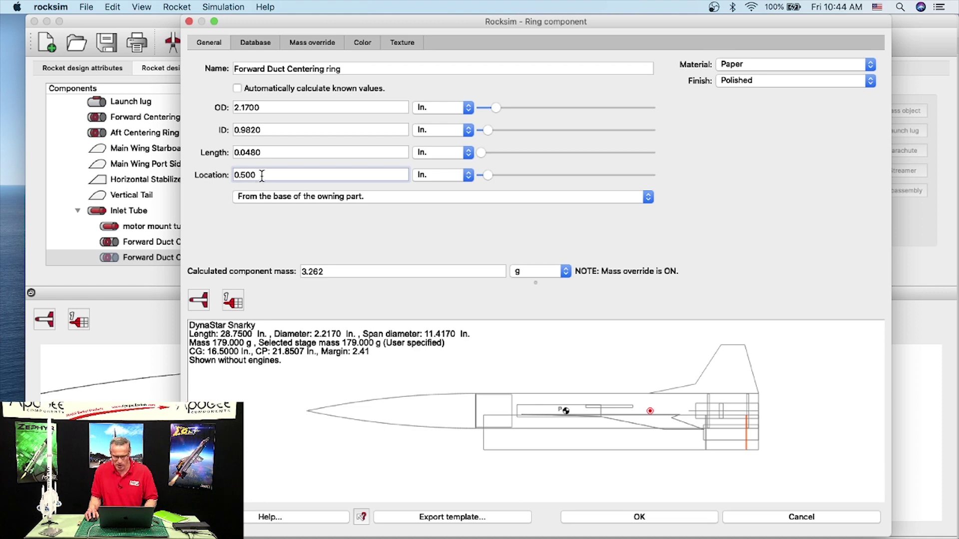
pyautogui.press('Tab')
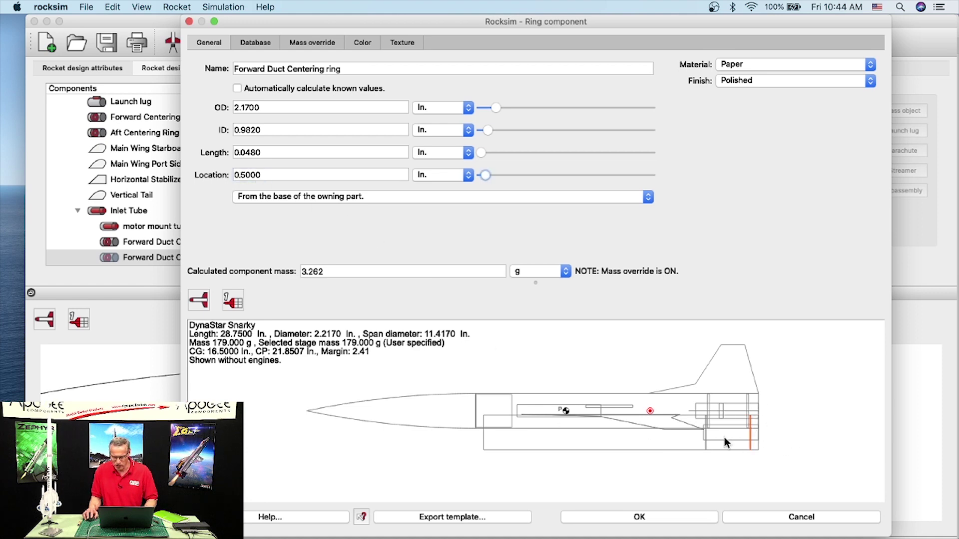
pyautogui.click(668, 520)
# Check the placement of the two duct centering rings in the 3D view and the full side view
pyautogui.moveTo(664, 456); pyautogui.dragTo(806, 455)
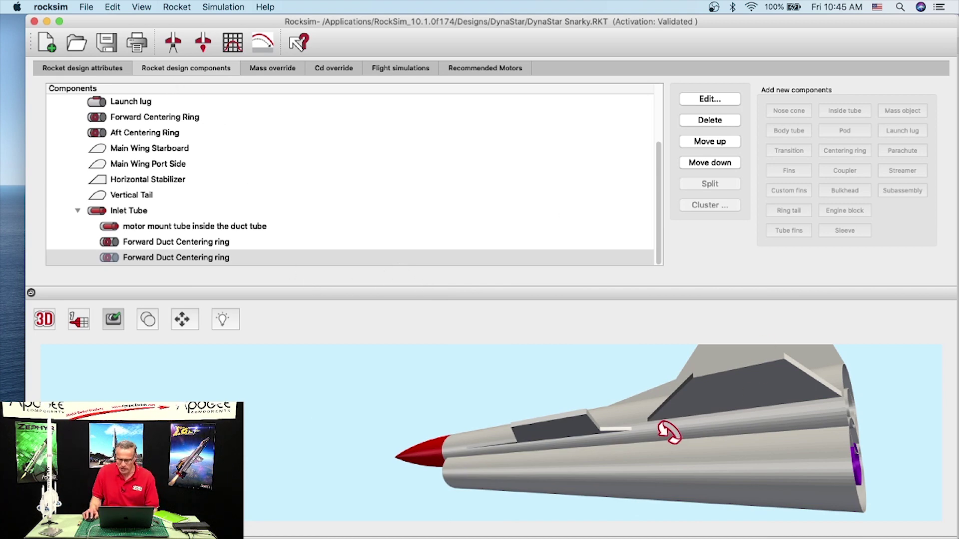
pyautogui.click(44, 319)
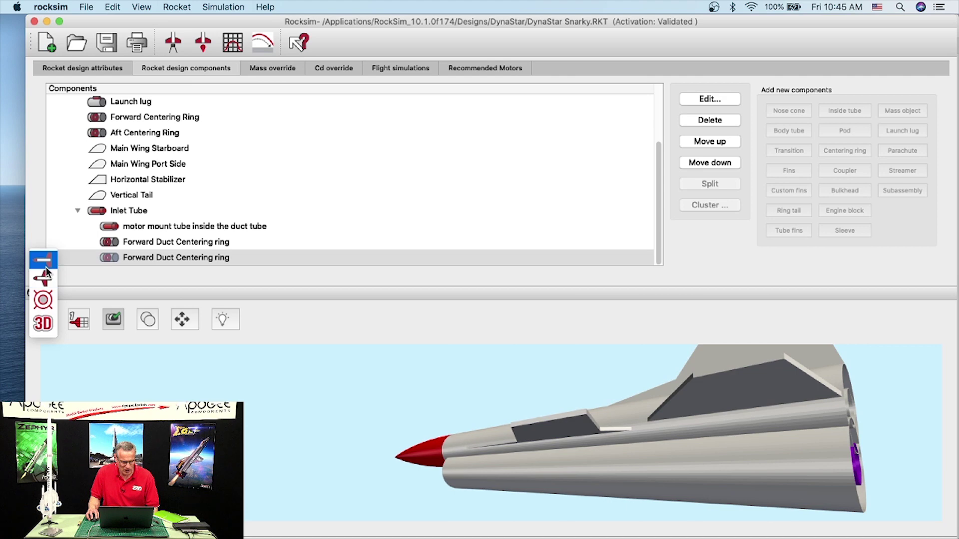
pyautogui.click(47, 263)
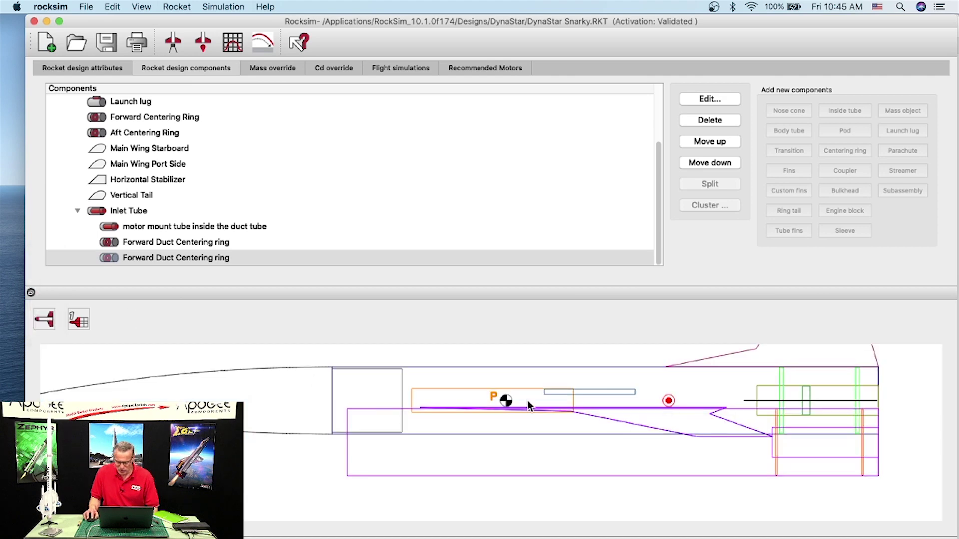
pyautogui.rightClick(620, 416)
pyautogui.click(639, 448)
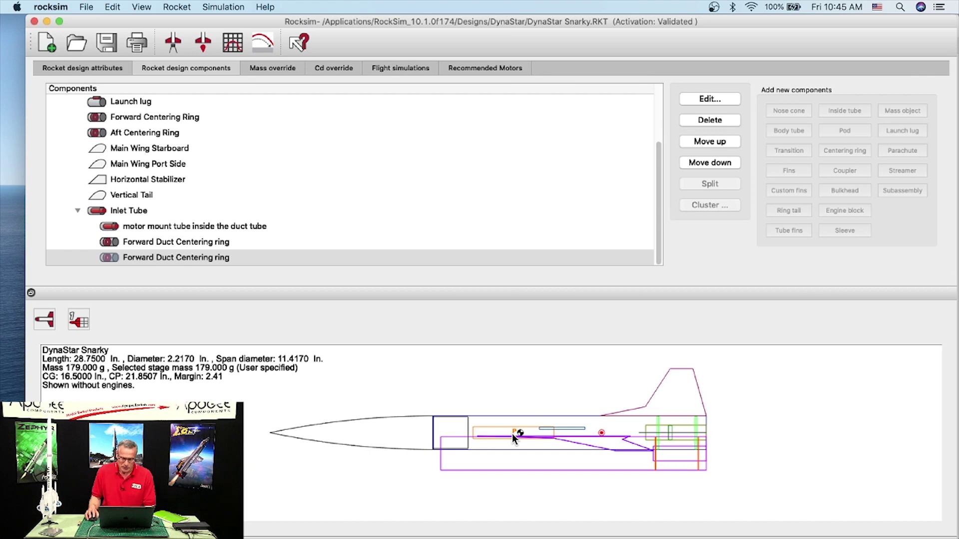
# Shorten the Inlet Tube to a length of 17.3750 in
pyautogui.scroll(5, 140, 119)
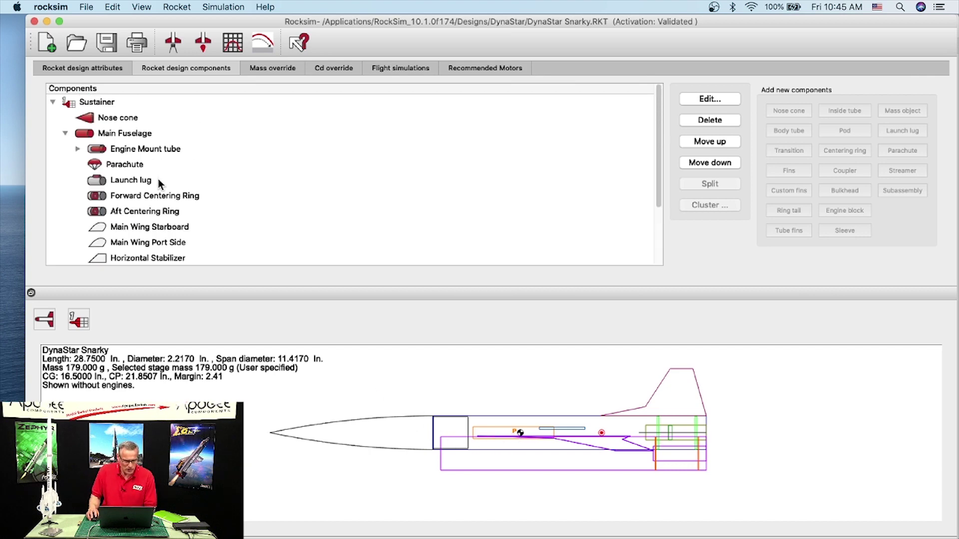
pyautogui.scroll(-5, 108, 149)
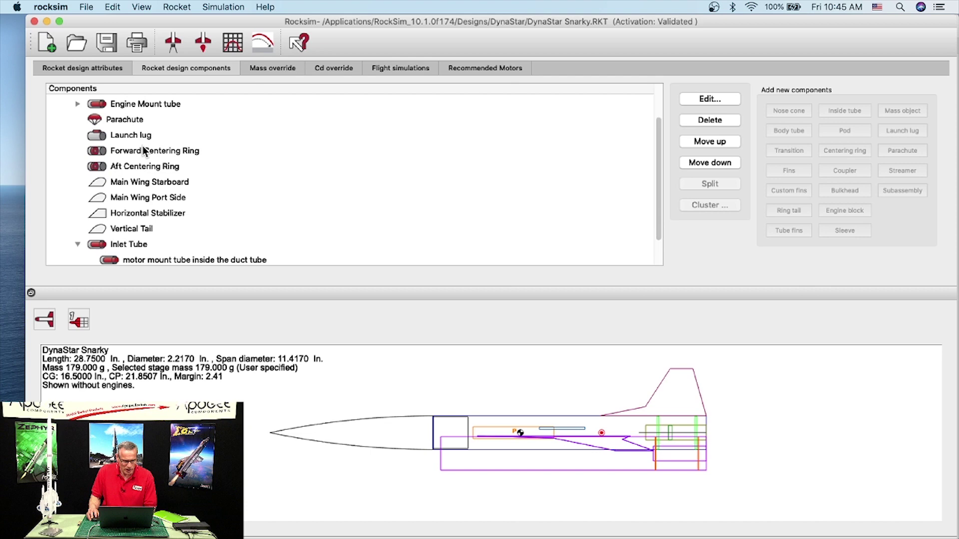
pyautogui.doubleClick(137, 209)
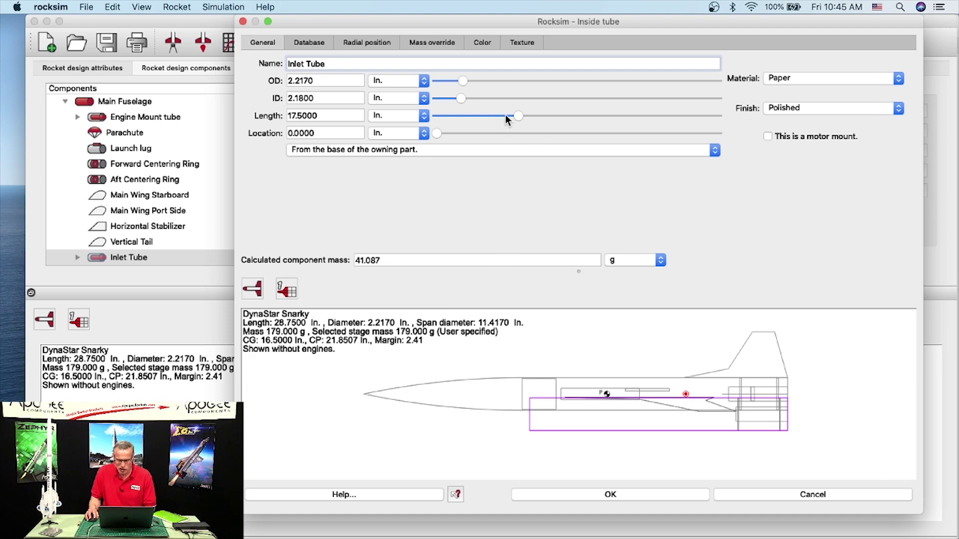
pyautogui.moveTo(516, 115)
pyautogui.mouseDown()
pyautogui.moveTo(622, 118)
pyautogui.moveTo(484, 111)
pyautogui.moveTo(520, 111)
pyautogui.moveTo(507, 114)
pyautogui.mouseUp()
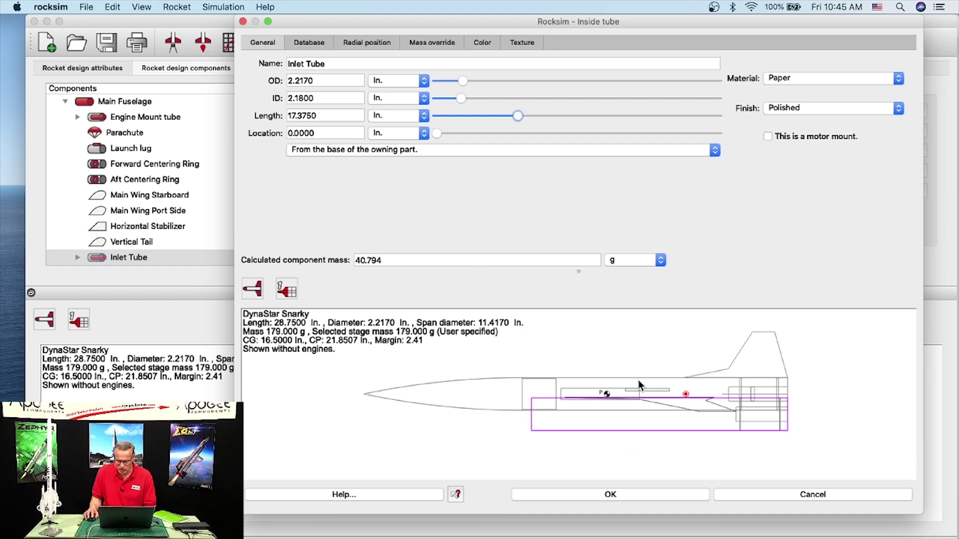
pyautogui.click(602, 490)
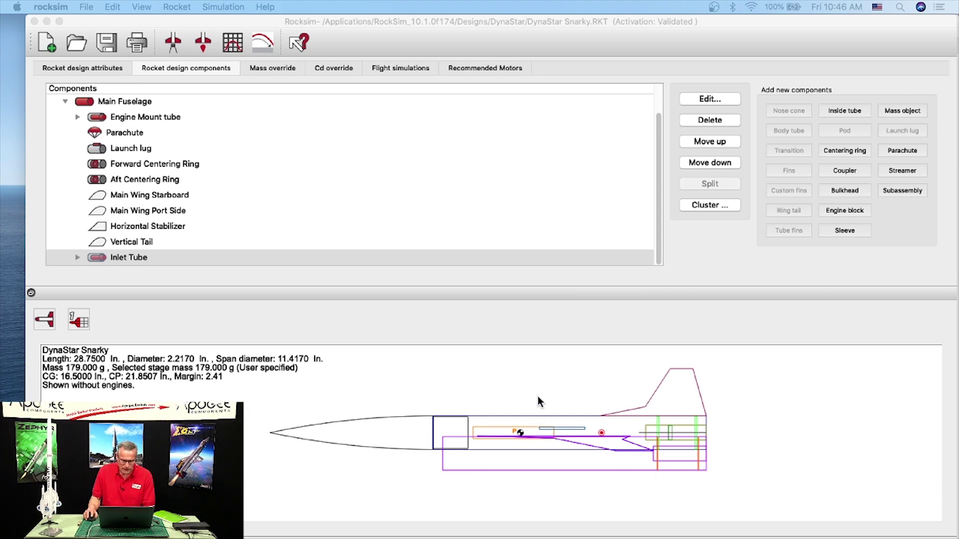
# Prepare a flight simulation for the rocket by opening its simulation properties
pyautogui.click(171, 44)
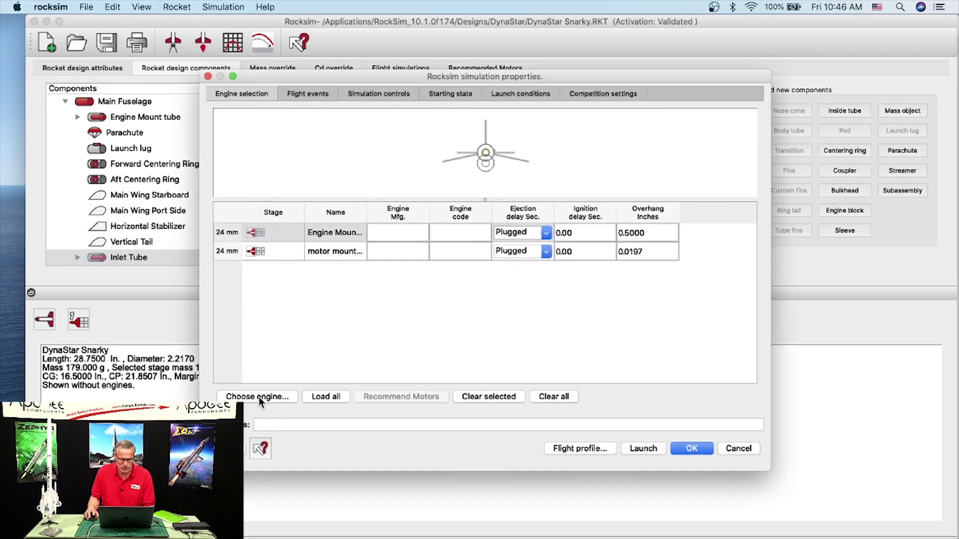
pyautogui.click(259, 397)
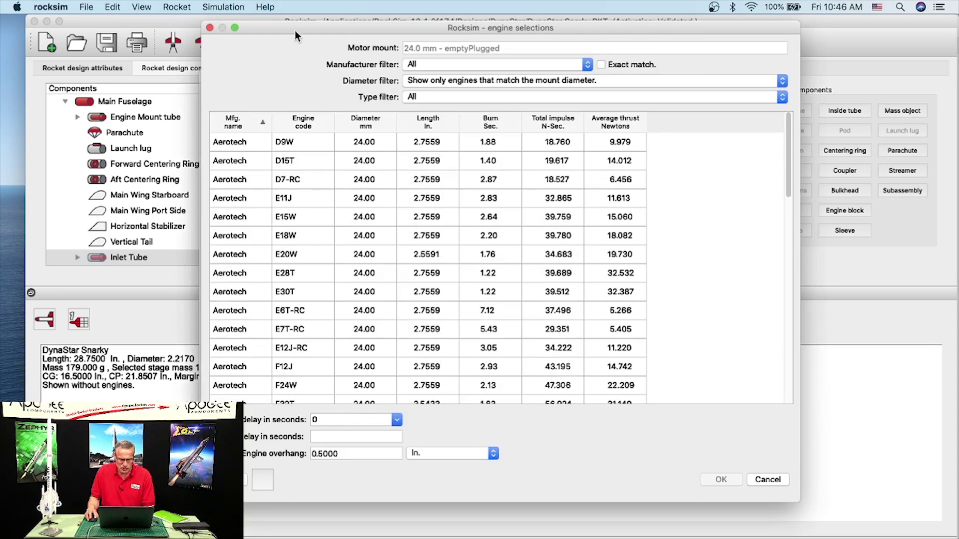
pyautogui.moveTo(295, 35); pyautogui.dragTo(535, 75)
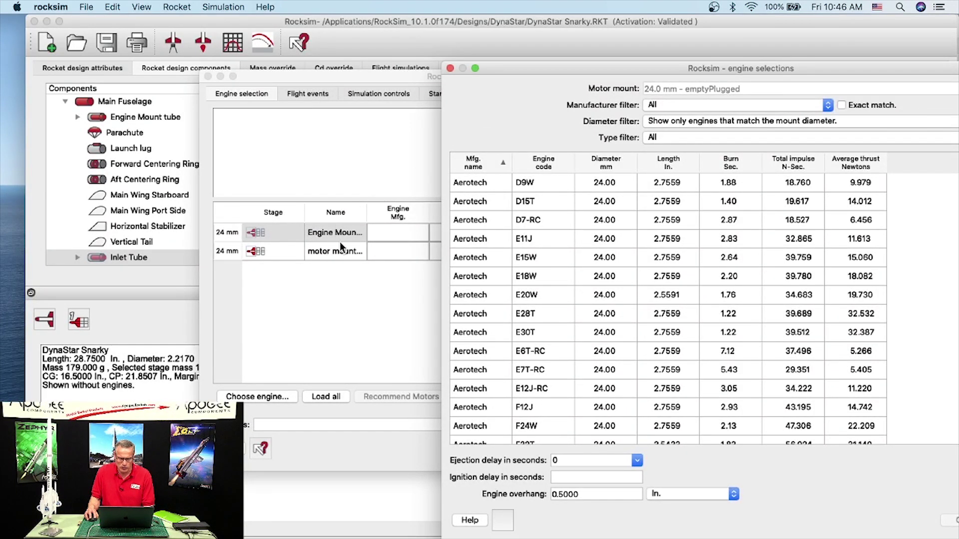
pyautogui.click(370, 217)
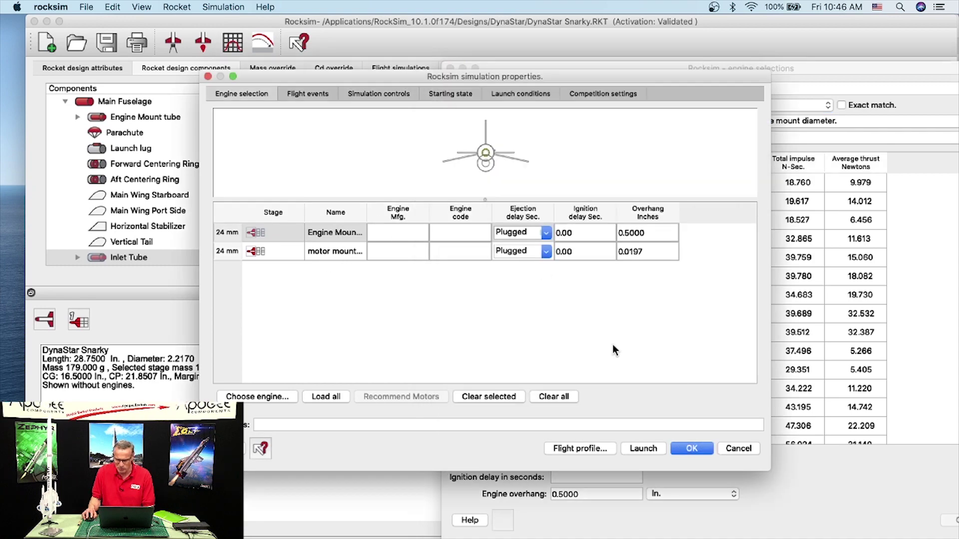
pyautogui.click(899, 483)
pyautogui.moveTo(807, 68); pyautogui.dragTo(604, 33)
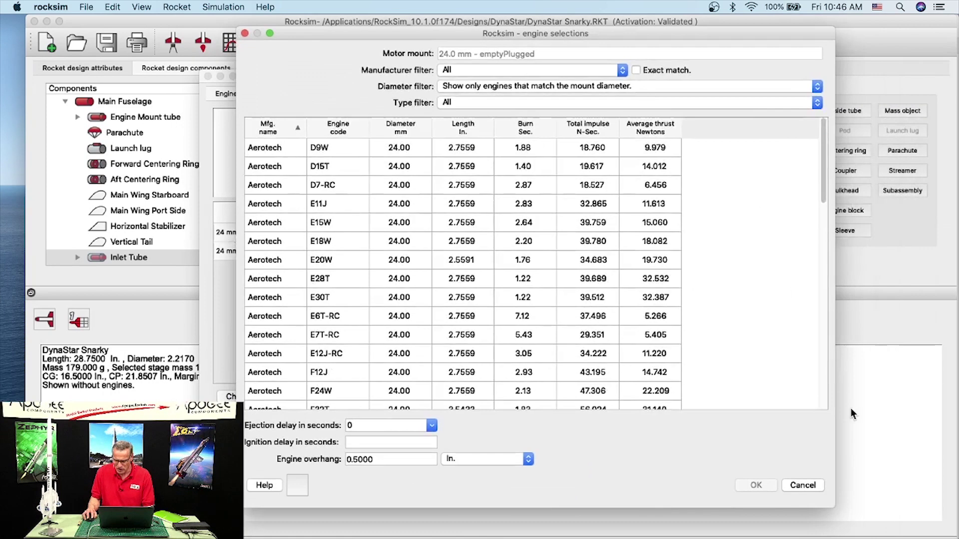
pyautogui.click(802, 485)
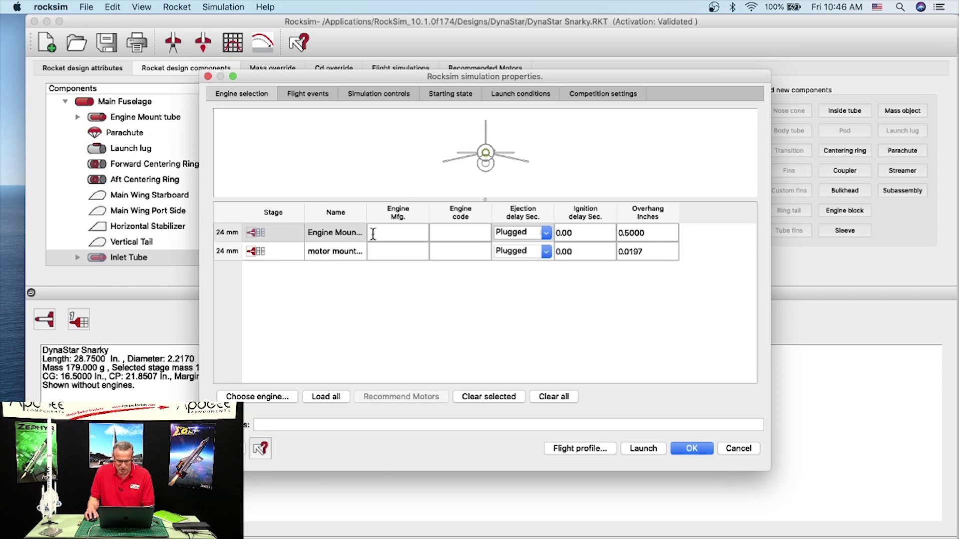
# Load an Estes D12 engine with a 7-second ejection delay into the Engine Mount tube
pyautogui.moveTo(367, 213); pyautogui.dragTo(471, 215)
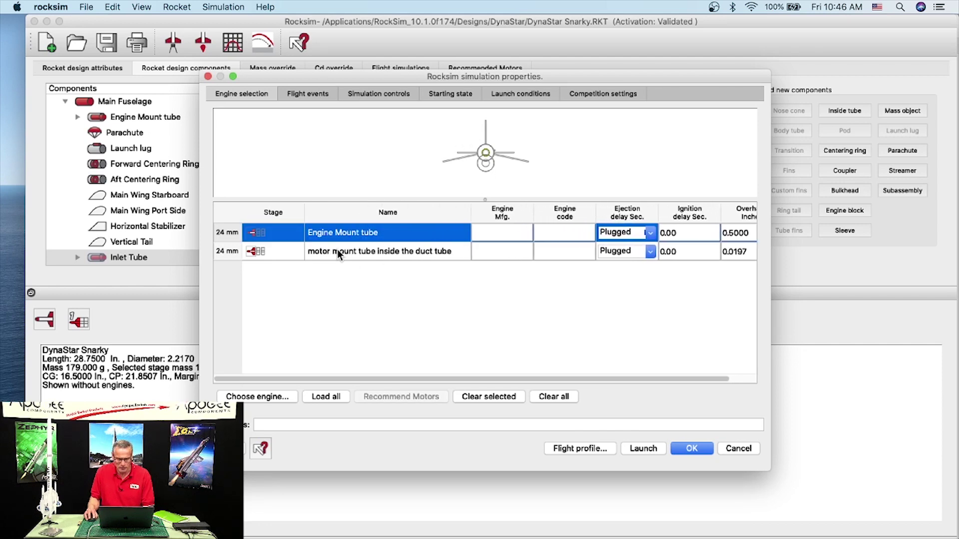
pyautogui.click(249, 397)
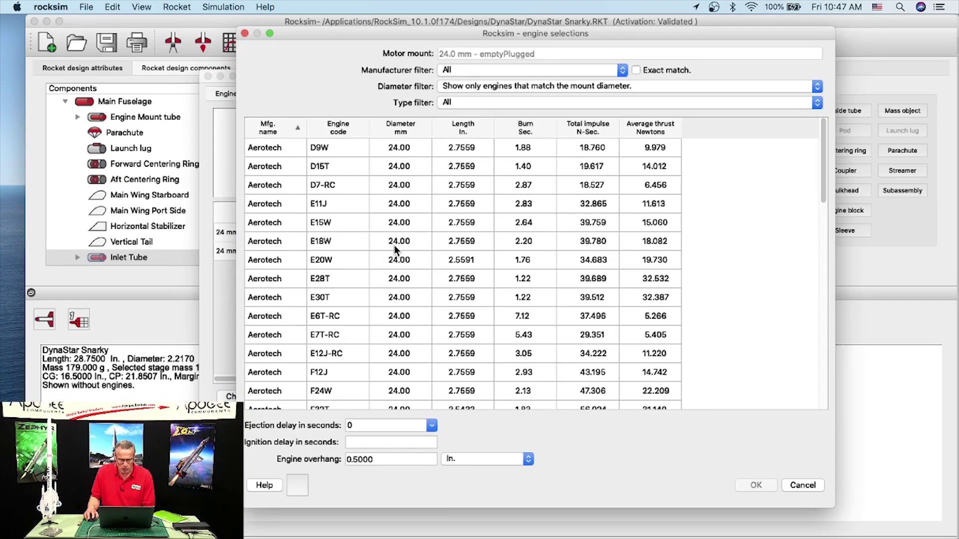
pyautogui.scroll(-5, 385, 287)
pyautogui.scroll(-4, 322, 251)
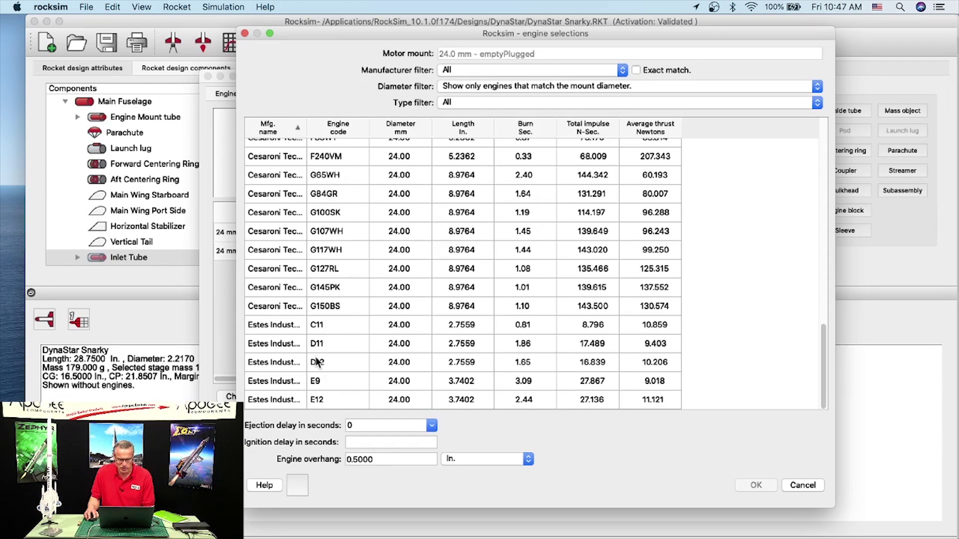
pyautogui.click(318, 363)
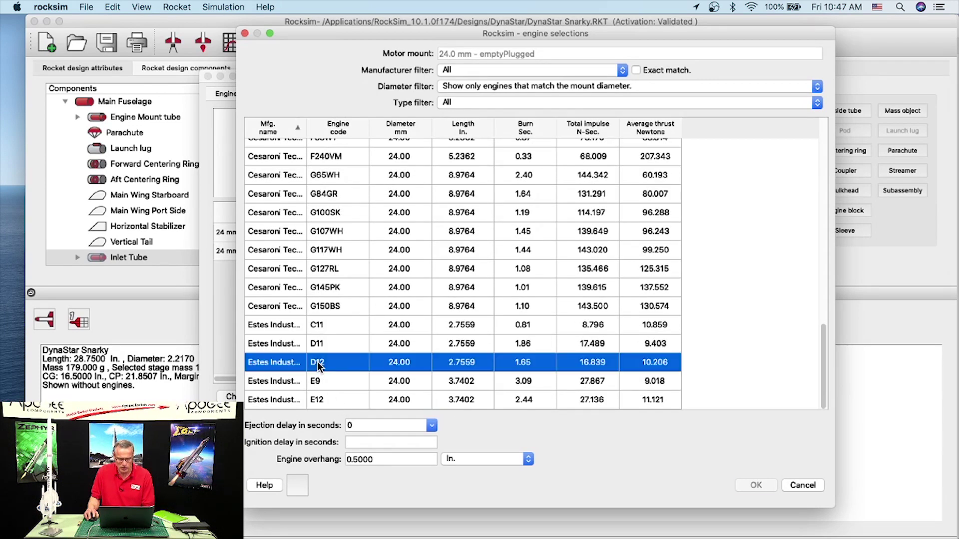
pyautogui.click(432, 425)
pyautogui.click(393, 485)
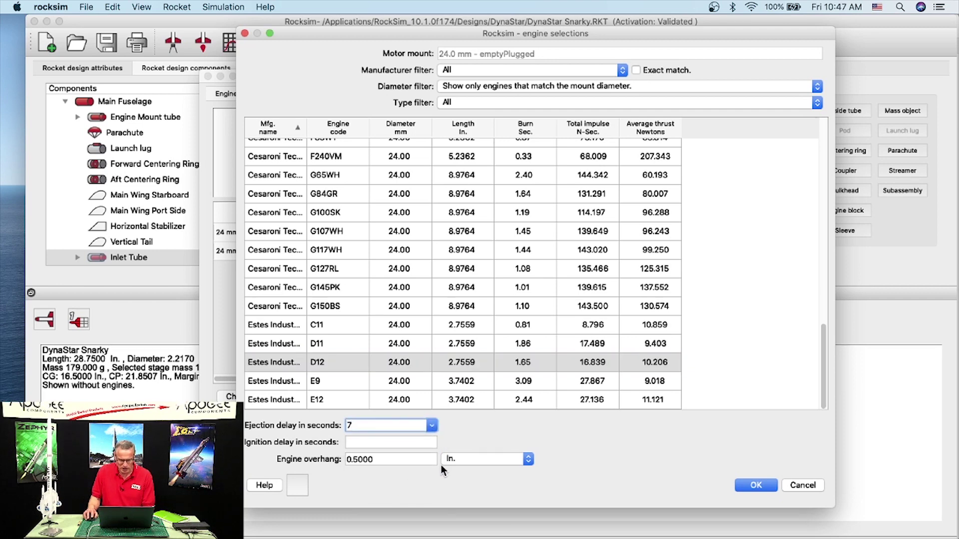
pyautogui.click(750, 486)
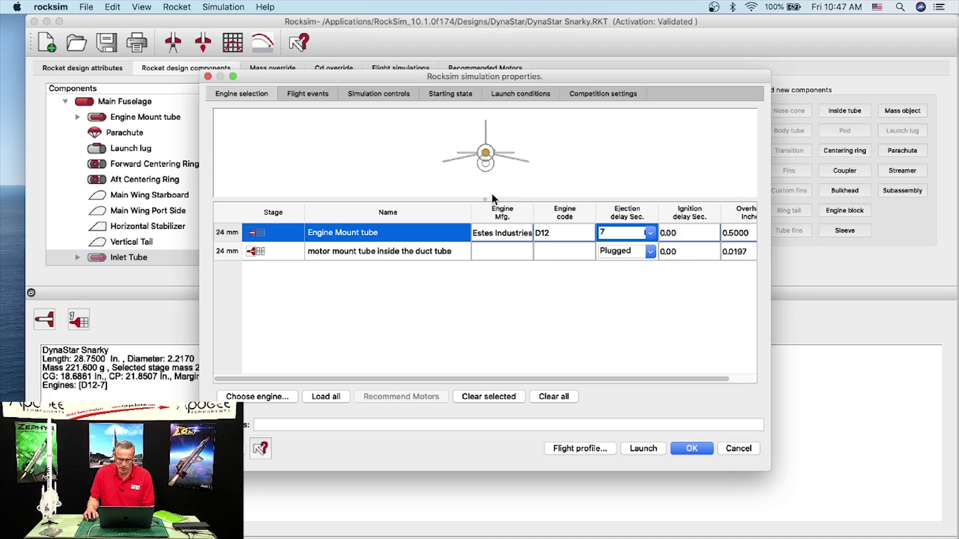
# Fill all motor mounts with the D12-7 engine and check the simulation's starting state and launch conditions
pyautogui.moveTo(486, 199); pyautogui.dragTo(480, 273)
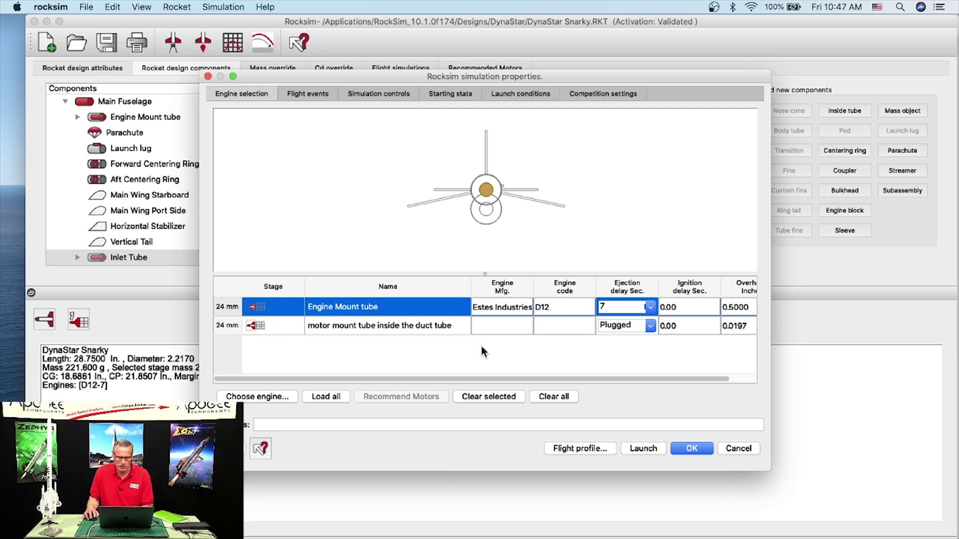
pyautogui.click(331, 396)
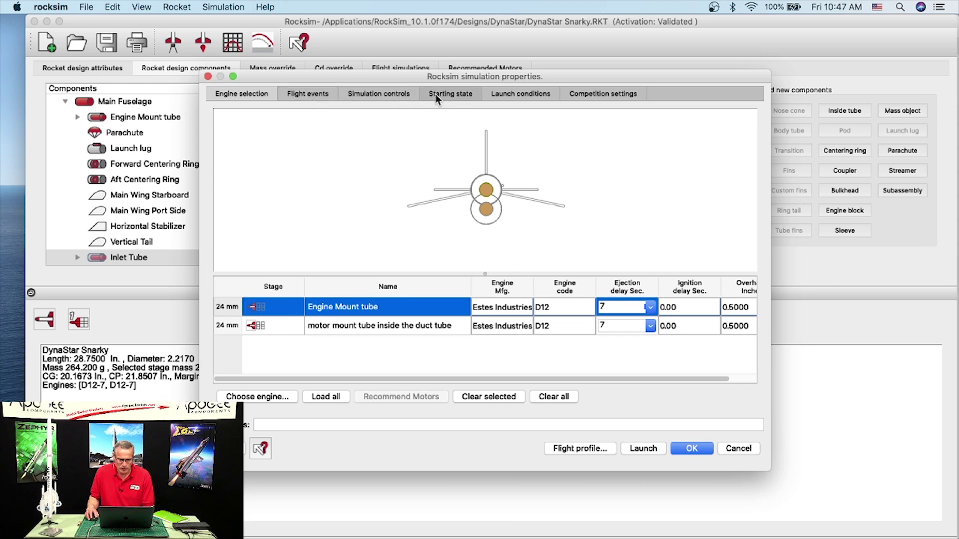
pyautogui.click(454, 93)
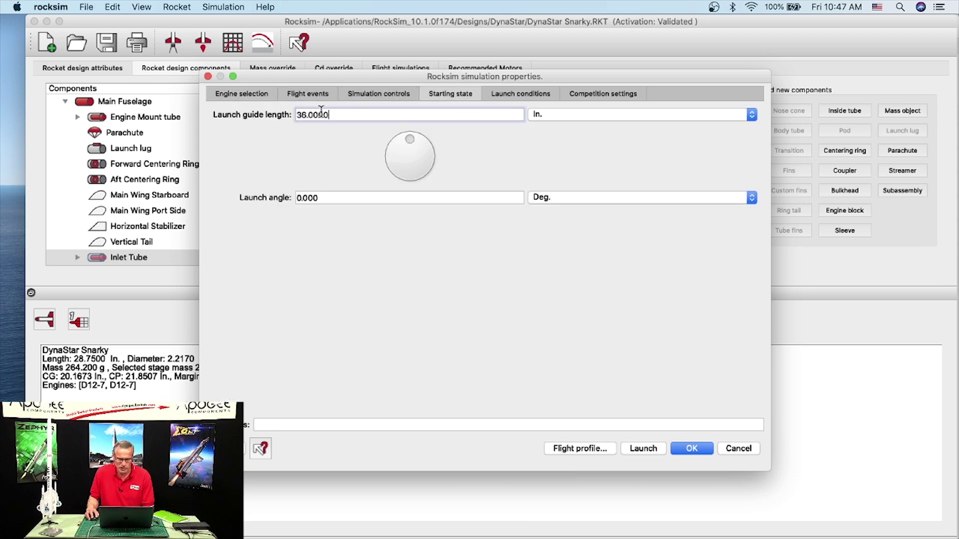
pyautogui.click(523, 92)
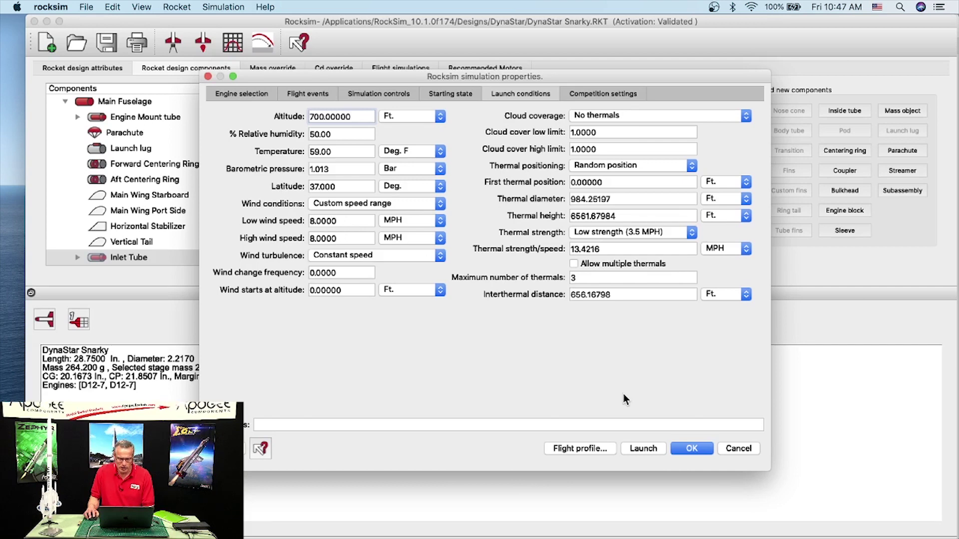
# Run the two-engine simulation and play its 2D flight profile through to the landing
pyautogui.click(573, 448)
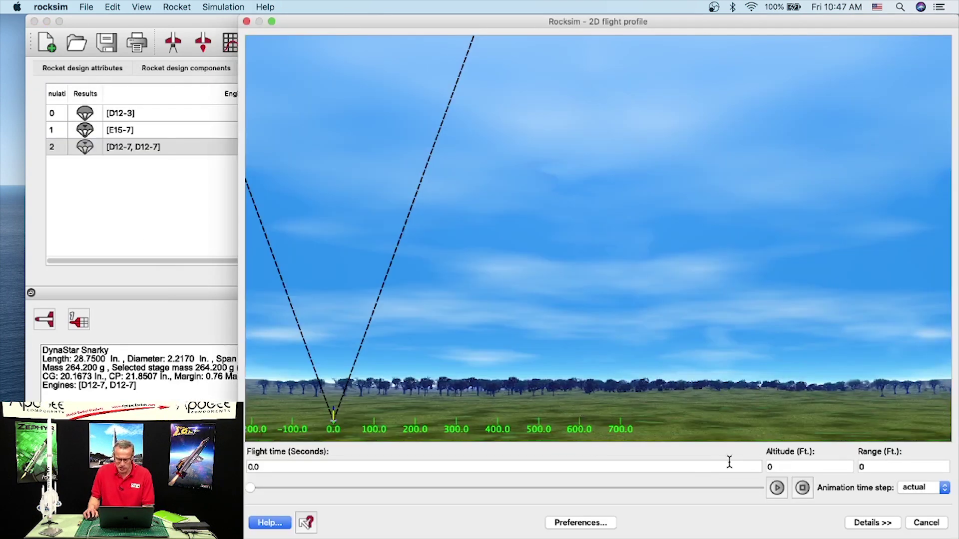
pyautogui.click(776, 488)
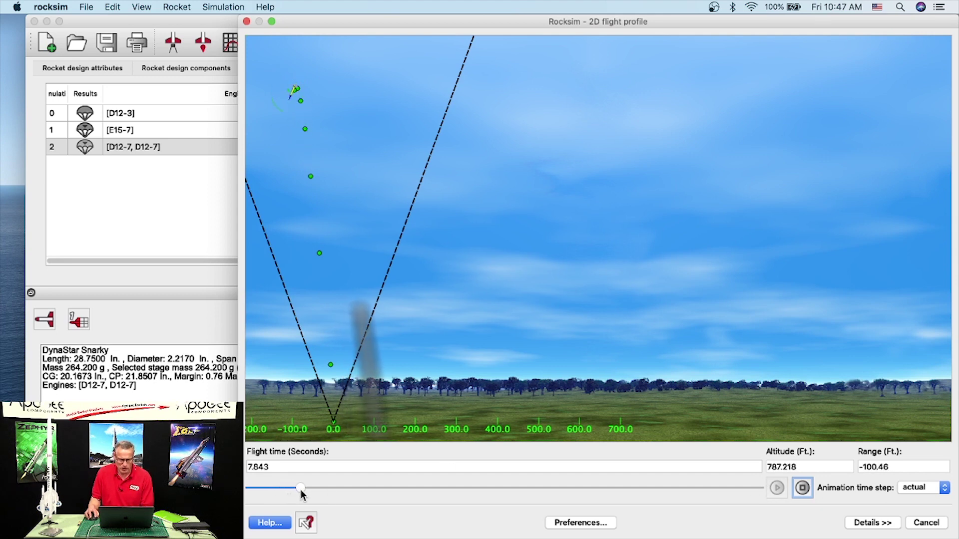
pyautogui.moveTo(312, 492); pyautogui.dragTo(767, 497)
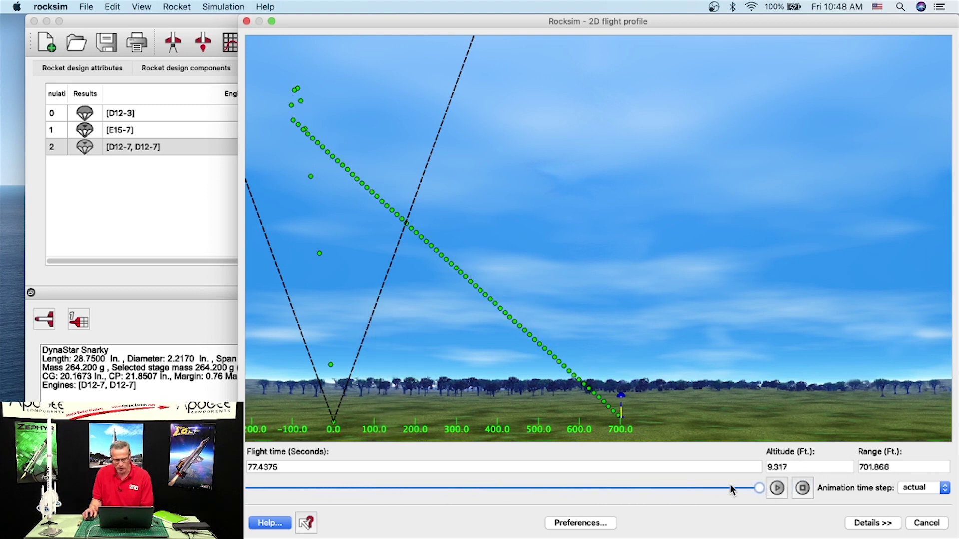
pyautogui.click(941, 523)
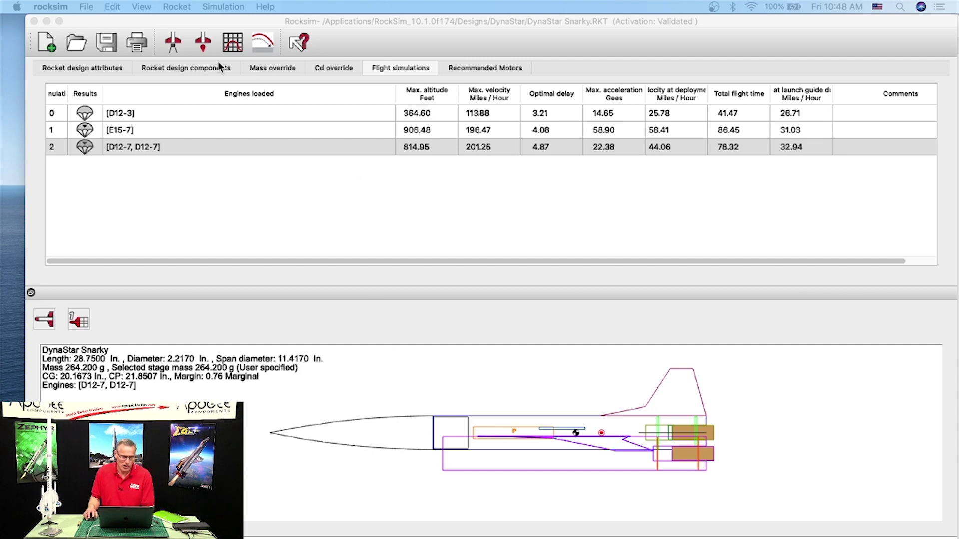
# Prepare another simulation with the Engine Mount tube's engine cleared, keeping only the D12-7 in the duct tube's motor mount
pyautogui.click(173, 43)
pyautogui.click(173, 43)
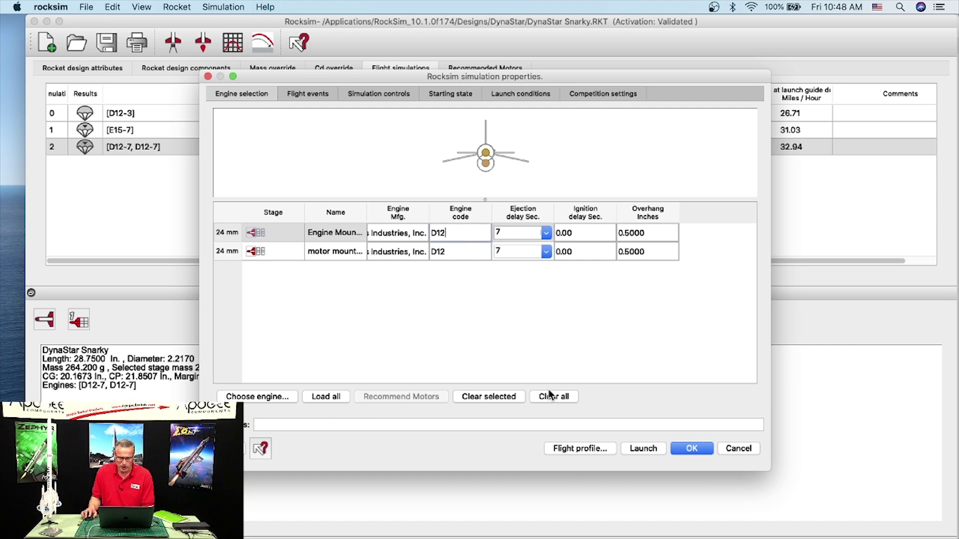
pyautogui.click(504, 396)
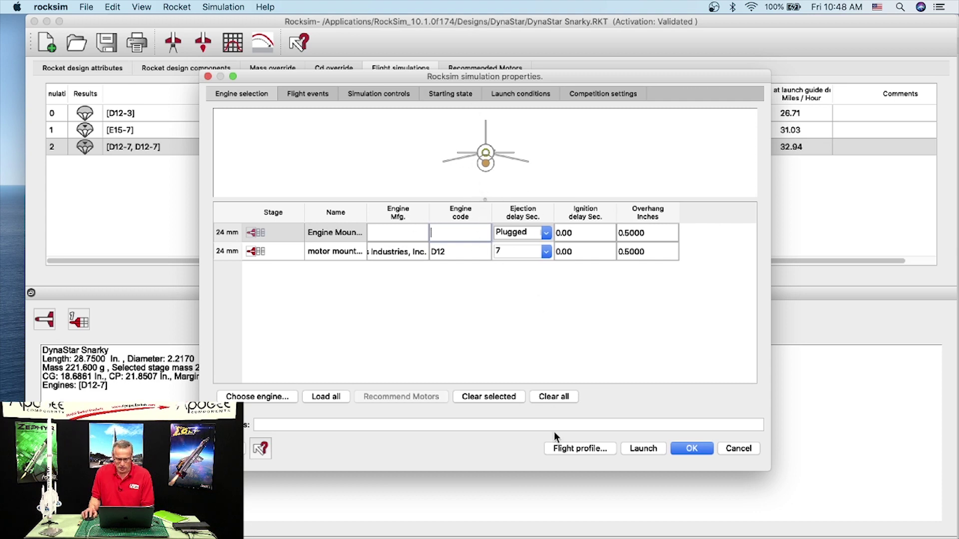
# Run the simulation with only the duct engine and play its 2D flight profile past parachute deployment
pyautogui.click(582, 447)
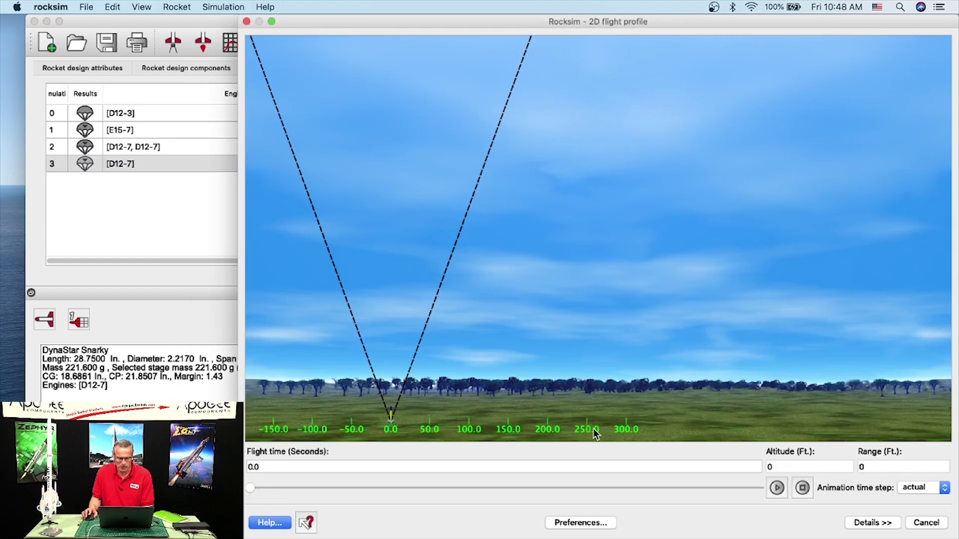
pyautogui.click(771, 487)
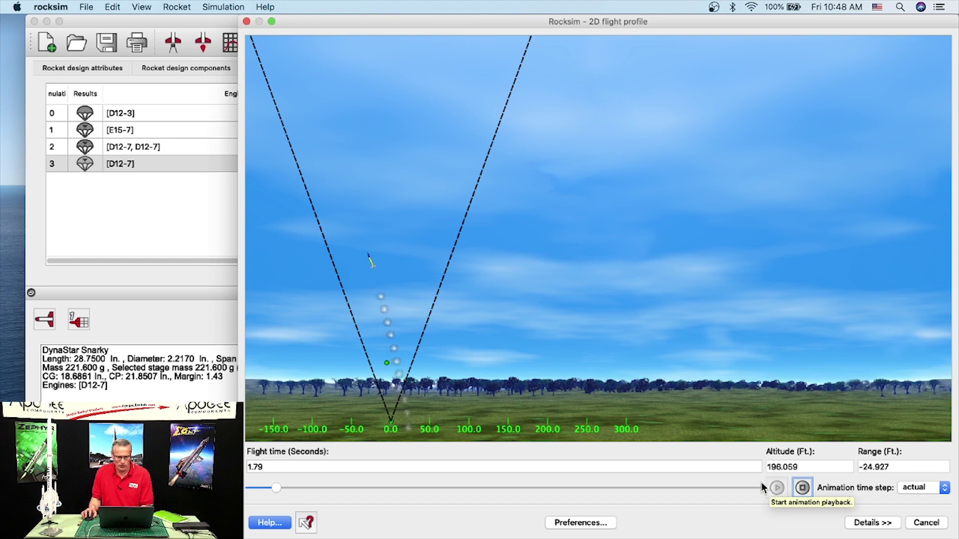
pyautogui.moveTo(298, 487); pyautogui.dragTo(493, 478)
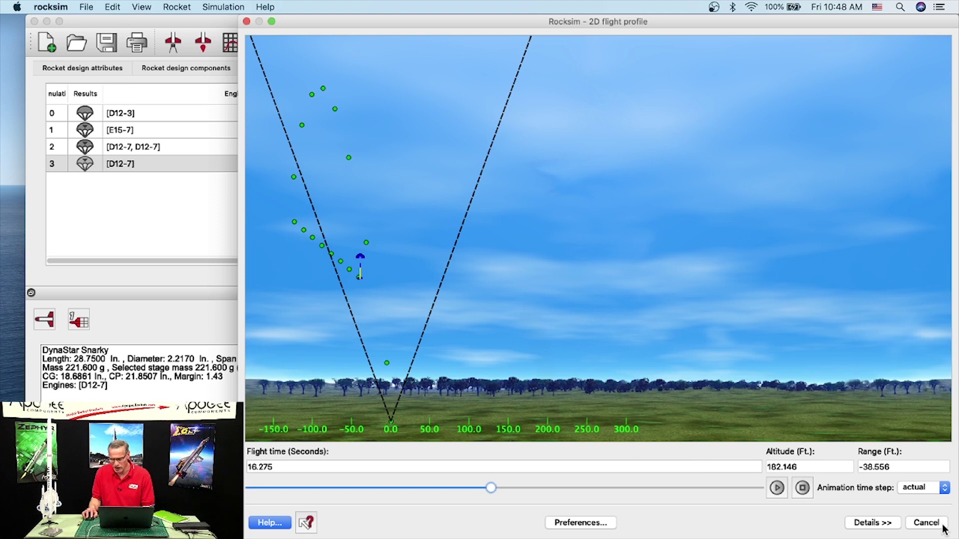
pyautogui.click(926, 524)
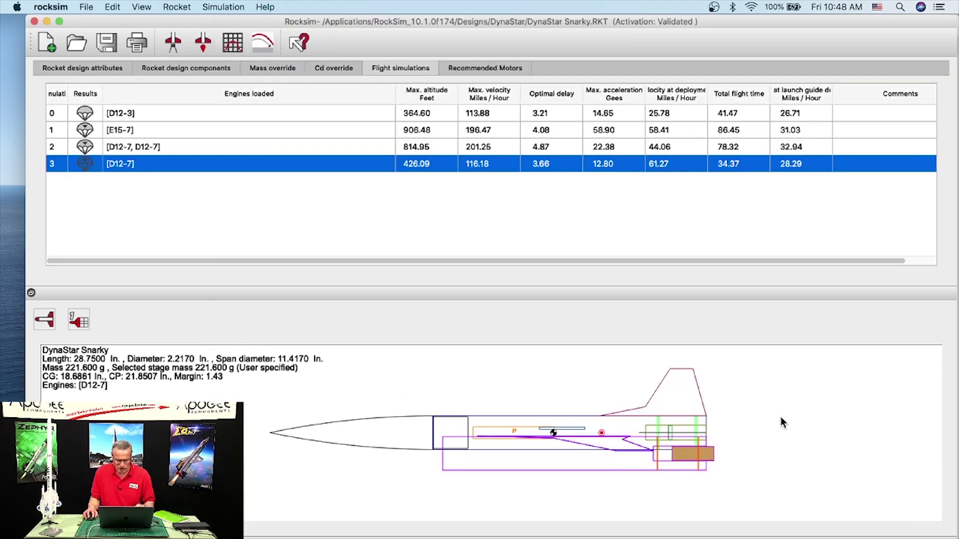
# Inspect the rocket's aft end in the 3D view with only the duct engine loaded
pyautogui.click(42, 321)
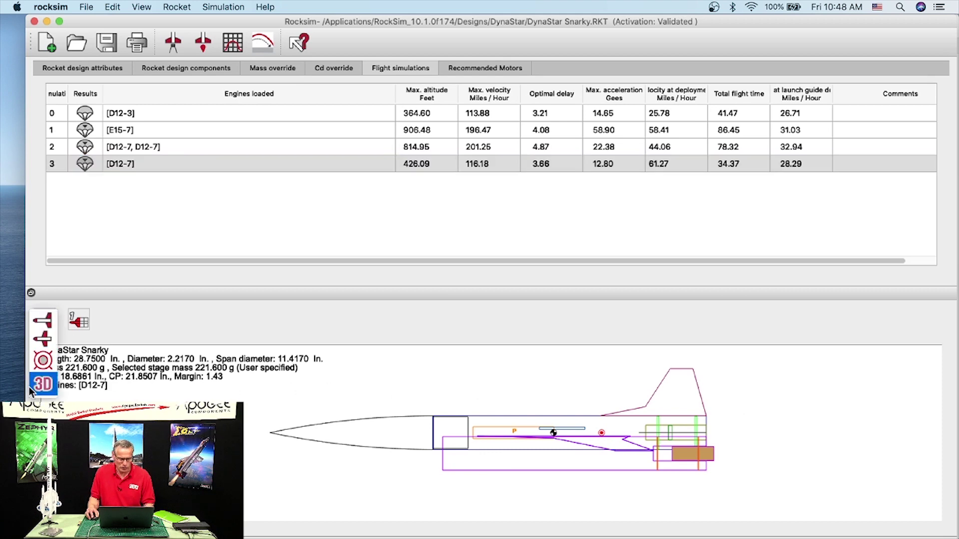
pyautogui.click(42, 384)
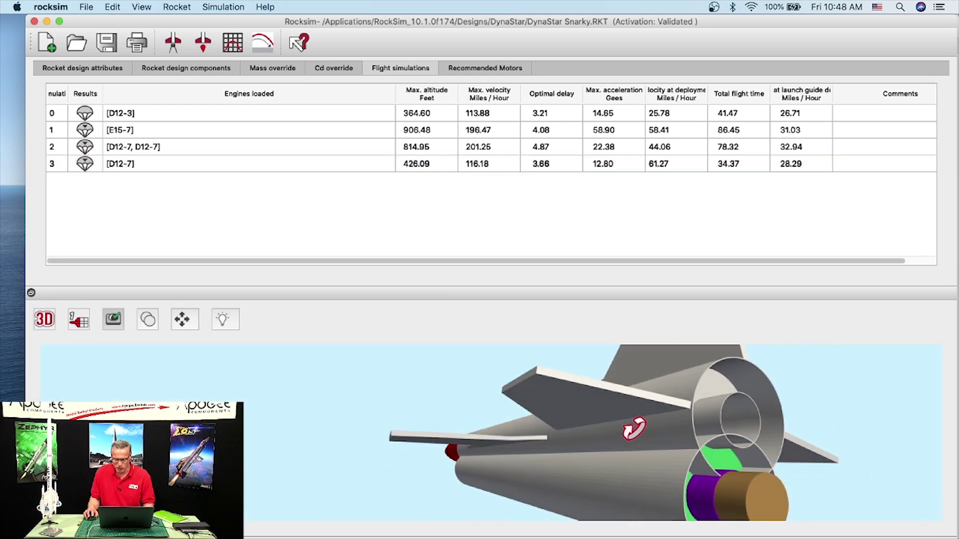
pyautogui.moveTo(626, 464); pyautogui.dragTo(662, 462)
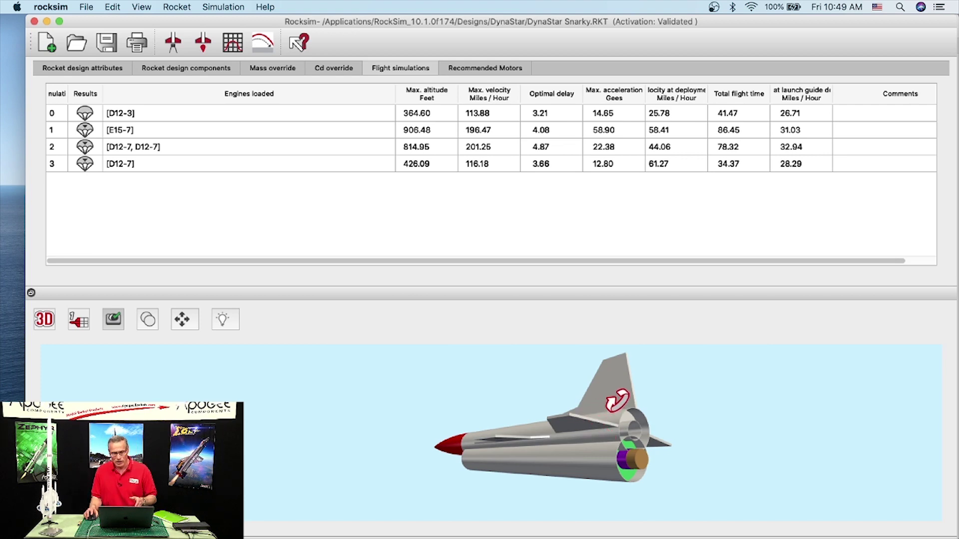
# Save a copy of the design to the Desktop as "modified Snarky"
pyautogui.click(86, 7)
pyautogui.click(100, 74)
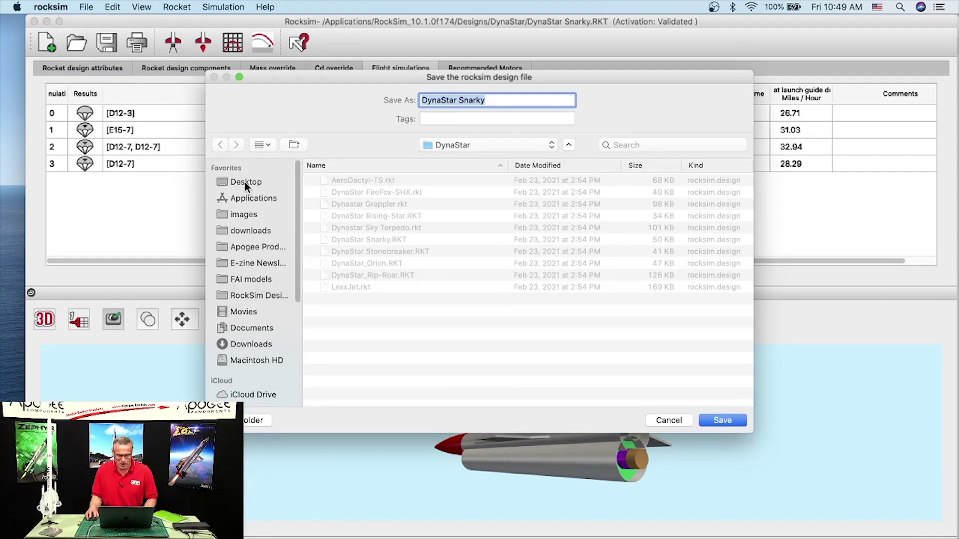
pyautogui.click(244, 181)
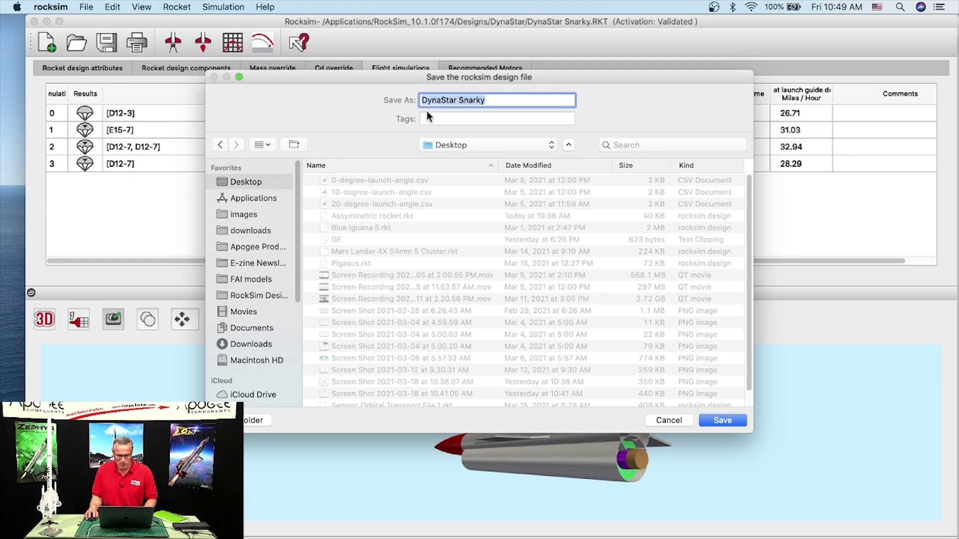
pyautogui.click(455, 100)
pyautogui.moveTo(454, 100); pyautogui.dragTo(400, 94)
pyautogui.click(453, 100)
pyautogui.press('BackSpace')
pyautogui.press('BackSpace')
pyautogui.press('BackSpace')
pyautogui.press('BackSpace')
pyautogui.press('BackSpace')
pyautogui.press('BackSpace')
pyautogui.press('BackSpace')
pyautogui.press('BackSpace')
pyautogui.write('modified')
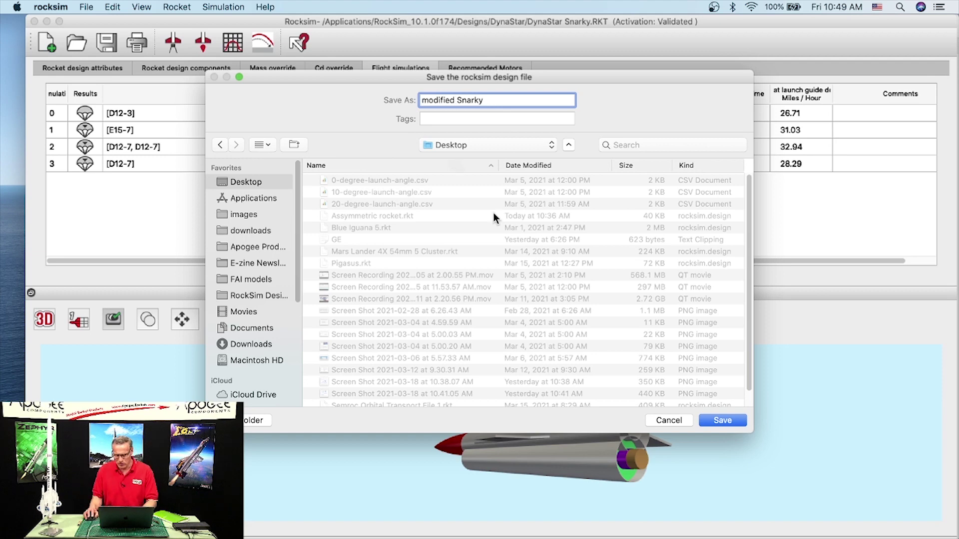
pyautogui.click(725, 420)
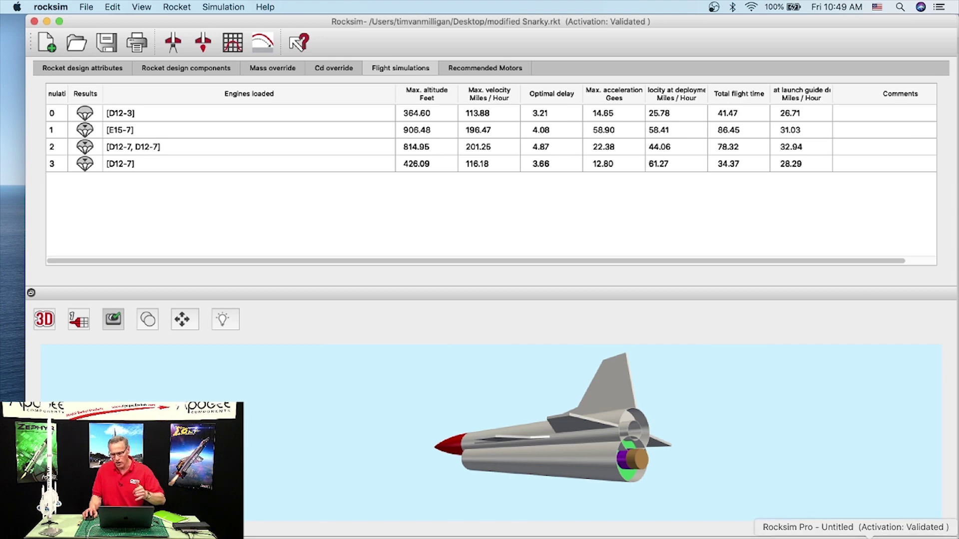
# Switch to RockSim Pro and open the design file modified Snarky.rkt from the Desktop
pyautogui.click(871, 537)
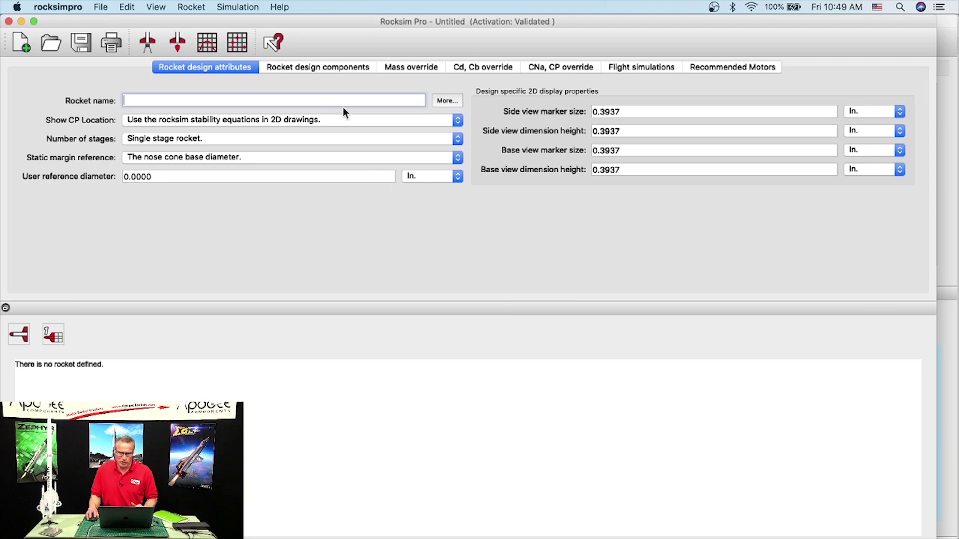
pyautogui.moveTo(316, 21)
pyautogui.mouseDown()
pyautogui.moveTo(346, 19)
pyautogui.moveTo(328, 22)
pyautogui.mouseUp()
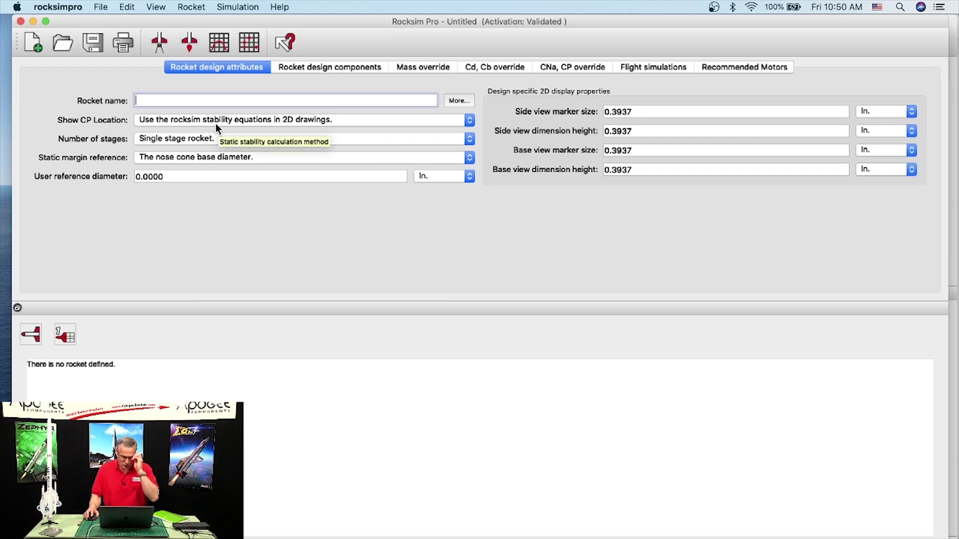
pyautogui.click(65, 46)
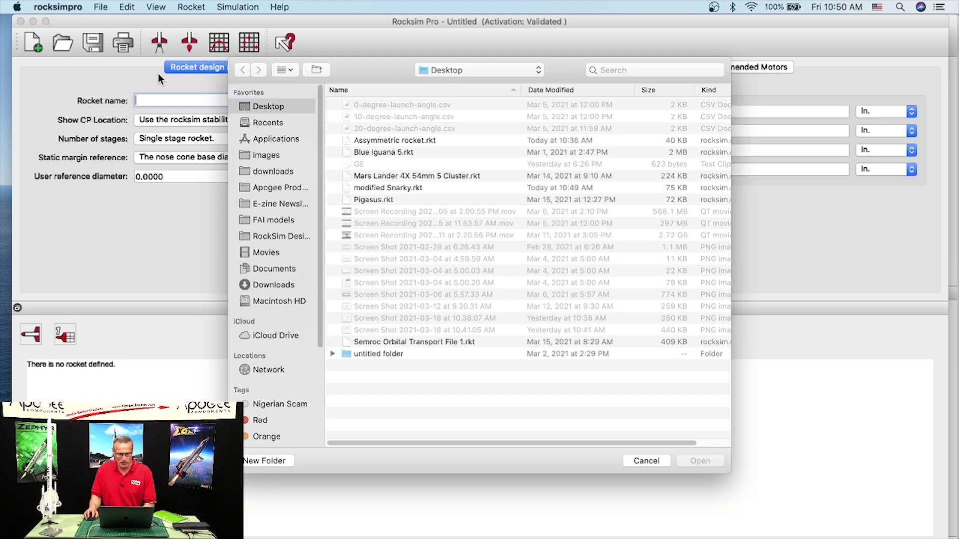
pyautogui.click(372, 190)
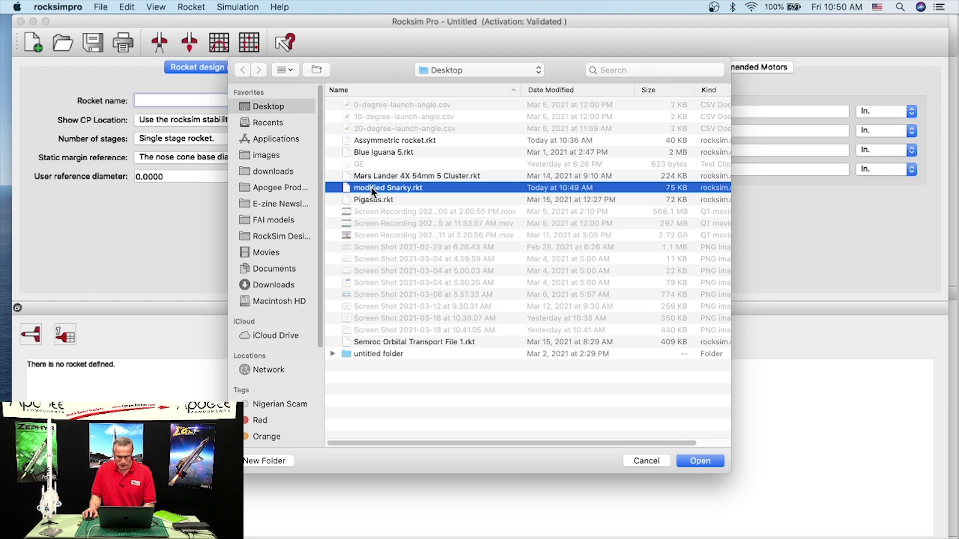
pyautogui.click(702, 461)
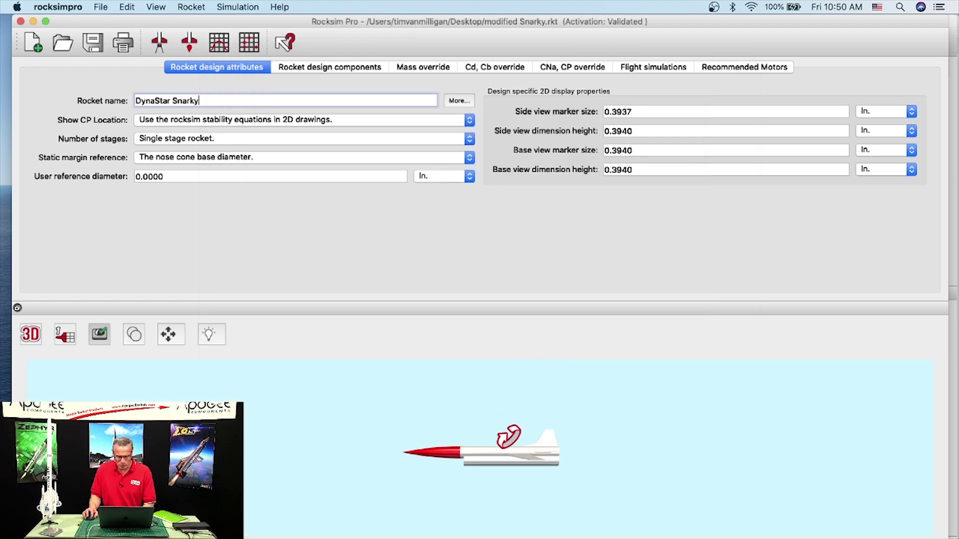
# Load the engines of simulation 3, the single D12-7 flight, into the rocket and accept the added motor mount
pyautogui.moveTo(544, 448); pyautogui.dragTo(637, 442)
pyautogui.click(661, 64)
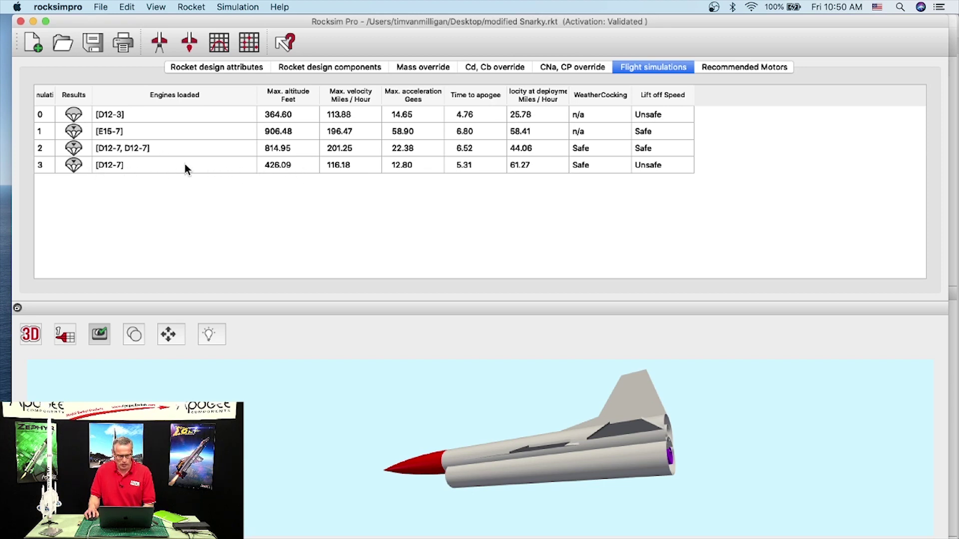
pyautogui.rightClick(283, 166)
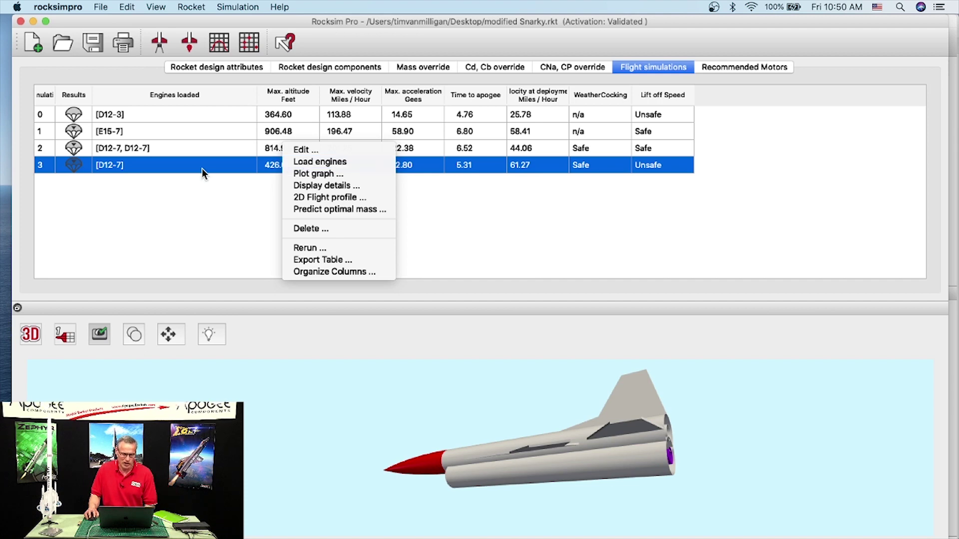
pyautogui.click(311, 162)
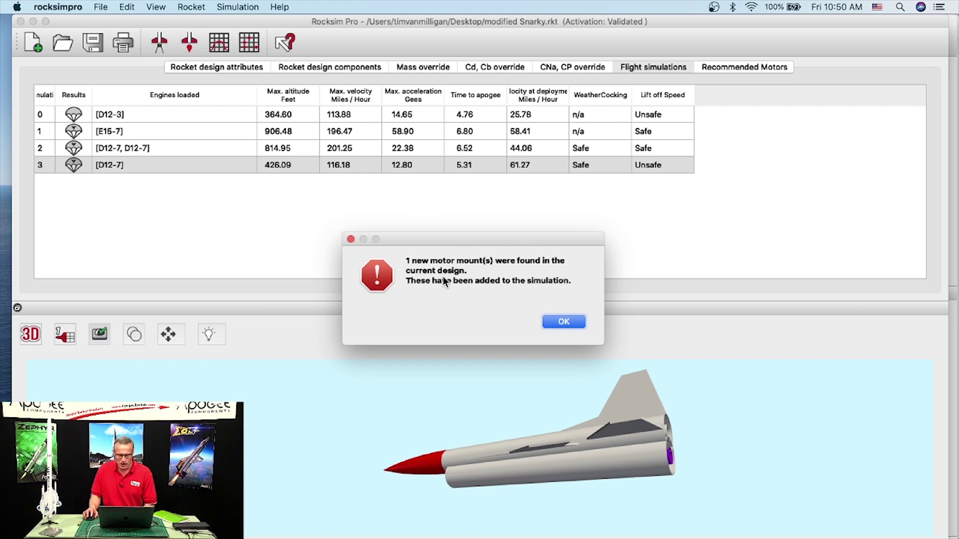
pyautogui.click(564, 323)
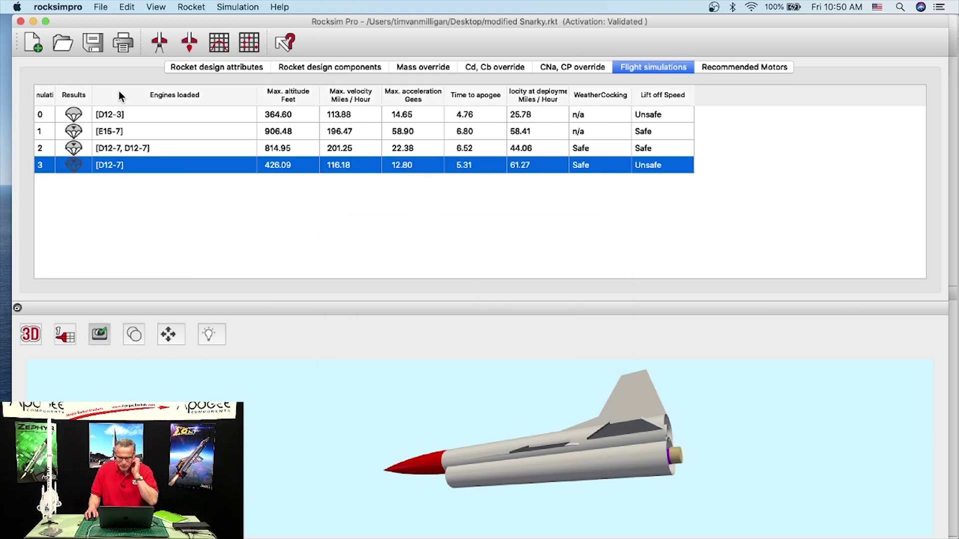
# Prepare a new simulation with the launch guide azimuth angle at -0.250 degrees and its angle from vertical at 0.875 degrees
pyautogui.click(160, 44)
pyautogui.moveTo(632, 65); pyautogui.dragTo(393, 50)
pyautogui.moveTo(316, 47); pyautogui.dragTo(522, 28)
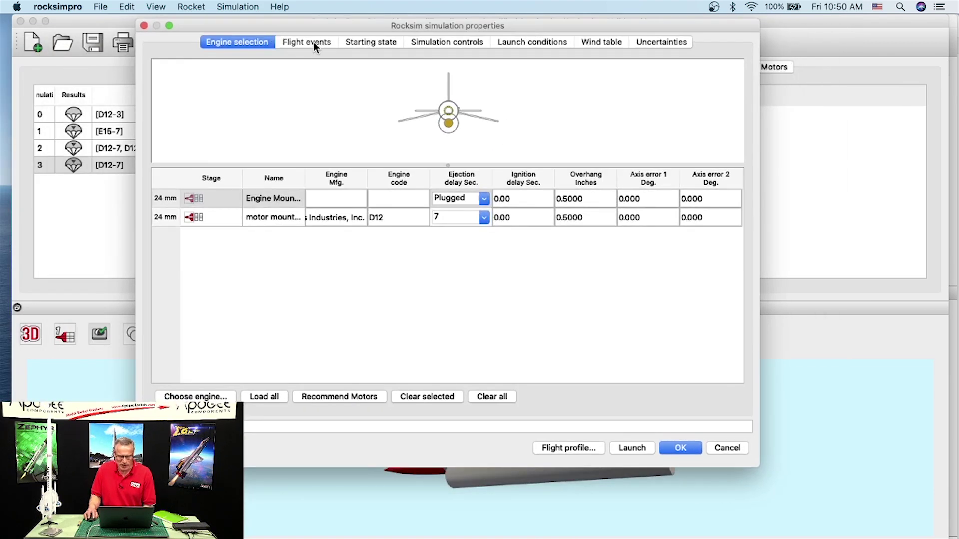
pyautogui.click(378, 41)
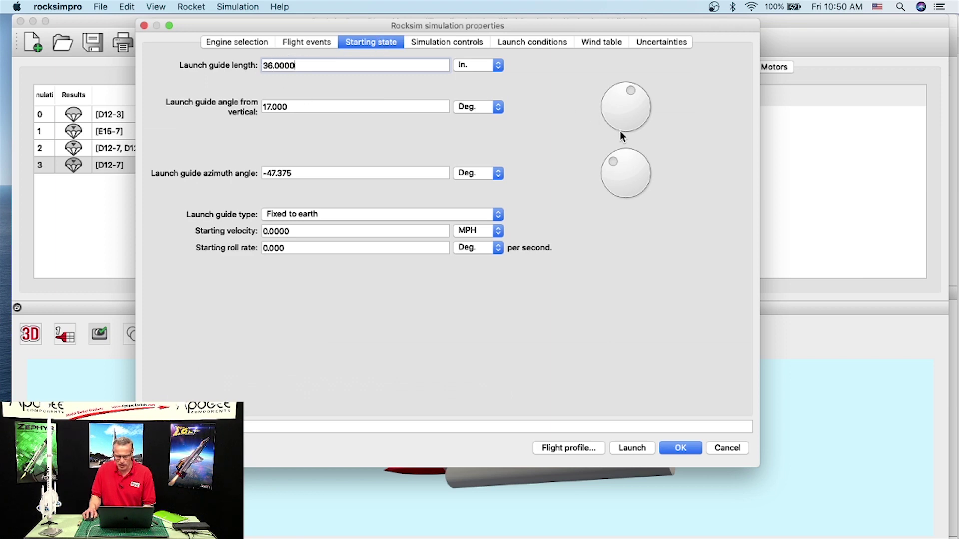
pyautogui.moveTo(611, 163); pyautogui.dragTo(624, 149)
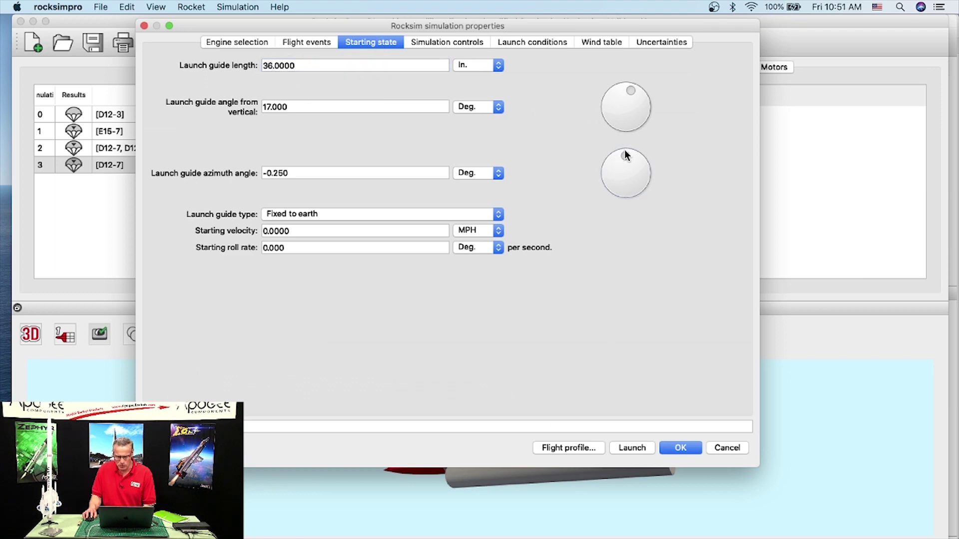
pyautogui.moveTo(625, 88); pyautogui.dragTo(626, 86)
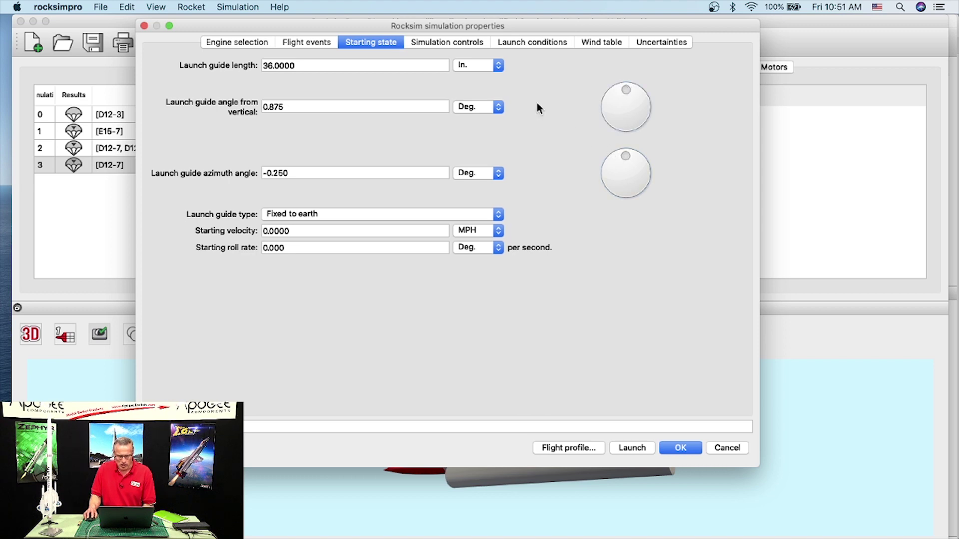
# Review the simulation's wind table and launch site conditions, and launch the flight
pyautogui.click(603, 41)
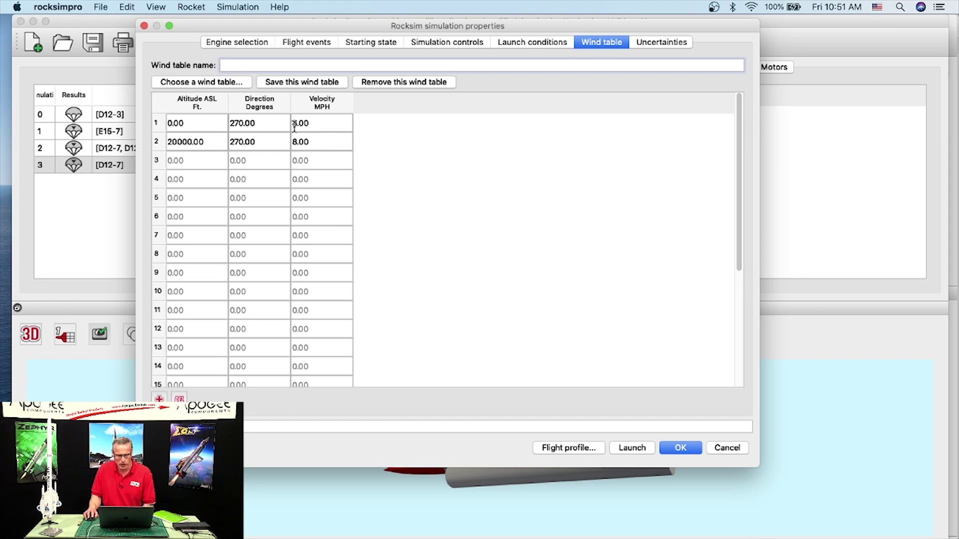
pyautogui.click(523, 42)
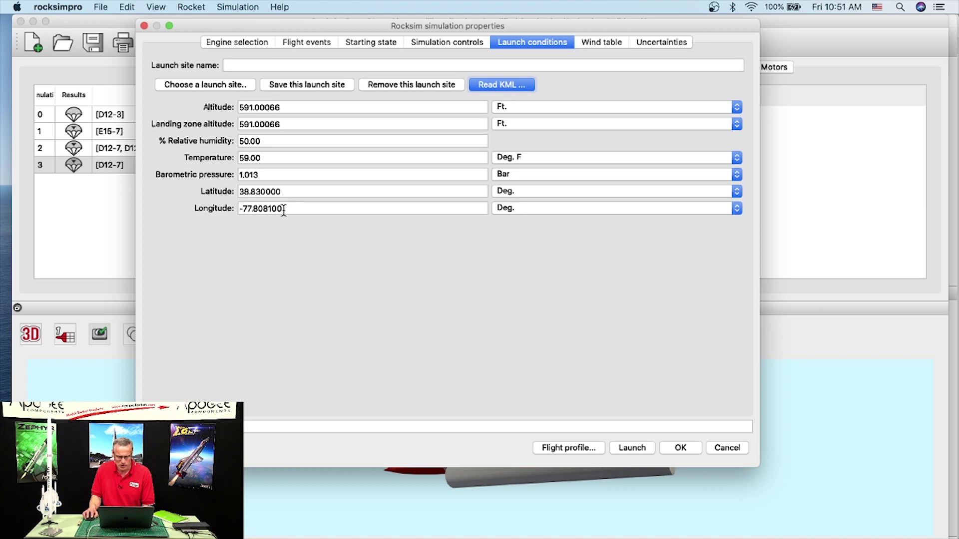
pyautogui.click(593, 446)
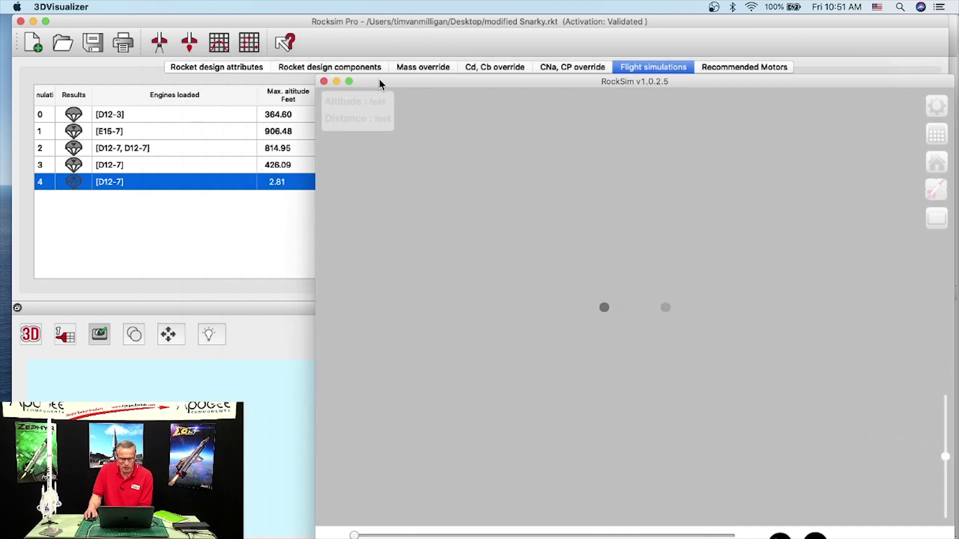
# Move the 3D flight visualizer fully into view and survey the terrain around the launch pad from far and near
pyautogui.moveTo(379, 79); pyautogui.dragTo(440, 80)
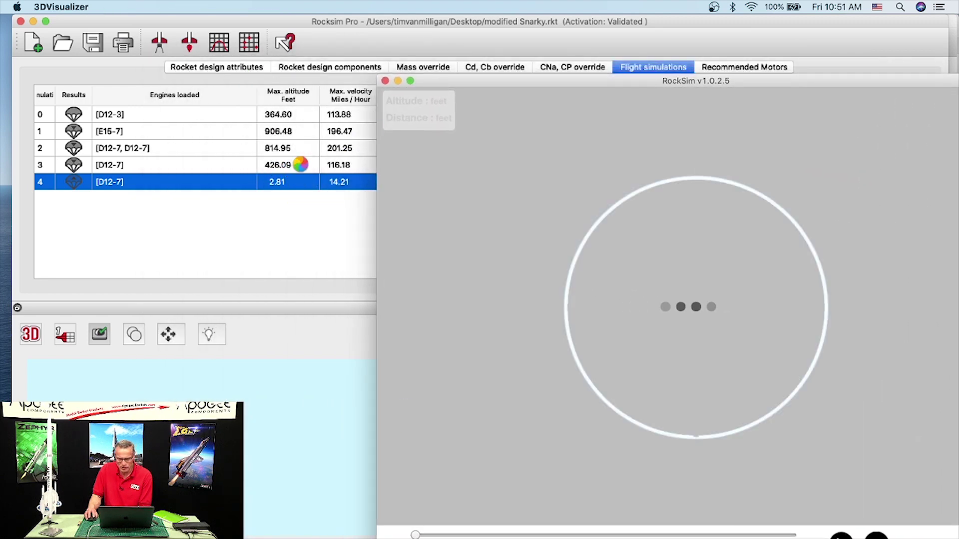
pyautogui.moveTo(498, 79); pyautogui.dragTo(334, 23)
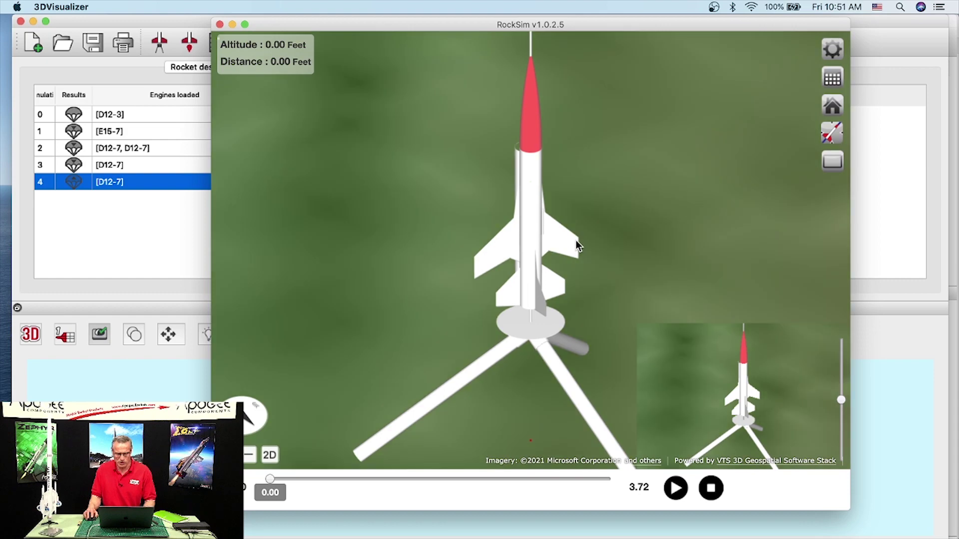
pyautogui.scroll(-5, 569, 273)
pyautogui.scroll(-6, 564, 266)
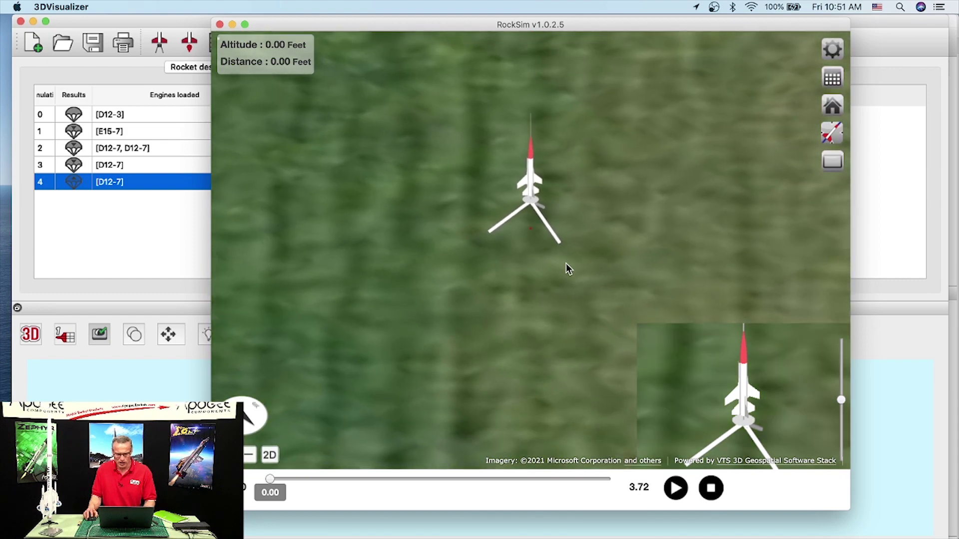
pyautogui.scroll(-8, 564, 271)
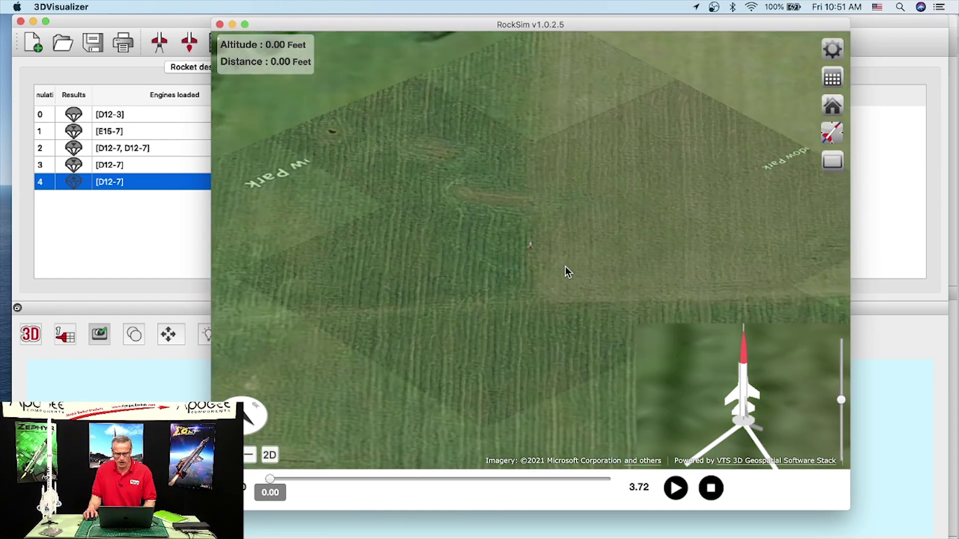
pyautogui.scroll(-3, 543, 262)
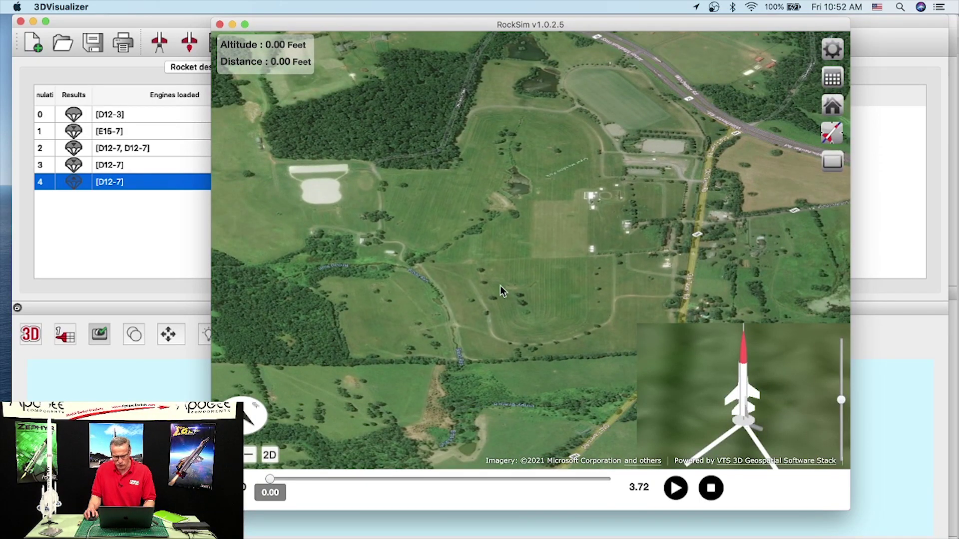
pyautogui.moveTo(500, 308); pyautogui.dragTo(643, 308)
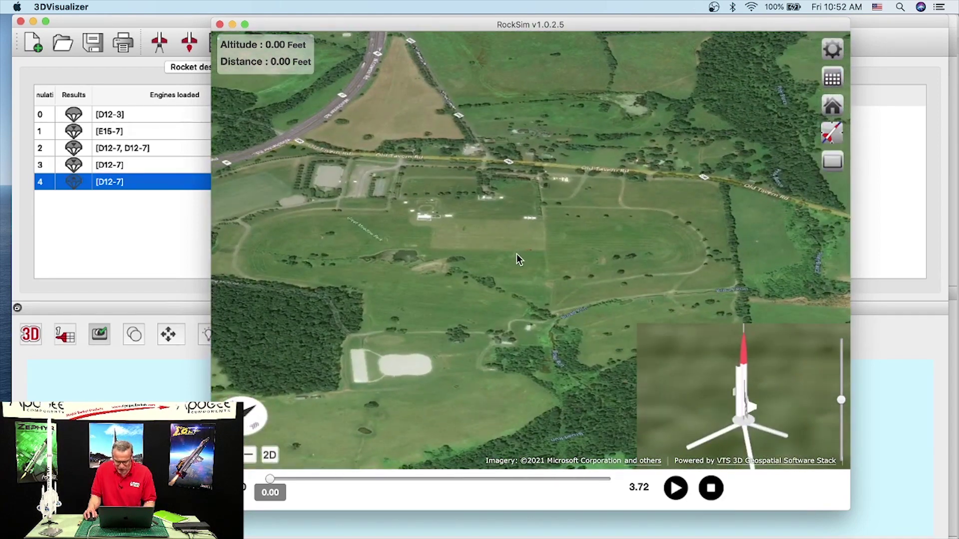
pyautogui.scroll(5, 532, 254)
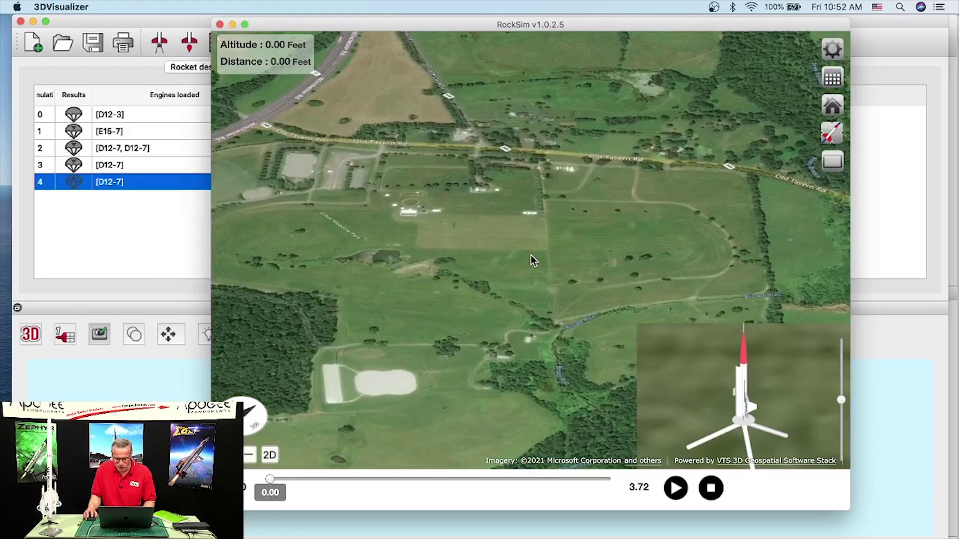
pyautogui.scroll(8, 532, 256)
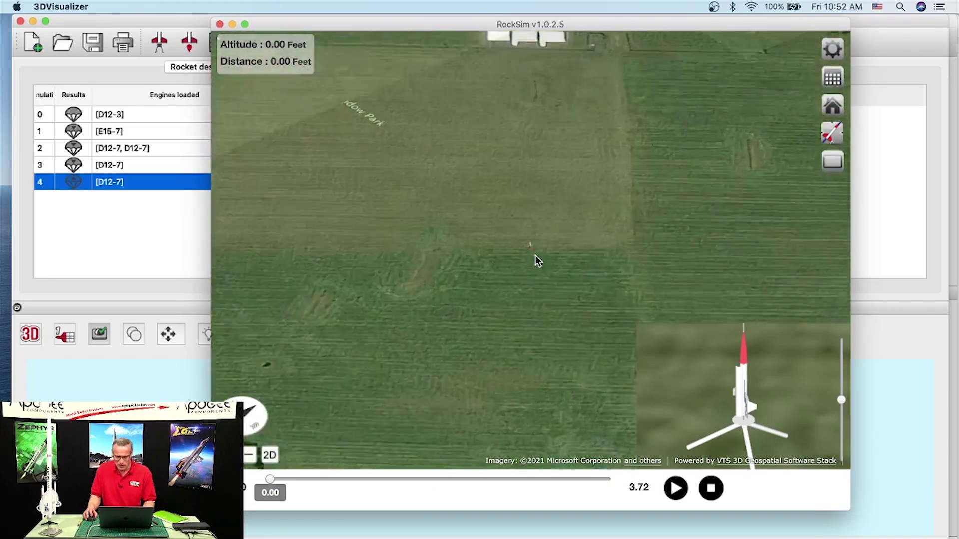
pyautogui.scroll(6, 534, 255)
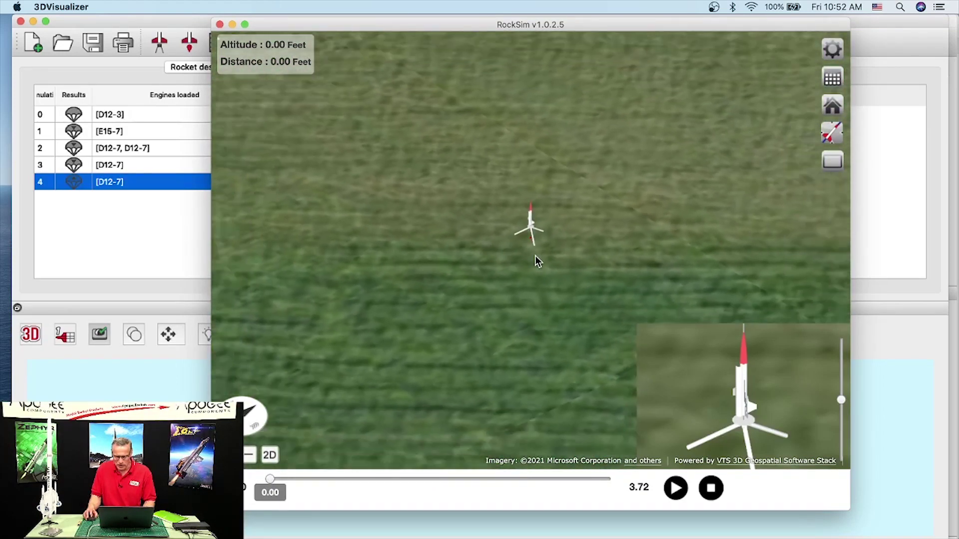
# Play the 3D flight animation to its end, reset it, and close the visualizer
pyautogui.click(675, 489)
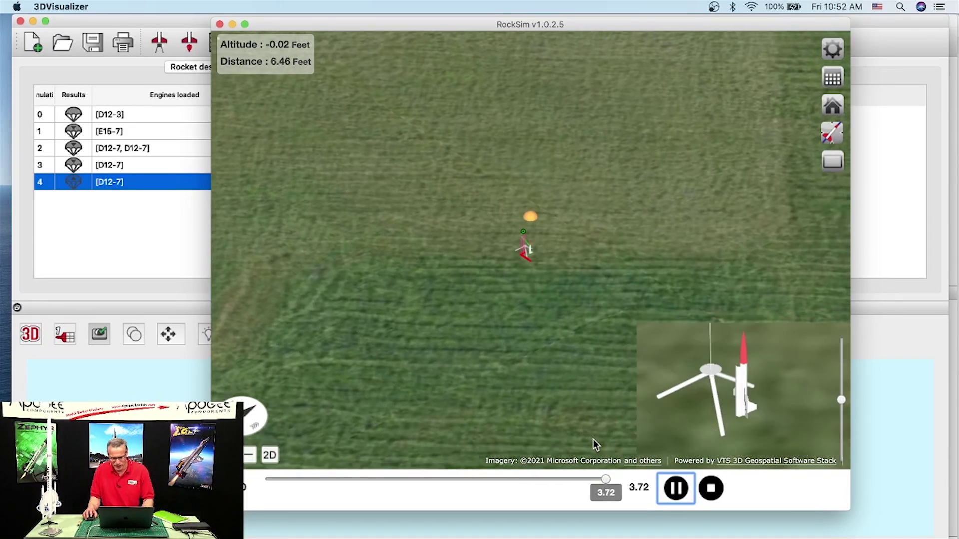
pyautogui.click(711, 492)
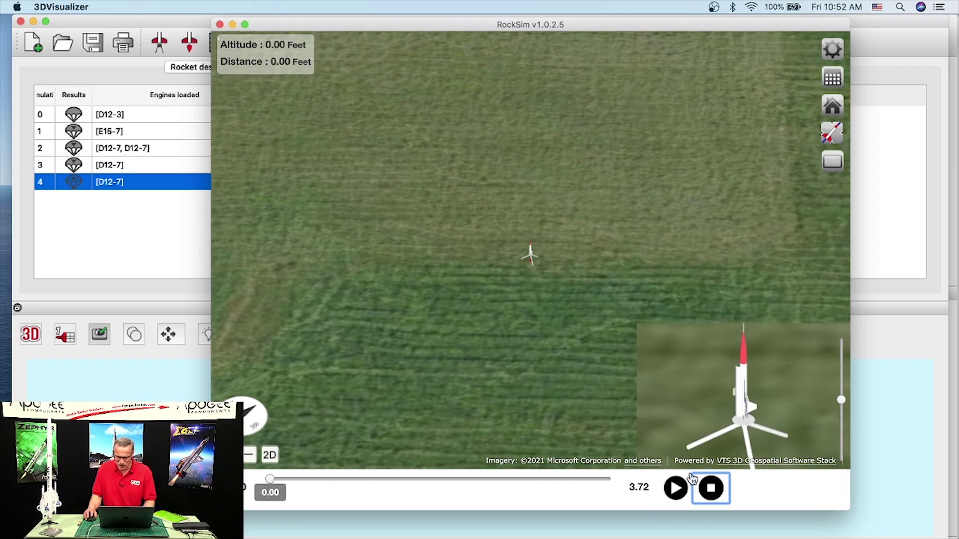
pyautogui.click(220, 24)
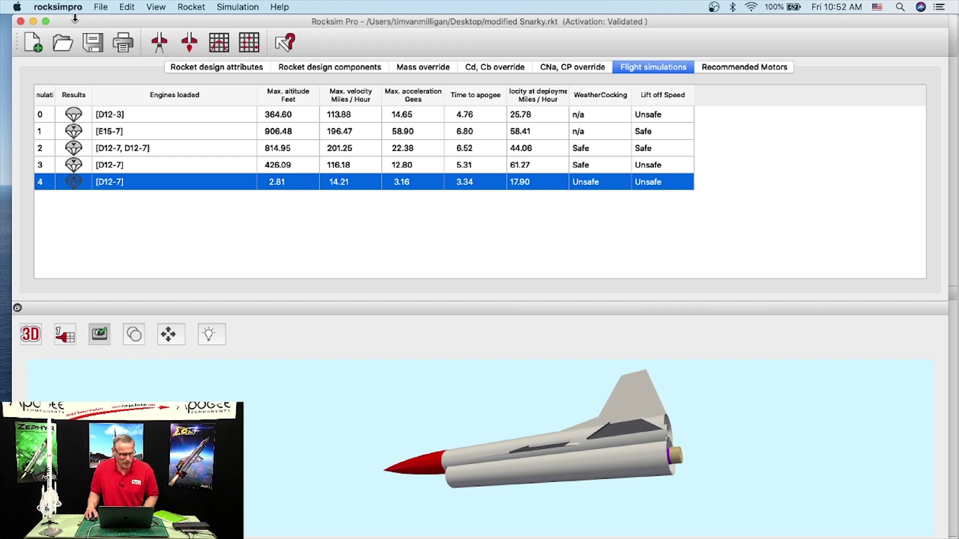
pyautogui.moveTo(77, 21); pyautogui.dragTo(78, 21)
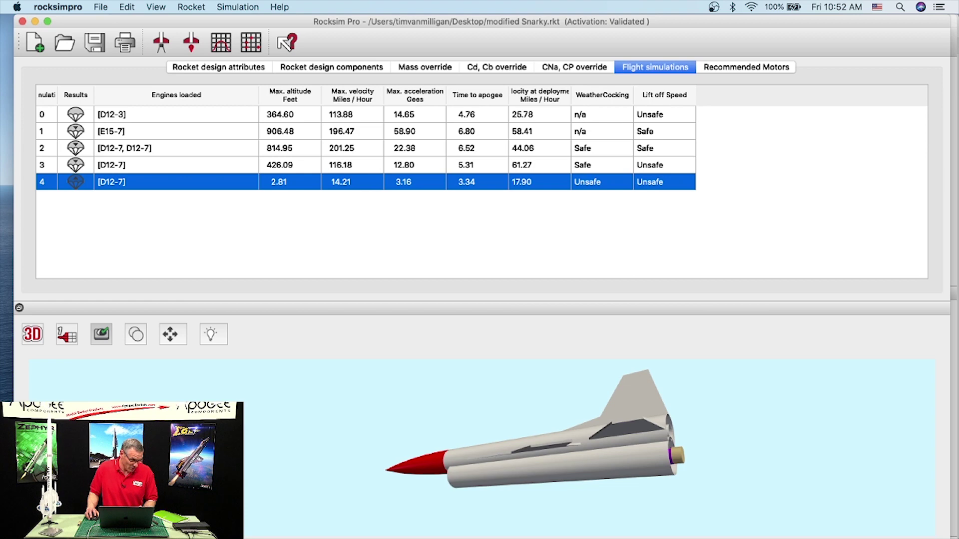
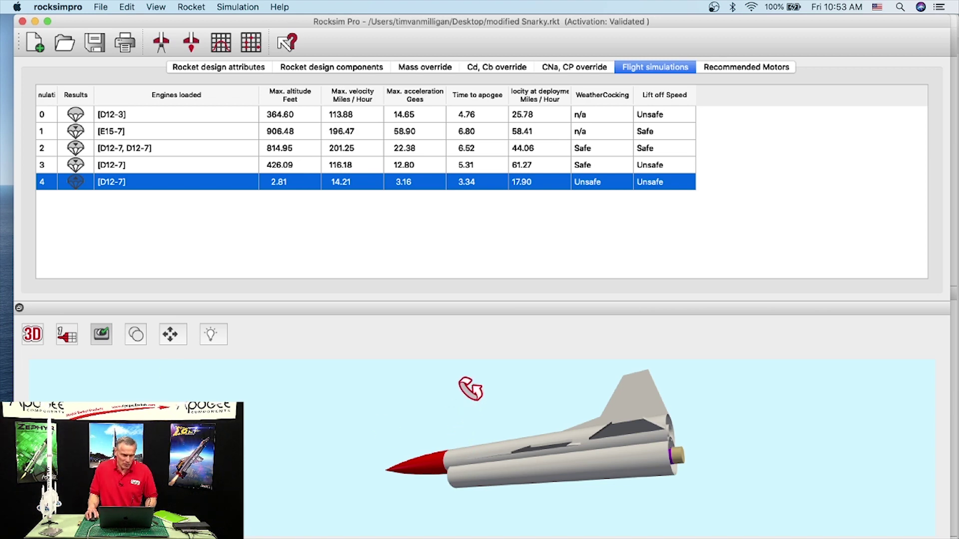
# Close the RockSim Pro design and open the recent design Spek-NAR-Altitude.rkt in RockSim
pyautogui.click(35, 22)
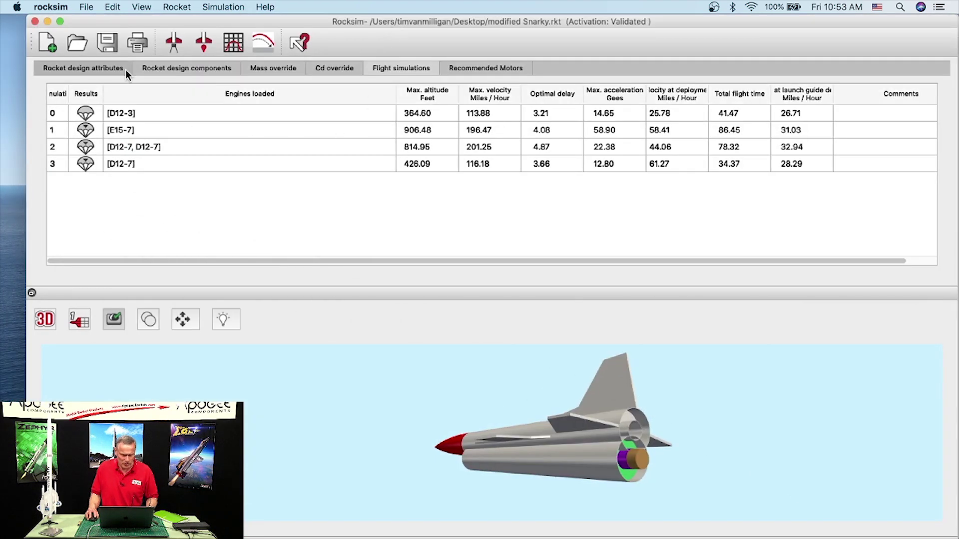
pyautogui.click(97, 6)
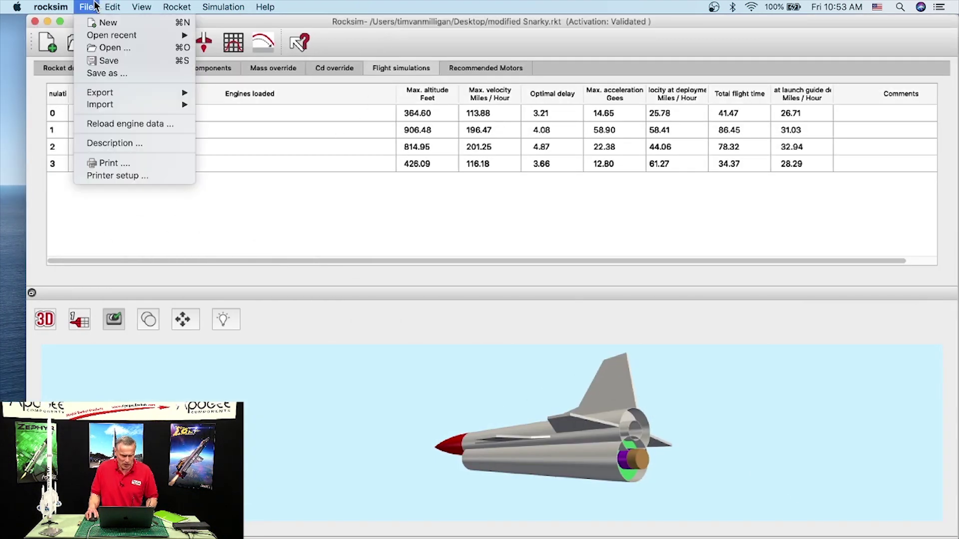
pyautogui.moveTo(103, 35)
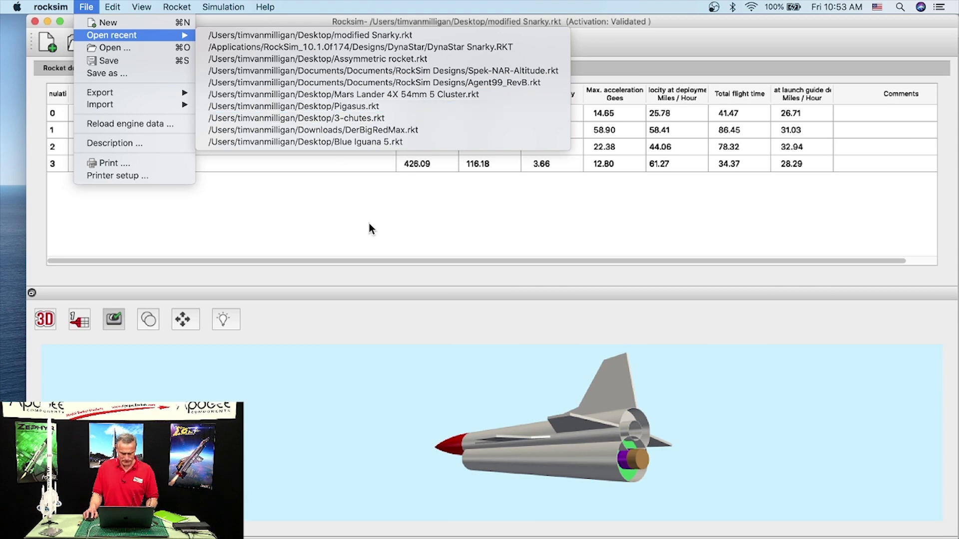
pyautogui.click(474, 71)
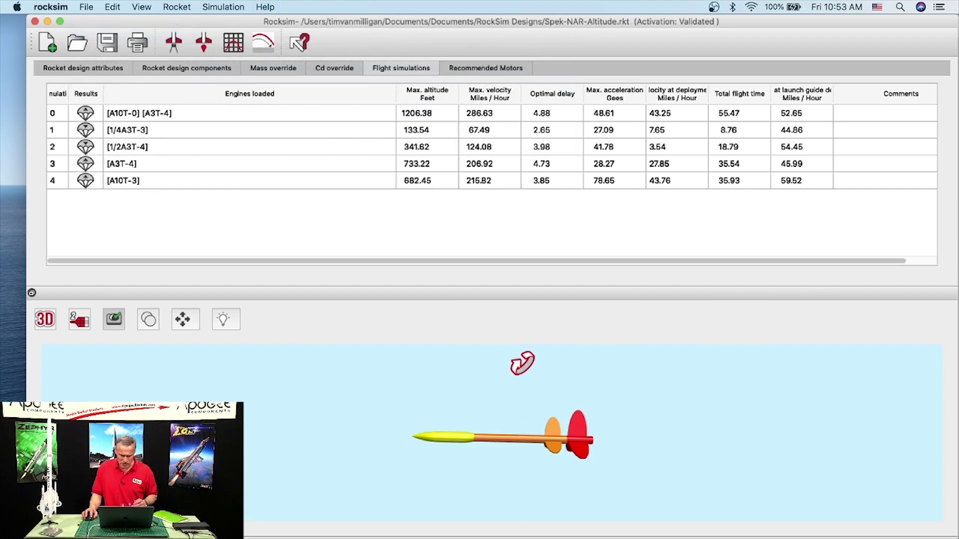
# Examine the two-stage rocket up close in 3D and review its mass override and Cd override settings
pyautogui.scroll(5, 506, 404)
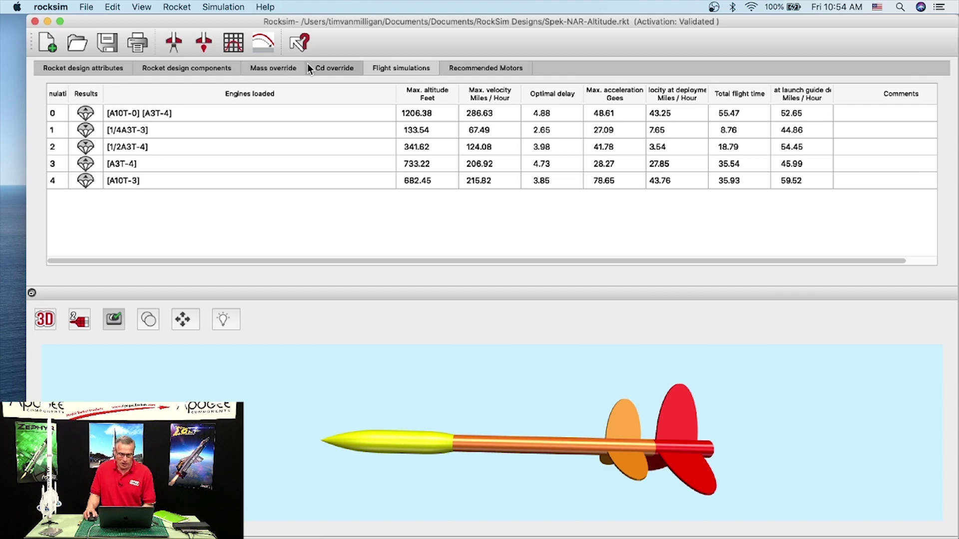
pyautogui.click(273, 68)
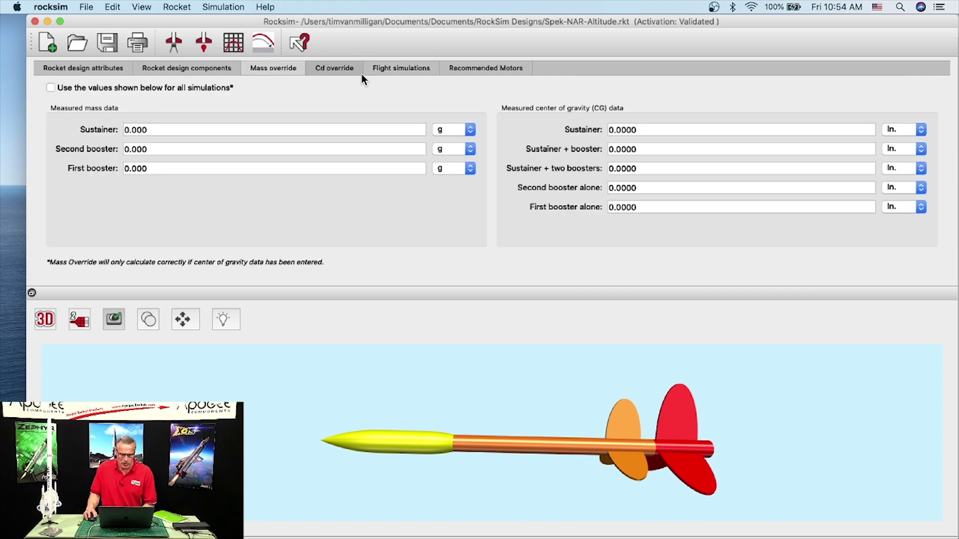
pyautogui.click(338, 67)
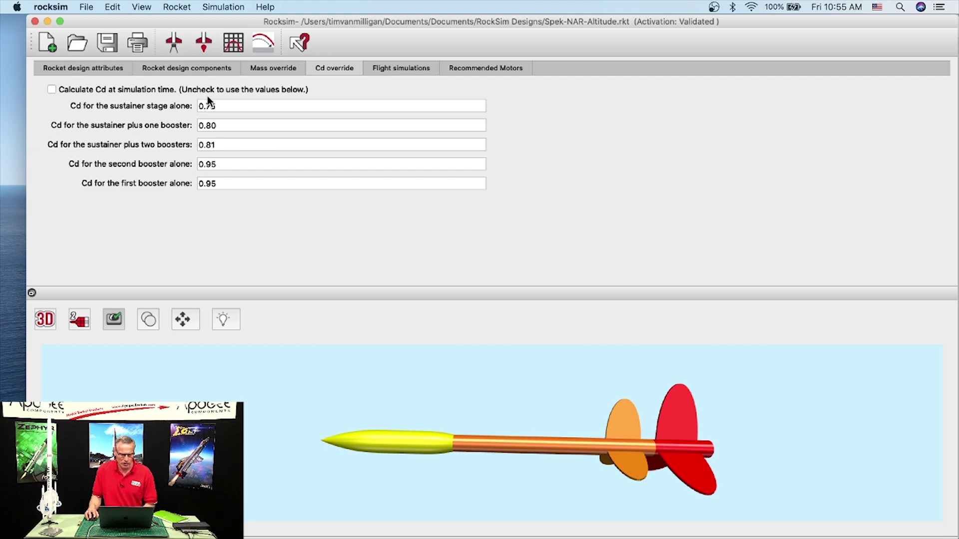
# Prepare a new launch and load the Estes A3T engine in the sustainer body tube with a 4-second ejection delay
pyautogui.click(174, 44)
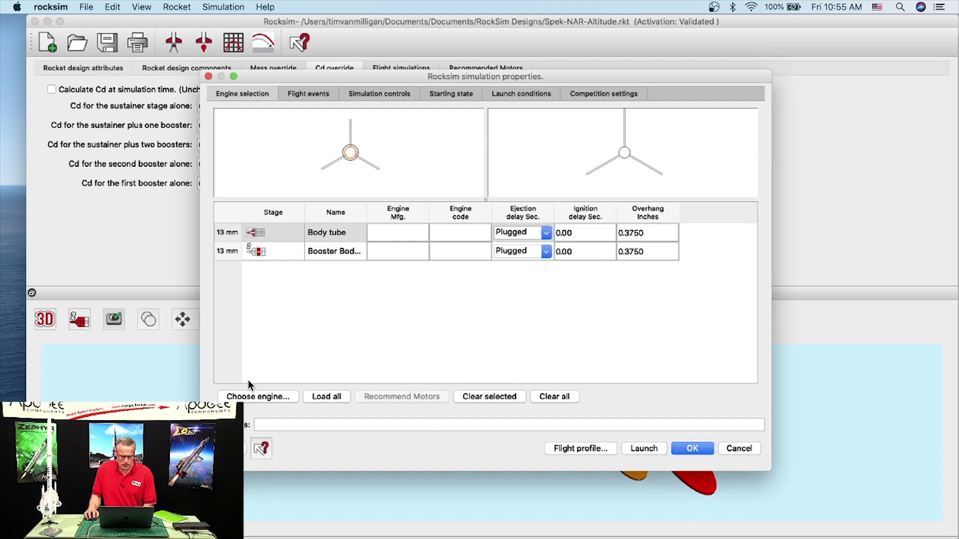
pyautogui.click(248, 396)
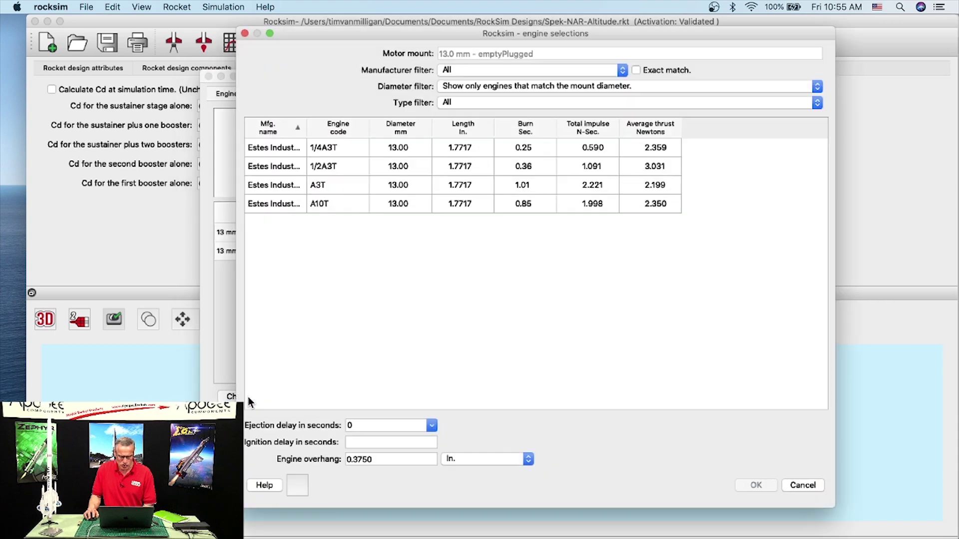
pyautogui.click(319, 184)
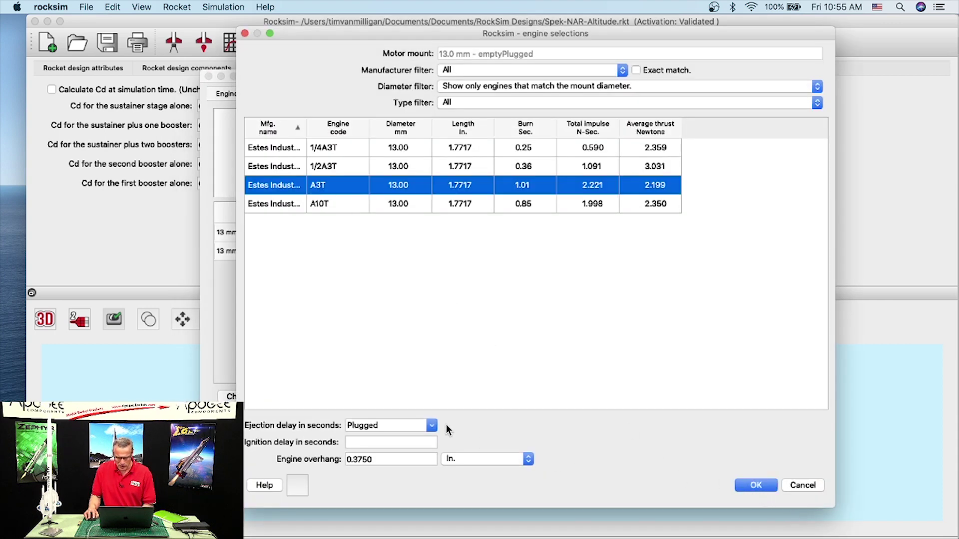
pyautogui.click(430, 425)
pyautogui.click(413, 457)
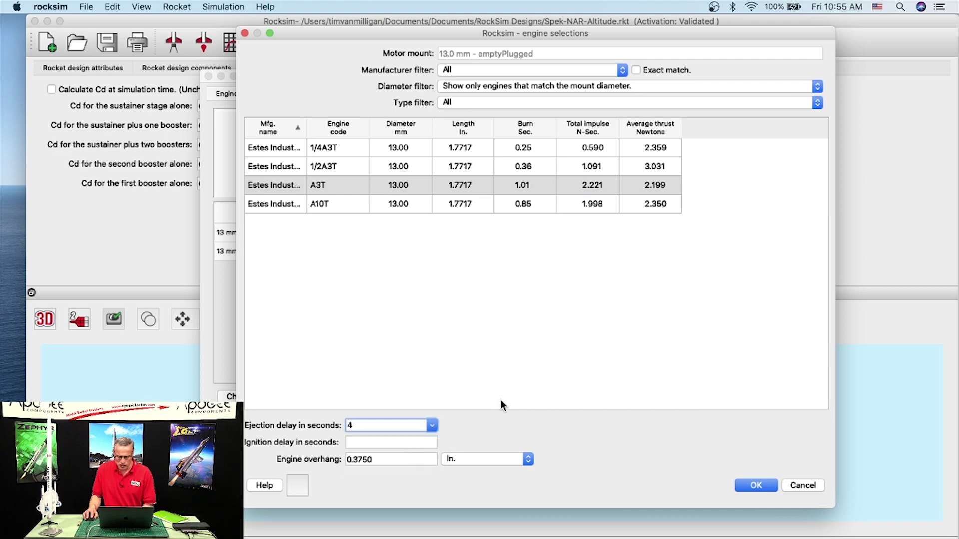
pyautogui.click(747, 485)
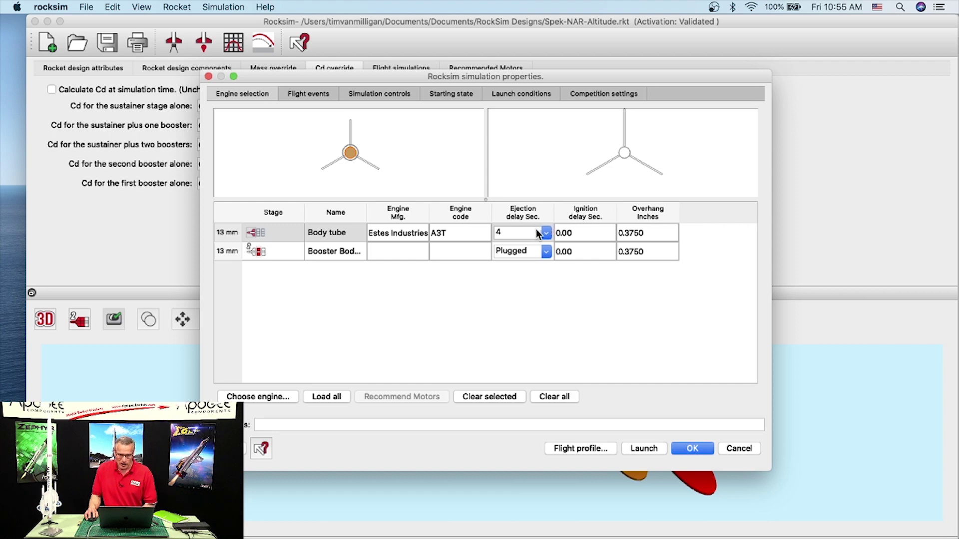
# Load the Estes A10T engine with a 0-second ejection delay in the booster body tube
pyautogui.click(253, 397)
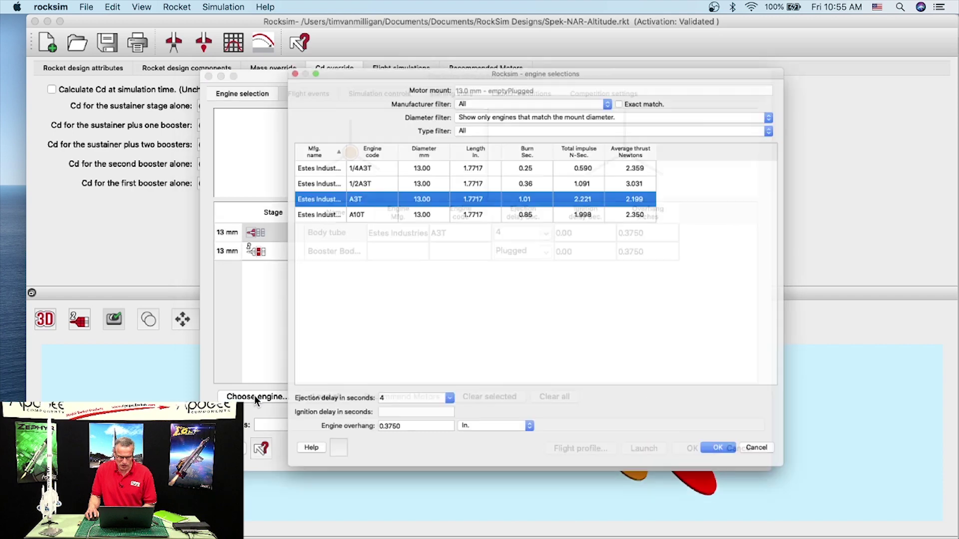
pyautogui.click(791, 486)
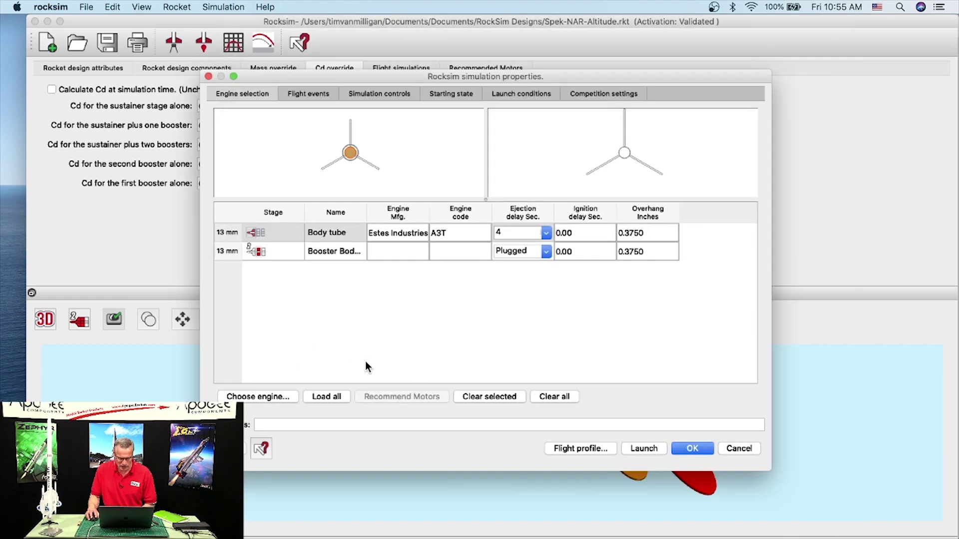
pyautogui.click(266, 253)
pyautogui.click(275, 397)
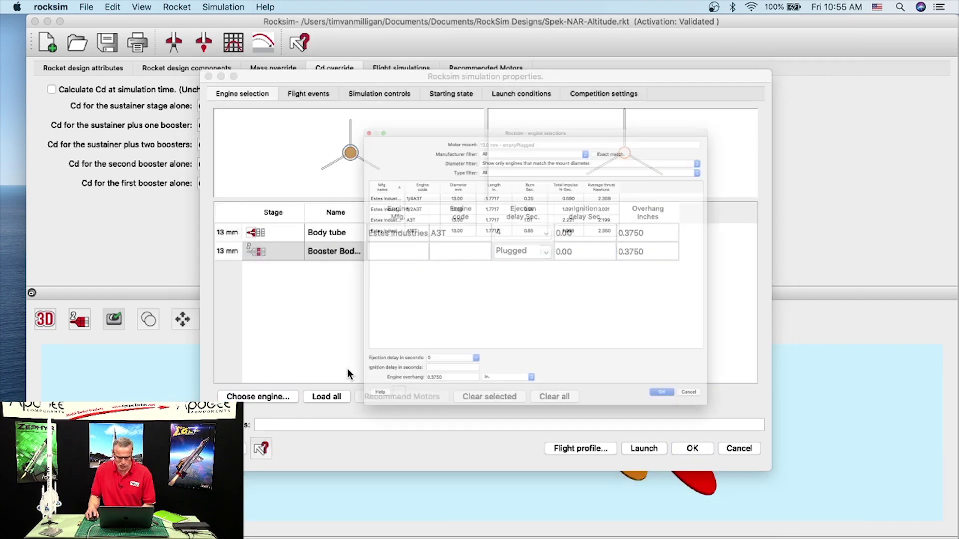
pyautogui.click(313, 203)
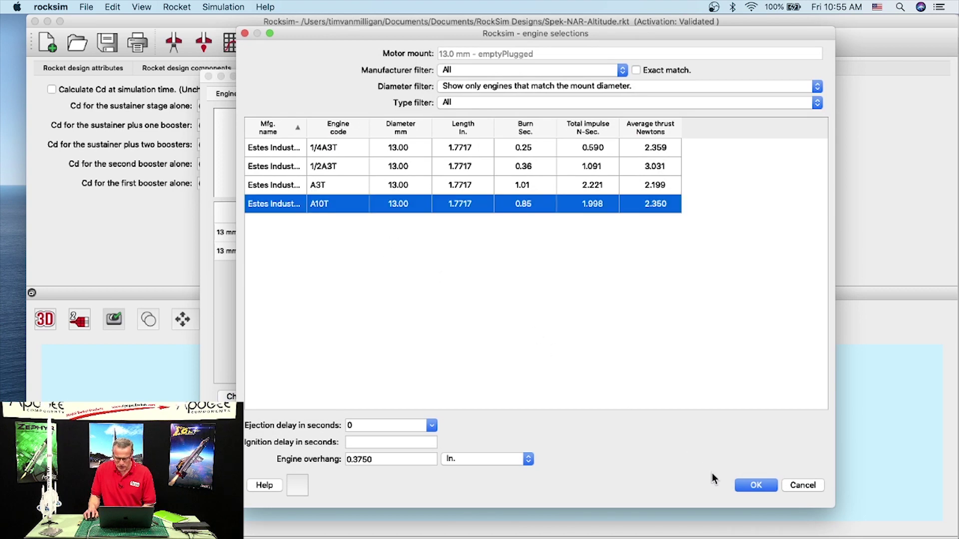
pyautogui.click(756, 485)
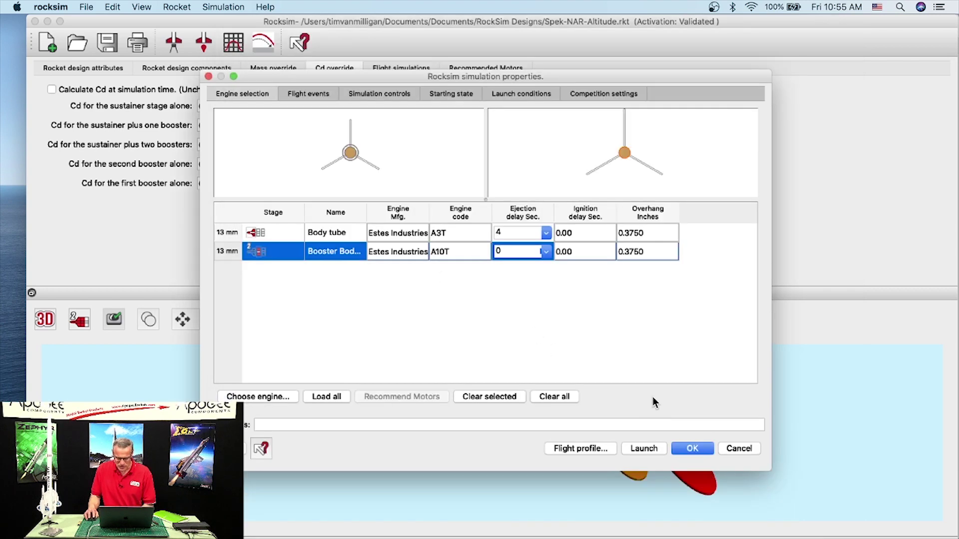
# Simulate the A10T-0 and A3T-4 flight and review its 2D profile around apogee and through landing
pyautogui.click(590, 449)
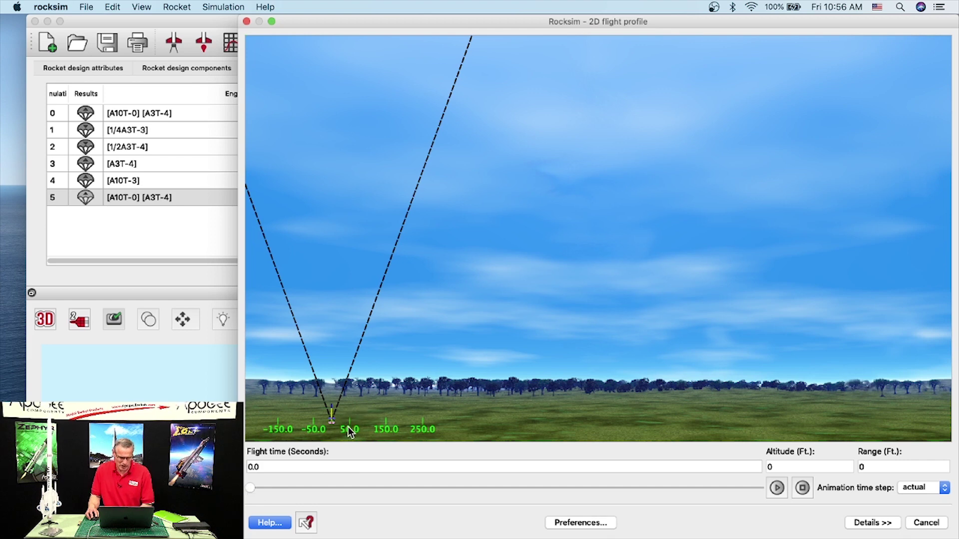
pyautogui.click(776, 488)
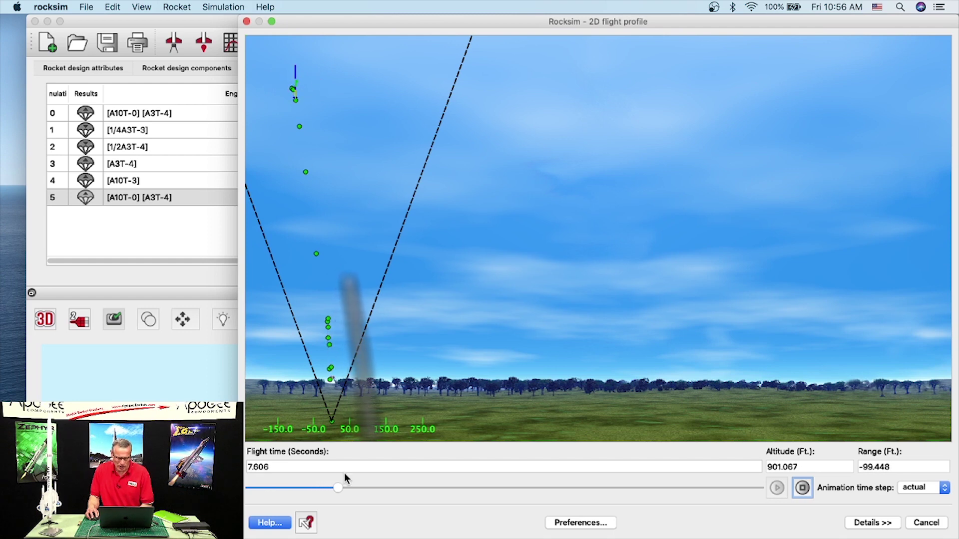
pyautogui.moveTo(340, 483); pyautogui.dragTo(320, 485)
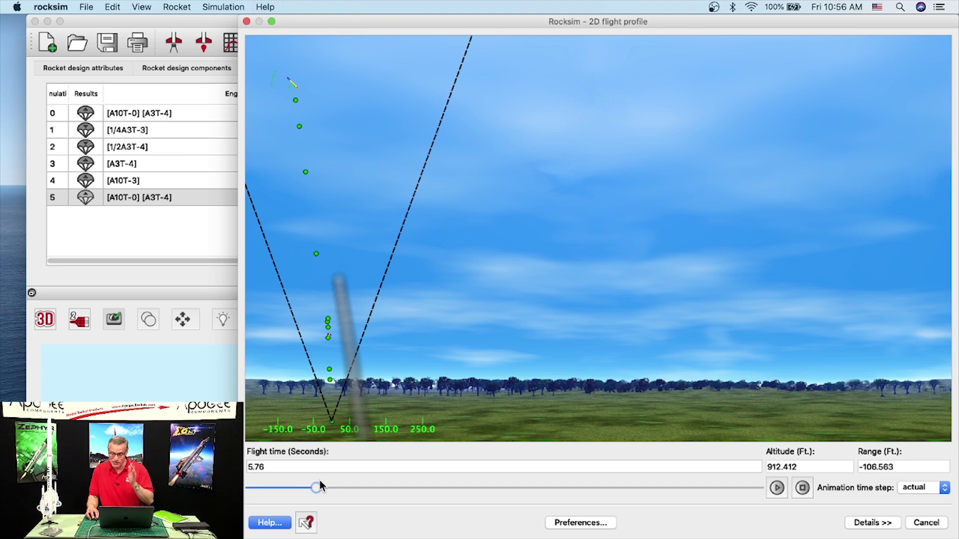
pyautogui.moveTo(321, 487); pyautogui.dragTo(331, 471)
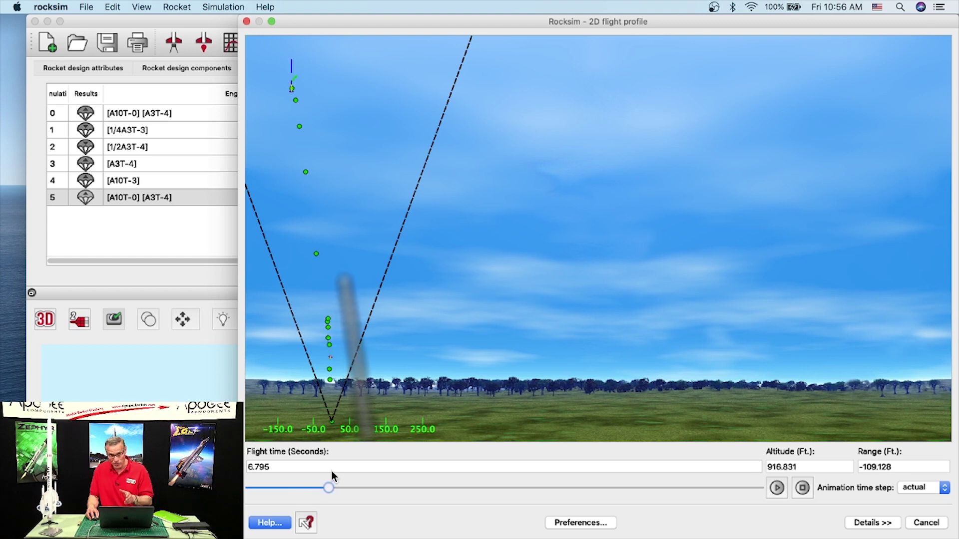
pyautogui.moveTo(332, 471)
pyautogui.mouseDown()
pyautogui.moveTo(503, 460)
pyautogui.moveTo(807, 466)
pyautogui.mouseUp()
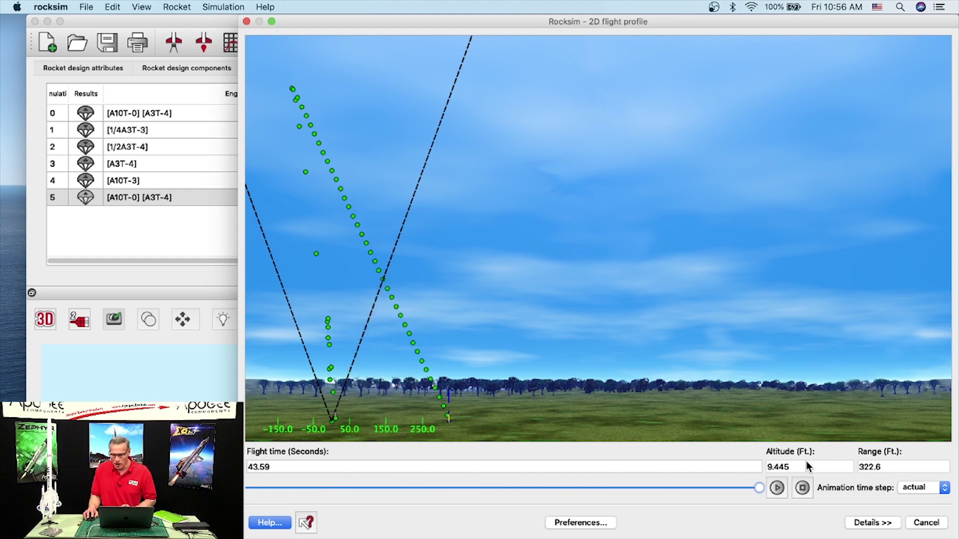
pyautogui.click(925, 523)
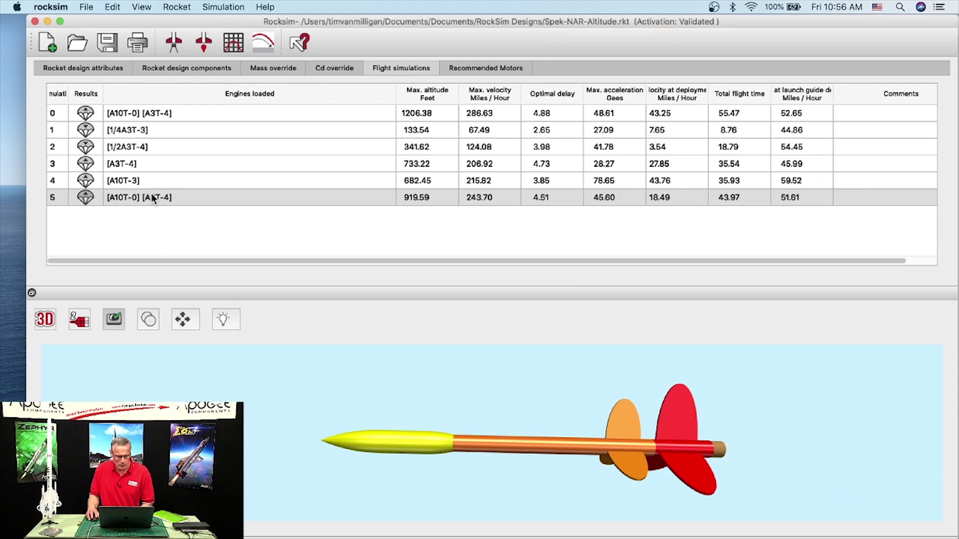
# Prepare another launch with a custom 7-second ejection delay on the sustainer's A3T engine
pyautogui.click(170, 39)
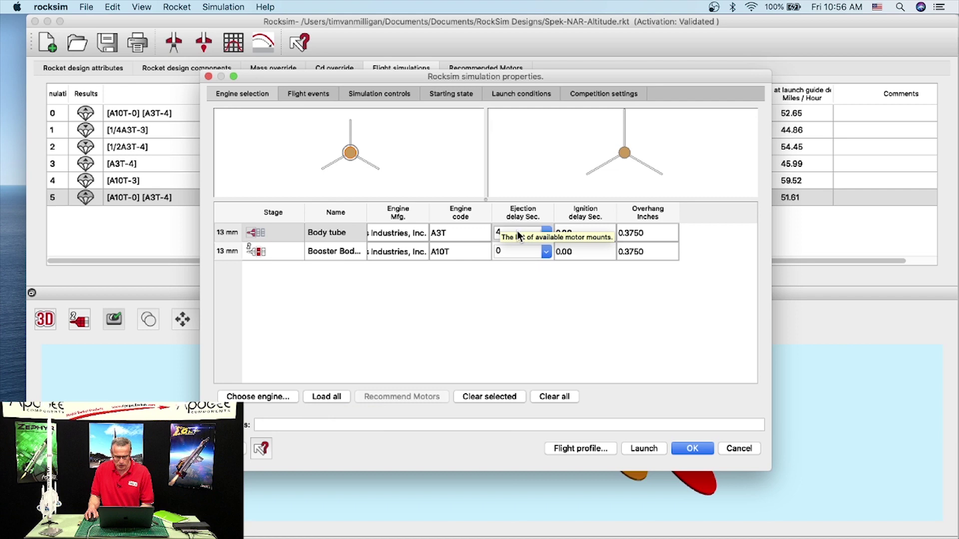
pyautogui.click(546, 233)
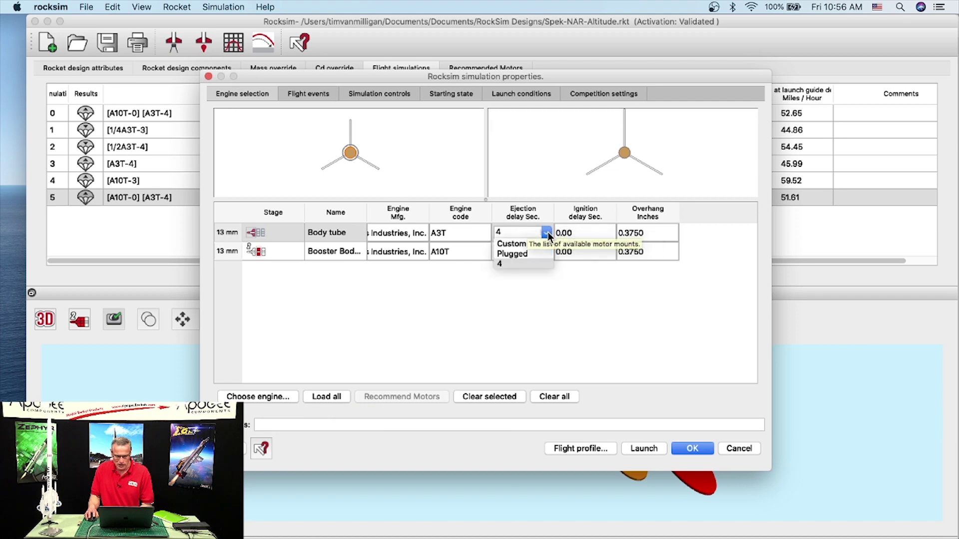
pyautogui.click(522, 243)
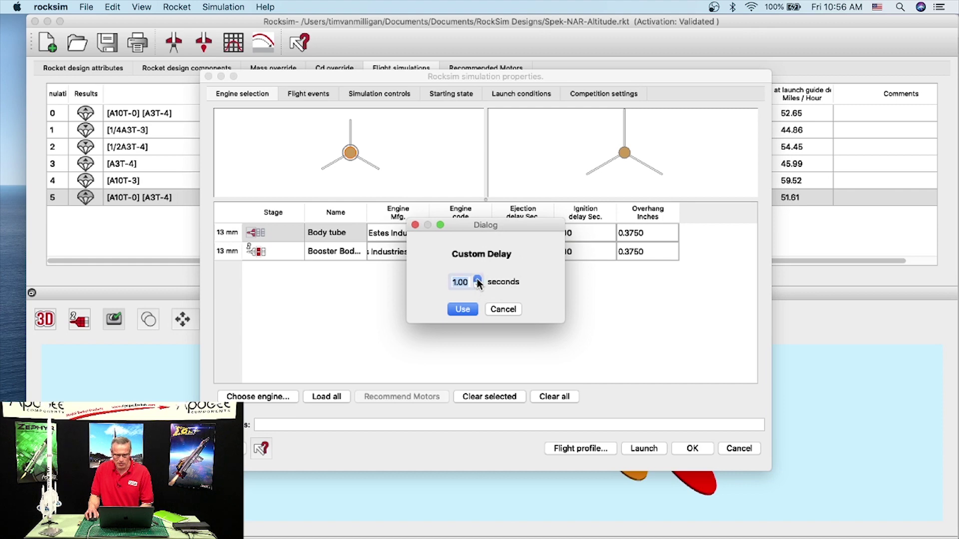
pyautogui.click(461, 310)
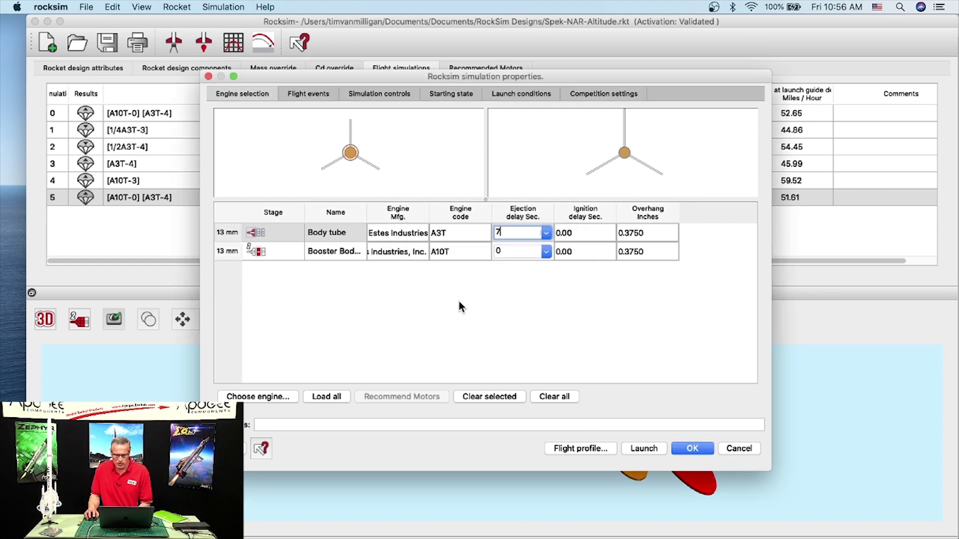
# Simulate the flight with the longer delay and step through its 2D profile from launch to landing
pyautogui.click(563, 449)
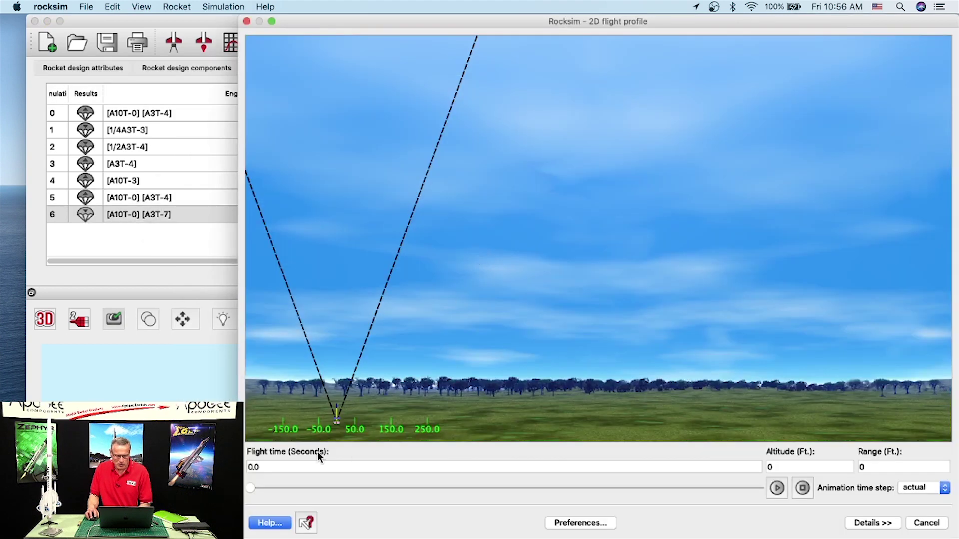
pyautogui.moveTo(251, 486); pyautogui.dragTo(371, 488)
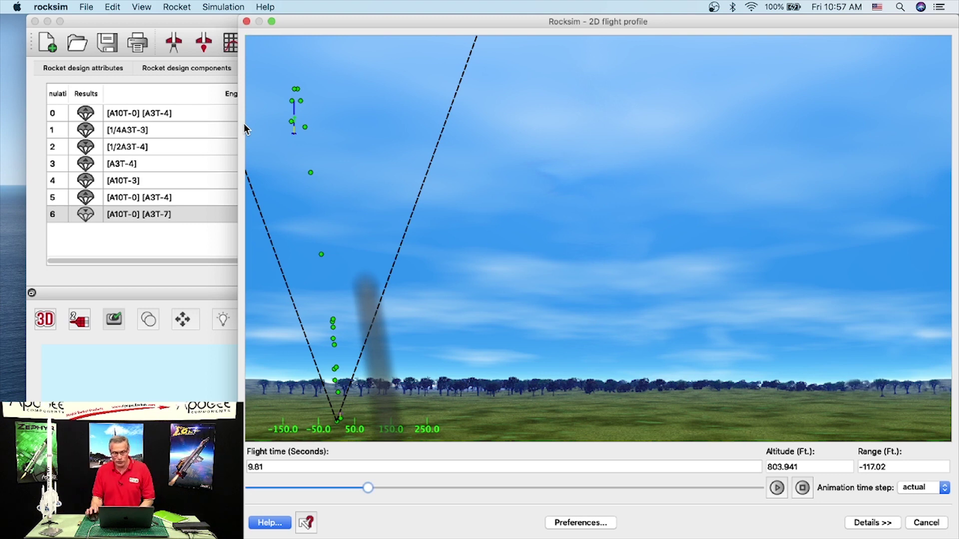
pyautogui.moveTo(370, 487)
pyautogui.mouseDown()
pyautogui.moveTo(560, 522)
pyautogui.moveTo(755, 520)
pyautogui.mouseUp()
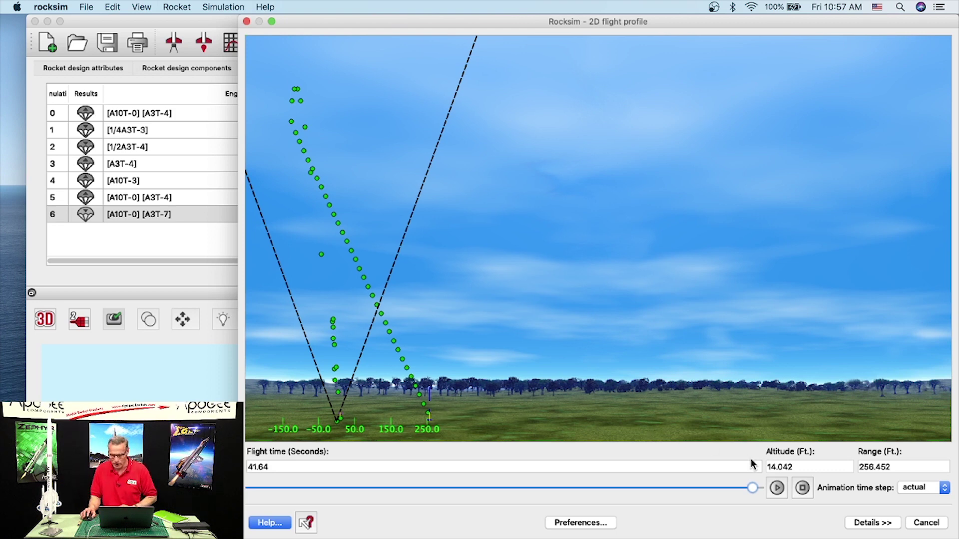
pyautogui.click(924, 523)
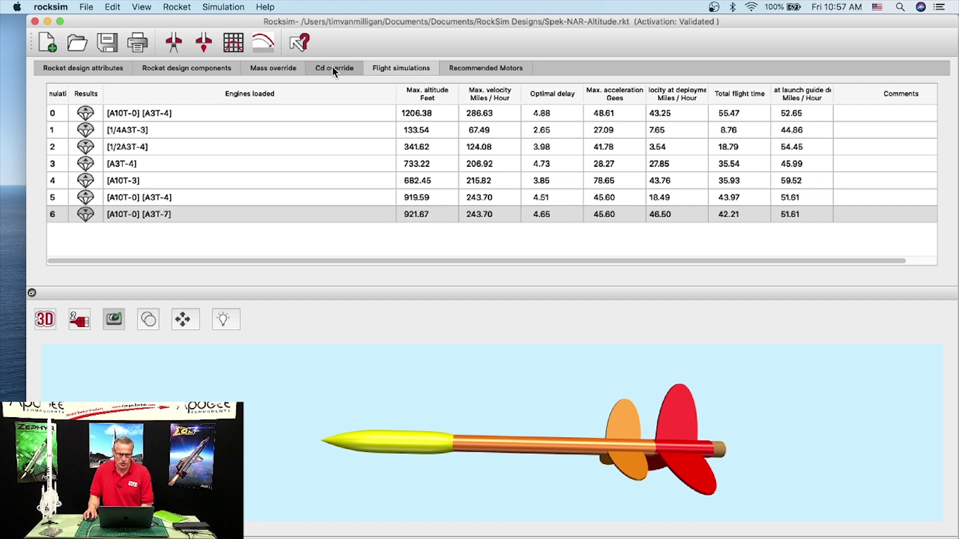
# Try the Very Windy (20-30 MPH) wind preset in the launch conditions of a new simulation
pyautogui.click(180, 45)
pyautogui.click(503, 94)
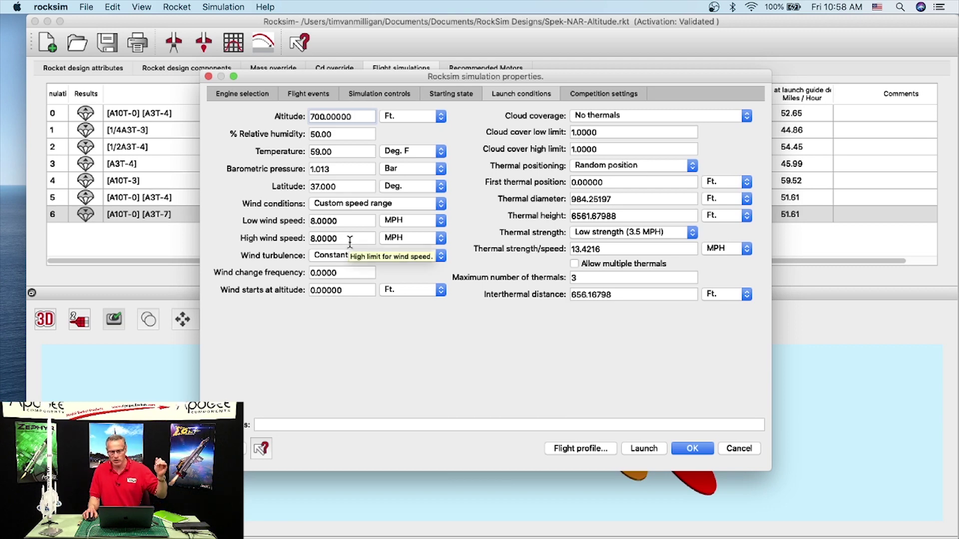
pyautogui.click(350, 205)
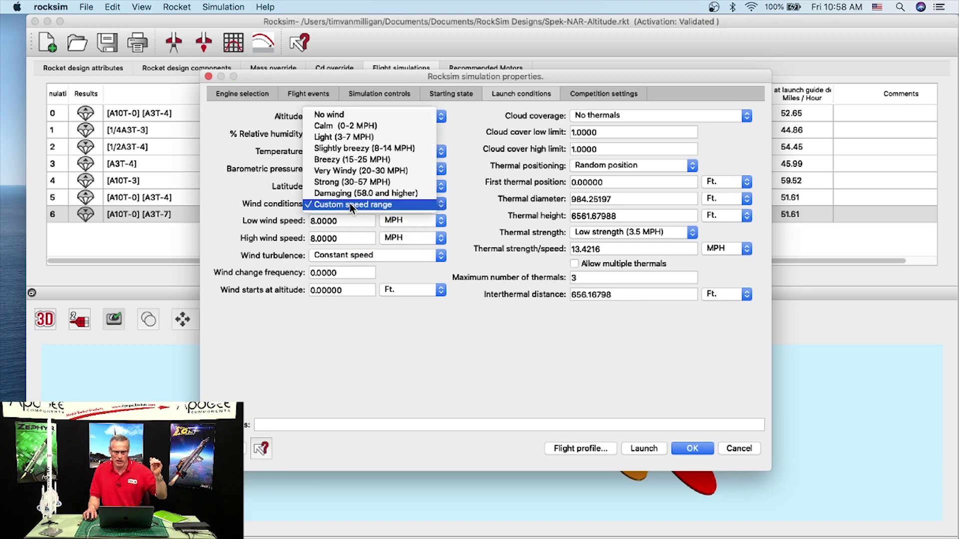
pyautogui.click(346, 172)
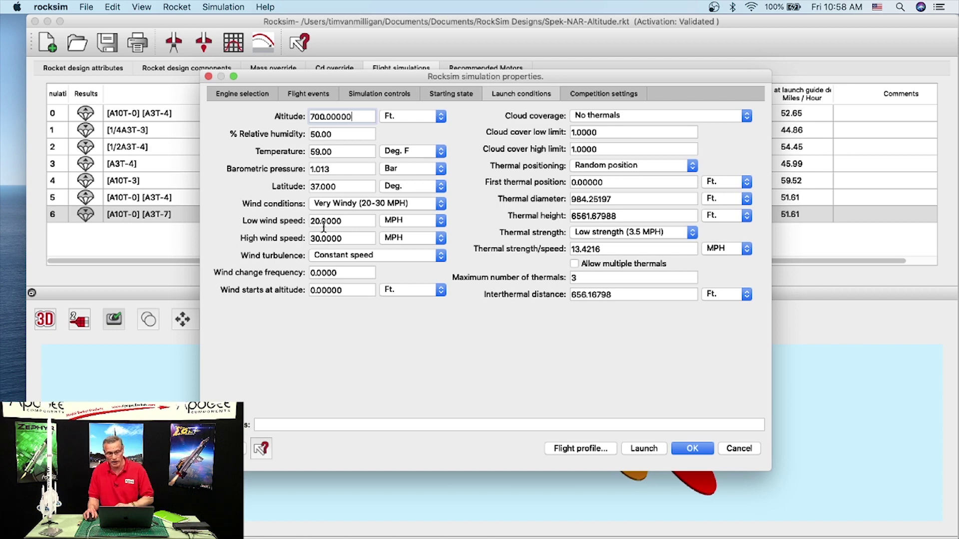
# Set the wind conditions to a custom speed range with low and high speeds of 8 MPH, and launch the simulation
pyautogui.click(337, 202)
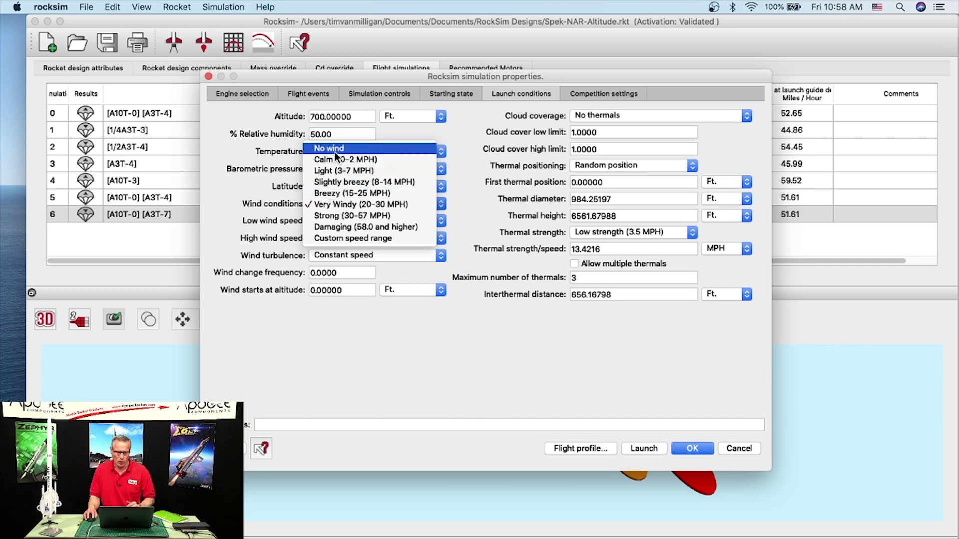
pyautogui.click(340, 238)
pyautogui.moveTo(344, 221); pyautogui.dragTo(281, 220)
pyautogui.write('8')
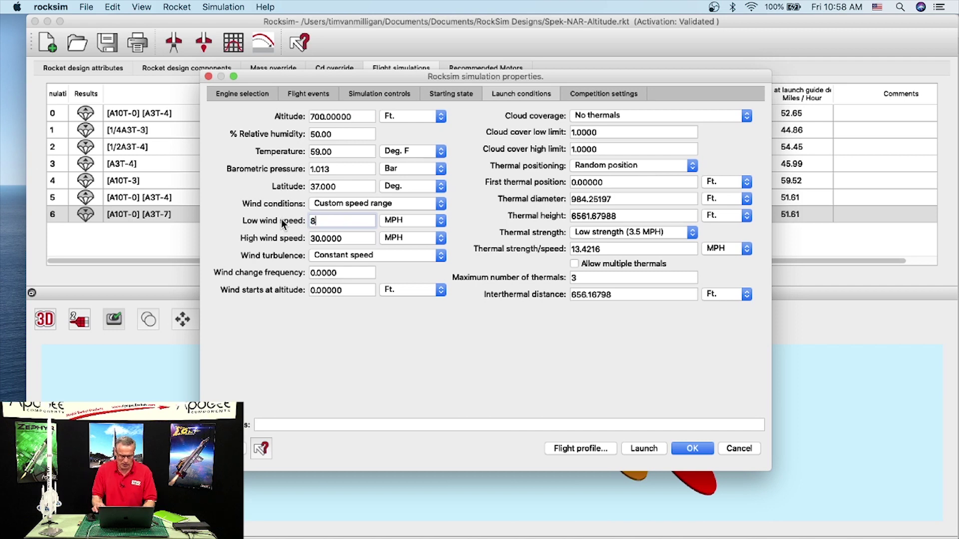
pyautogui.moveTo(349, 236); pyautogui.dragTo(271, 235)
pyautogui.write('8')
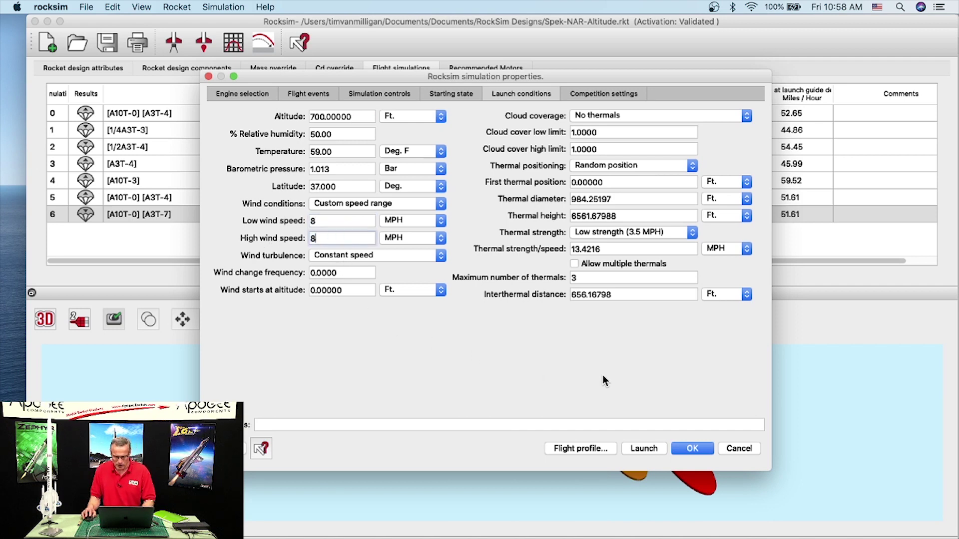
pyautogui.click(691, 447)
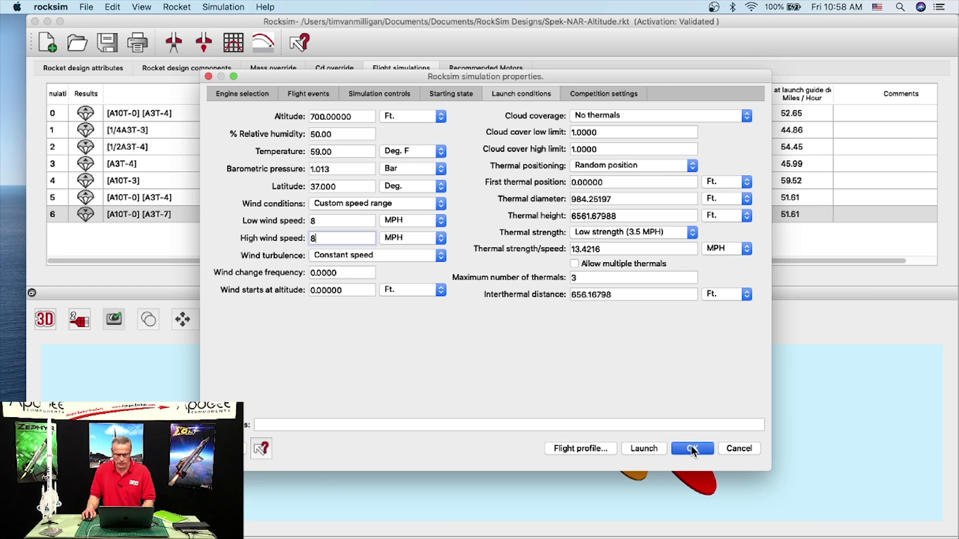
pyautogui.click(644, 448)
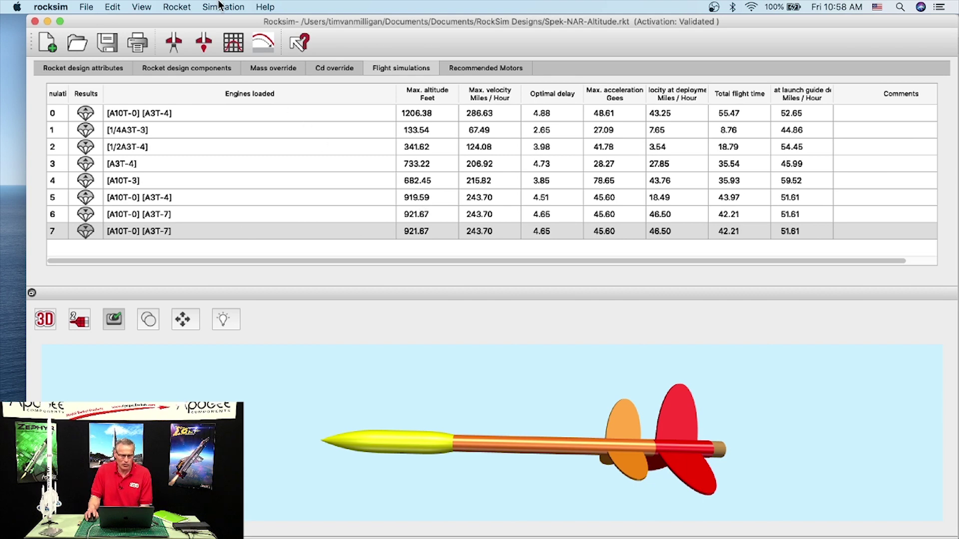
pyautogui.click(204, 7)
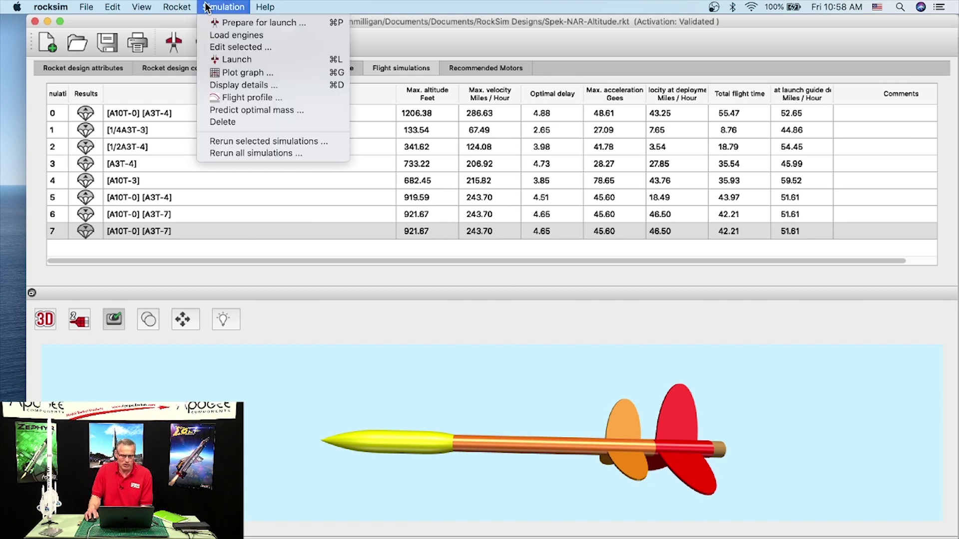
pyautogui.click(217, 21)
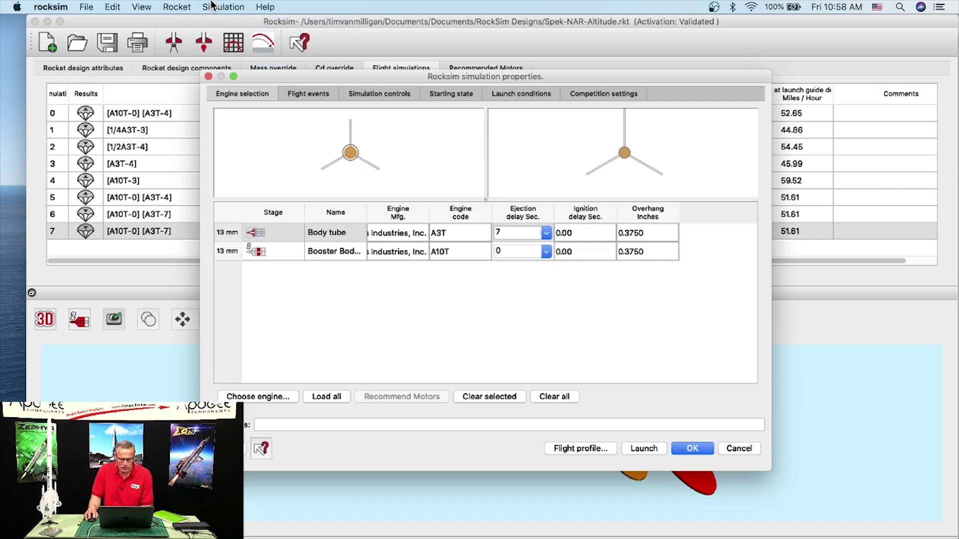
pyautogui.click(748, 448)
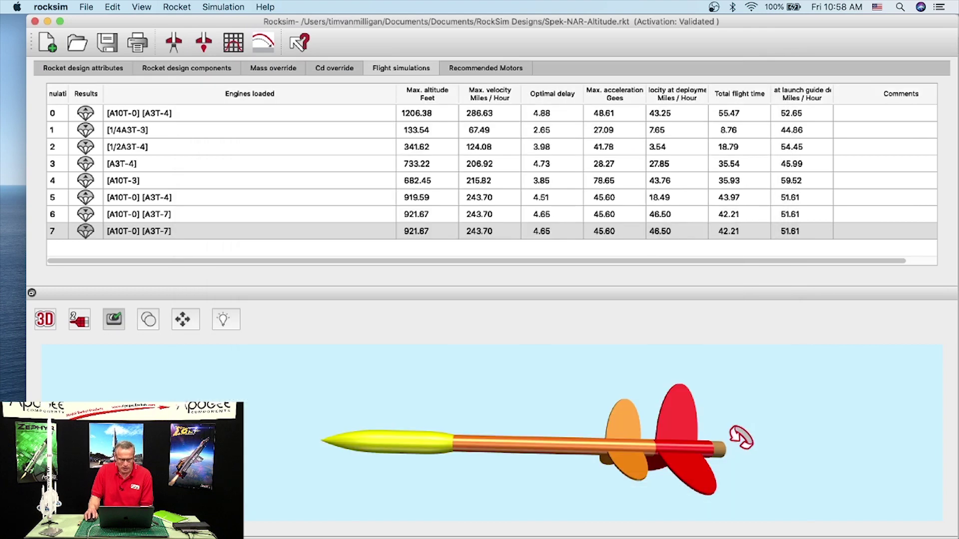
# Run the optimal mass prediction for the latest [A10T-0] [A3T-7] simulation, with automatic mass calculation and graph data generation enabled
pyautogui.click(227, 7)
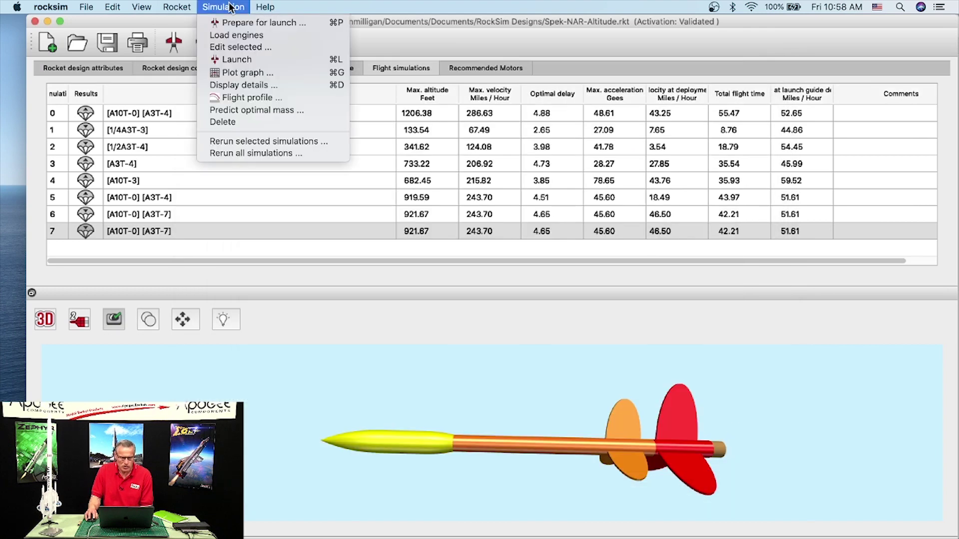
pyautogui.click(230, 110)
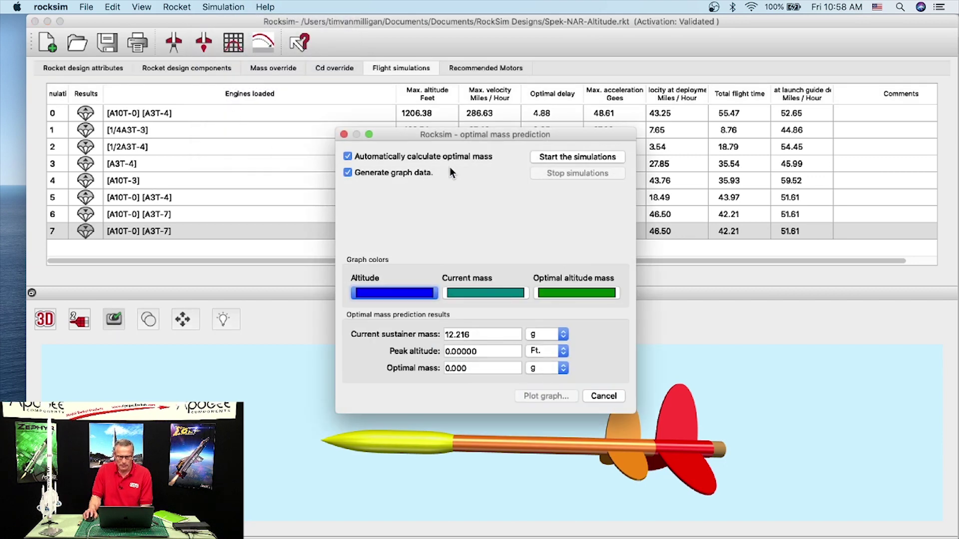
pyautogui.moveTo(424, 135); pyautogui.dragTo(369, 95)
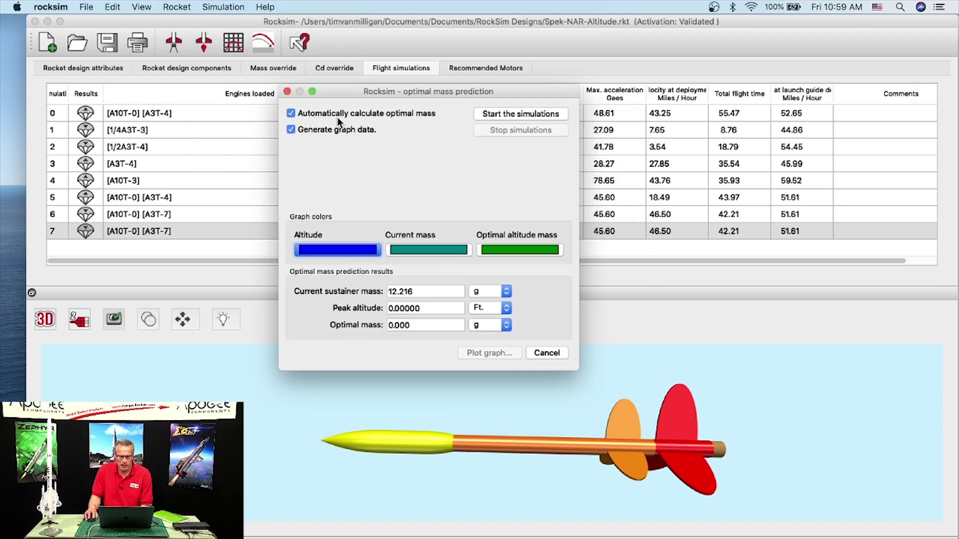
pyautogui.click(291, 114)
pyautogui.click(291, 129)
pyautogui.click(290, 114)
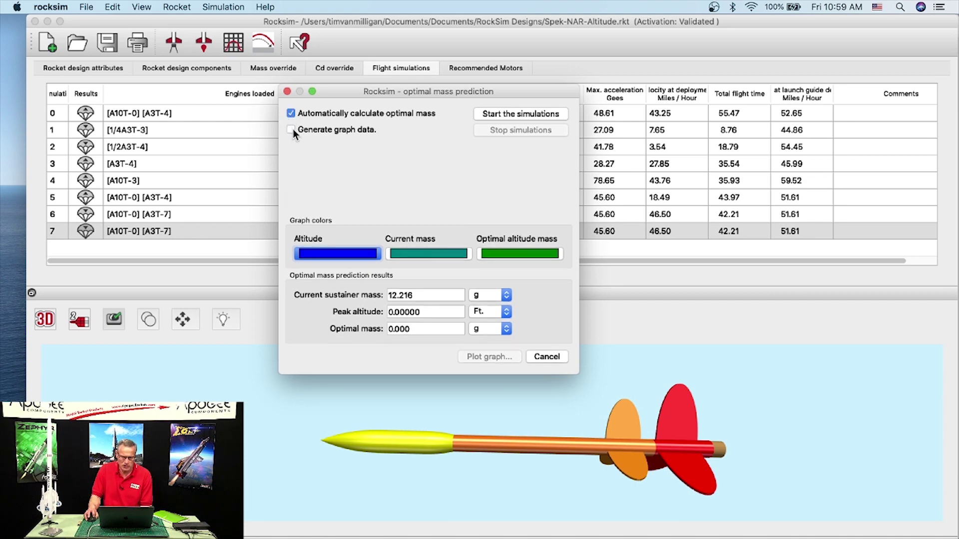
pyautogui.click(292, 129)
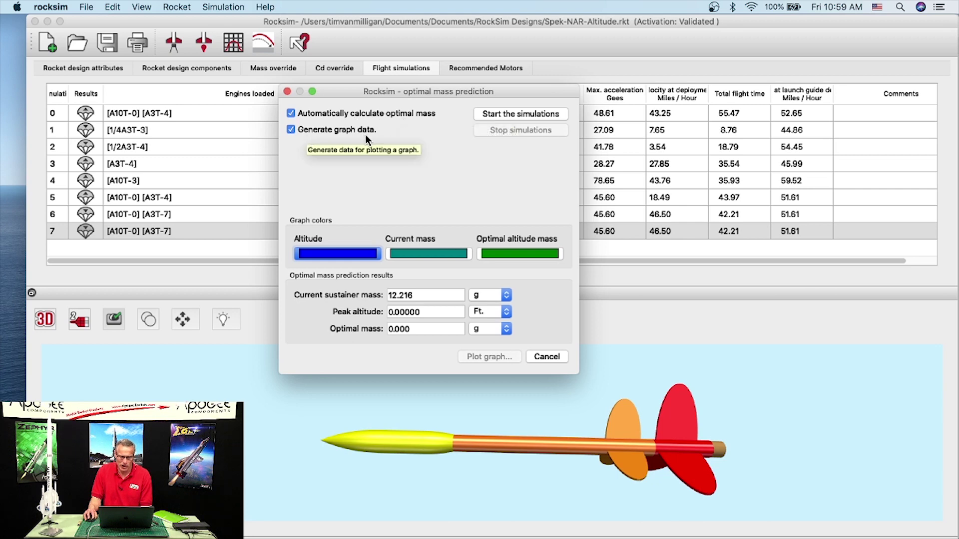
pyautogui.click(519, 113)
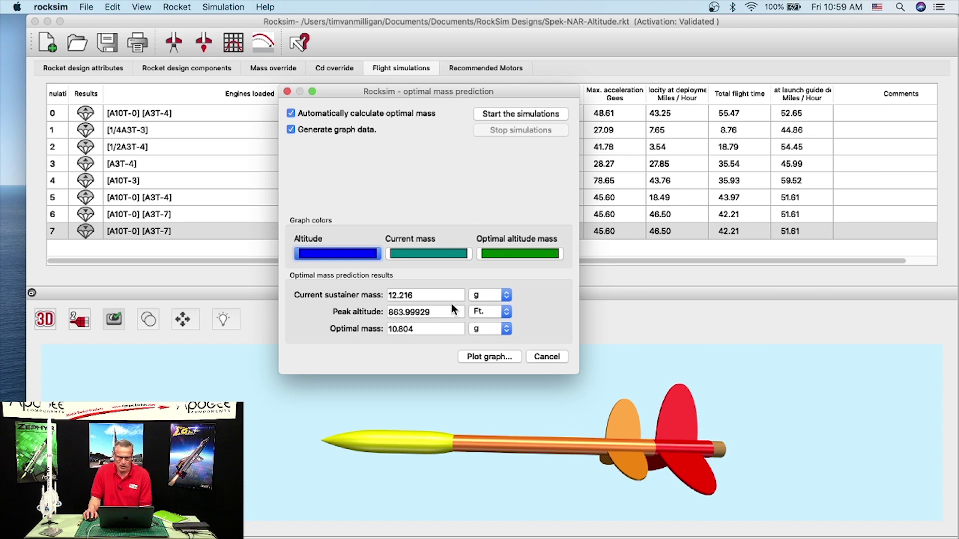
# Plot altitude against sustainer mass, examine the optimal and current mass lines, and close the plot and the prediction
pyautogui.click(484, 355)
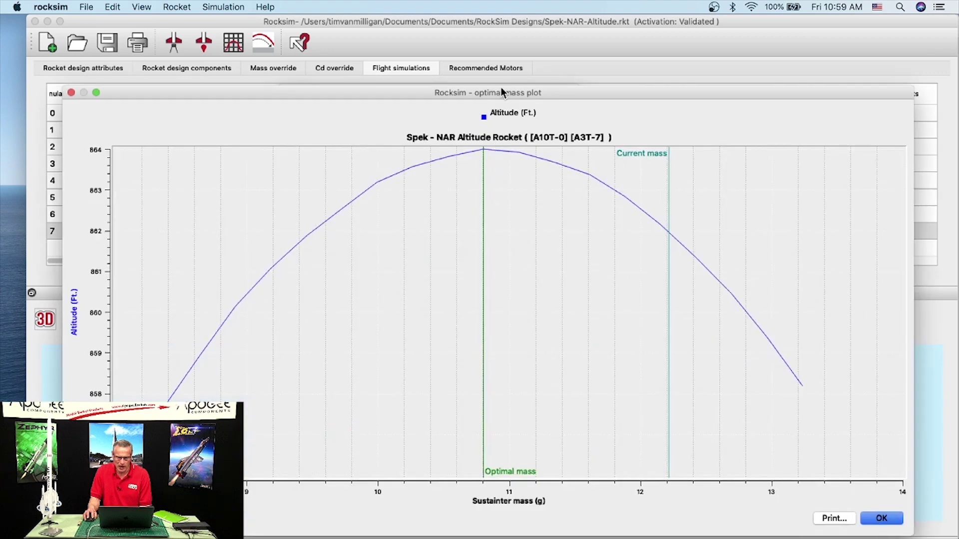
pyautogui.moveTo(502, 93); pyautogui.dragTo(525, 35)
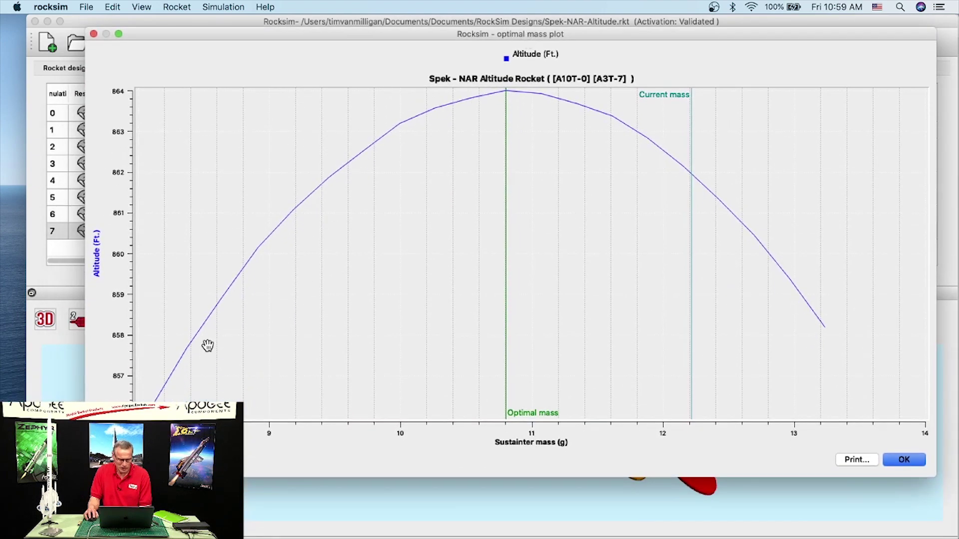
pyautogui.moveTo(85, 400); pyautogui.dragTo(279, 395)
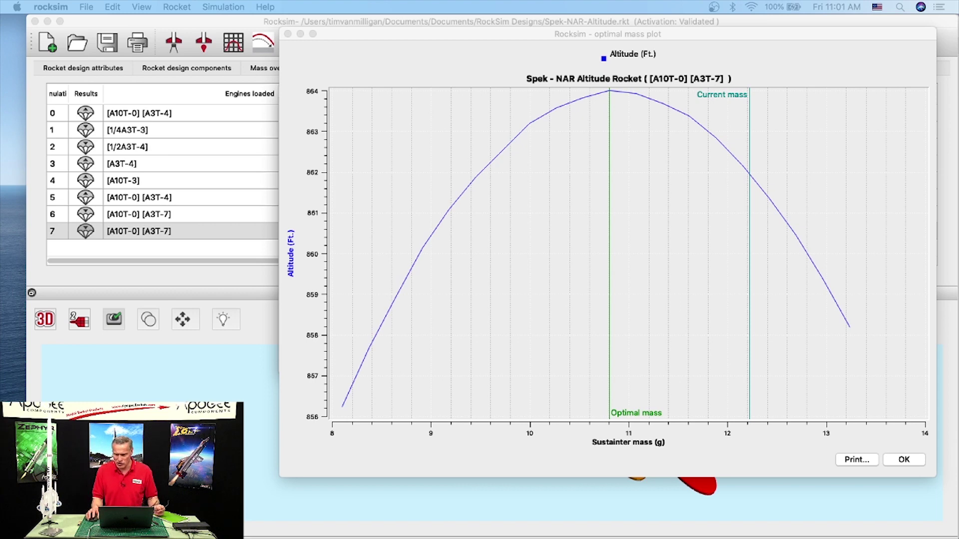
pyautogui.click(891, 459)
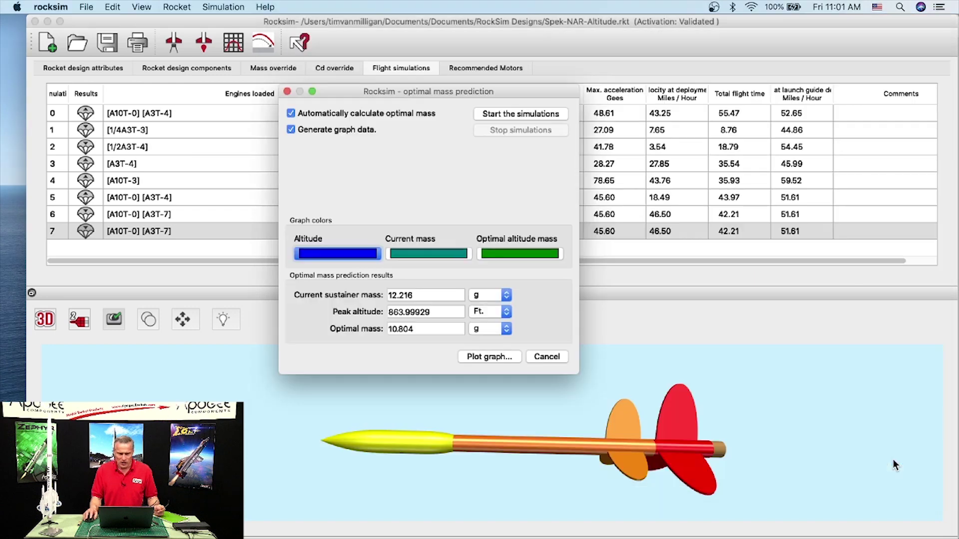
pyautogui.click(530, 351)
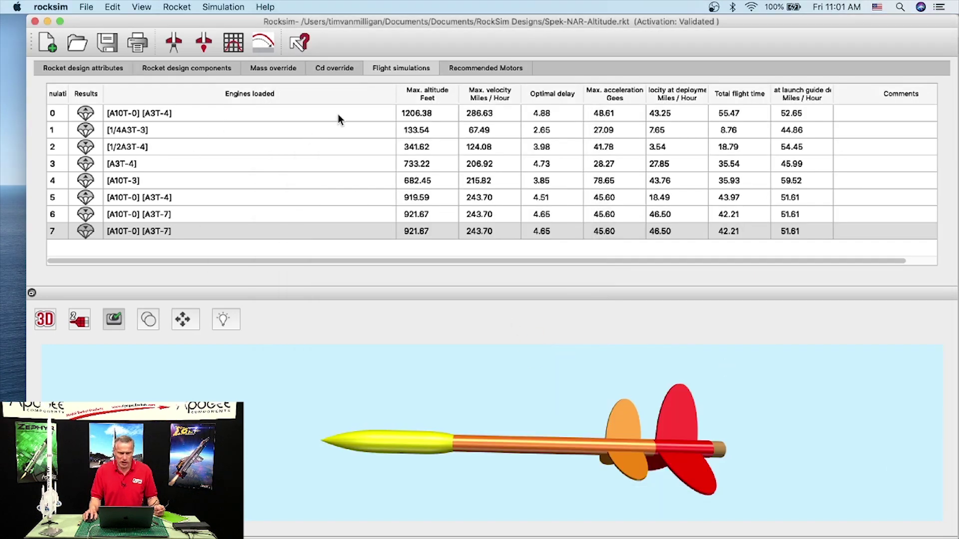
# Override the Cd of the sustainer stage alone with 0.65 and launch a new simulation
pyautogui.click(334, 68)
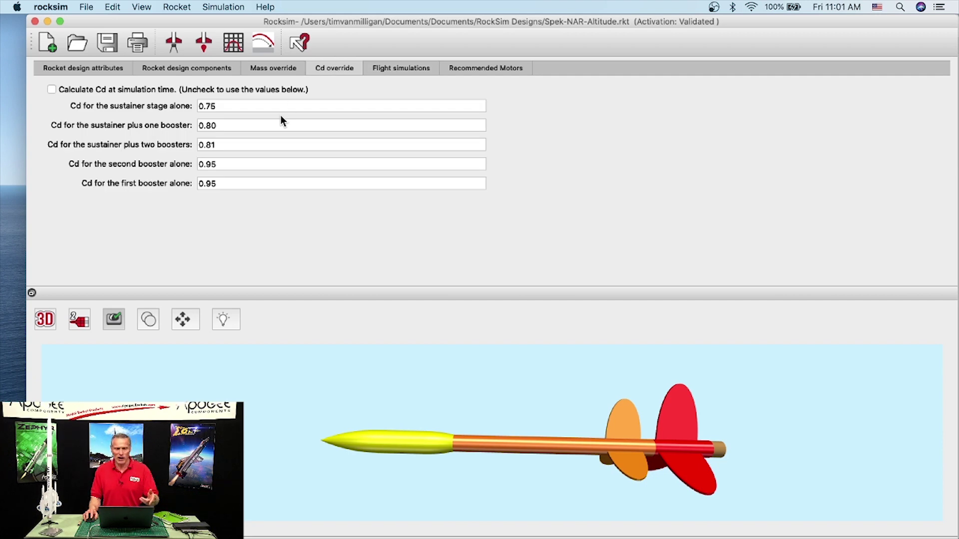
pyautogui.click(204, 106)
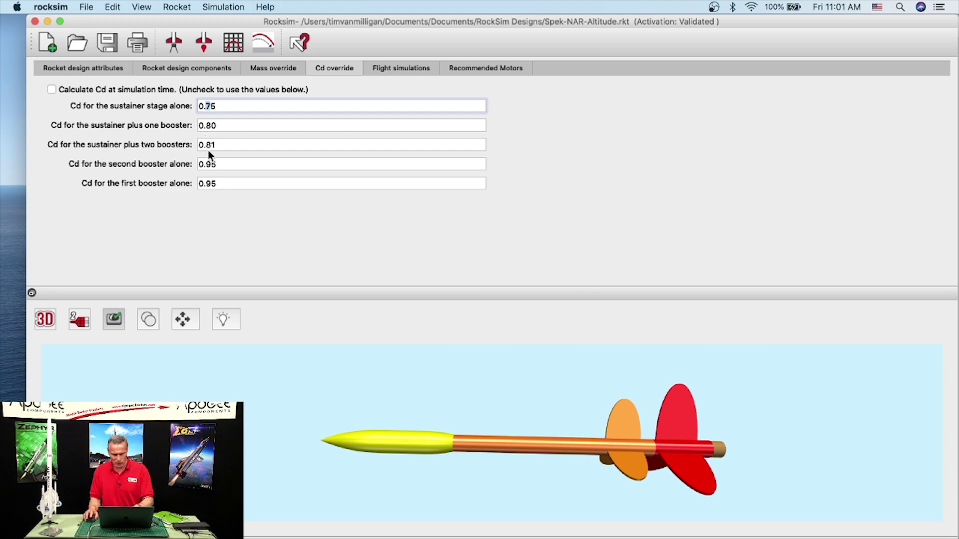
pyautogui.write('6')
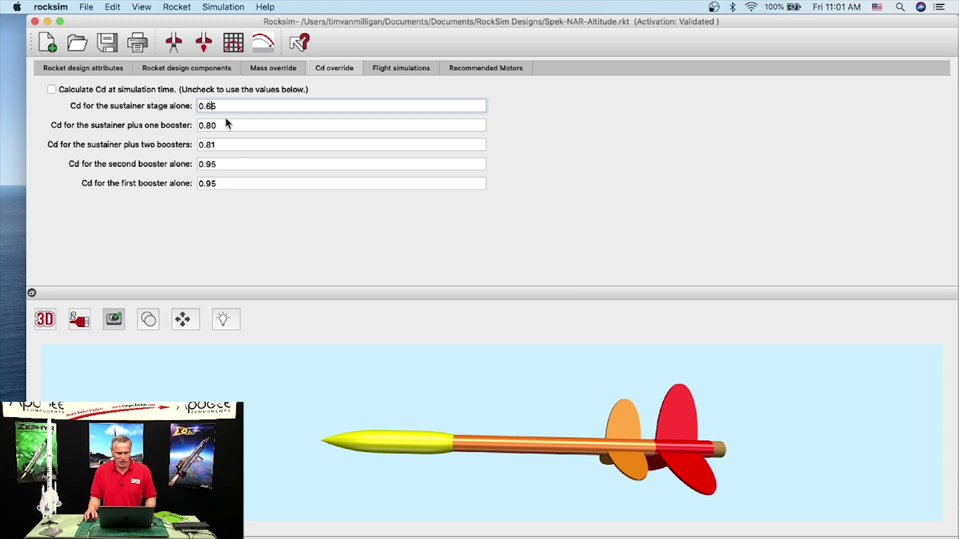
pyautogui.click(204, 42)
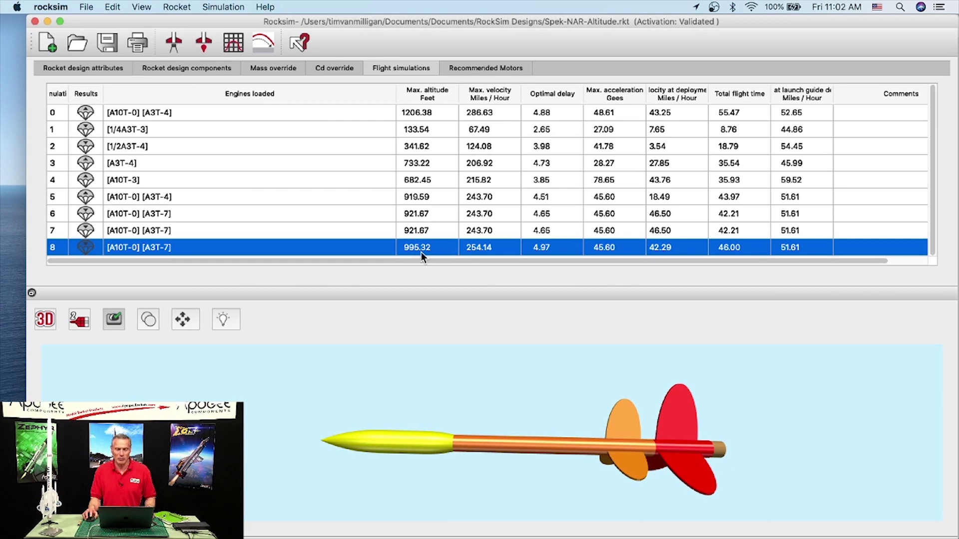
# Run the optimal mass prediction again for the new simulation with the reduced sustainer Cd
pyautogui.click(217, 7)
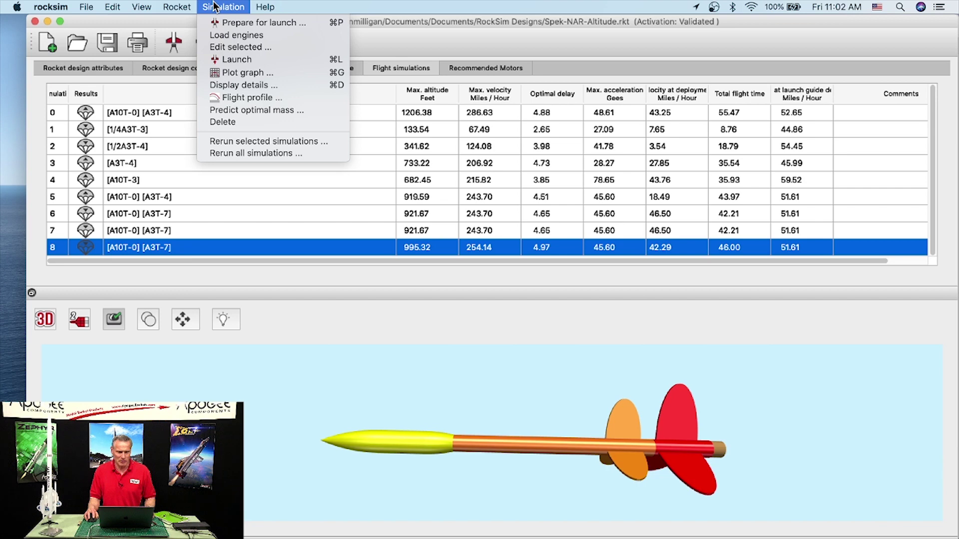
pyautogui.click(225, 113)
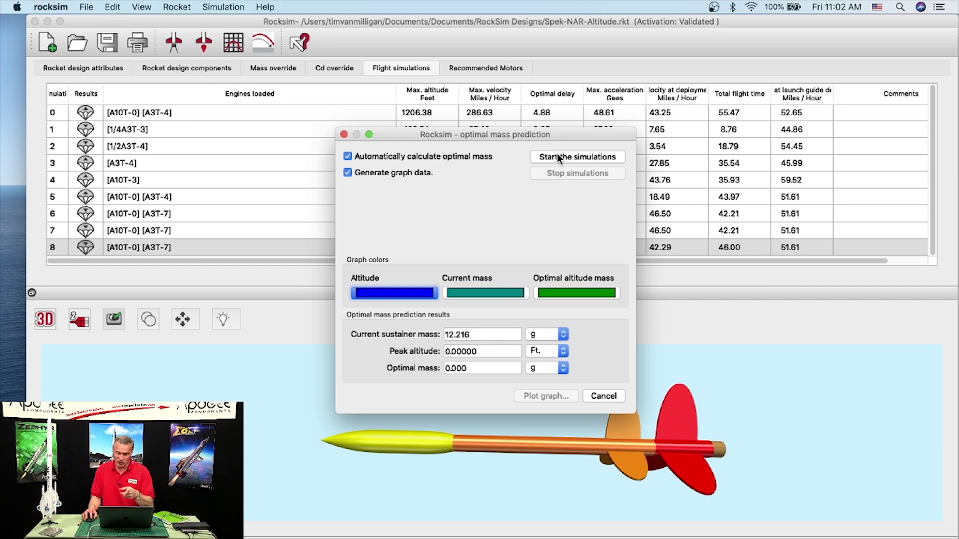
pyautogui.moveTo(559, 131); pyautogui.dragTo(507, 35)
pyautogui.click(528, 61)
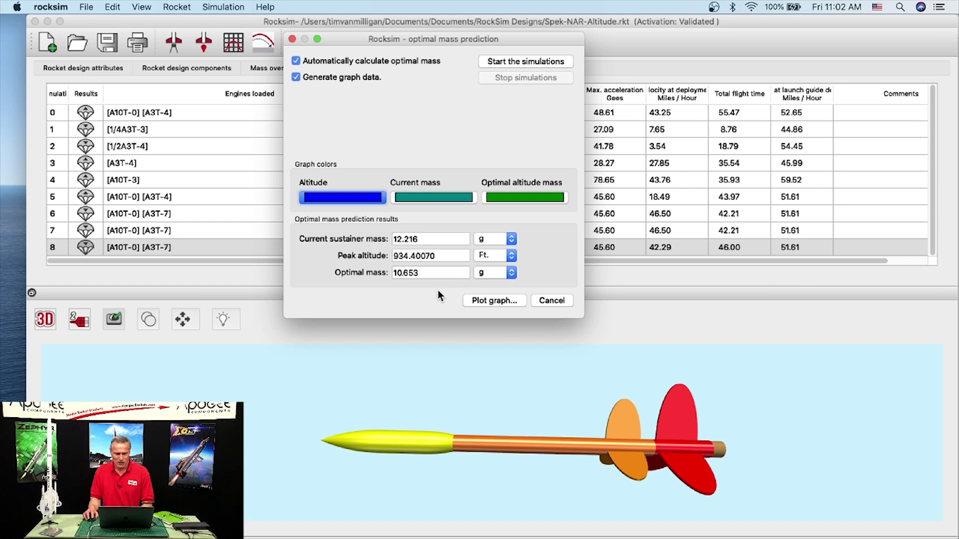
# Plot the optimal mass graph for the reduced-drag flight, compare its optimal and current masses, and close the prediction
pyautogui.click(501, 300)
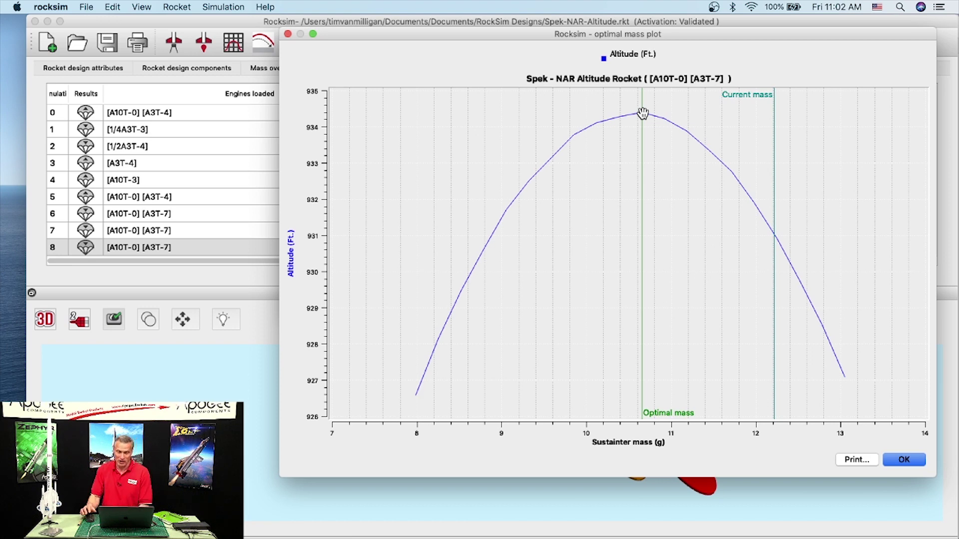
pyautogui.click(904, 460)
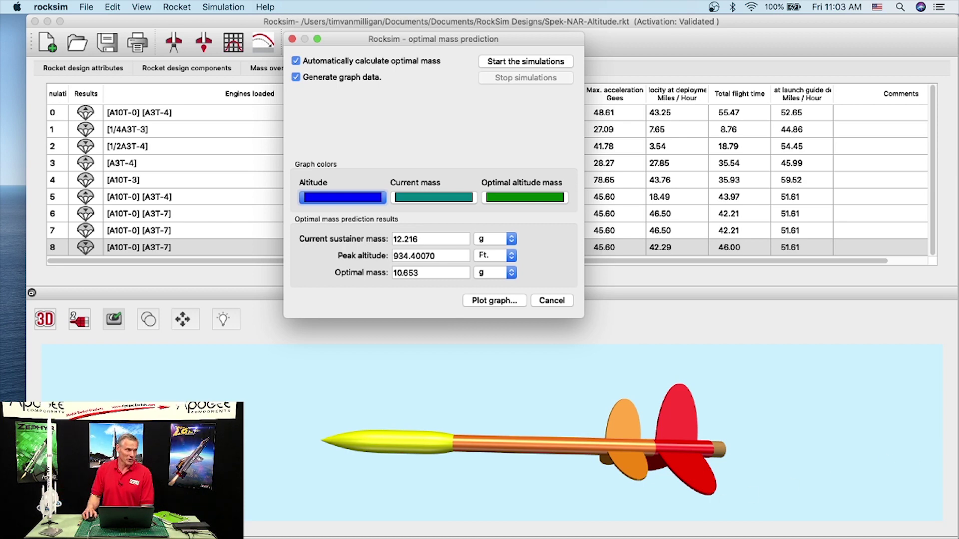
pyautogui.click(545, 301)
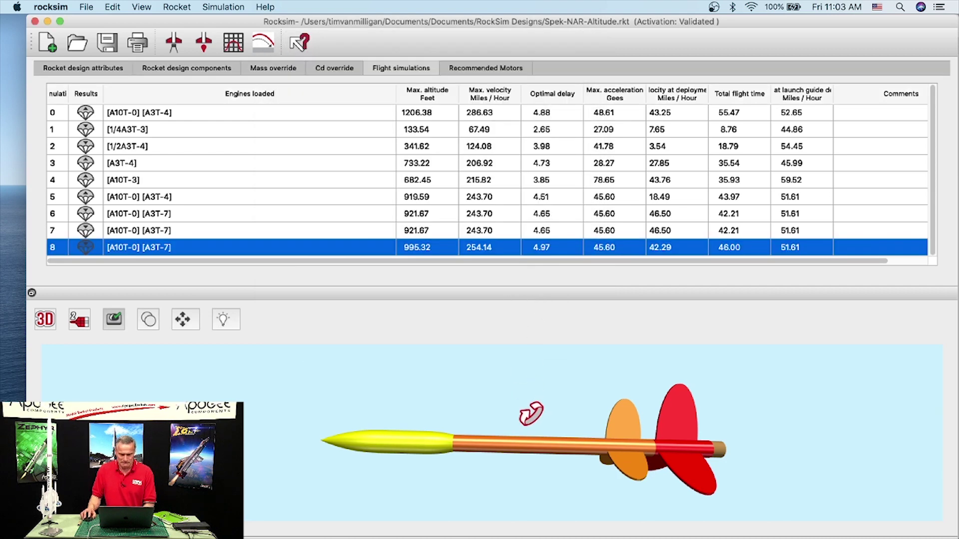
pyautogui.moveTo(521, 423); pyautogui.dragTo(535, 368)
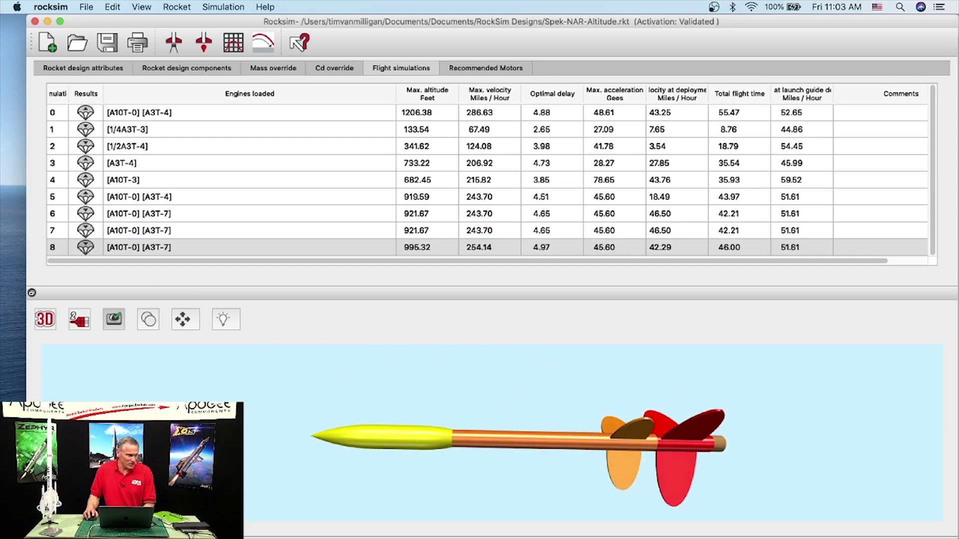